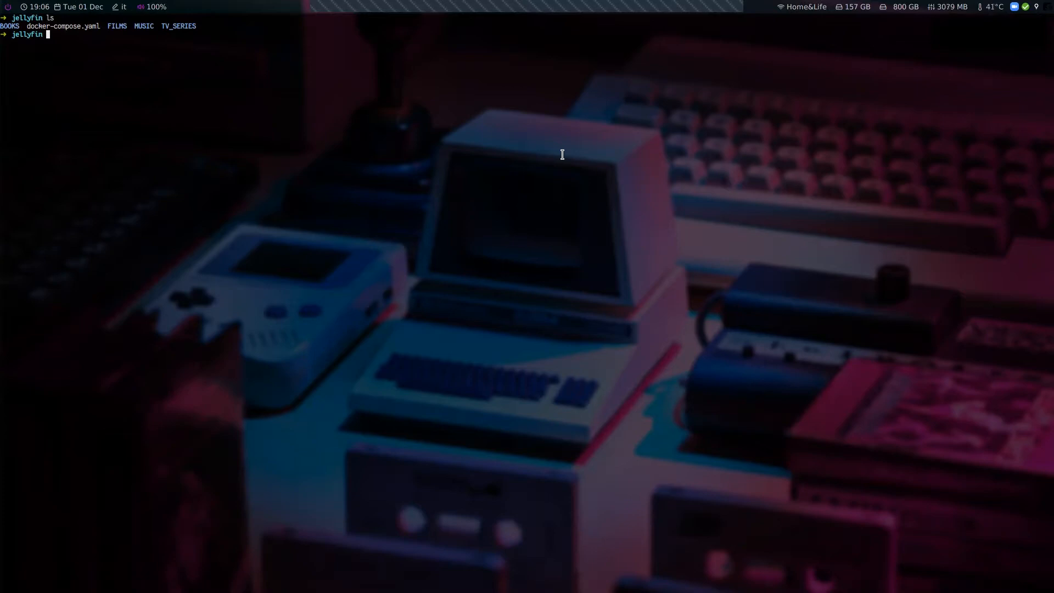
Browse the Jellyfin website home page
{"action": "key", "text": "super+2"}
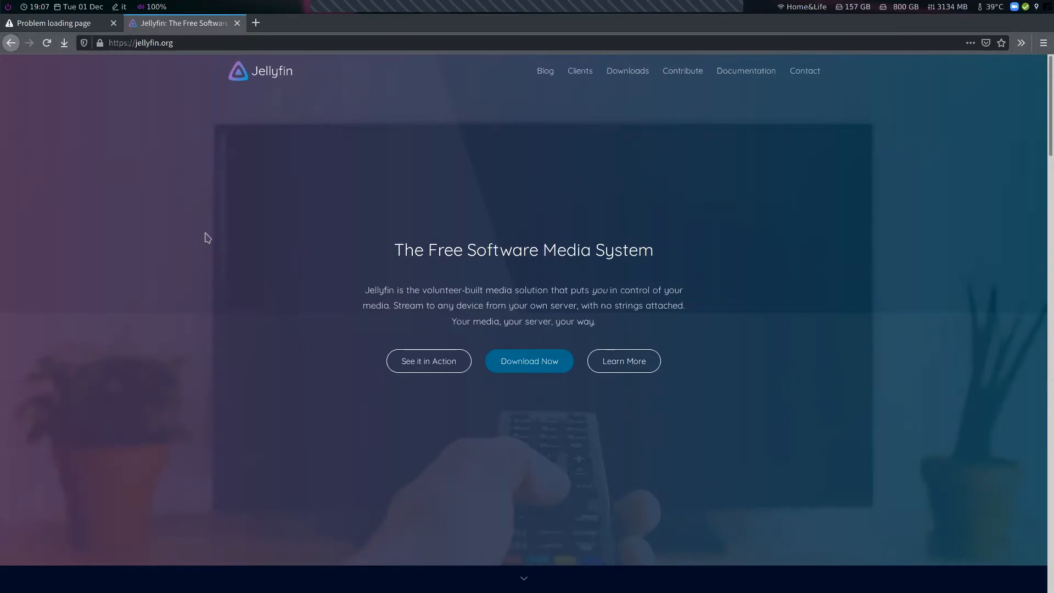
{"action": "scroll", "coordinate": [210, 258], "scroll_direction": "down", "scroll_amount": 4}
{"action": "scroll", "coordinate": [307, 305], "scroll_direction": "up", "scroll_amount": 3}
{"action": "scroll", "coordinate": [307, 305], "scroll_direction": "up", "scroll_amount": 2}
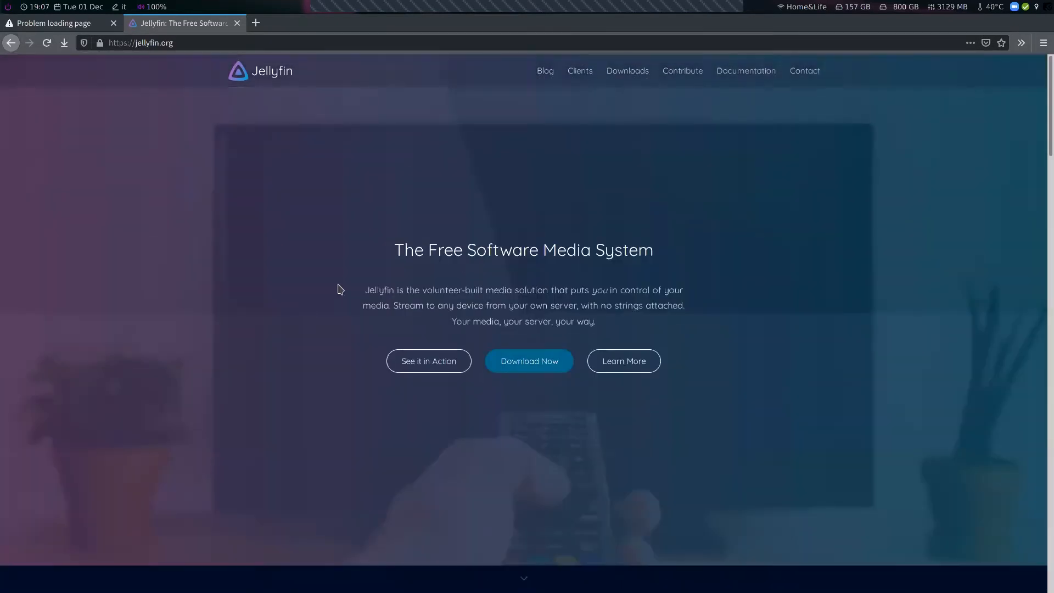
{"action": "scroll", "coordinate": [1040, 159], "scroll_direction": "down", "scroll_amount": 5}
{"action": "scroll", "coordinate": [1038, 238], "scroll_direction": "up", "scroll_amount": 5}
{"action": "scroll", "coordinate": [795, 230], "scroll_direction": "down", "scroll_amount": 8}
{"action": "scroll", "coordinate": [552, 224], "scroll_direction": "up", "scroll_amount": 4}
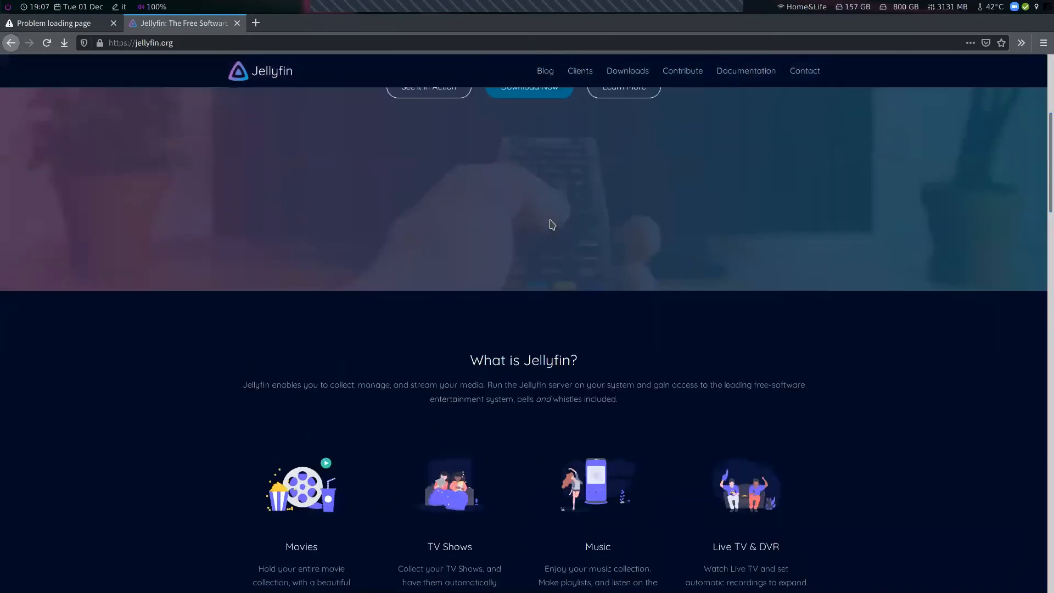
{"action": "scroll", "coordinate": [549, 224], "scroll_direction": "down", "scroll_amount": 5}
{"action": "scroll", "coordinate": [574, 140], "scroll_direction": "up", "scroll_amount": 6}
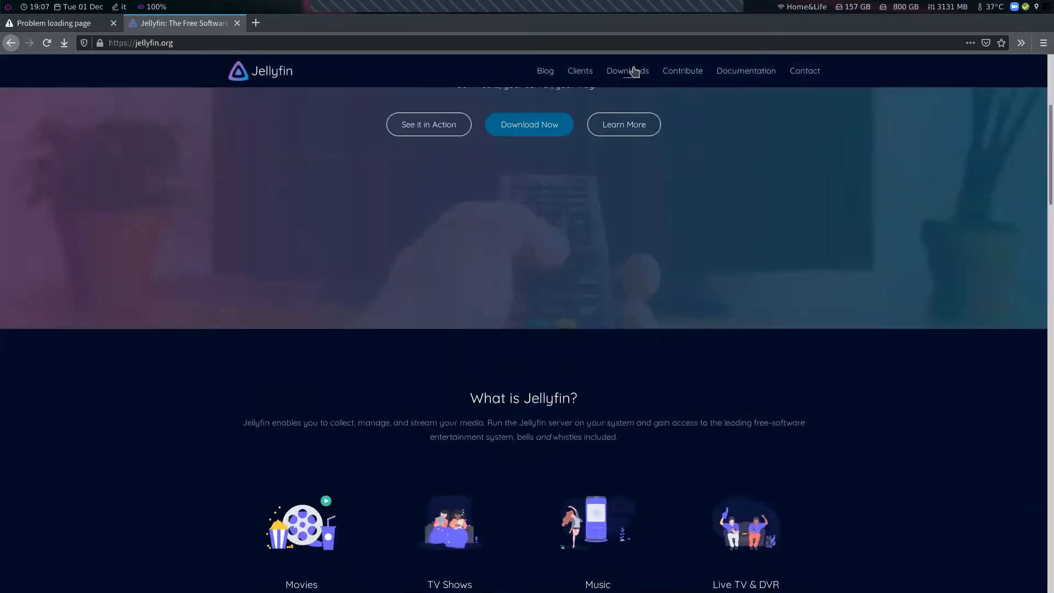
Open the Jellyfin Downloads page and scroll to the Docker installation options
{"action": "left_click", "coordinate": [634, 72]}
{"action": "scroll", "coordinate": [723, 291], "scroll_direction": "down", "scroll_amount": 2}
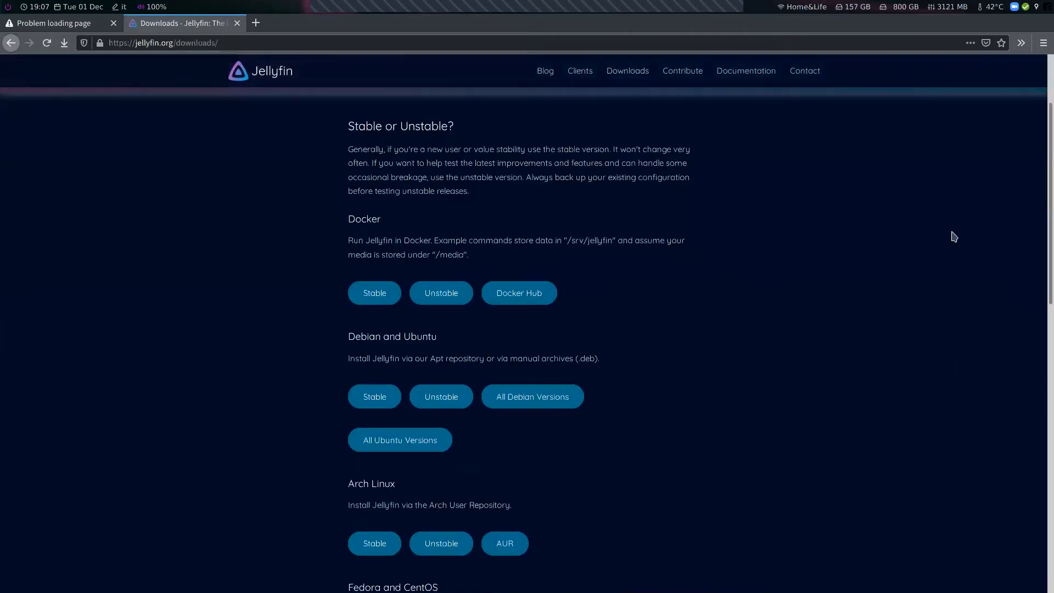
{"action": "scroll", "coordinate": [1041, 220], "scroll_direction": "down", "scroll_amount": 2}
{"action": "scroll", "coordinate": [1041, 236], "scroll_direction": "down", "scroll_amount": 2}
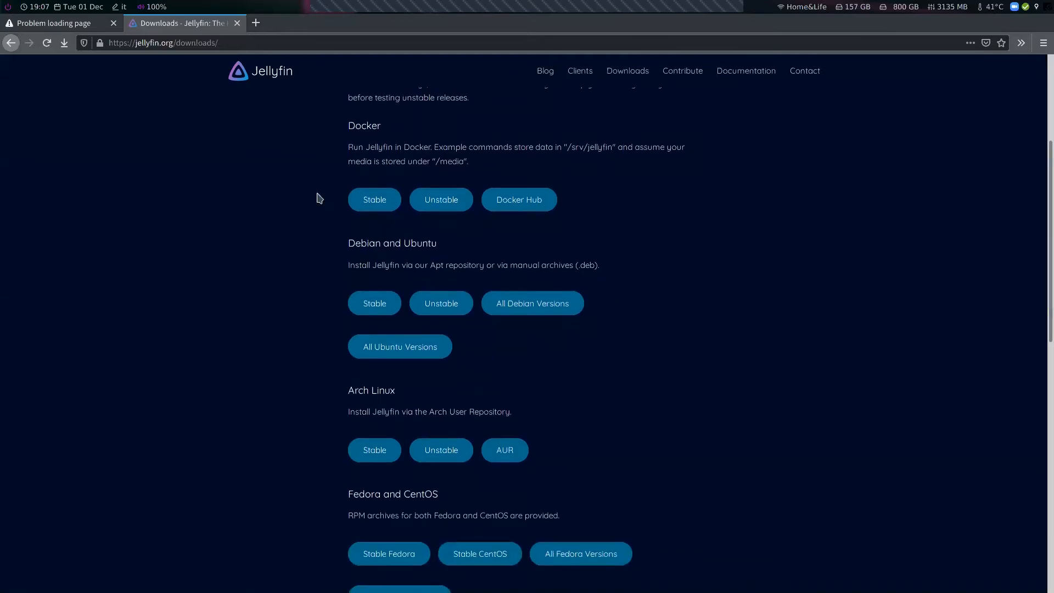
{"action": "scroll", "coordinate": [317, 198], "scroll_direction": "down", "scroll_amount": 3}
Read through the download options for every platform listed on the Downloads page
{"action": "left_click_drag", "start_coordinate": [371, 189], "coordinate": [485, 184]}
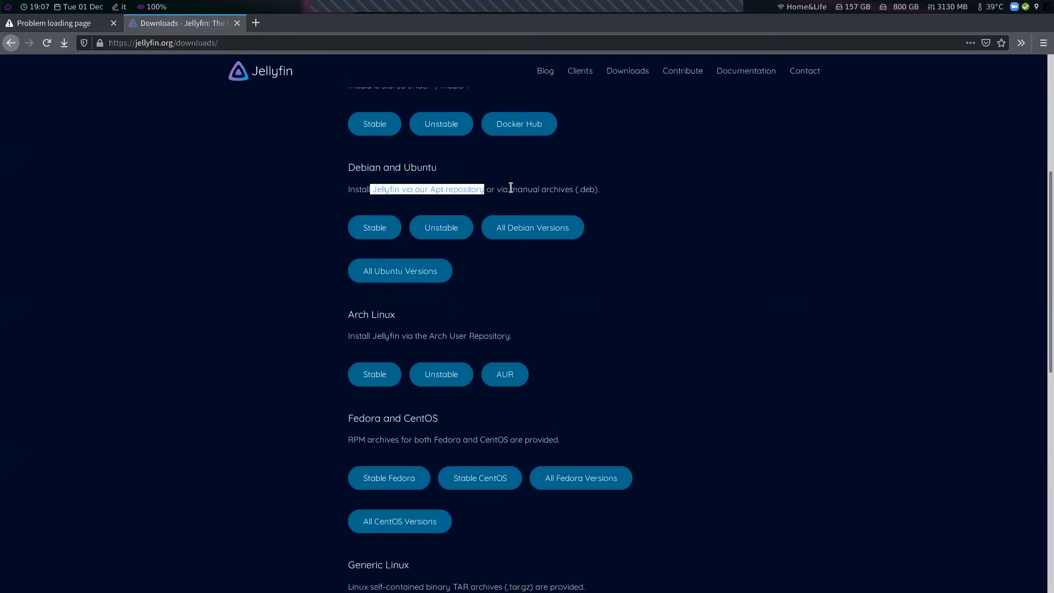
{"action": "left_click", "coordinate": [792, 313]}
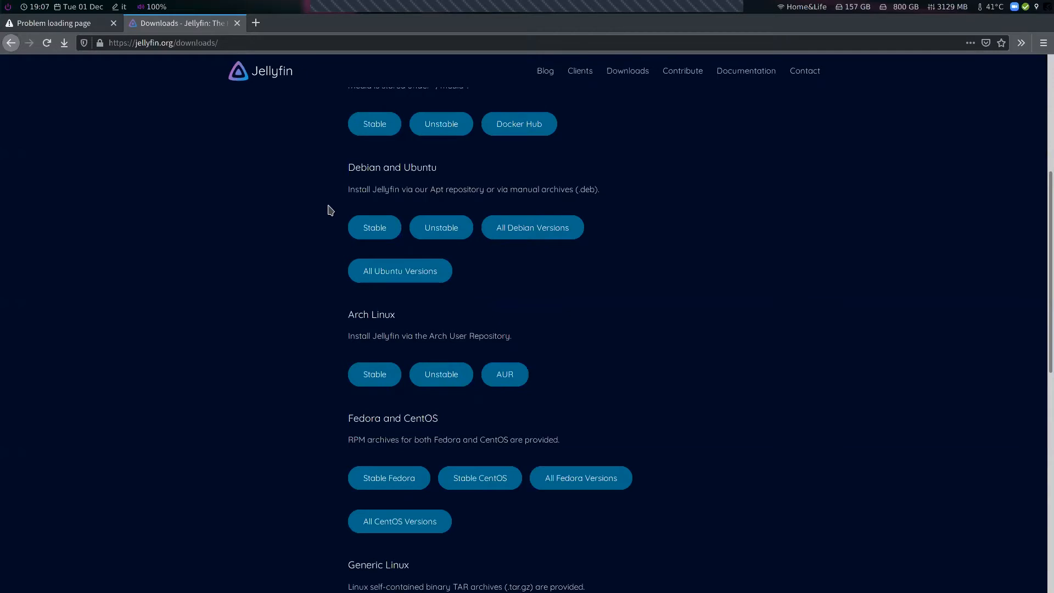
{"action": "scroll", "coordinate": [401, 211], "scroll_direction": "down", "scroll_amount": 3}
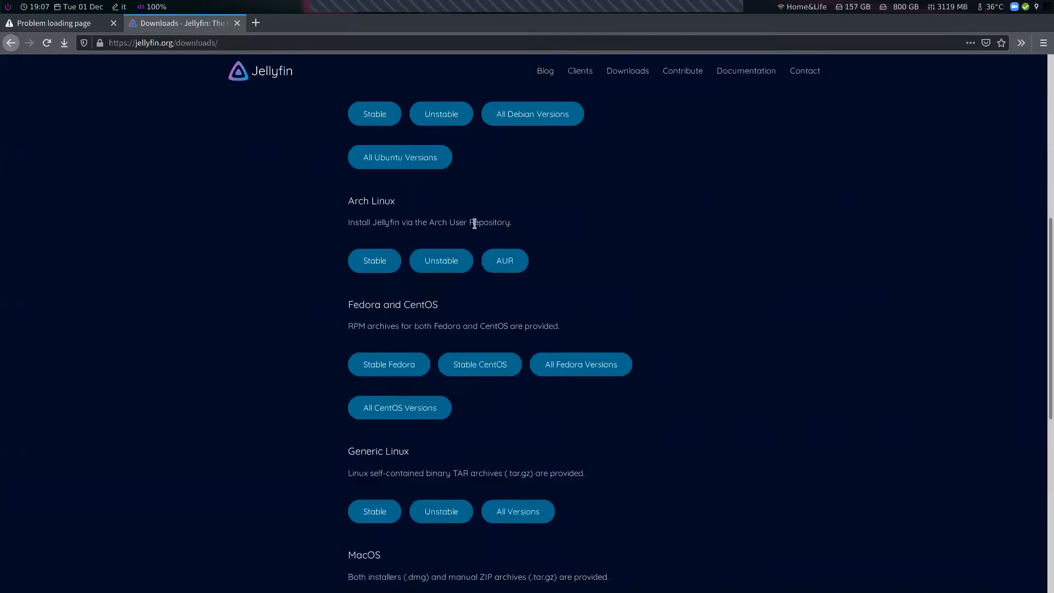
{"action": "scroll", "coordinate": [488, 247], "scroll_direction": "down", "scroll_amount": 3}
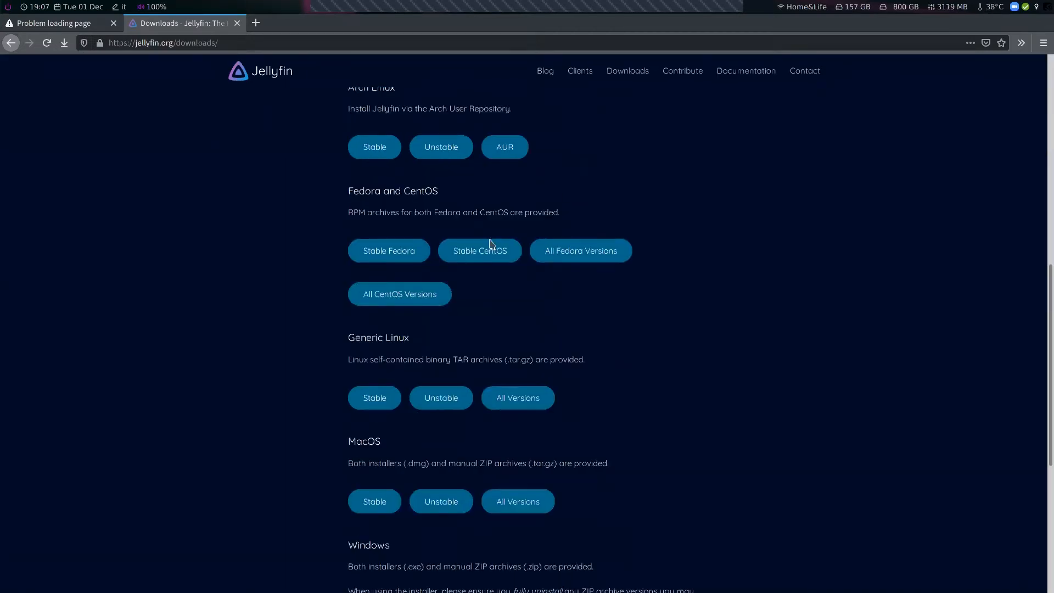
{"action": "scroll", "coordinate": [541, 257], "scroll_direction": "down", "scroll_amount": 6}
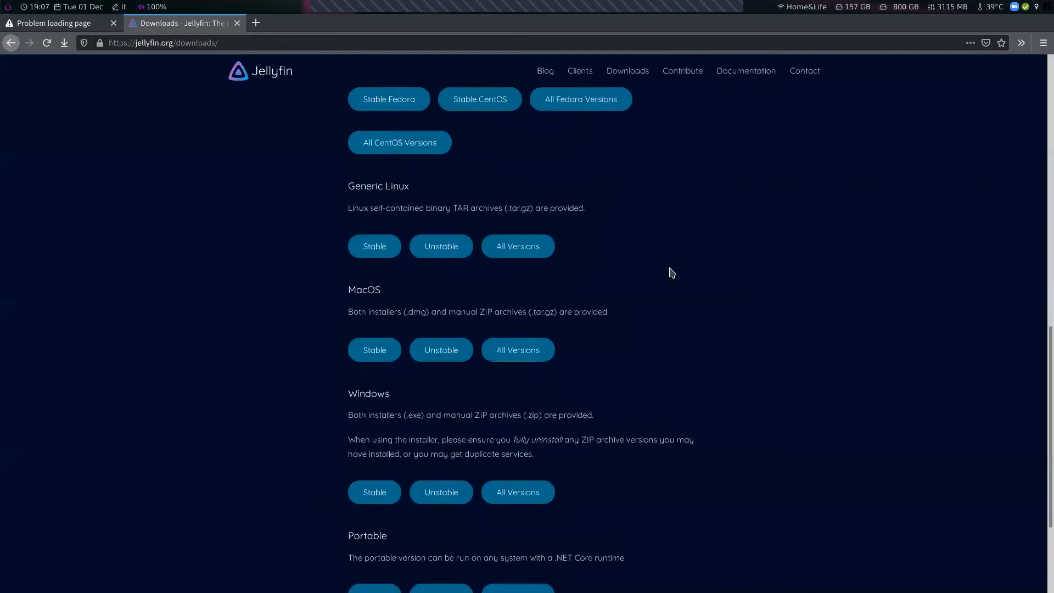
{"action": "scroll", "coordinate": [479, 181], "scroll_direction": "down", "scroll_amount": 2}
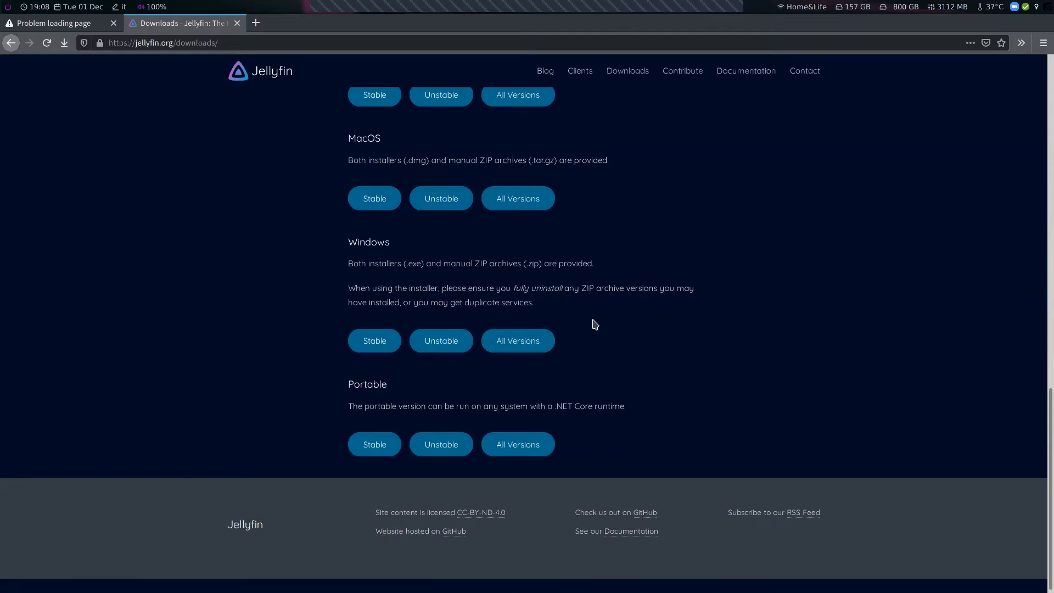
{"action": "scroll", "coordinate": [604, 334], "scroll_direction": "up", "scroll_amount": 8}
{"action": "scroll", "coordinate": [606, 338], "scroll_direction": "up", "scroll_amount": 5}
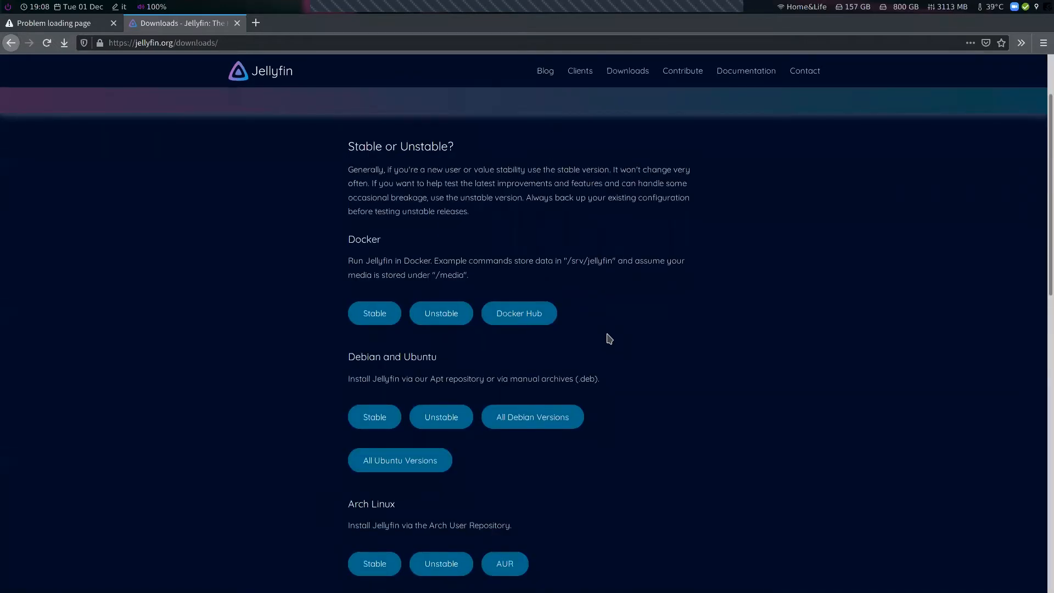
Highlight and review the Docker and Debian and Ubuntu installation descriptions
{"action": "scroll", "coordinate": [607, 336], "scroll_direction": "down", "scroll_amount": 1}
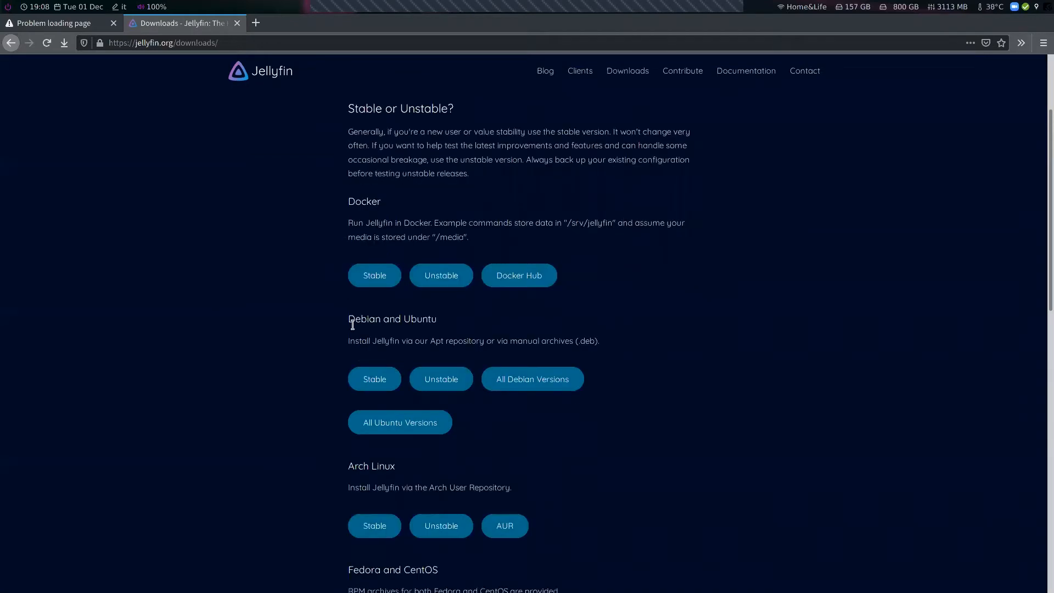
{"action": "left_click_drag", "start_coordinate": [354, 341], "coordinate": [578, 340]}
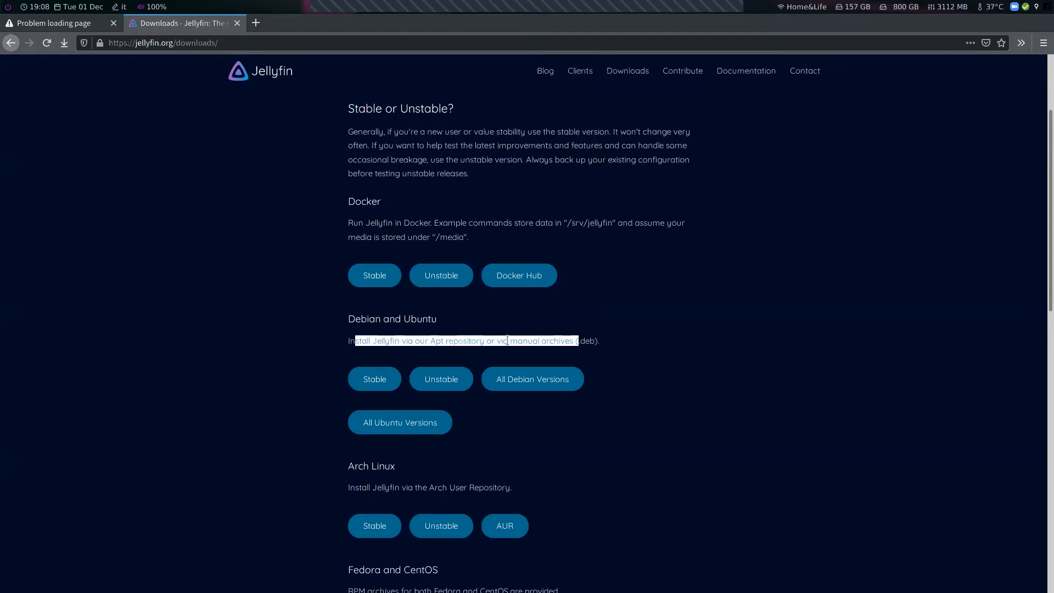
{"action": "scroll", "coordinate": [381, 141], "scroll_direction": "down", "scroll_amount": 3}
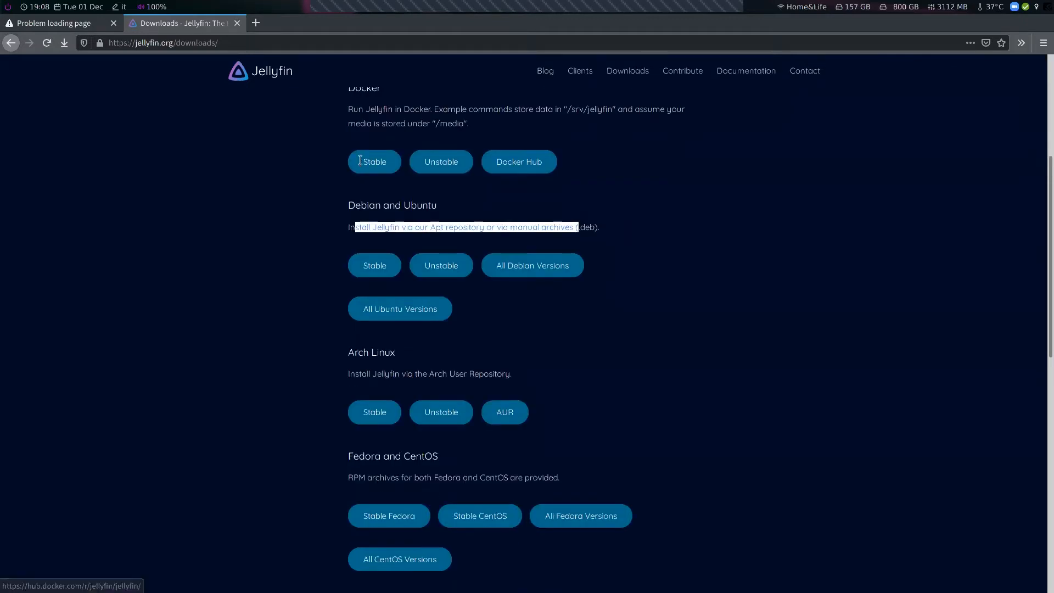
{"action": "scroll", "coordinate": [363, 156], "scroll_direction": "up", "scroll_amount": 1}
{"action": "left_click_drag", "start_coordinate": [365, 147], "coordinate": [595, 147]}
{"action": "left_click", "coordinate": [549, 173]}
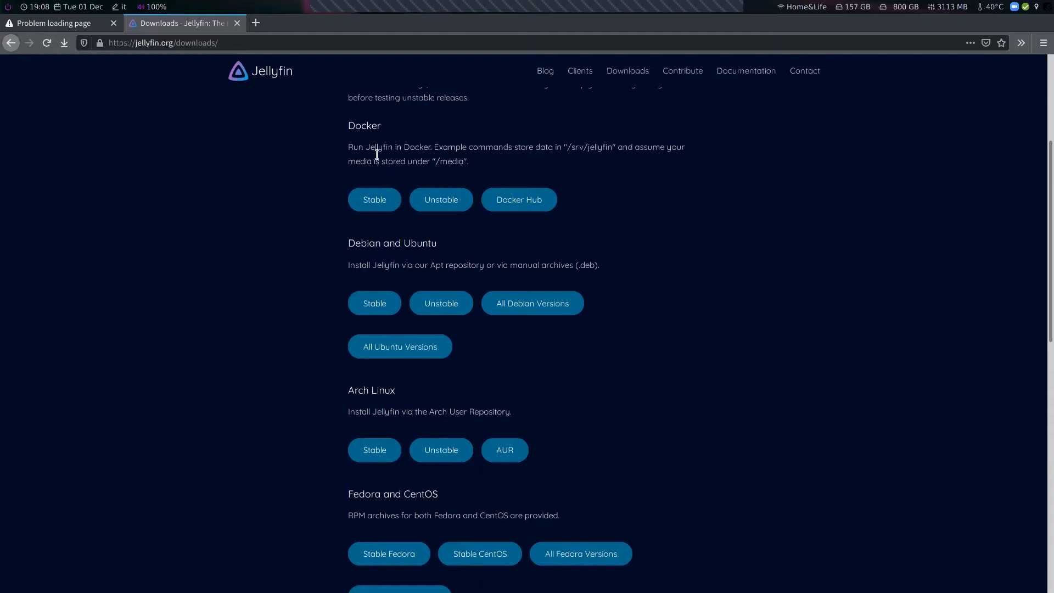
List the files in the jellyfin directory in the terminal
{"action": "key", "text": "super+1"}
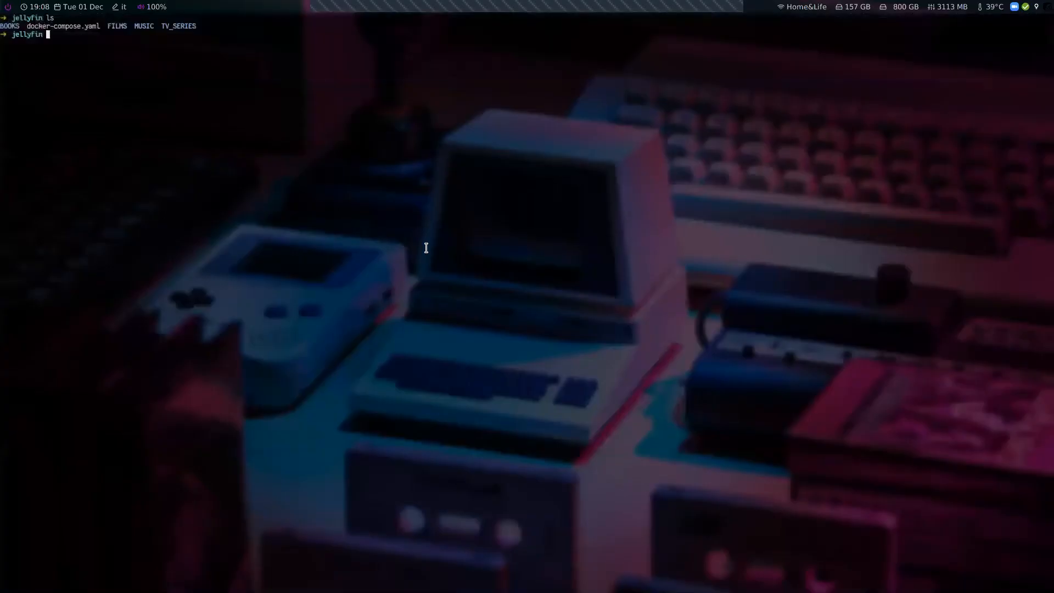
{"action": "type", "text": "ls"}
{"action": "key", "text": "Return"}
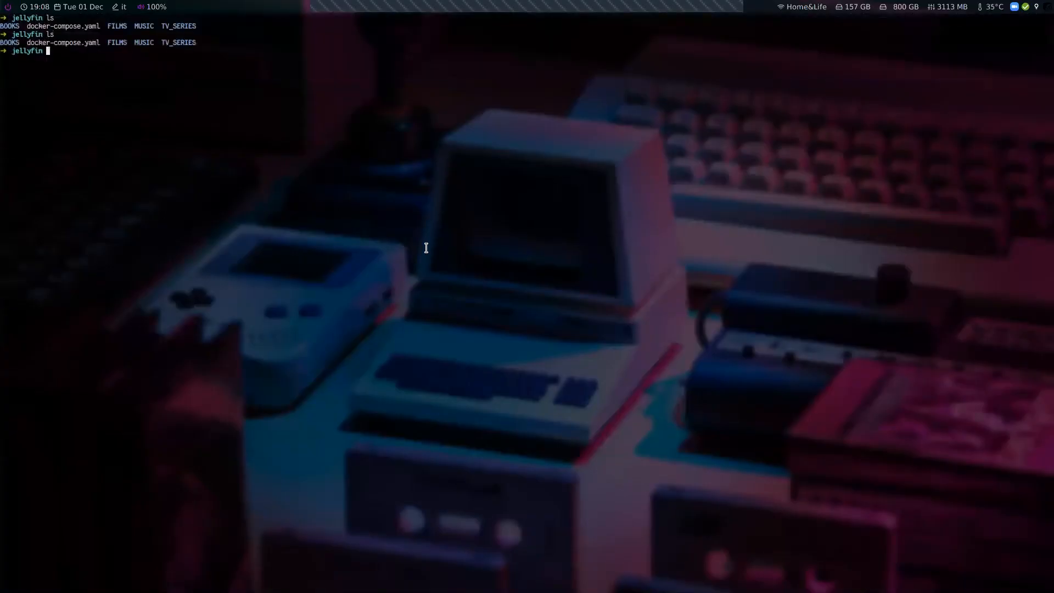
Open docker-compose.yaml in vim and select the linuxserver/jellyfin image name
{"action": "type", "text": "vim dock"}
{"action": "key", "text": "Tab"}
{"action": "key", "text": "Return"}
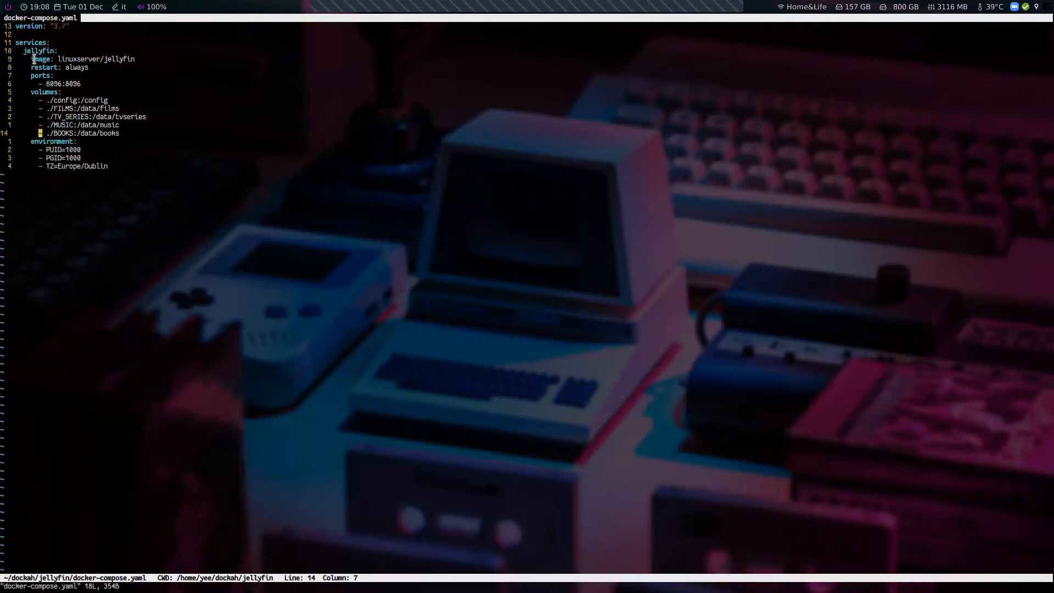
{"action": "double_click", "coordinate": [121, 61]}
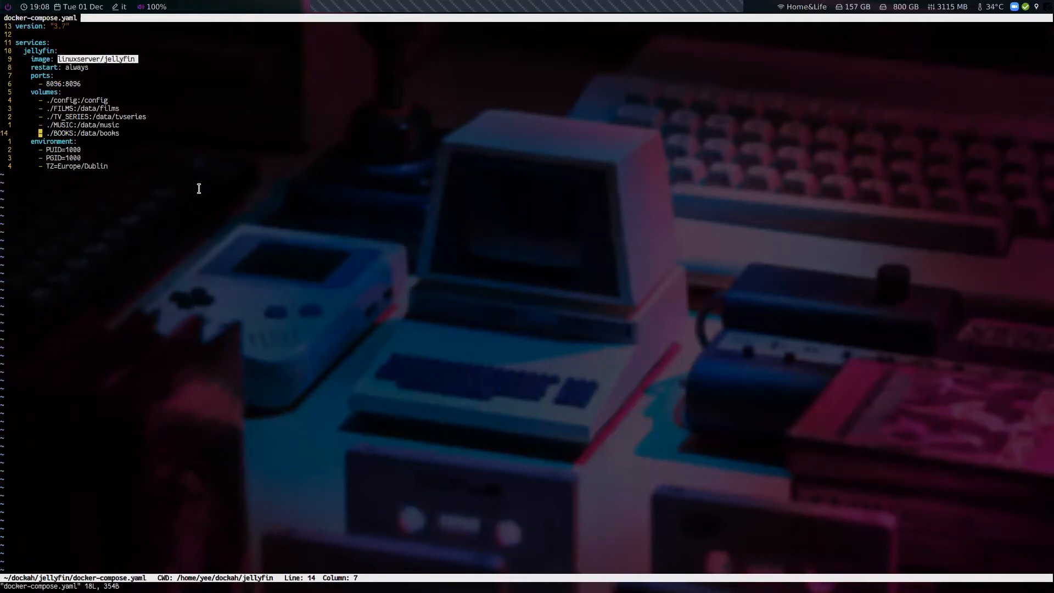
Open the Jellyfin Docker Hub page in a new tab and read its description
{"action": "key", "text": "super+2"}
{"action": "scroll", "coordinate": [690, 279], "scroll_direction": "up", "scroll_amount": 4}
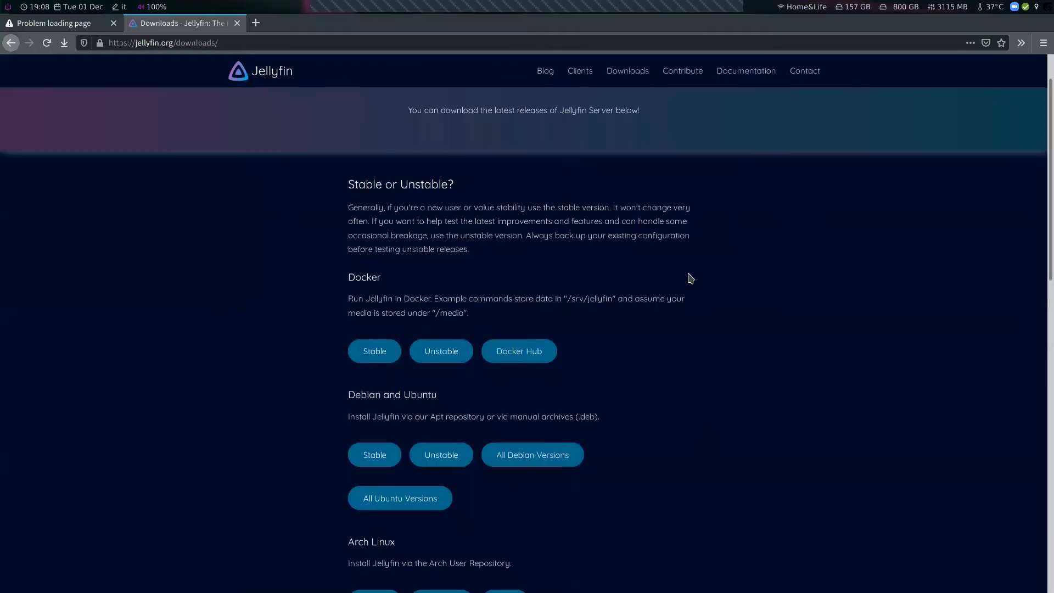
{"action": "scroll", "coordinate": [539, 246], "scroll_direction": "down", "scroll_amount": 3}
{"action": "middle_click", "coordinate": [518, 237]}
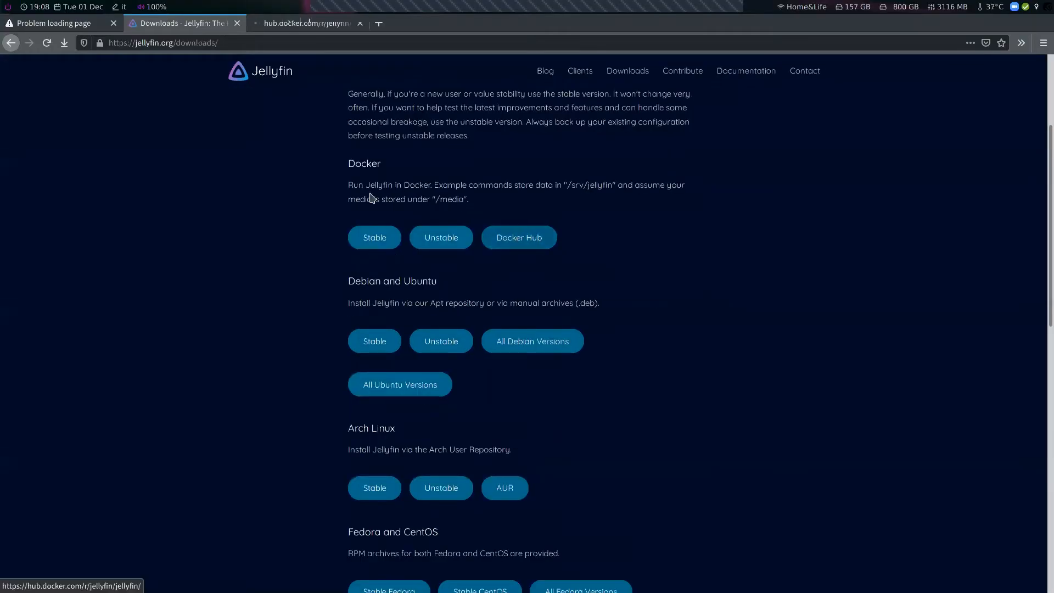
{"action": "key", "text": "ctrl+Tab"}
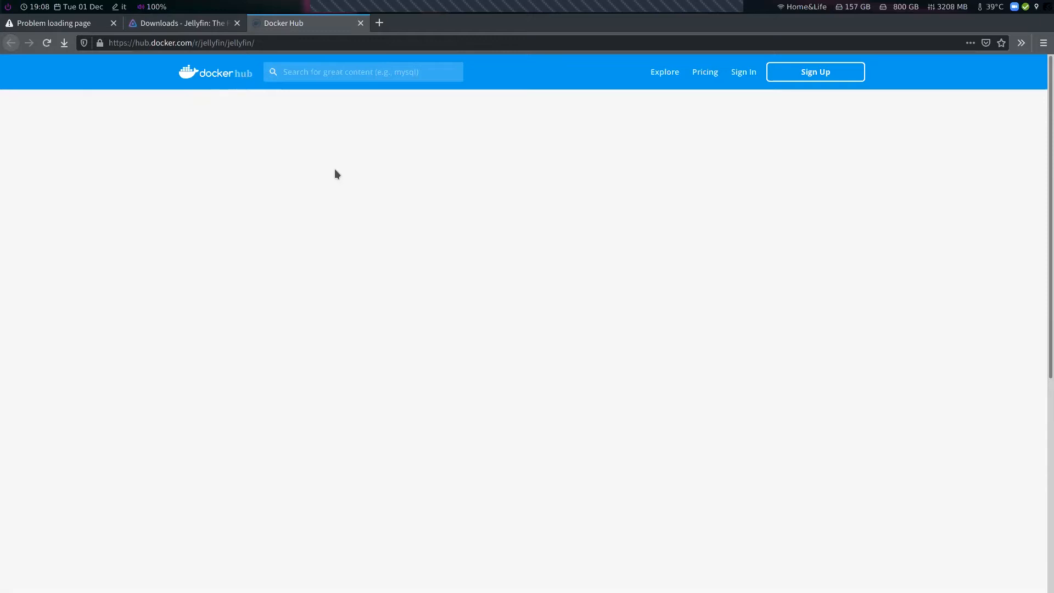
{"action": "scroll", "coordinate": [407, 295], "scroll_direction": "down", "scroll_amount": 5}
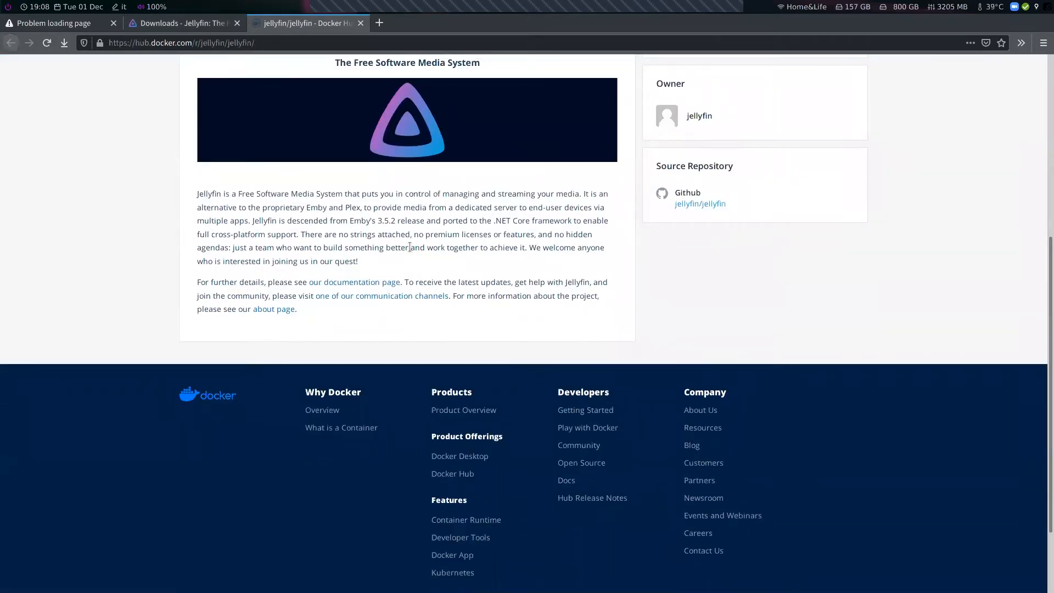
{"action": "key", "text": "super+2"}
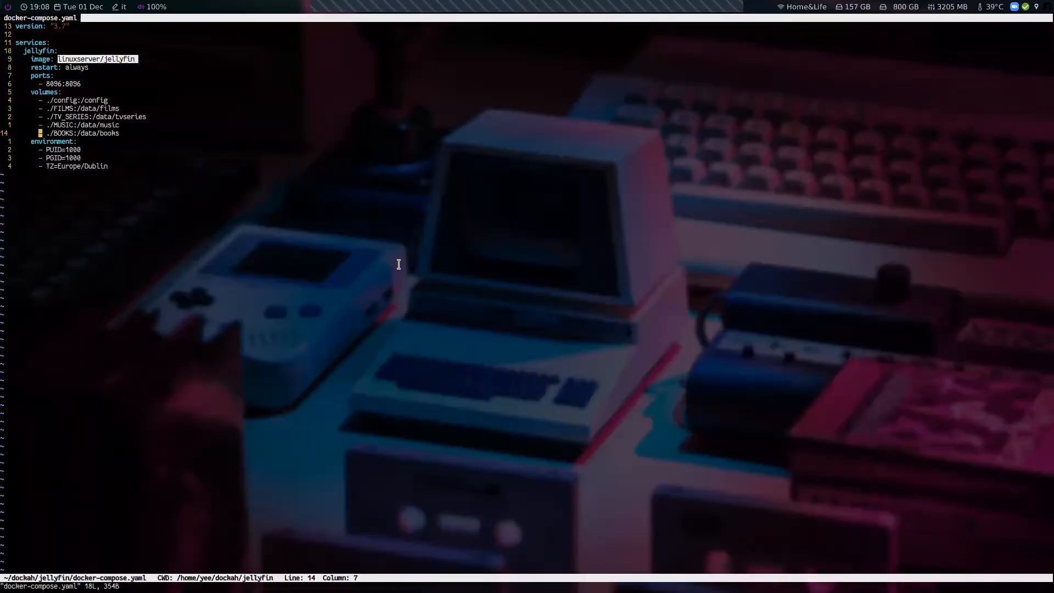
{"action": "left_click", "coordinate": [303, 223]}
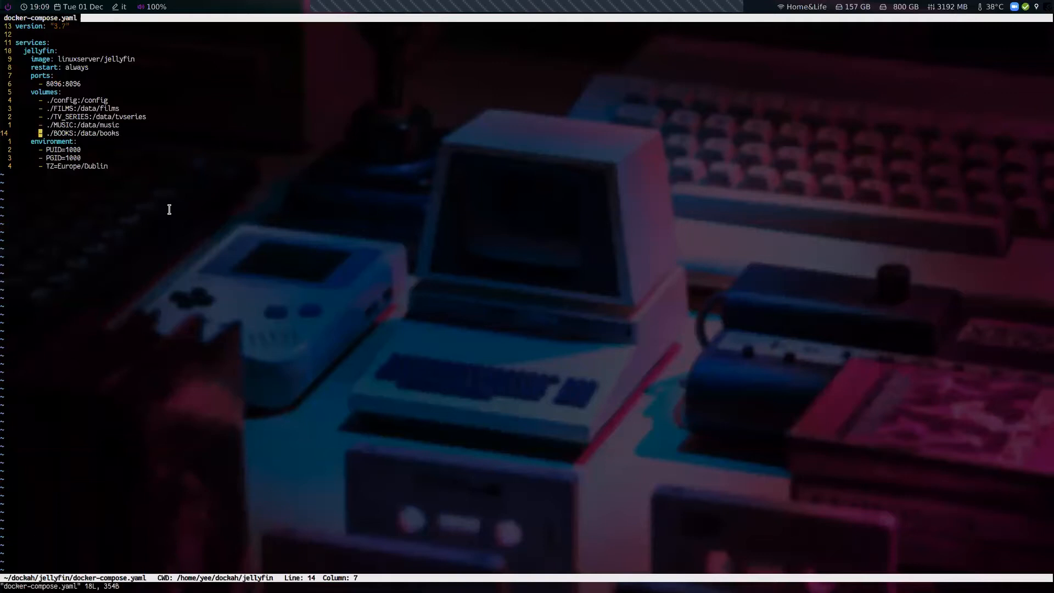
{"action": "key", "text": "super+2"}
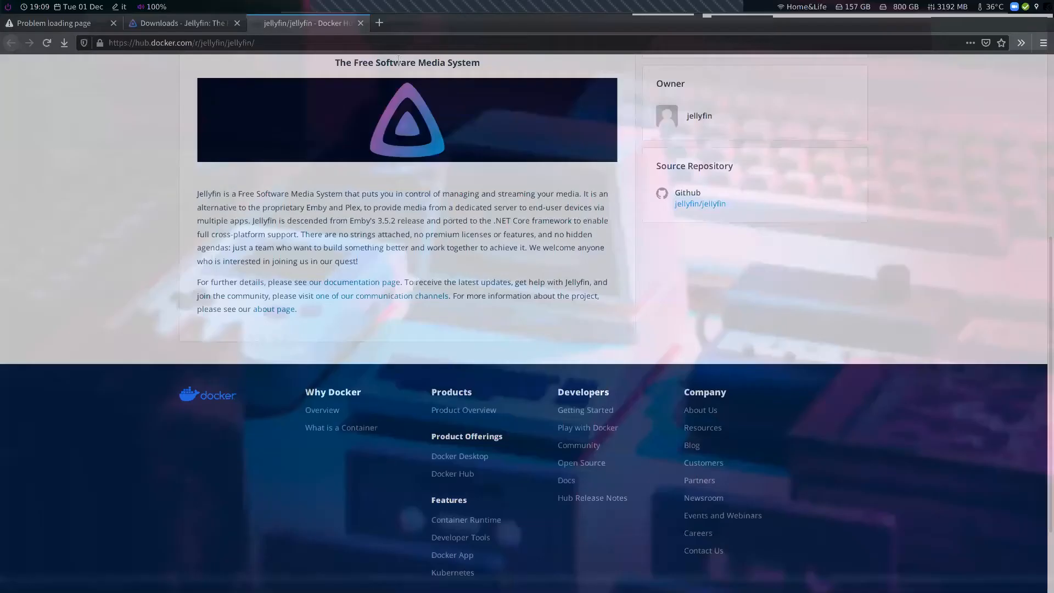
Search the web in a new tab for jellyfin linuxserver github
{"action": "left_click", "coordinate": [381, 23]}
{"action": "type", "text": "jellyfin"}
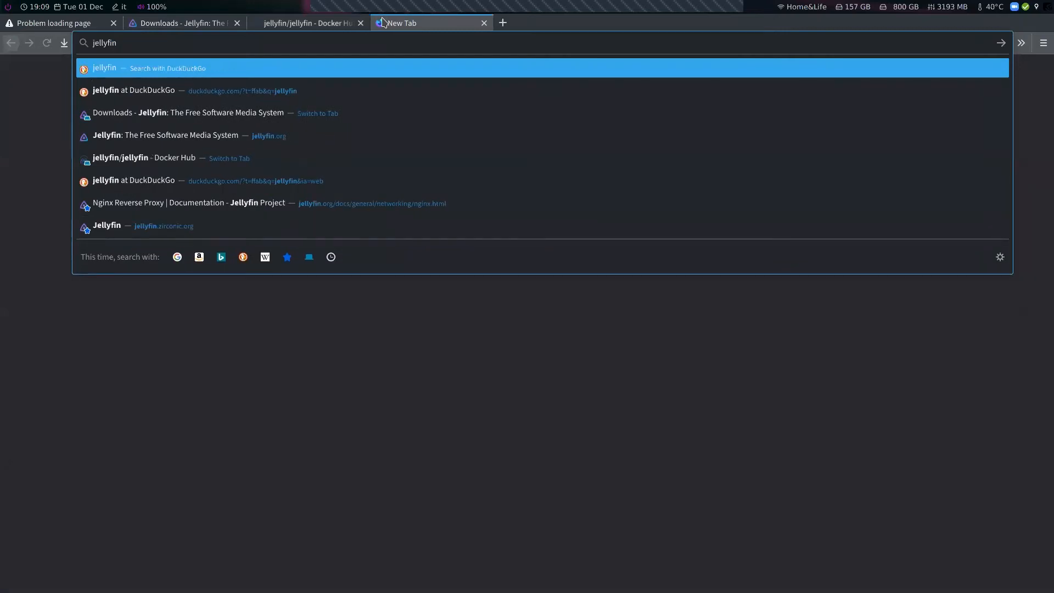
{"action": "type", "text": " linuxser"}
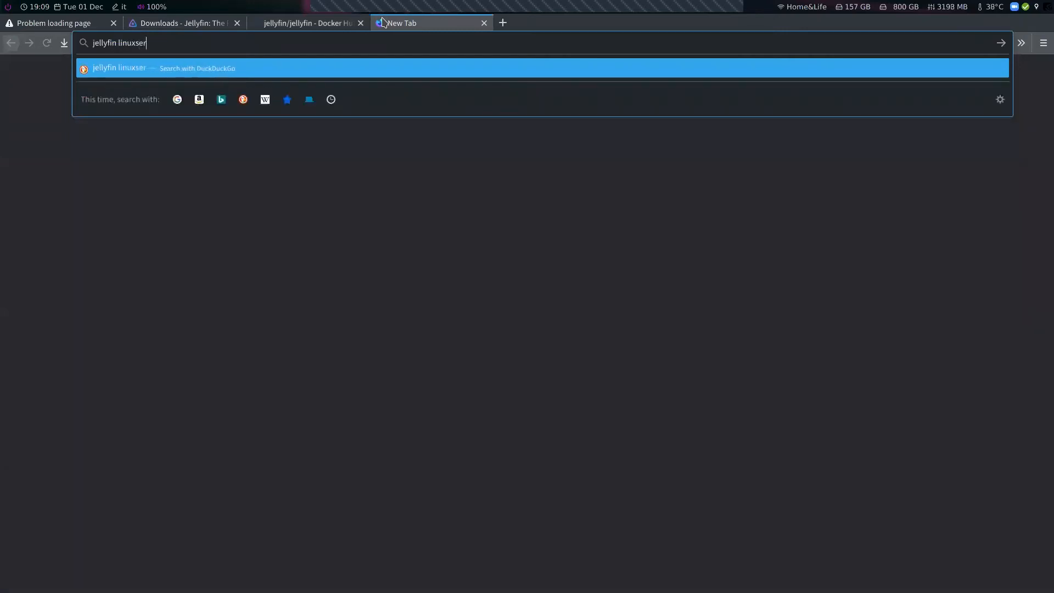
{"action": "type", "text": "ver github"}
{"action": "key", "text": "Return"}
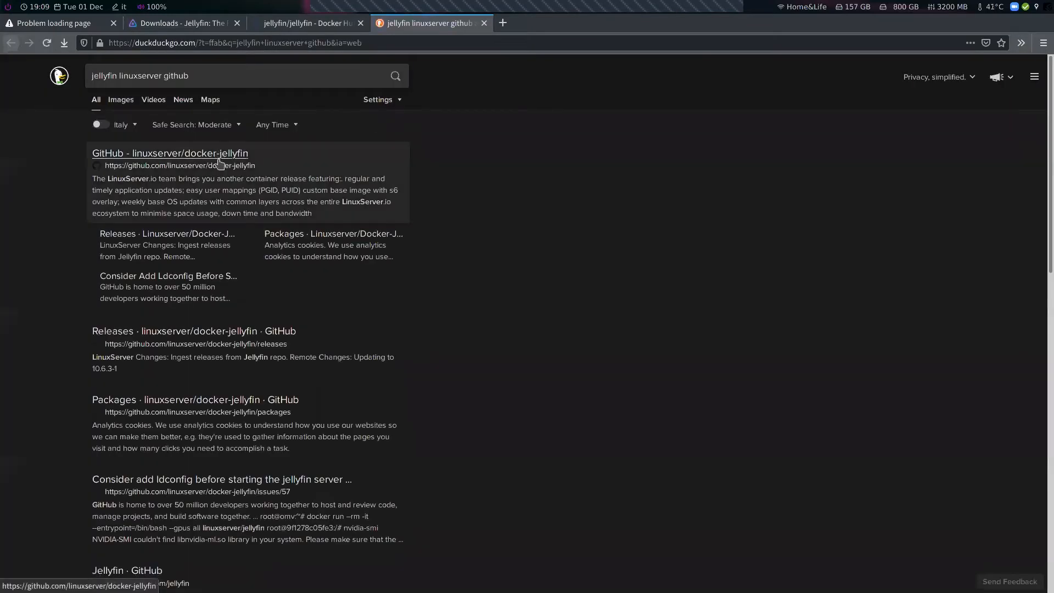
Open the linuxserver/docker-jellyfin GitHub repository and select the ghcr.io/linuxserver/jellyfin image name
{"action": "left_click", "coordinate": [250, 226]}
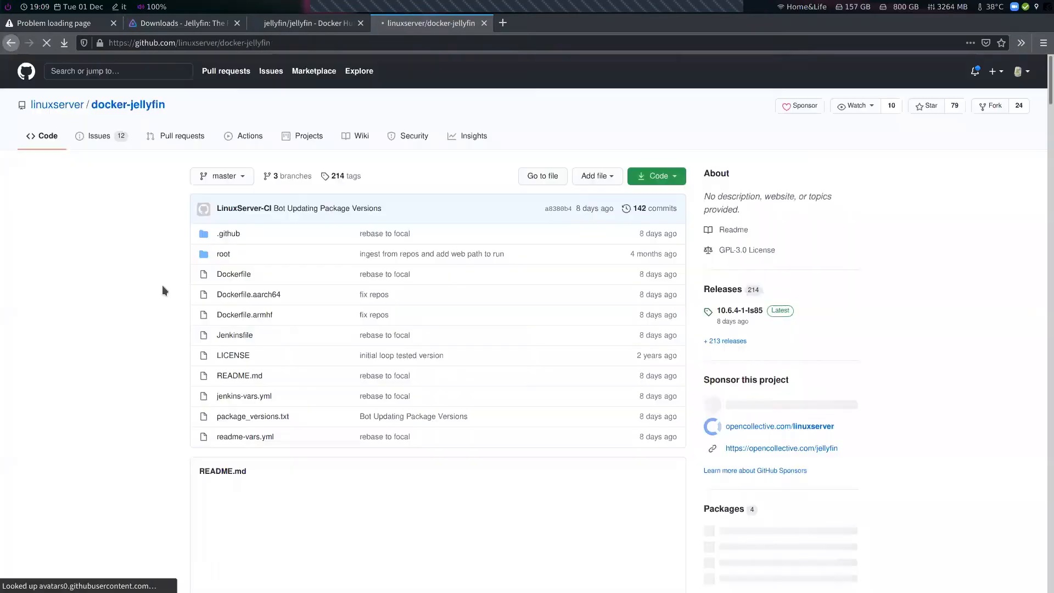
{"action": "scroll", "coordinate": [162, 290], "scroll_direction": "down", "scroll_amount": 15}
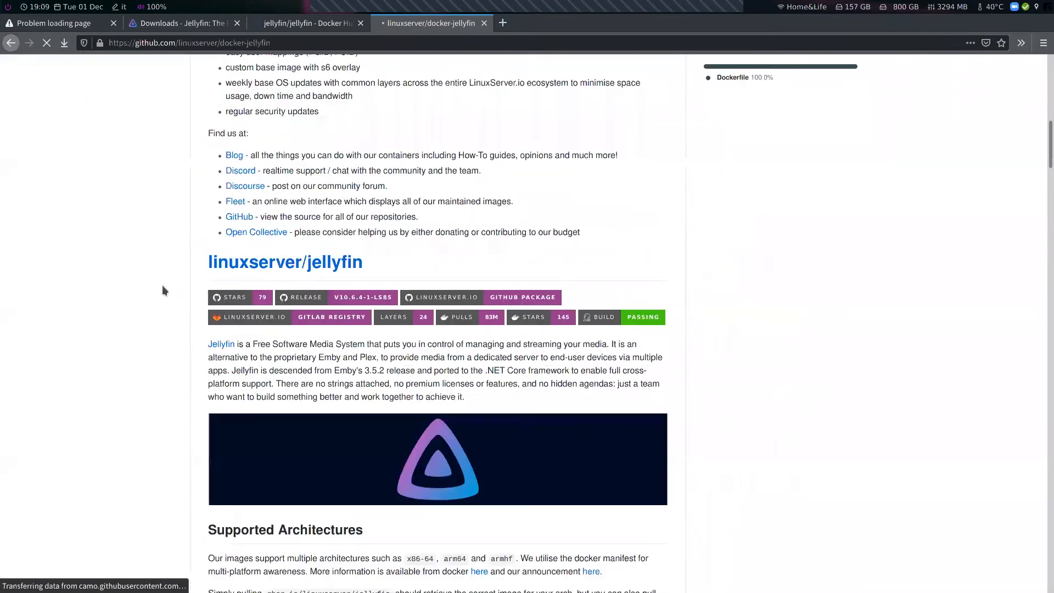
{"action": "scroll", "coordinate": [163, 290], "scroll_direction": "down", "scroll_amount": 5}
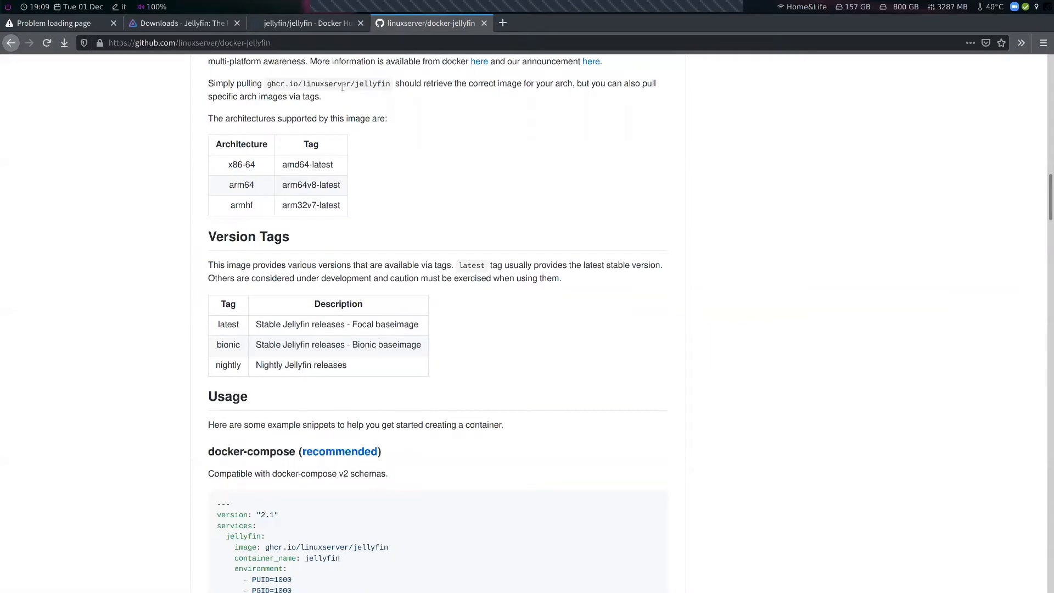
{"action": "left_click_drag", "start_coordinate": [389, 84], "coordinate": [272, 84]}
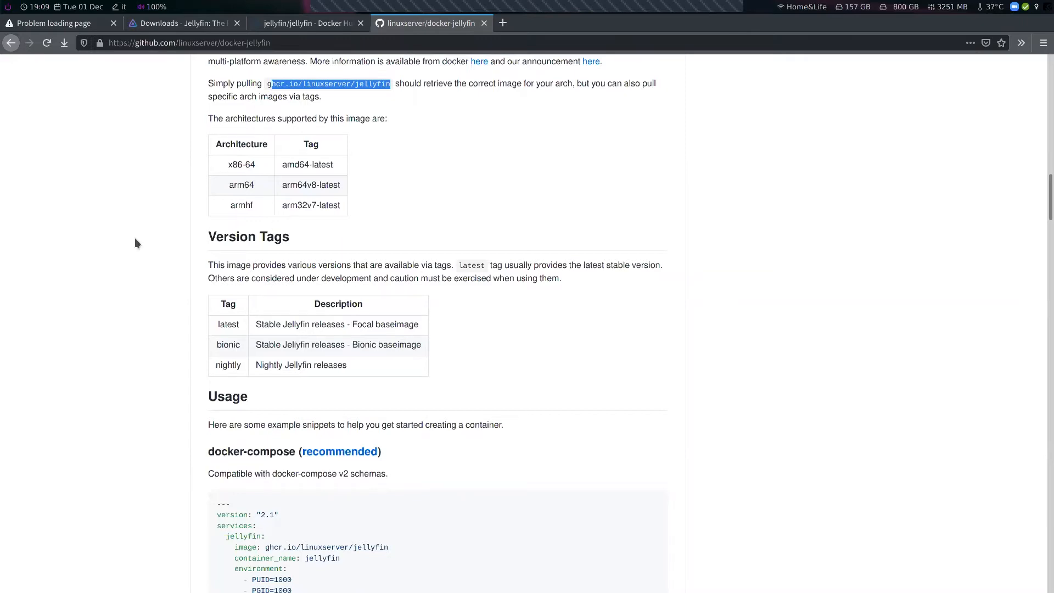
Examine the linuxserver docker-compose example, selecting its image name, environment variables and port mapping
{"action": "scroll", "coordinate": [134, 239], "scroll_direction": "down", "scroll_amount": 7}
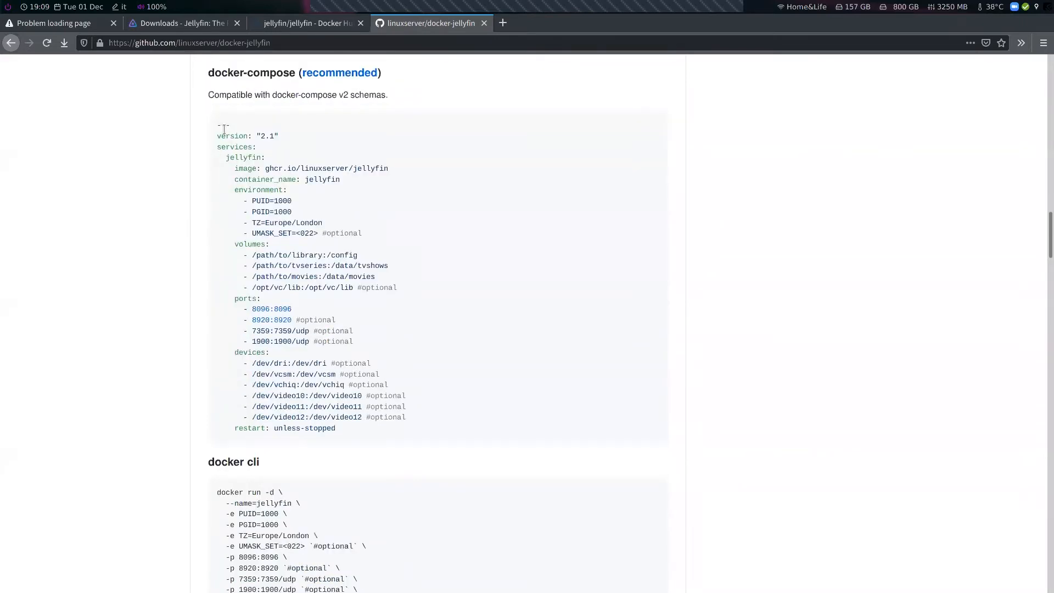
{"action": "left_click_drag", "start_coordinate": [217, 128], "coordinate": [437, 360]}
{"action": "left_click", "coordinate": [146, 241]}
{"action": "left_click_drag", "start_coordinate": [297, 169], "coordinate": [433, 170]}
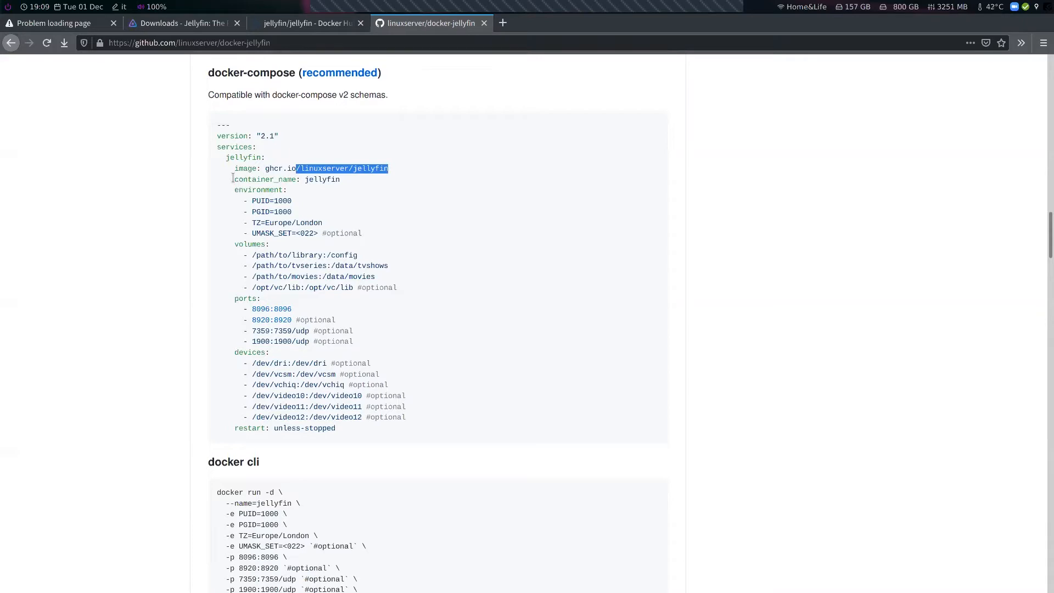
{"action": "left_click_drag", "start_coordinate": [234, 199], "coordinate": [331, 223]}
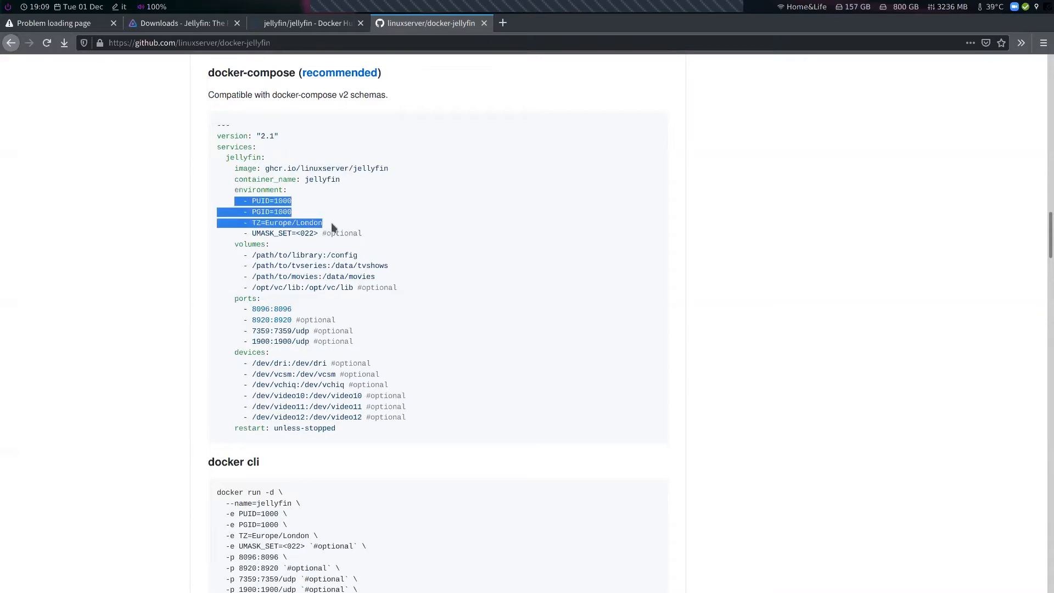
{"action": "left_click_drag", "start_coordinate": [239, 255], "coordinate": [393, 280]}
{"action": "left_click_drag", "start_coordinate": [242, 309], "coordinate": [292, 310]}
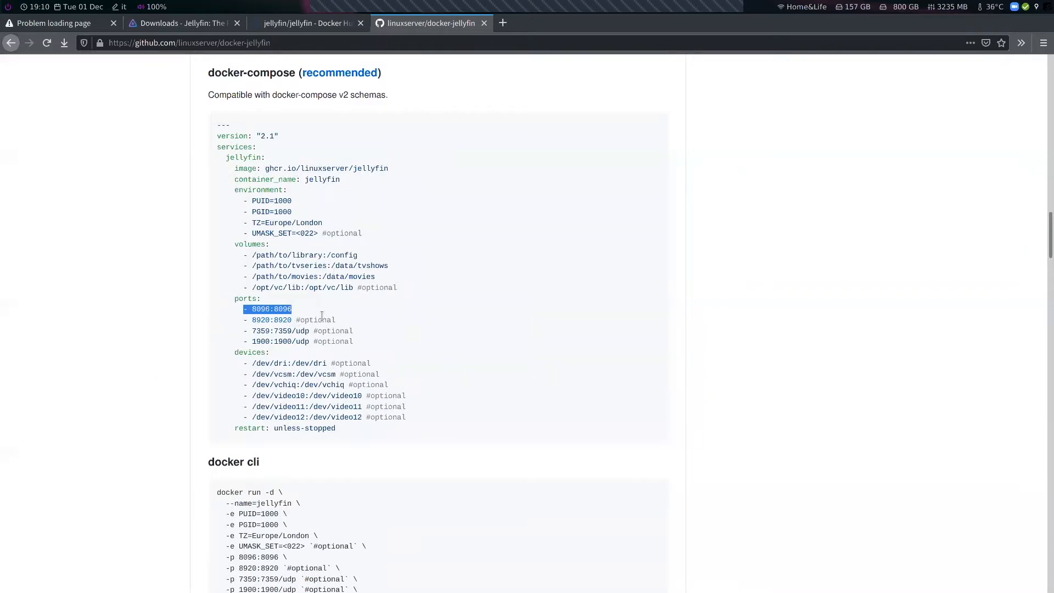
Review the volumes section of docker-compose.yaml in vim and quit the editor
{"action": "key", "text": "super+1"}
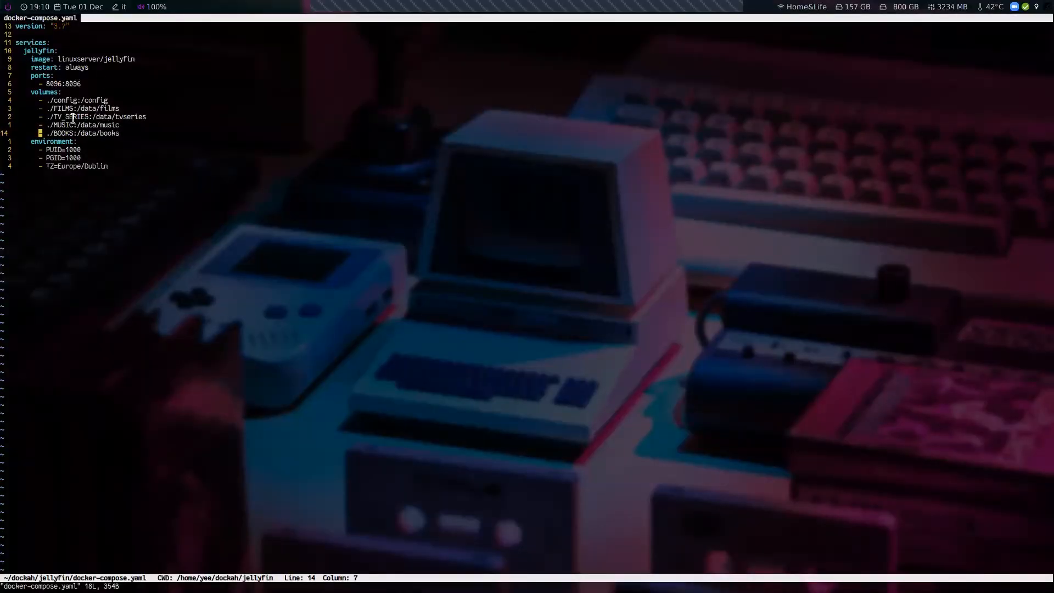
{"action": "left_click_drag", "start_coordinate": [34, 78], "coordinate": [130, 129]}
{"action": "left_click", "coordinate": [76, 81]}
{"action": "left_click", "coordinate": [86, 88]}
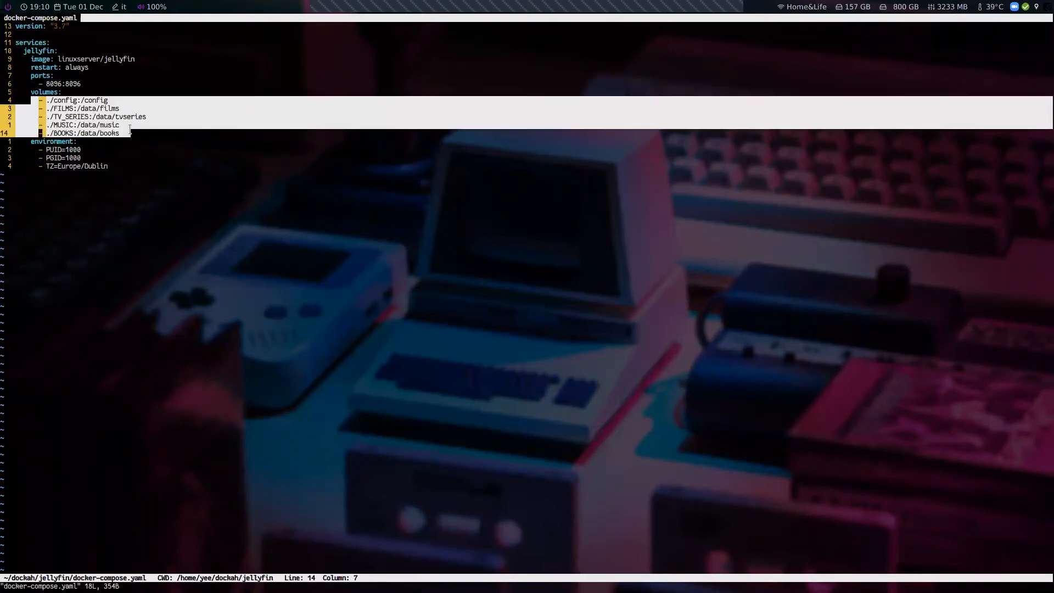
{"action": "key", "text": "Escape"}
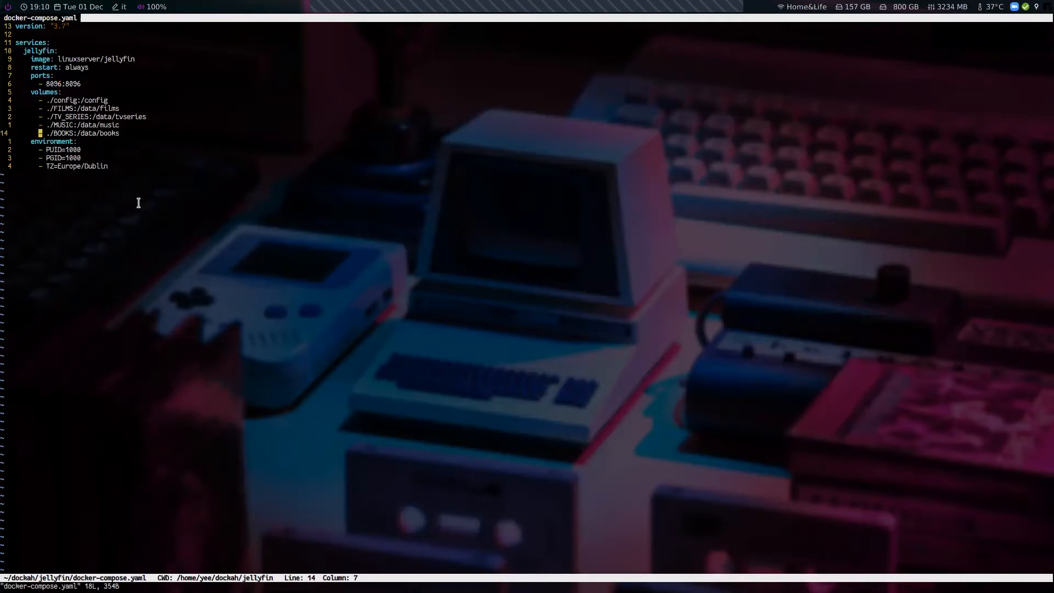
{"action": "type", "text": ":q"}
{"action": "key", "text": "Return"}
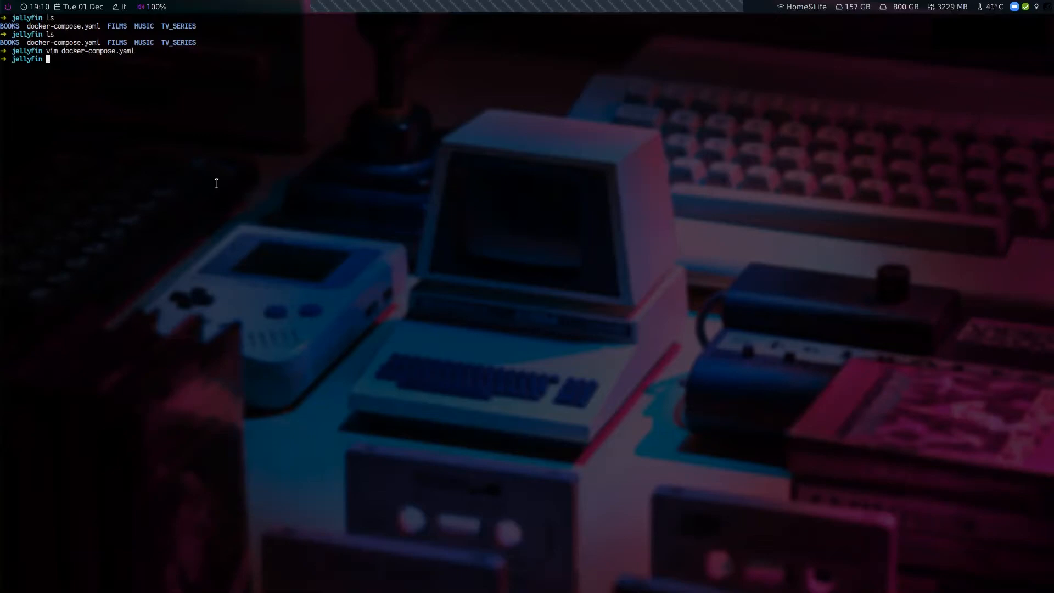
Reopen docker-compose.yaml and review the volume paths and PUID/PGID environment values before quitting
{"action": "key", "text": "Up"}
{"action": "key", "text": "Return"}
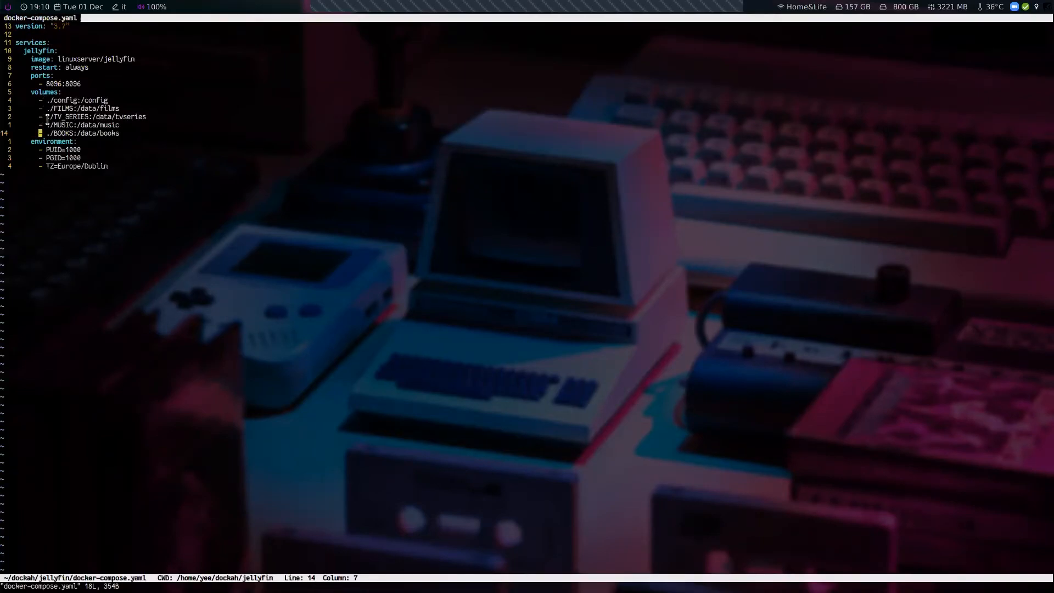
{"action": "left_click_drag", "start_coordinate": [46, 108], "coordinate": [122, 107]}
{"action": "double_click", "coordinate": [63, 105]}
{"action": "left_click_drag", "start_coordinate": [77, 108], "coordinate": [117, 104]}
{"action": "left_click_drag", "start_coordinate": [37, 149], "coordinate": [87, 157]}
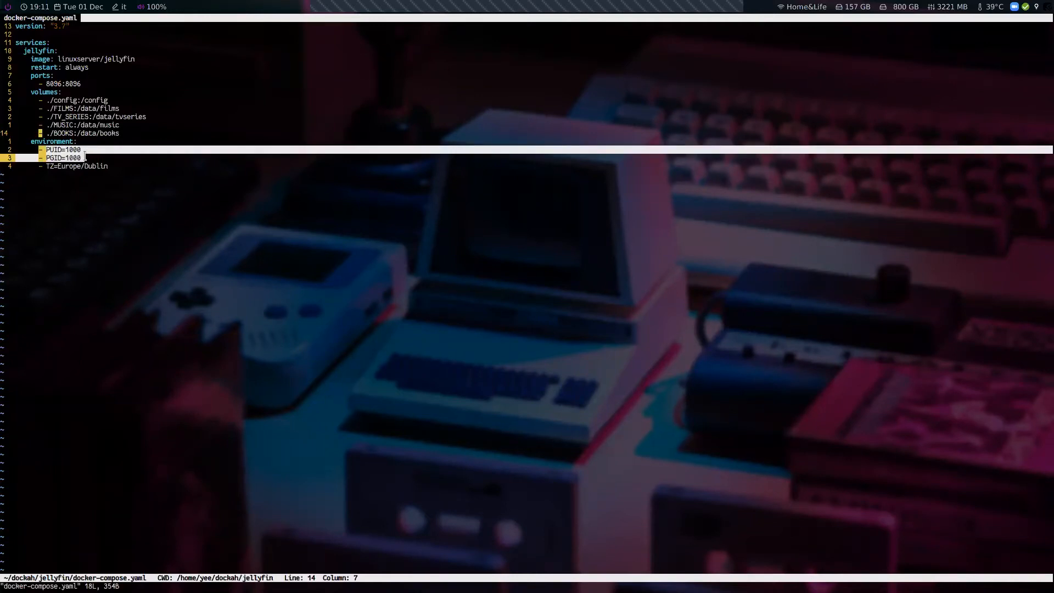
{"action": "left_click_drag", "start_coordinate": [85, 157], "coordinate": [39, 150]}
{"action": "key", "text": "Escape"}
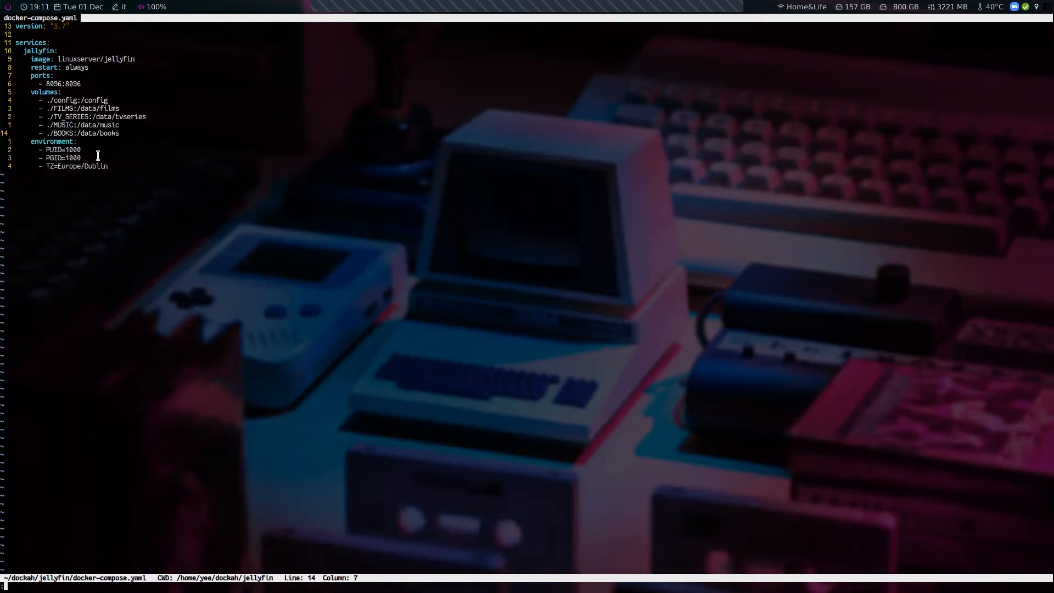
{"action": "type", "text": ":q"}
{"action": "key", "text": "Return"}
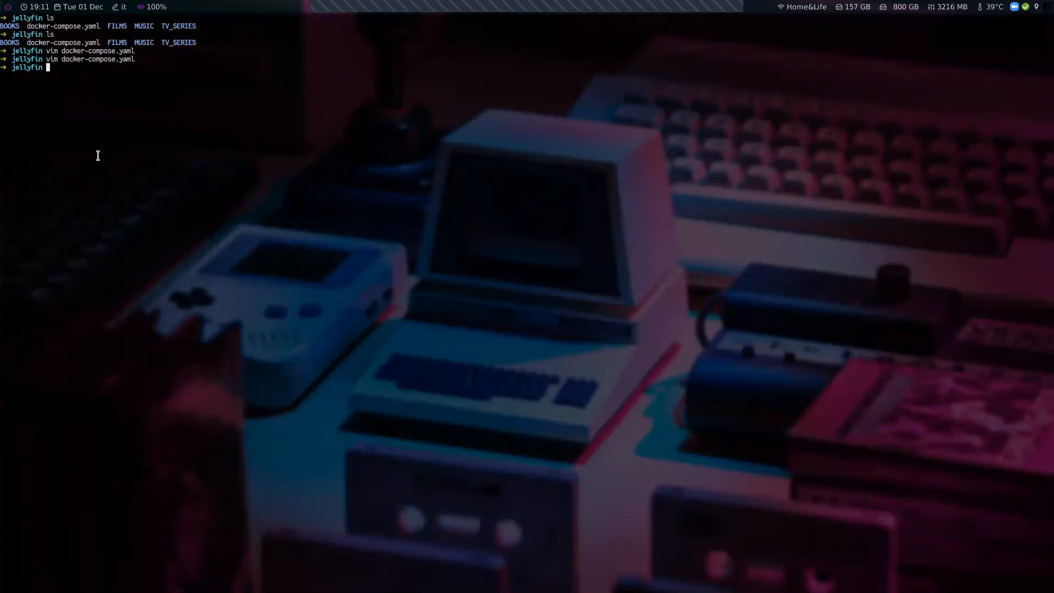
Check the current user's uid and gid with the id command
{"action": "type", "text": "id yee"}
{"action": "key", "text": "Return"}
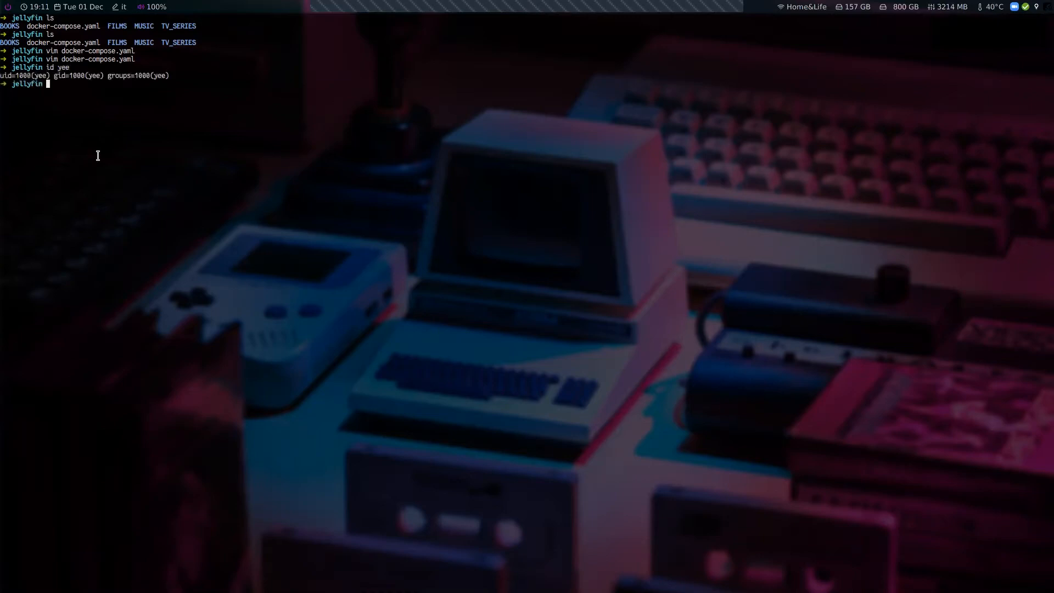
{"action": "left_click_drag", "start_coordinate": [9, 77], "coordinate": [171, 74]}
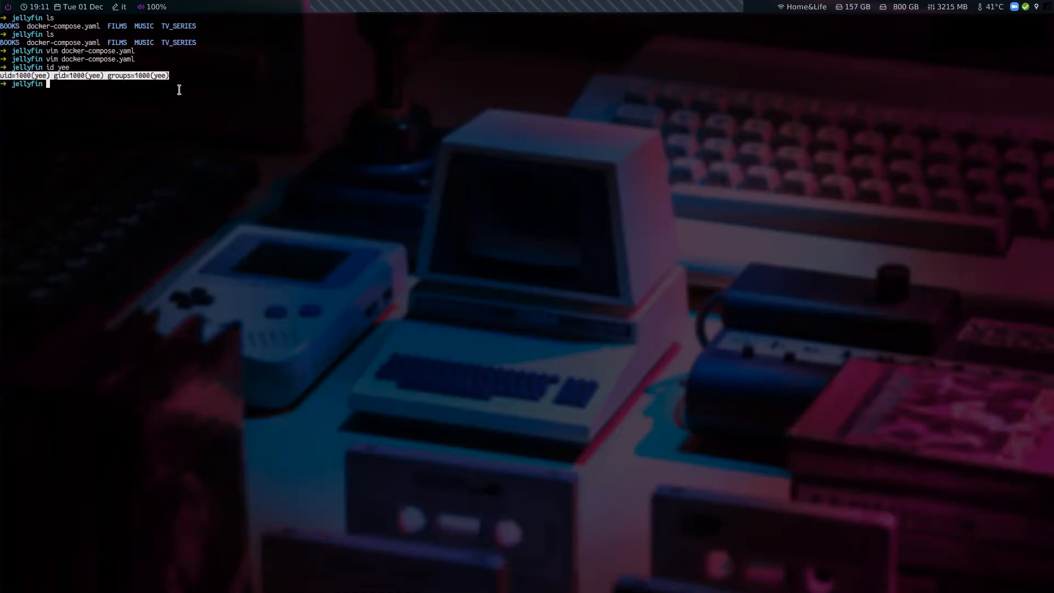
{"action": "left_click", "coordinate": [180, 132]}
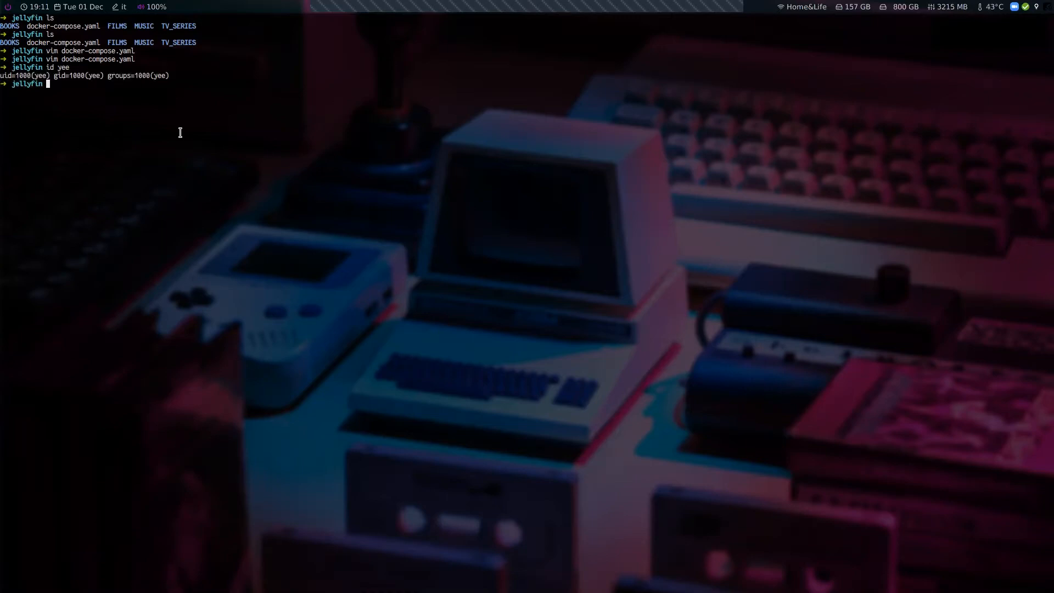
List the jellyfin folder's contents with ownership details using ls -l
{"action": "key", "text": "Up"}
{"action": "key", "text": "Up"}
{"action": "key", "text": "Down"}
{"action": "key", "text": "Down"}
{"action": "type", "text": "ls -l"}
{"action": "key", "text": "Return"}
{"action": "left_click_drag", "start_coordinate": [50, 100], "coordinate": [77, 108]}
{"action": "left_click", "coordinate": [86, 144]}
Open docker-compose.yaml in vim again to check the PUID value, then quit
{"action": "type", "text": "vim docker-compose.yaml"}
{"action": "key", "text": "Return"}
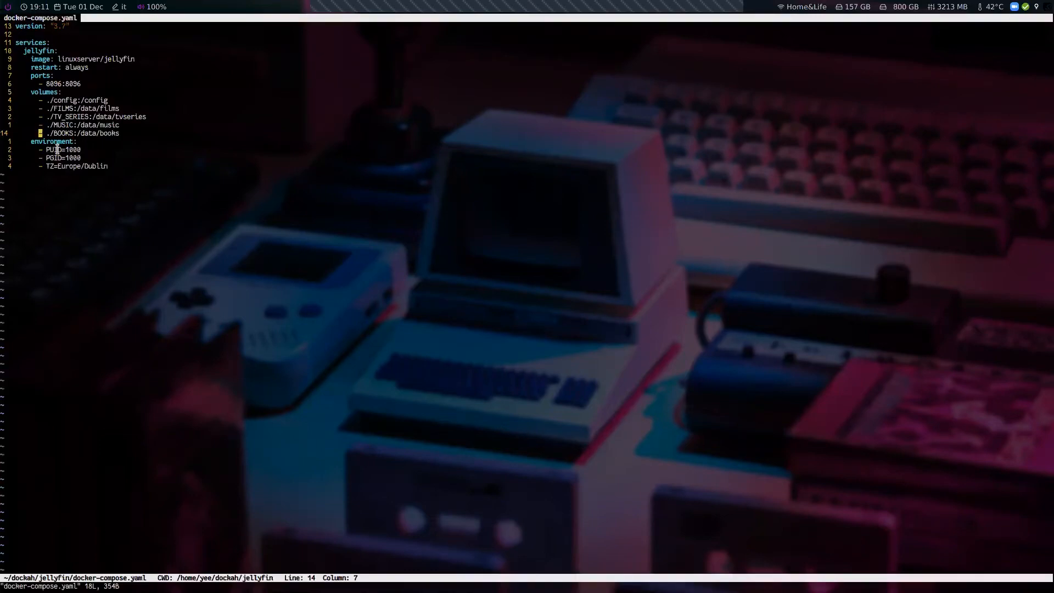
{"action": "left_click", "coordinate": [74, 159]}
{"action": "left_click_drag", "start_coordinate": [74, 161], "coordinate": [84, 158]}
{"action": "left_click", "coordinate": [108, 193]}
{"action": "type", "text": ":q"}
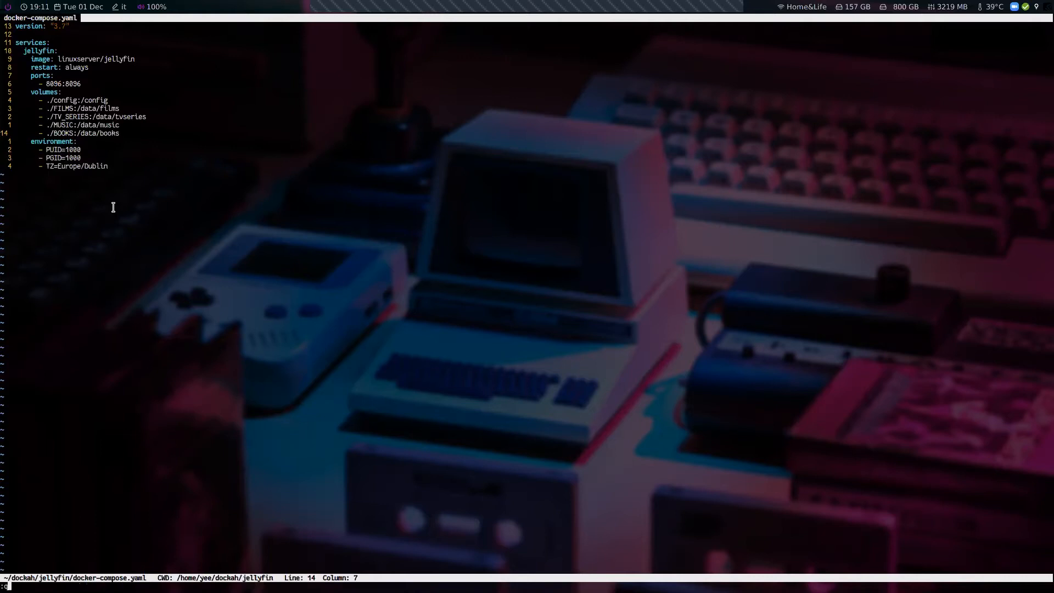
{"action": "key", "text": "Return"}
Start the Jellyfin container with sudo docker-compose up -d, entering the sudo password
{"action": "type", "text": "sud"}
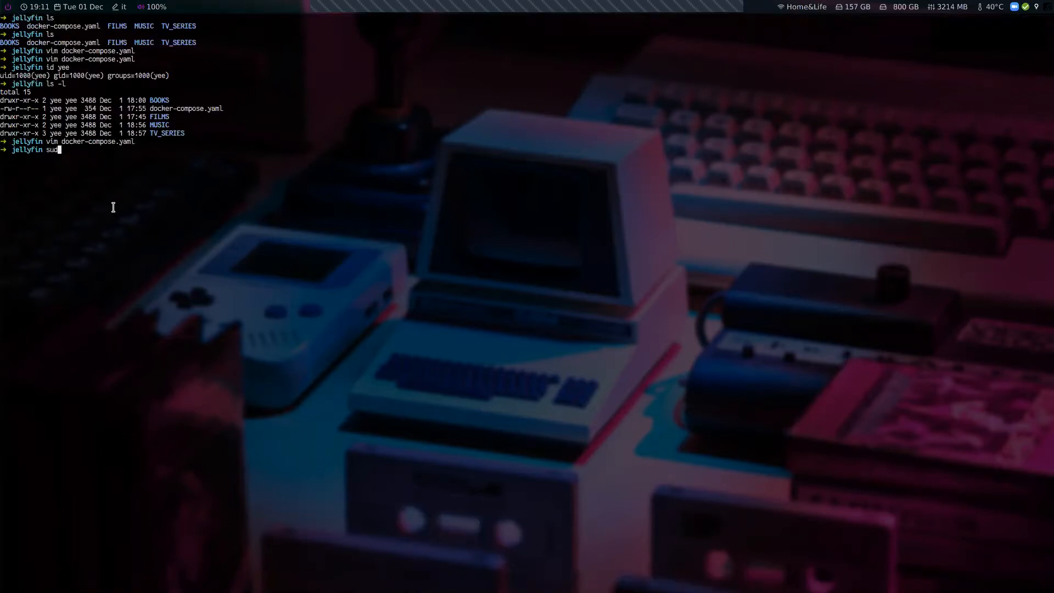
{"action": "type", "text": "o docker-compose up -d"}
{"action": "key", "text": "Return"}
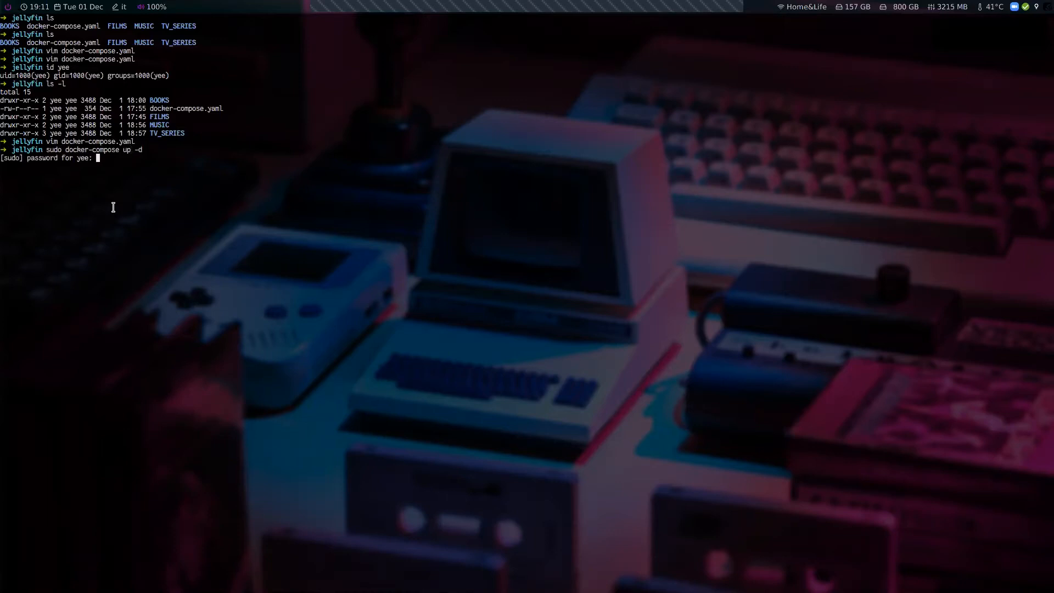
{"action": "key", "text": "Return"}
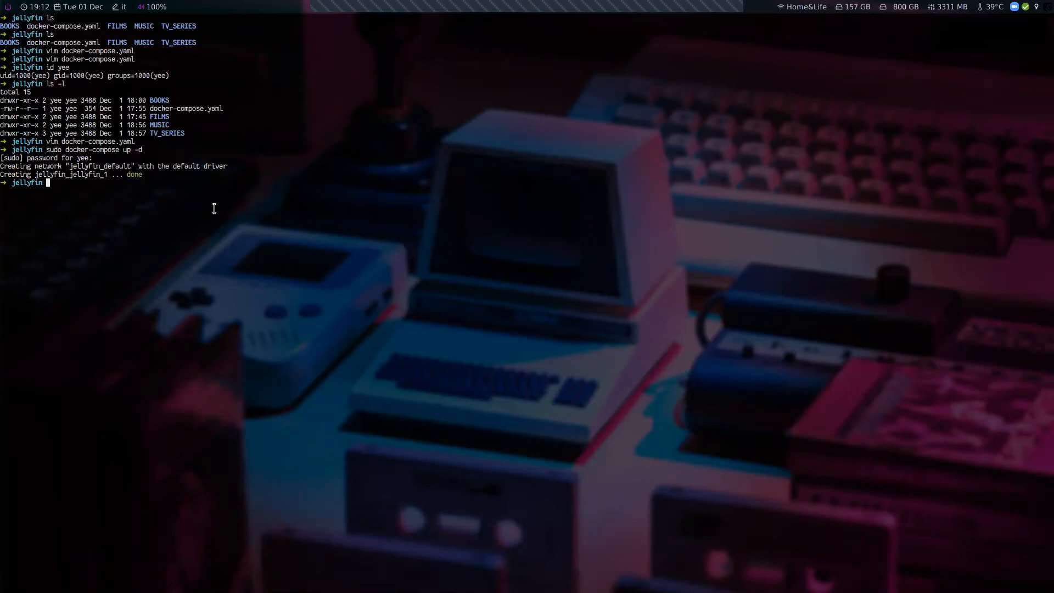
Switch to the browser and reload localhost:8096 in the first tab
{"action": "key", "text": "alt+Tab"}
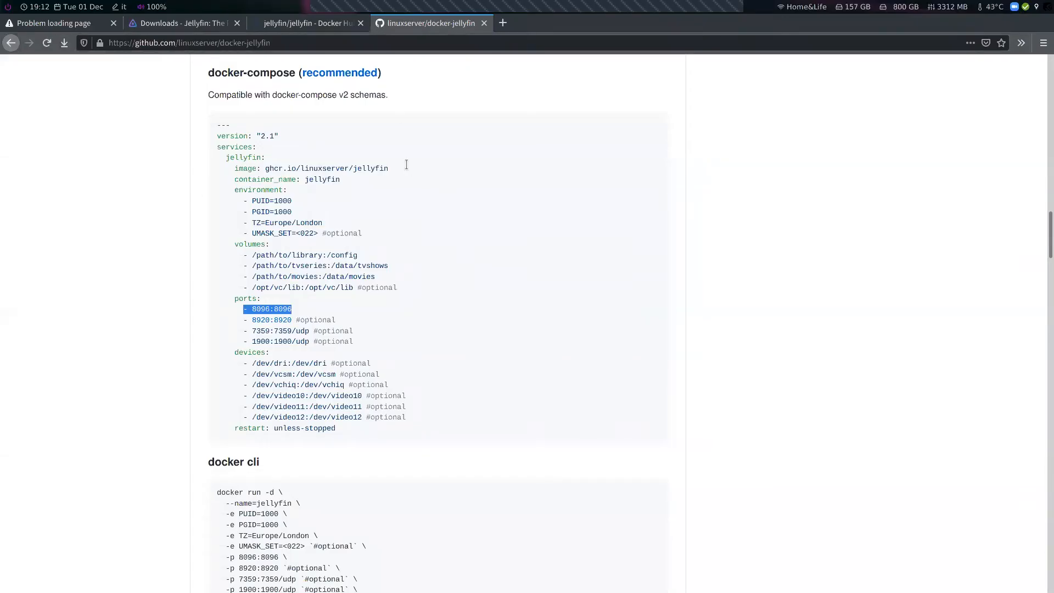
{"action": "left_click", "coordinate": [83, 29]}
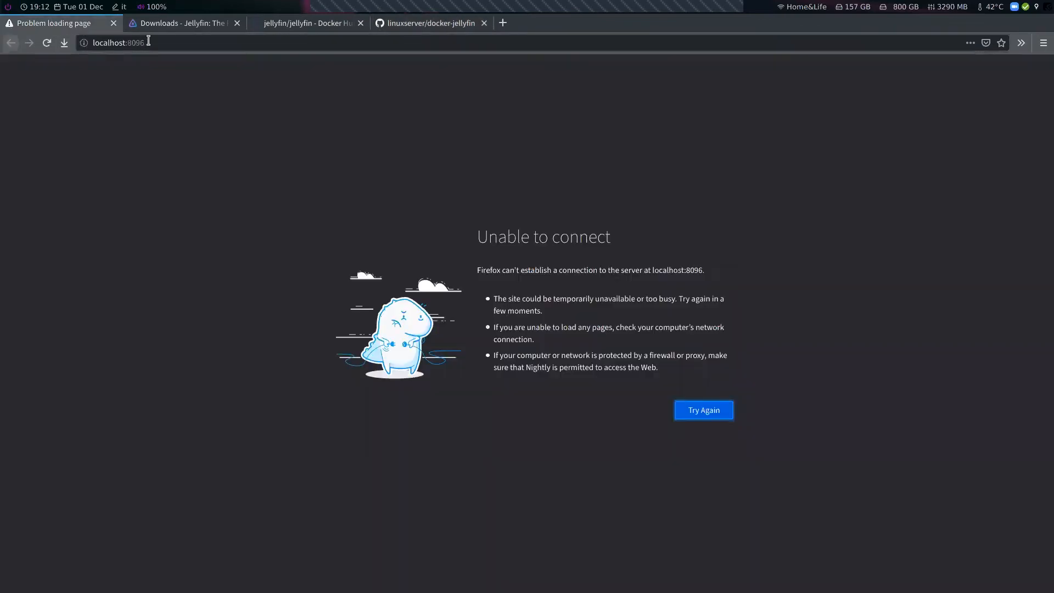
{"action": "left_click", "coordinate": [102, 44]}
{"action": "left_click", "coordinate": [110, 42]}
{"action": "left_click", "coordinate": [5, 113]}
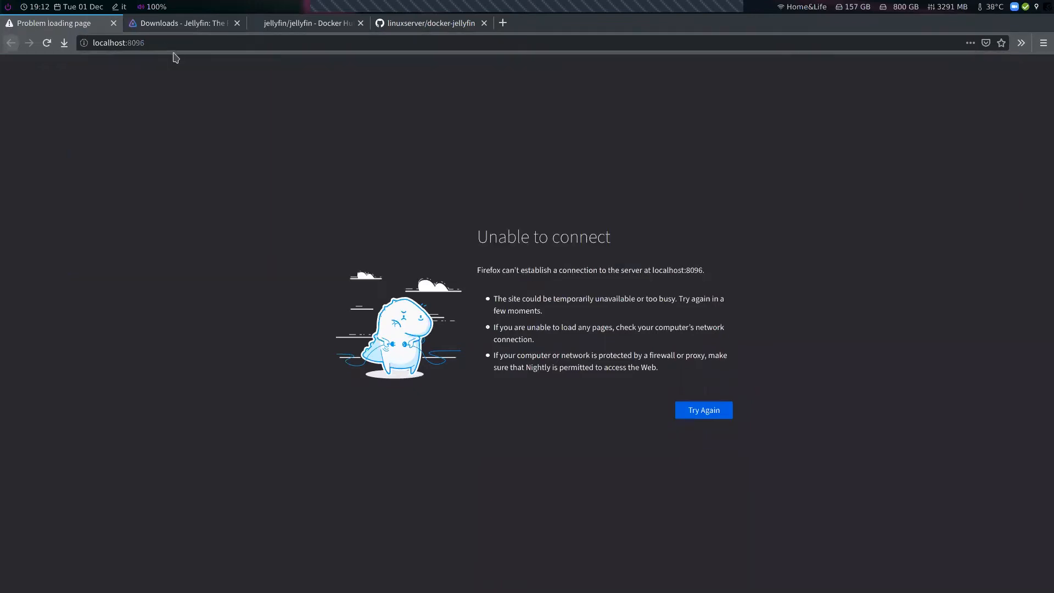
{"action": "left_click", "coordinate": [696, 420]}
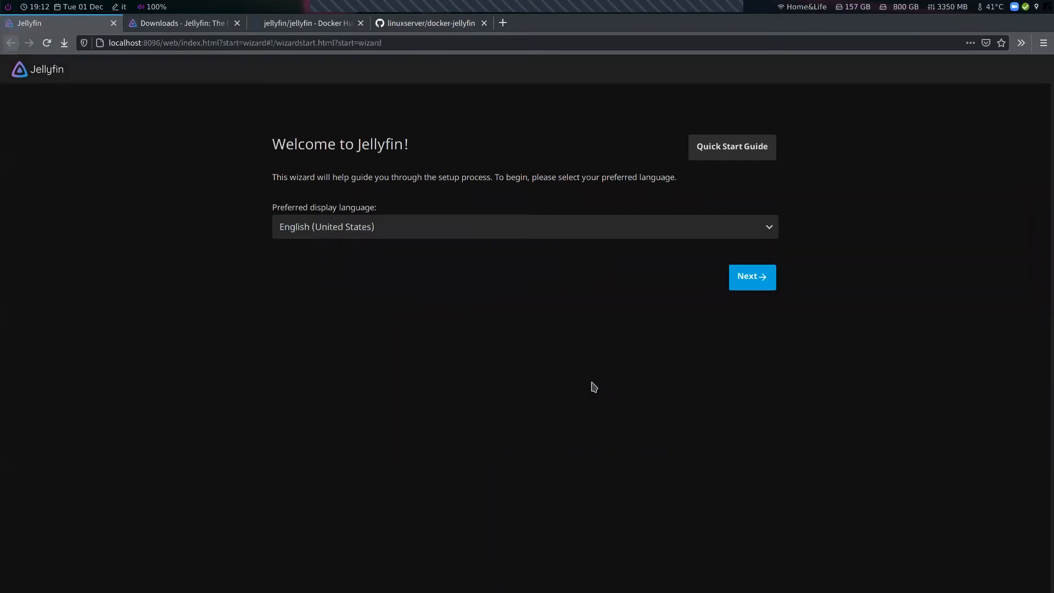
Set the preferred display language to English (United Kingdom) and continue the setup wizard
{"action": "left_click", "coordinate": [510, 229]}
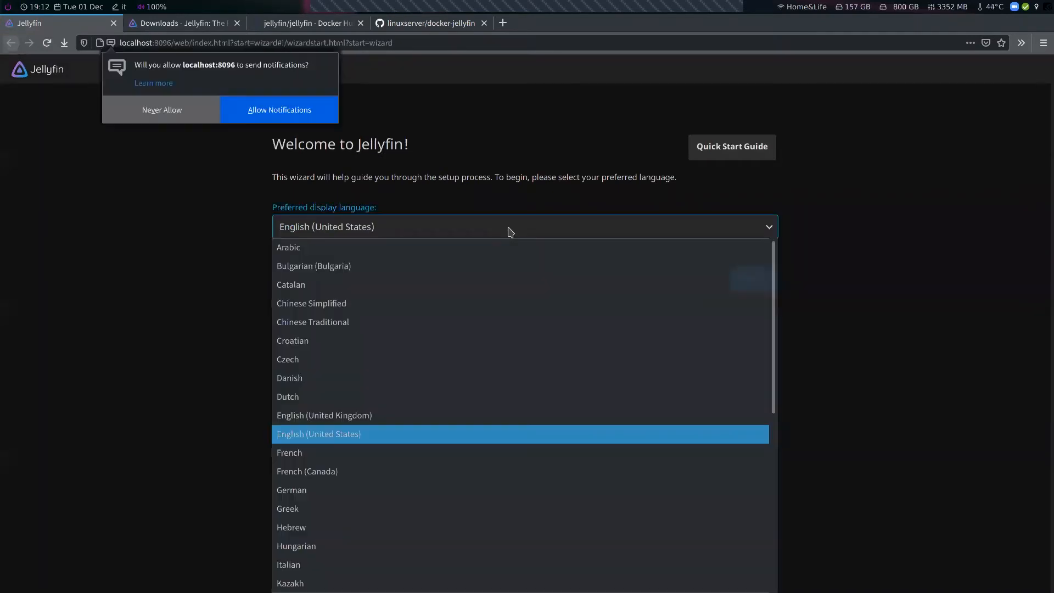
{"action": "left_click", "coordinate": [382, 418]}
{"action": "left_click", "coordinate": [302, 113]}
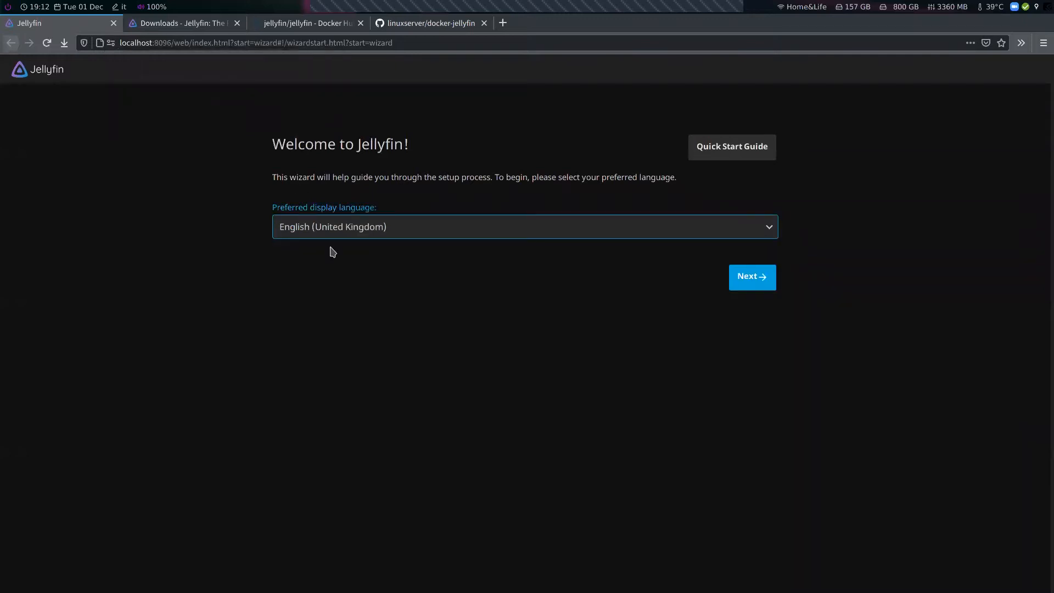
{"action": "left_click", "coordinate": [746, 282]}
Create the admin account with username admin, enter and confirm its password, and continue
{"action": "left_click", "coordinate": [335, 224]}
{"action": "left_click_drag", "start_coordinate": [335, 224], "coordinate": [256, 222]}
{"action": "type", "text": "admin"}
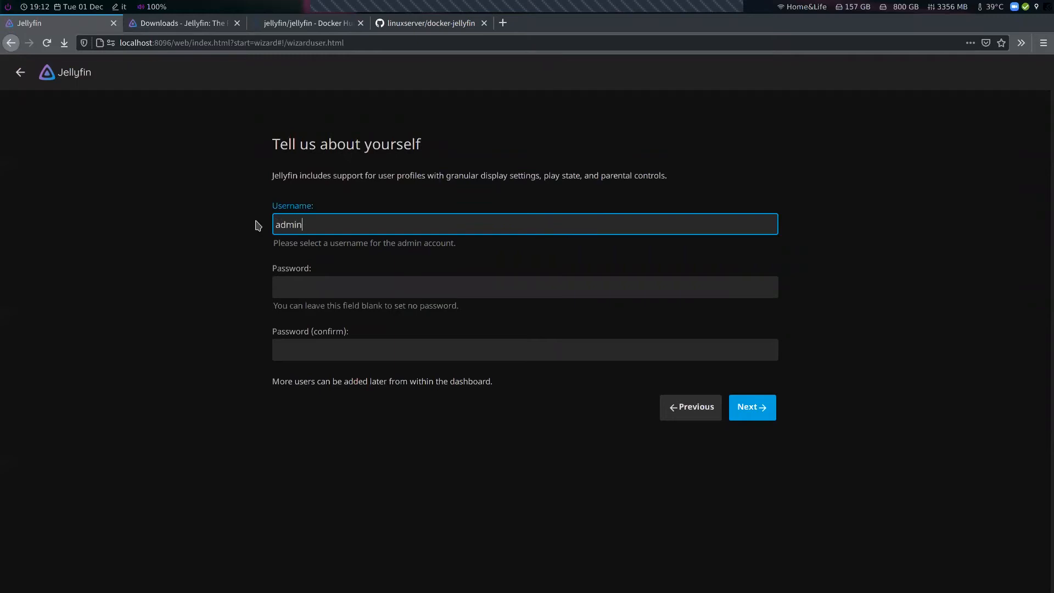
{"action": "left_click", "coordinate": [317, 283]}
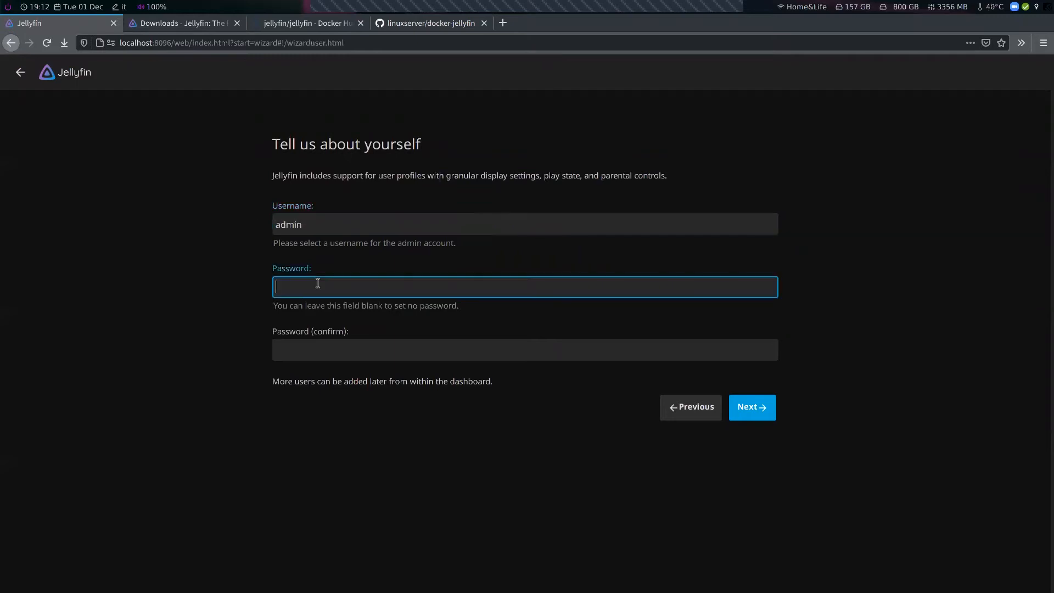
{"action": "type", "text": "password"}
{"action": "left_click", "coordinate": [338, 348]}
{"action": "type", "text": "password"}
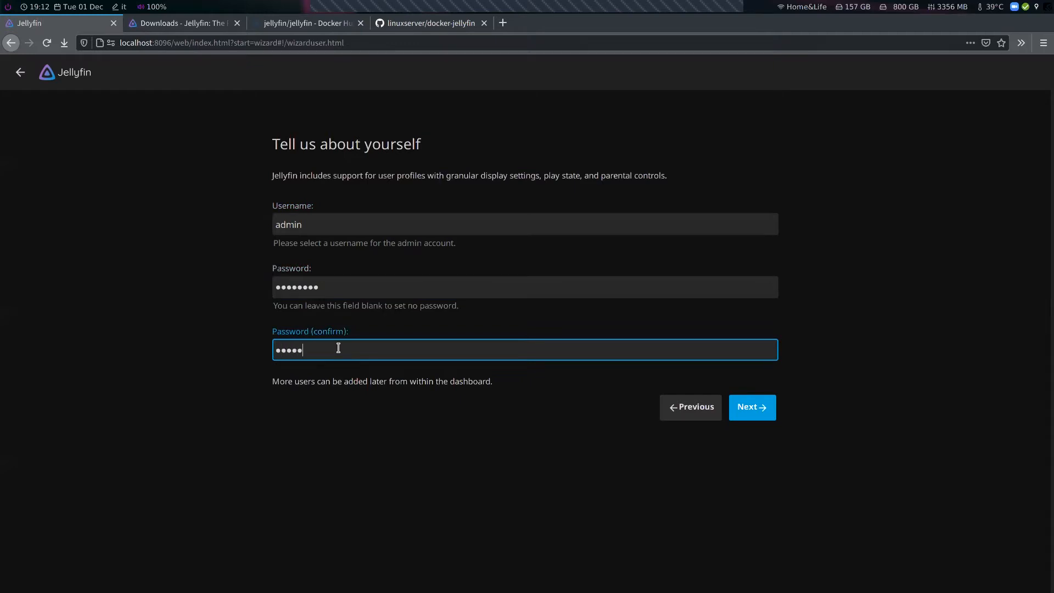
{"action": "left_click", "coordinate": [753, 409]}
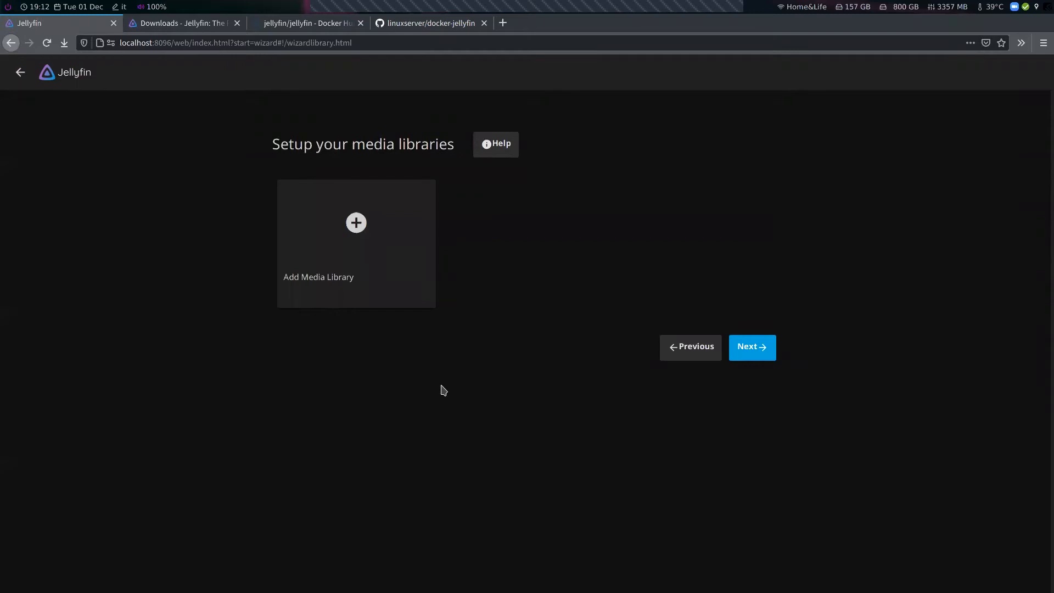
Add a new media library of content type Movies and set its display name to Films
{"action": "left_click", "coordinate": [357, 230]}
{"action": "left_click", "coordinate": [437, 219]}
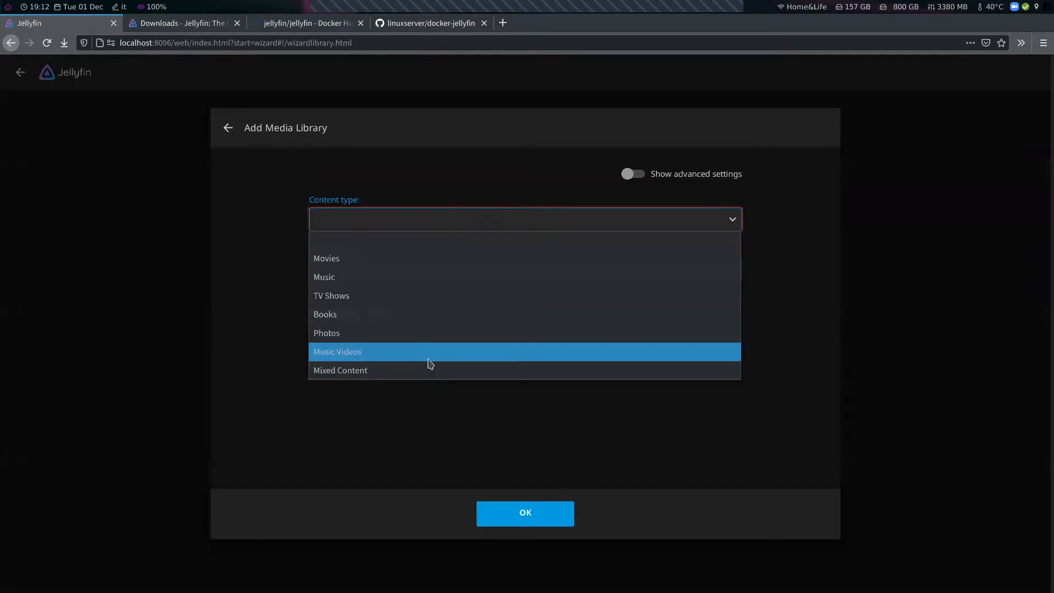
{"action": "left_click", "coordinate": [393, 262]}
{"action": "left_click_drag", "start_coordinate": [384, 282], "coordinate": [264, 272]}
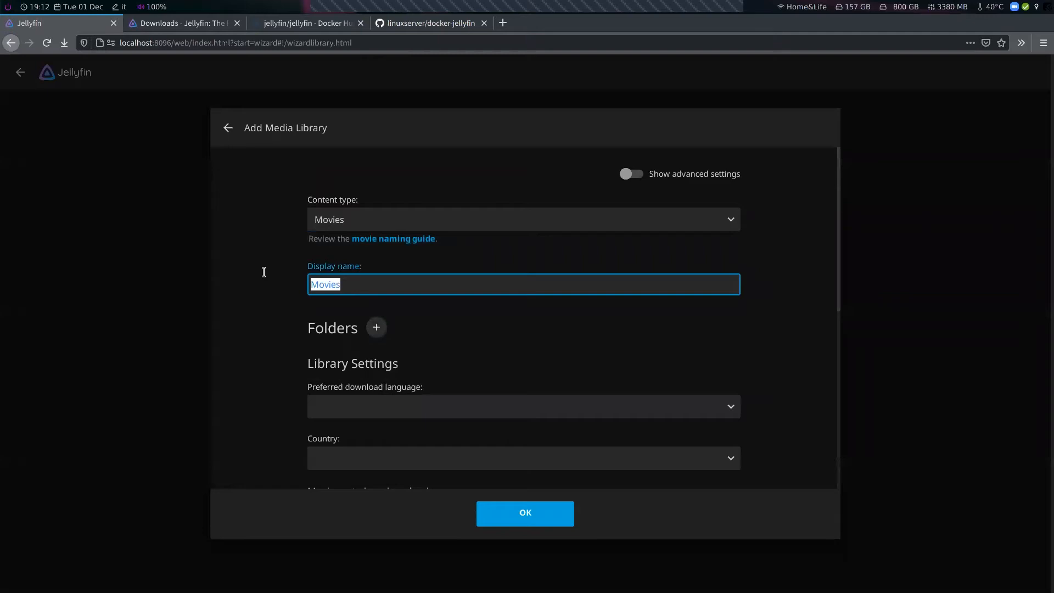
{"action": "type", "text": "Films"}
Add the /data/films folder to the library
{"action": "left_click", "coordinate": [375, 328]}
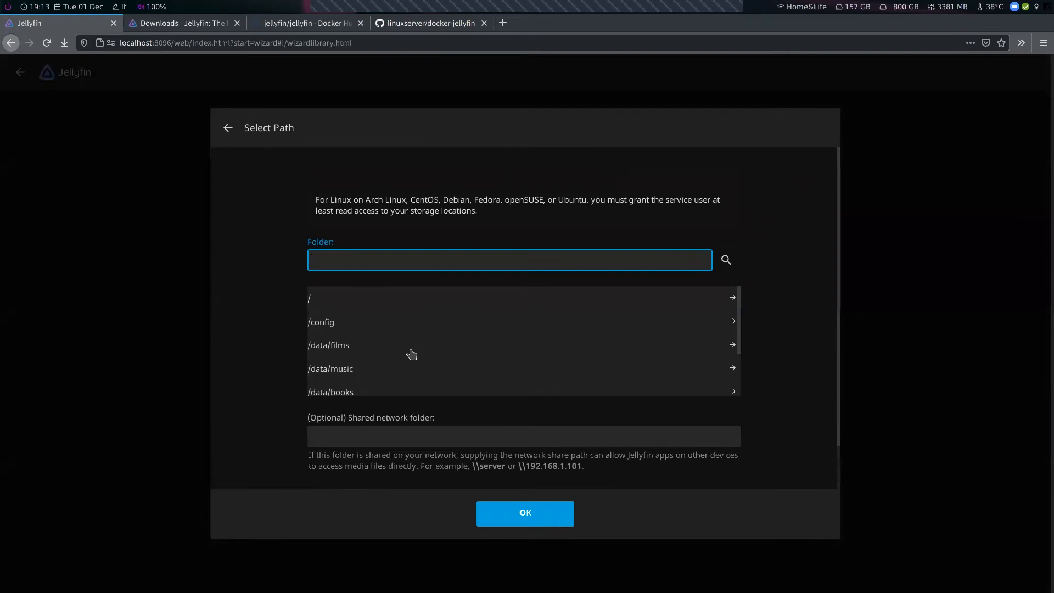
{"action": "scroll", "coordinate": [415, 353], "scroll_direction": "down", "scroll_amount": 2}
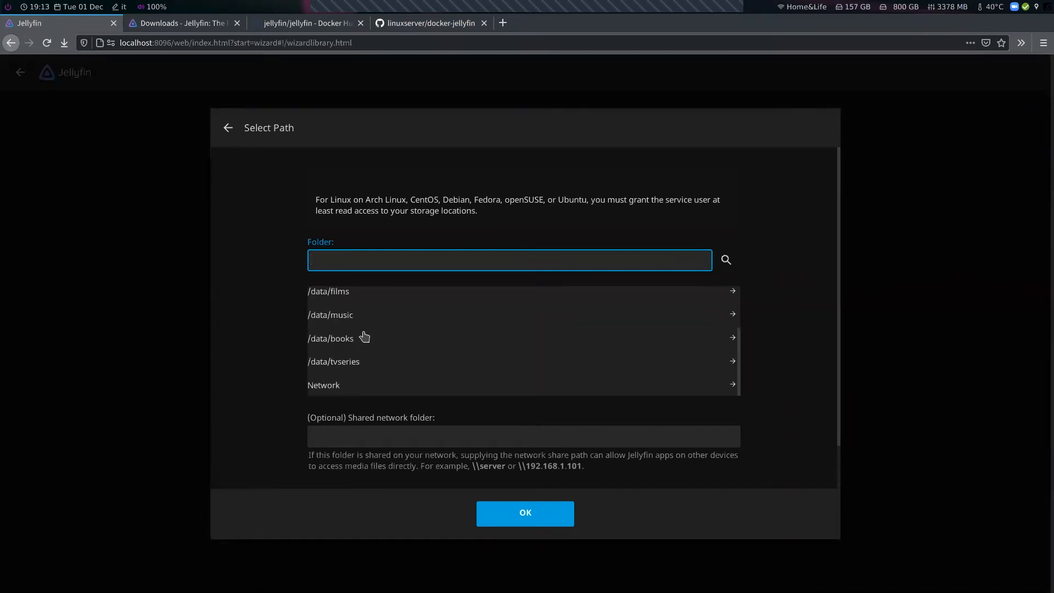
{"action": "left_click", "coordinate": [359, 297]}
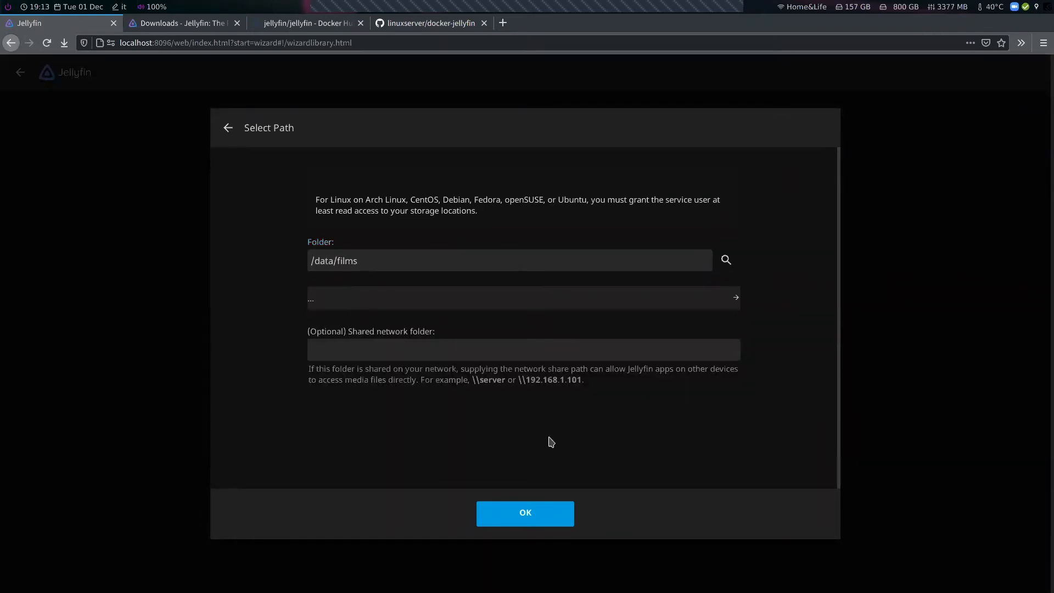
{"action": "left_click", "coordinate": [535, 516]}
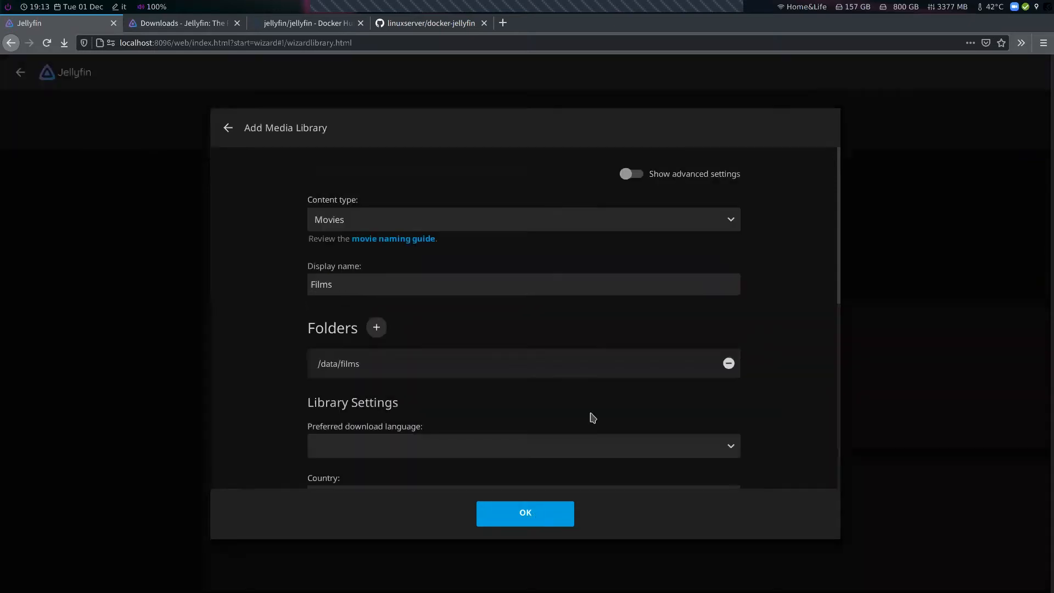
Set the library's country to Faroe Islands
{"action": "scroll", "coordinate": [774, 399], "scroll_direction": "down", "scroll_amount": 1}
{"action": "scroll", "coordinate": [774, 400], "scroll_direction": "down", "scroll_amount": 2}
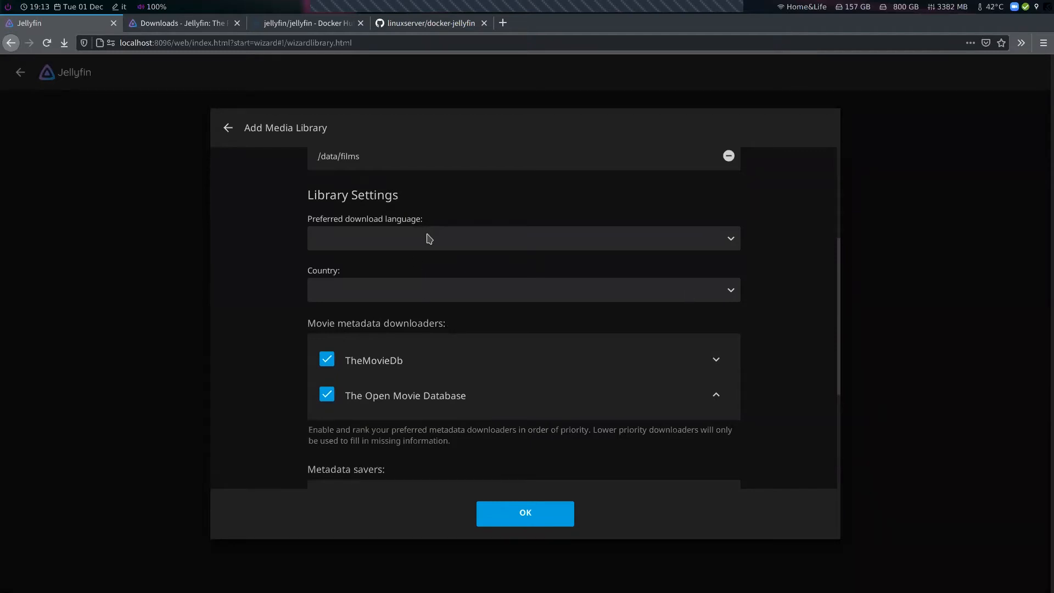
{"action": "left_click", "coordinate": [436, 298]}
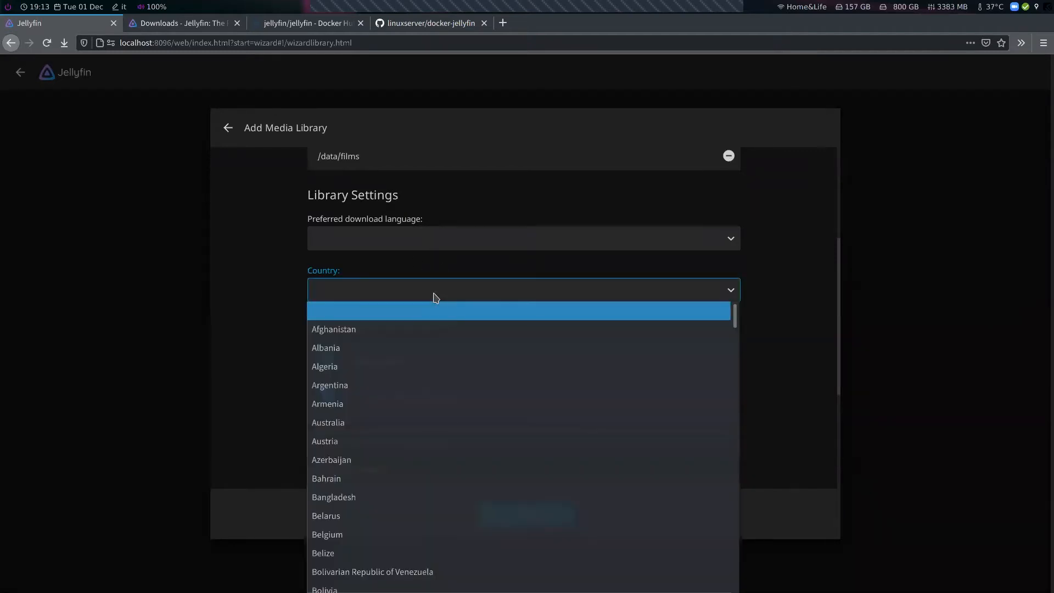
{"action": "scroll", "coordinate": [400, 369], "scroll_direction": "down", "scroll_amount": 5}
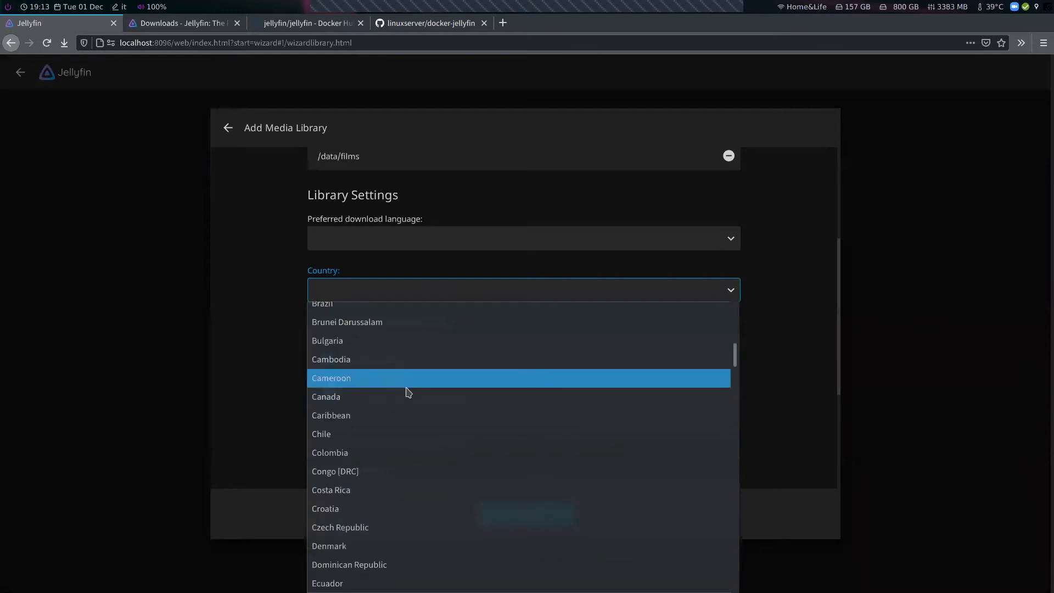
{"action": "scroll", "coordinate": [420, 457], "scroll_direction": "down", "scroll_amount": 5}
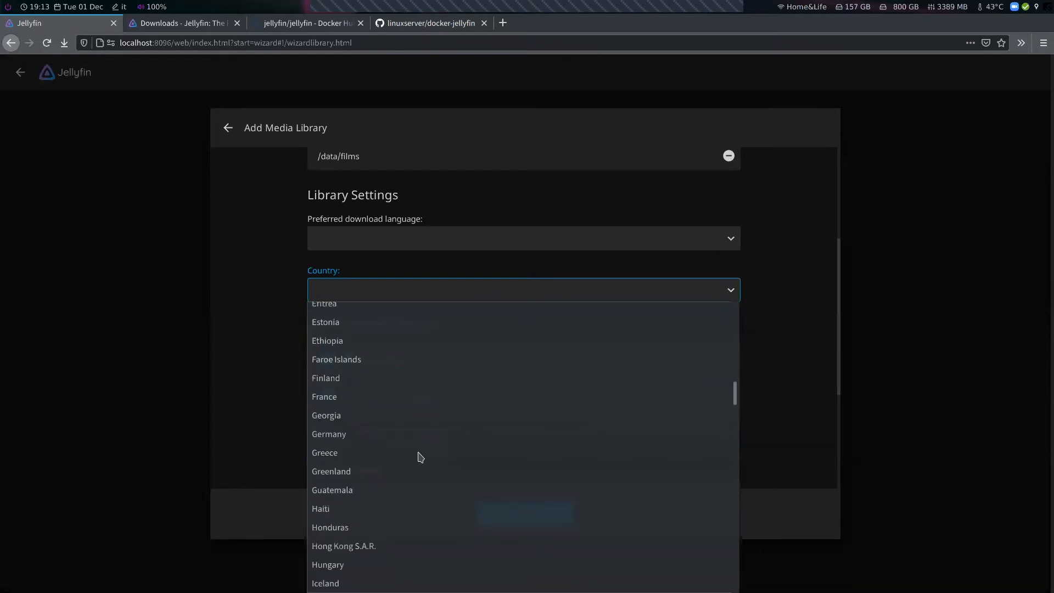
{"action": "left_click", "coordinate": [409, 359]}
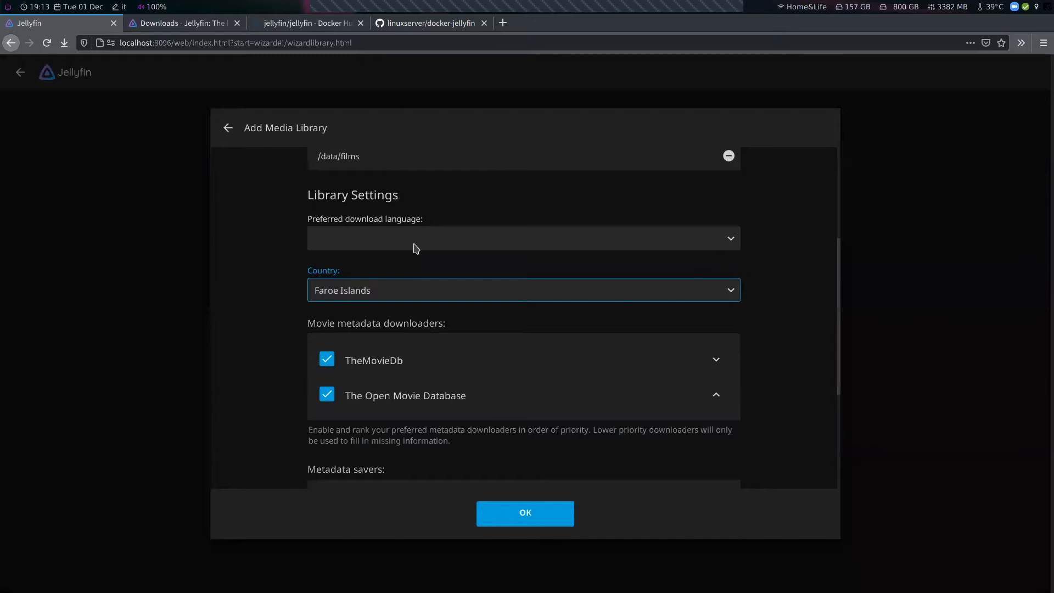
Set the library's preferred download language to English
{"action": "left_click", "coordinate": [416, 249]}
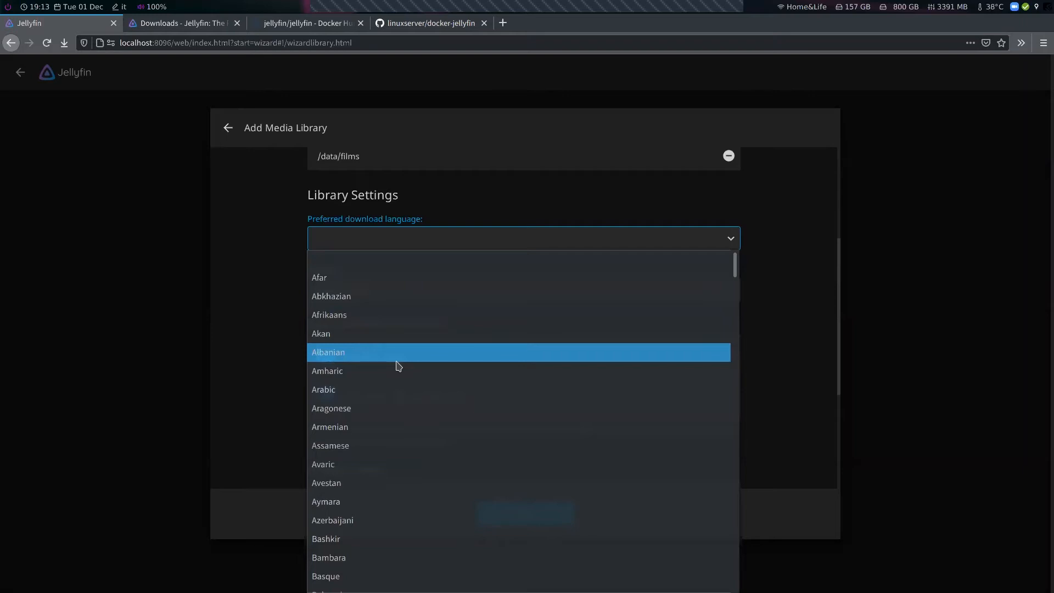
{"action": "scroll", "coordinate": [403, 387], "scroll_direction": "down", "scroll_amount": 10}
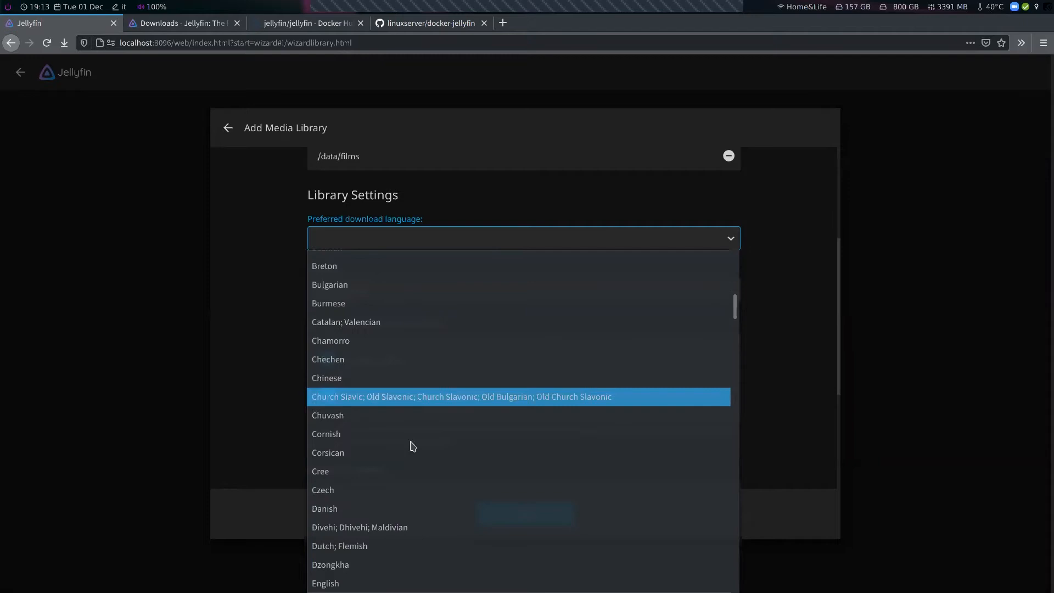
{"action": "left_click", "coordinate": [360, 530]}
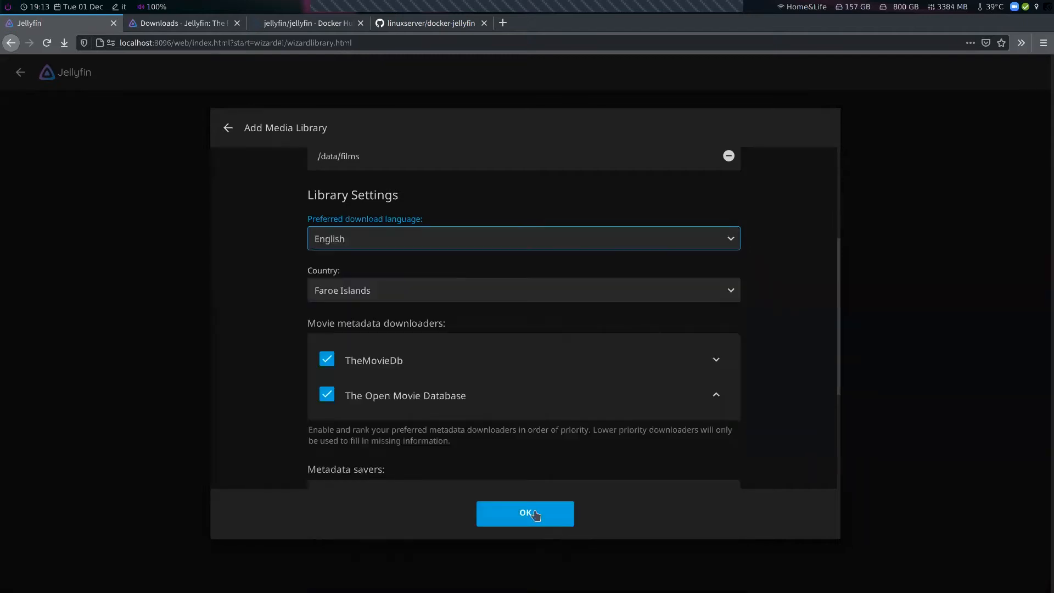
Save the Films library and continue the setup wizard
{"action": "scroll", "coordinate": [752, 415], "scroll_direction": "down", "scroll_amount": 5}
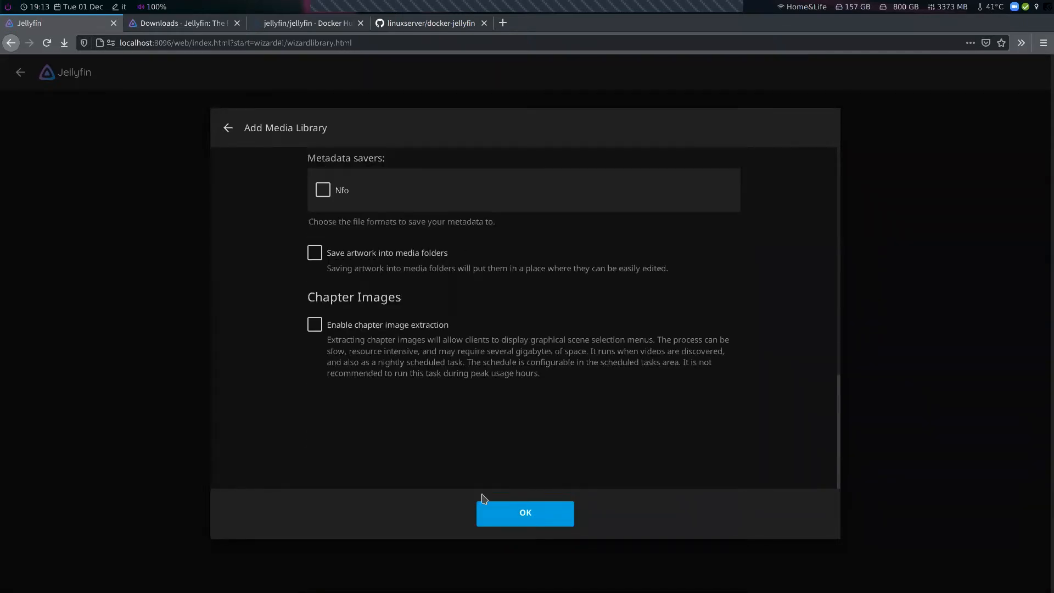
{"action": "left_click", "coordinate": [523, 516]}
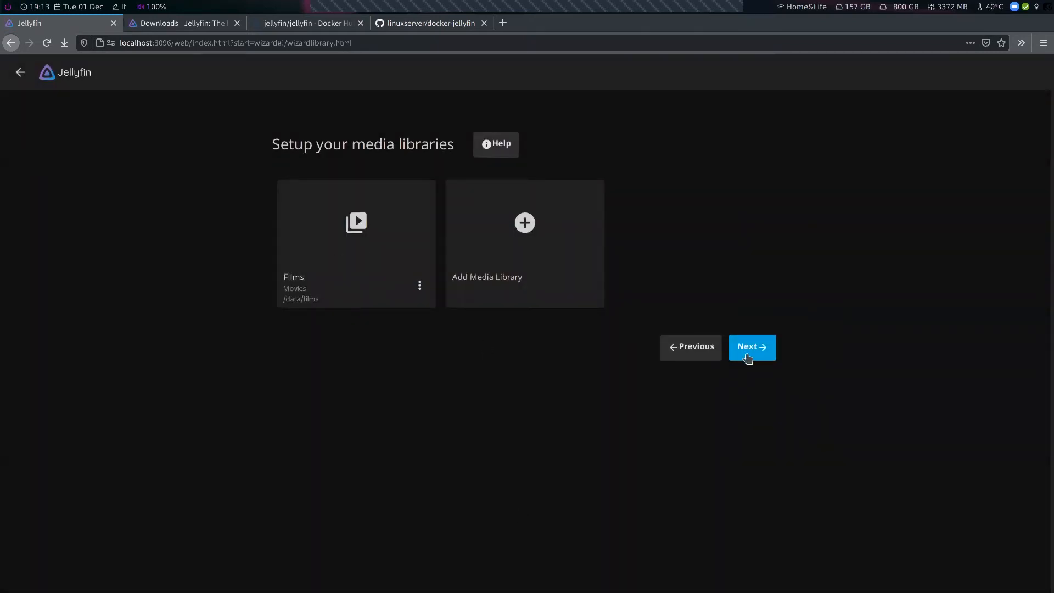
{"action": "left_click", "coordinate": [746, 361]}
Set the preferred metadata country to Ireland and continue the wizard
{"action": "left_click", "coordinate": [354, 270]}
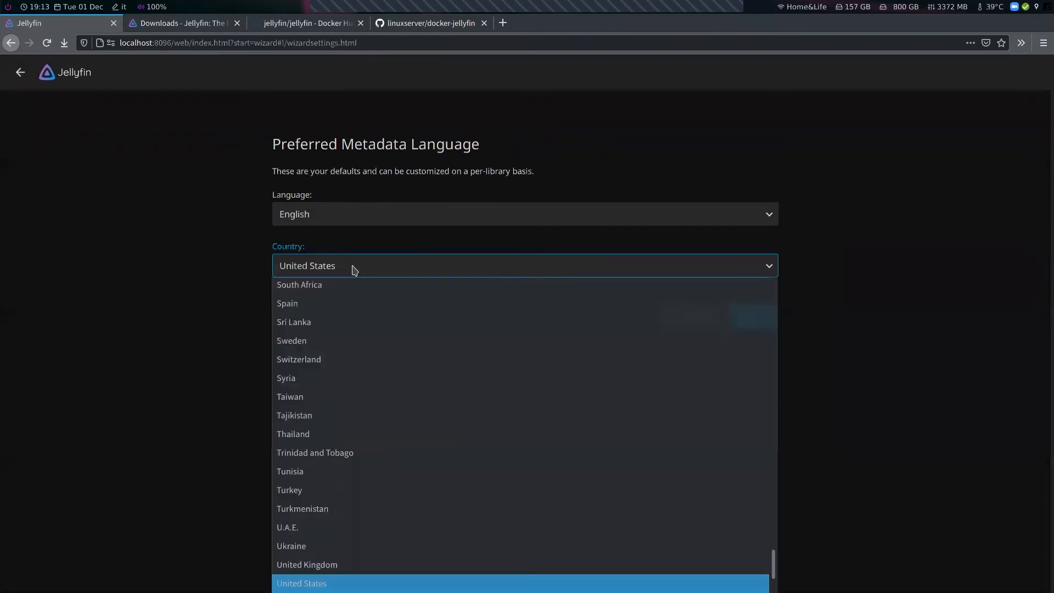
{"action": "scroll", "coordinate": [423, 503], "scroll_direction": "down", "scroll_amount": 2}
{"action": "scroll", "coordinate": [424, 494], "scroll_direction": "up", "scroll_amount": 5}
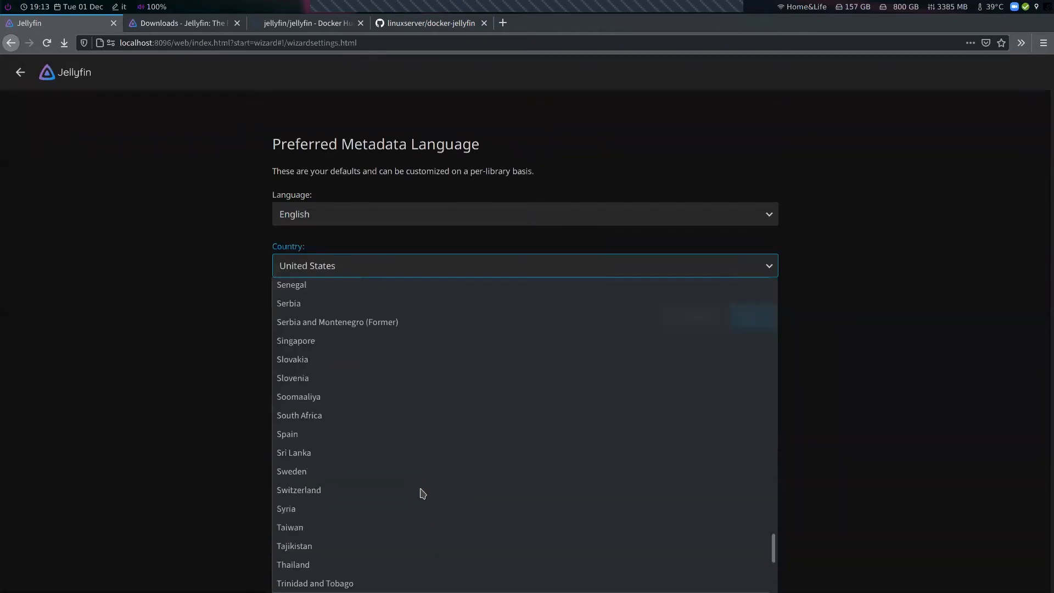
{"action": "key", "text": "i"}
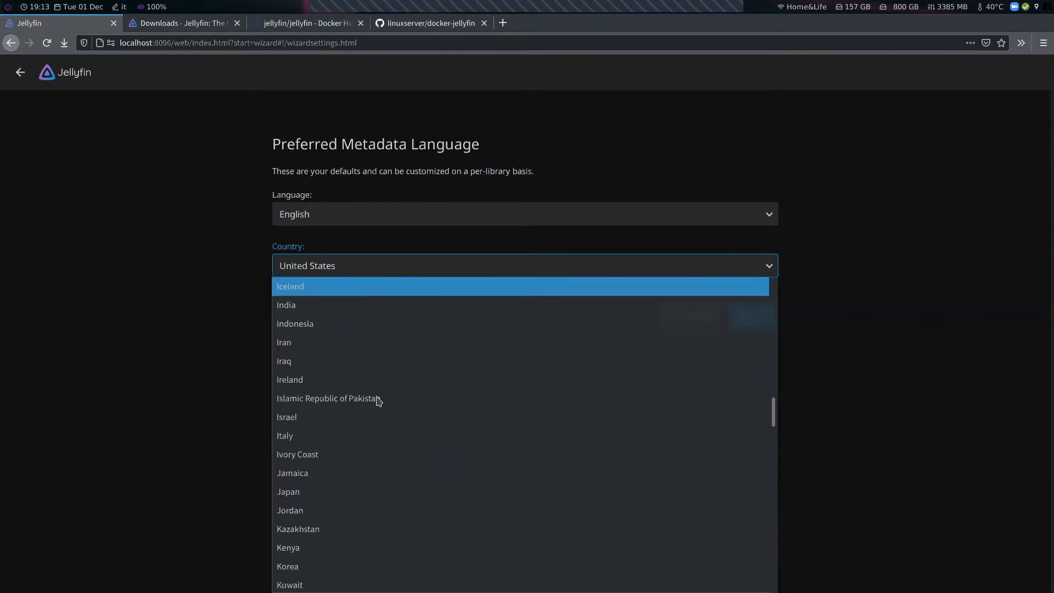
{"action": "scroll", "coordinate": [364, 376], "scroll_direction": "up", "scroll_amount": 1}
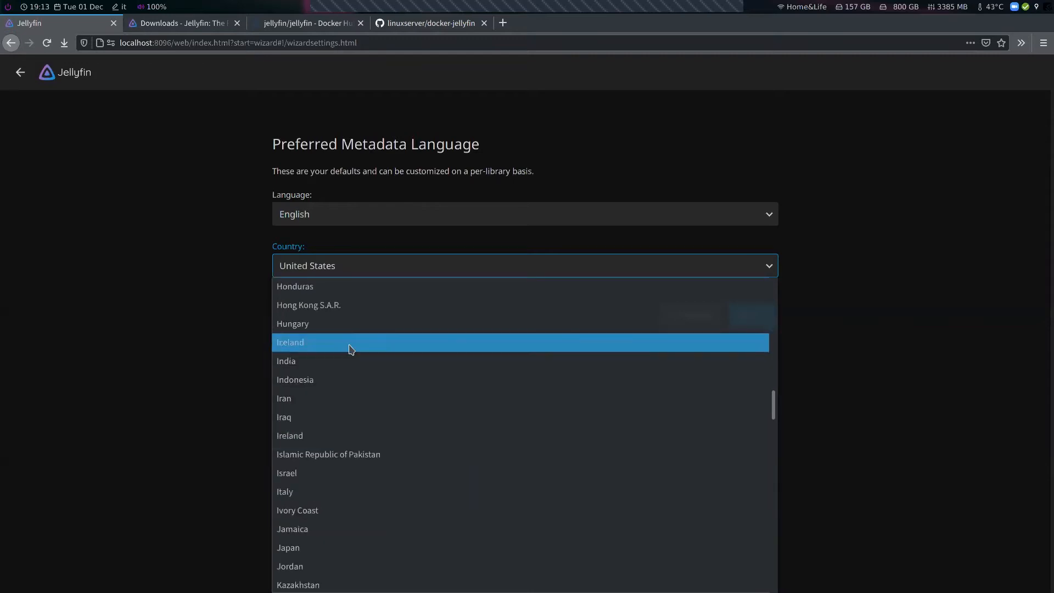
{"action": "left_click", "coordinate": [324, 436]}
{"action": "left_click", "coordinate": [757, 324]}
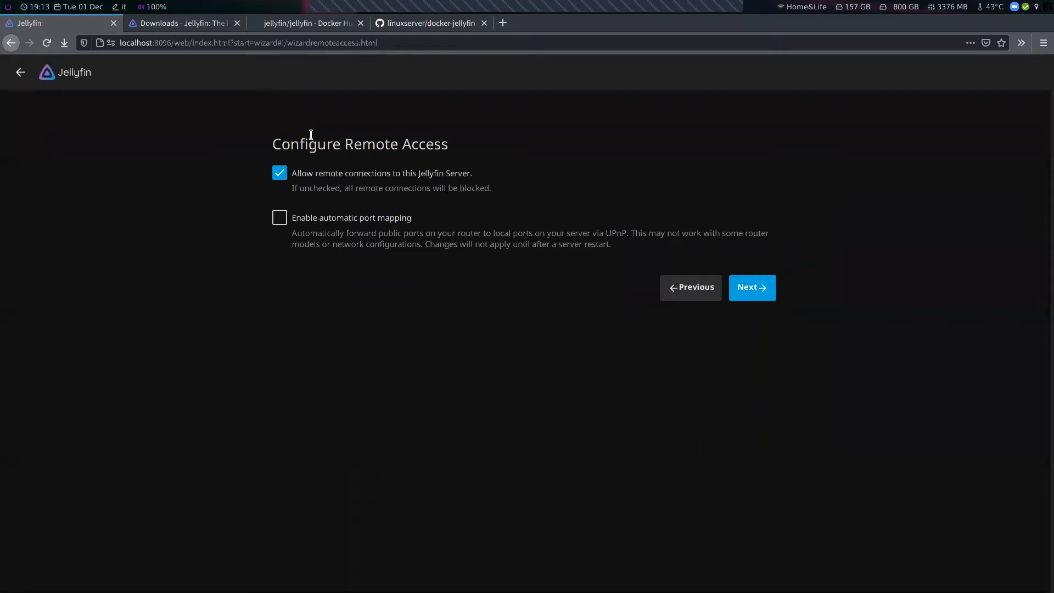
Keep remote connections allowed and finish the setup wizard
{"action": "left_click_drag", "start_coordinate": [271, 144], "coordinate": [444, 159]}
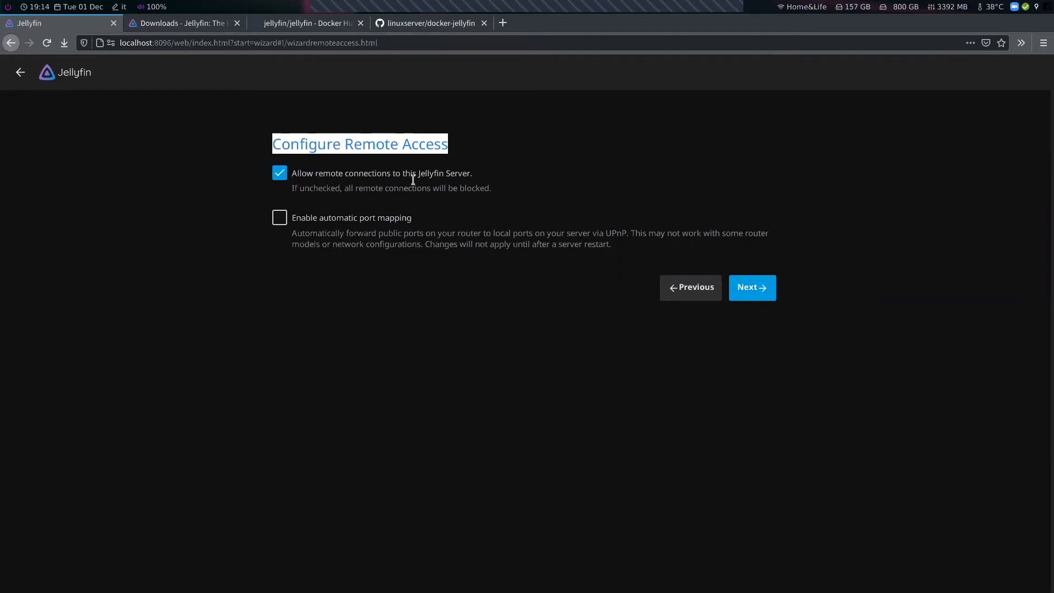
{"action": "left_click", "coordinate": [479, 190]}
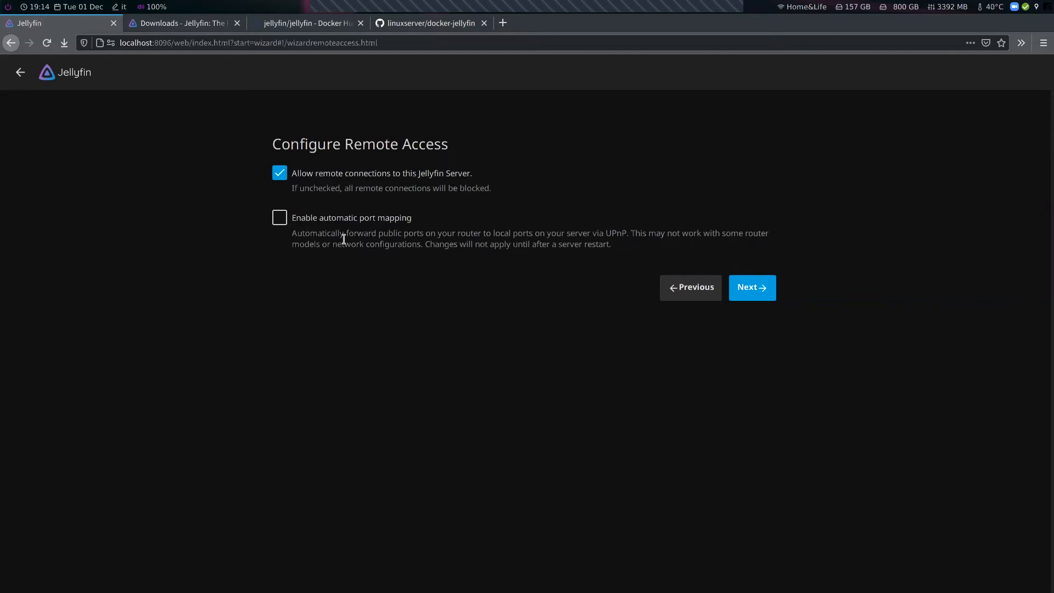
{"action": "left_click", "coordinate": [755, 292]}
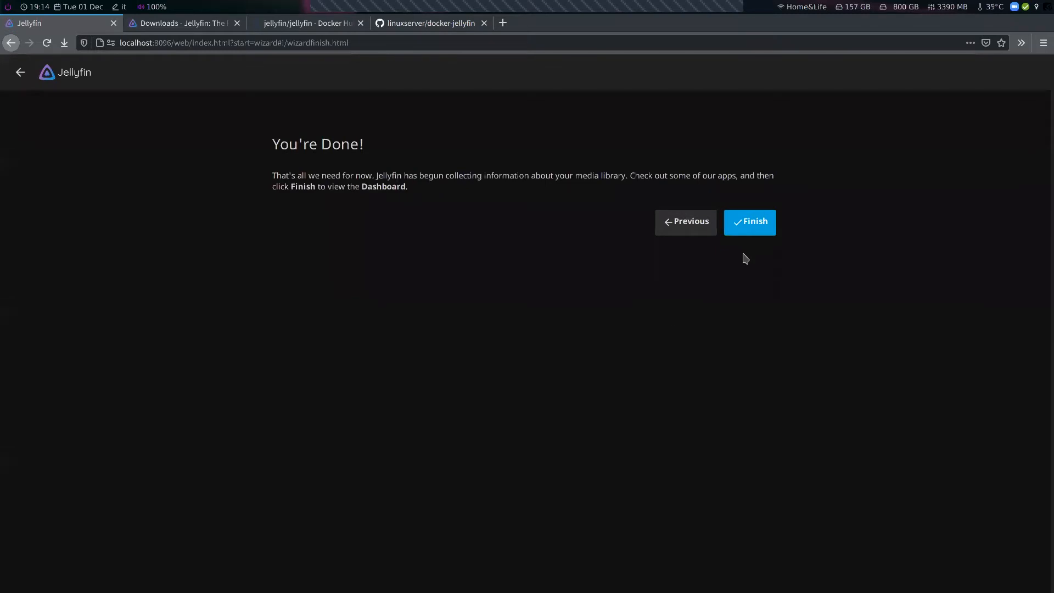
{"action": "left_click", "coordinate": [749, 228]}
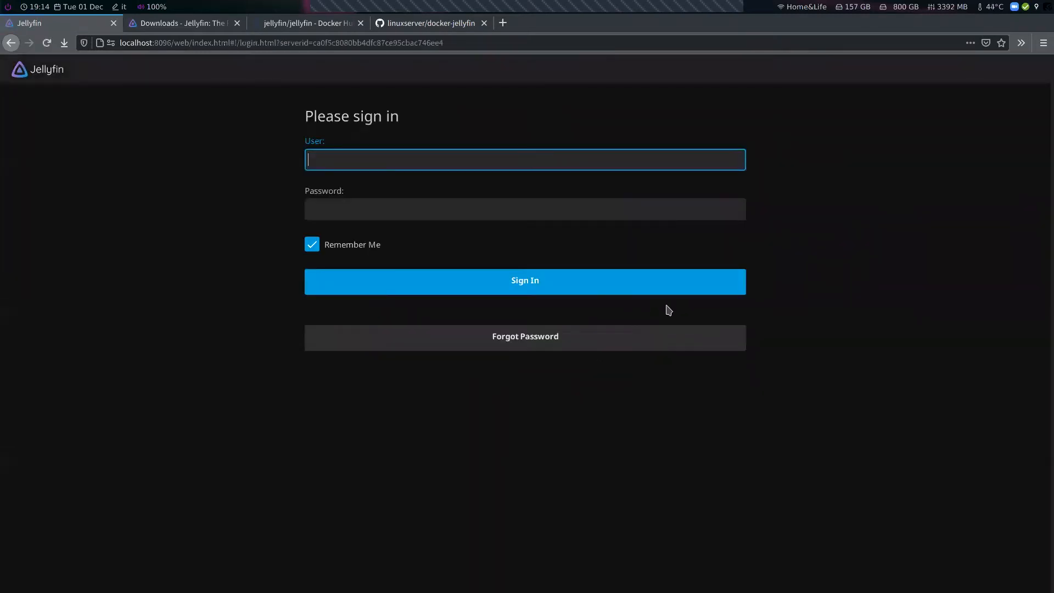
Sign in with username admin and the account password
{"action": "type", "text": "admin"}
{"action": "key", "text": "Tab"}
{"action": "type", "text": "password"}
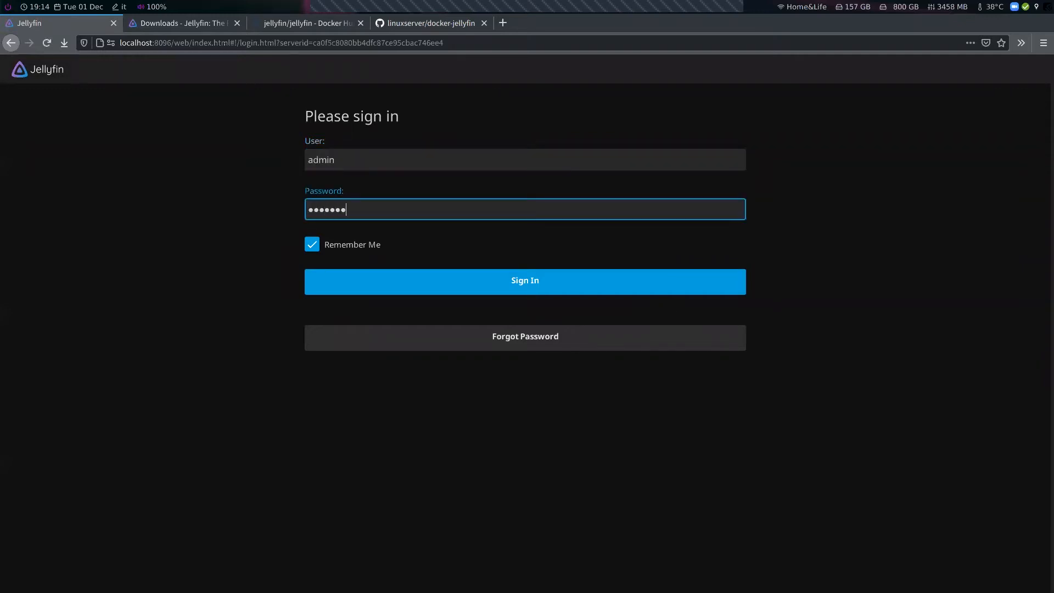
{"action": "left_click", "coordinate": [550, 290]}
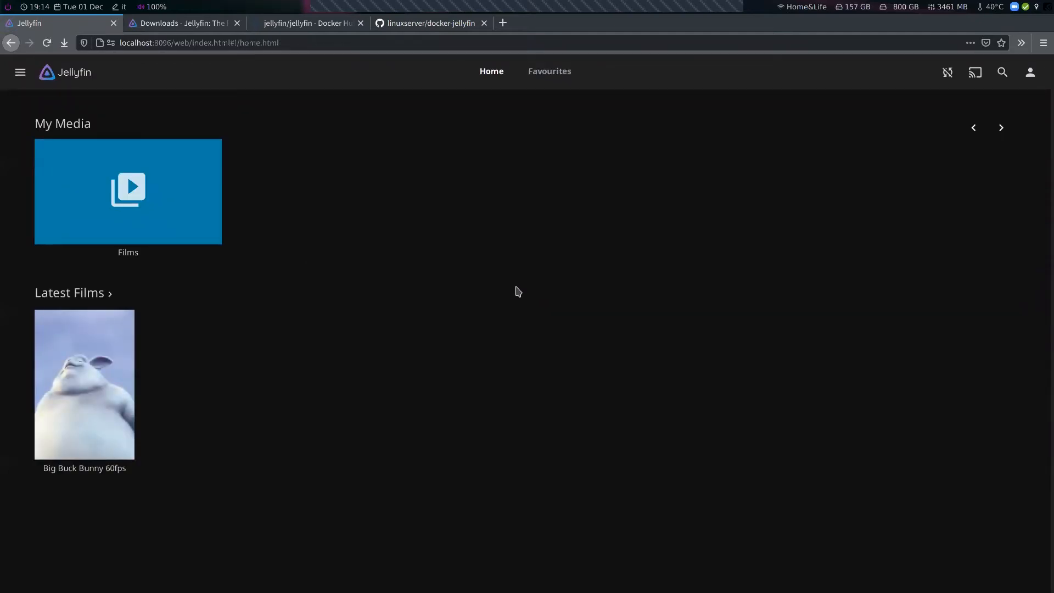
Switch to the terminal and list the contents of the FILMS folder with ls FILMS
{"action": "mouse_move", "coordinate": [110, 375]}
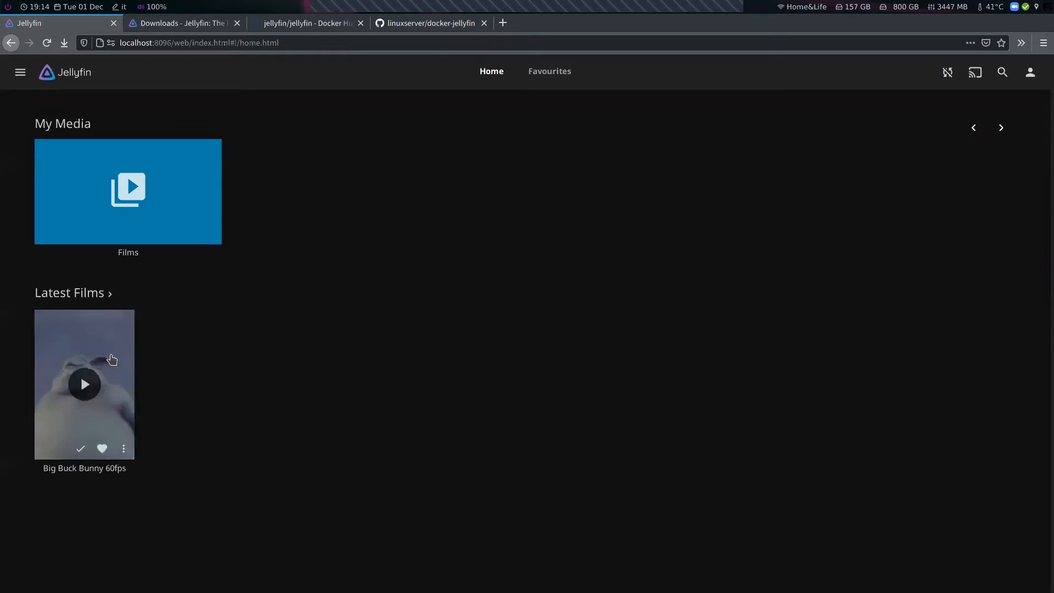
{"action": "key", "text": "super+1"}
{"action": "type", "text": "ls FILMS"}
{"action": "key", "text": "Return"}
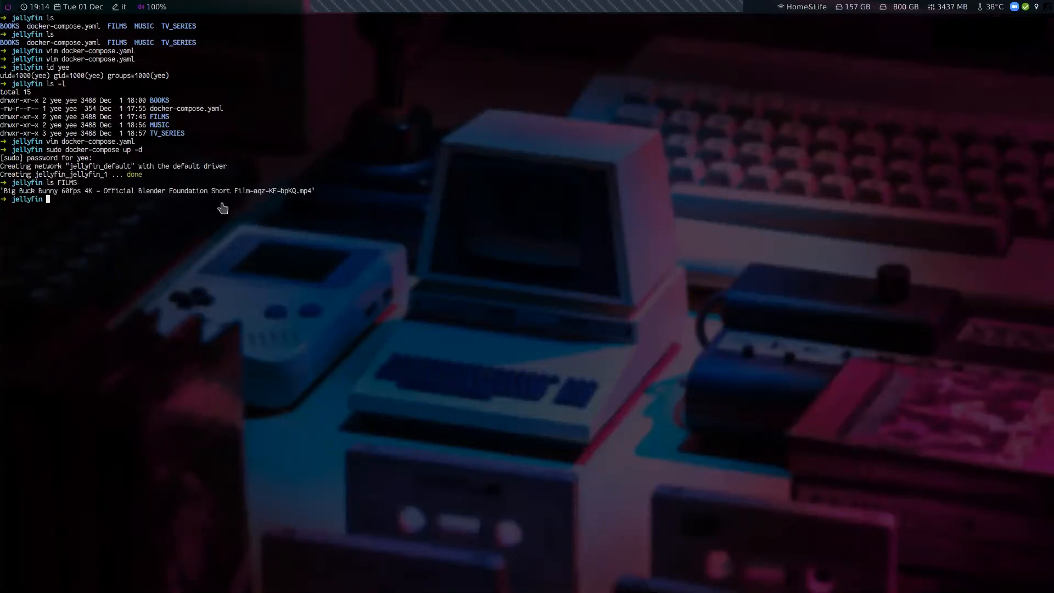
Return to the browser, open Big Buck Bunny 60fps and start playing it
{"action": "key", "text": "super+2"}
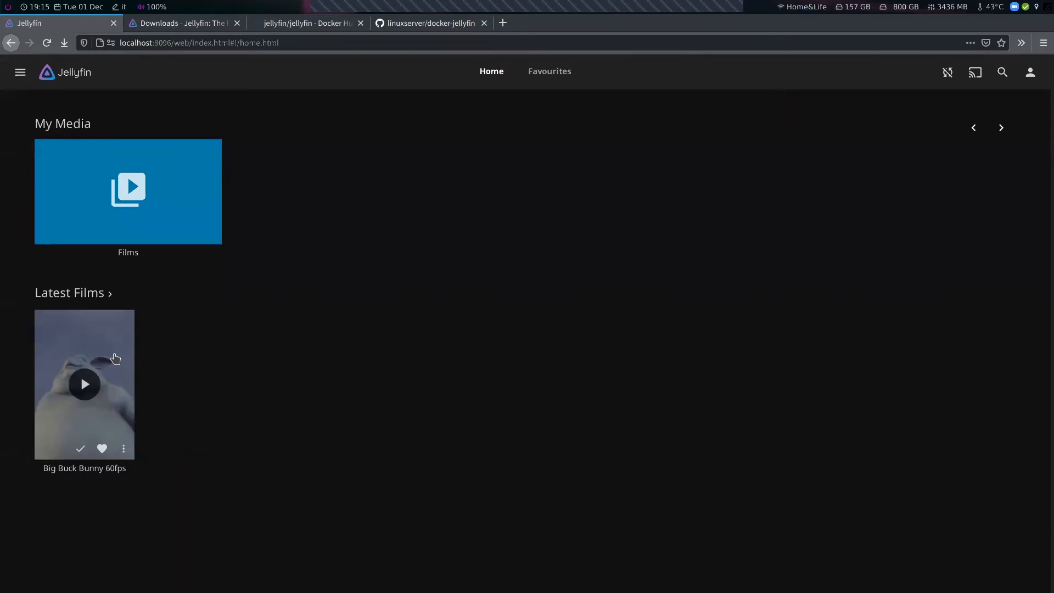
{"action": "left_click", "coordinate": [115, 358]}
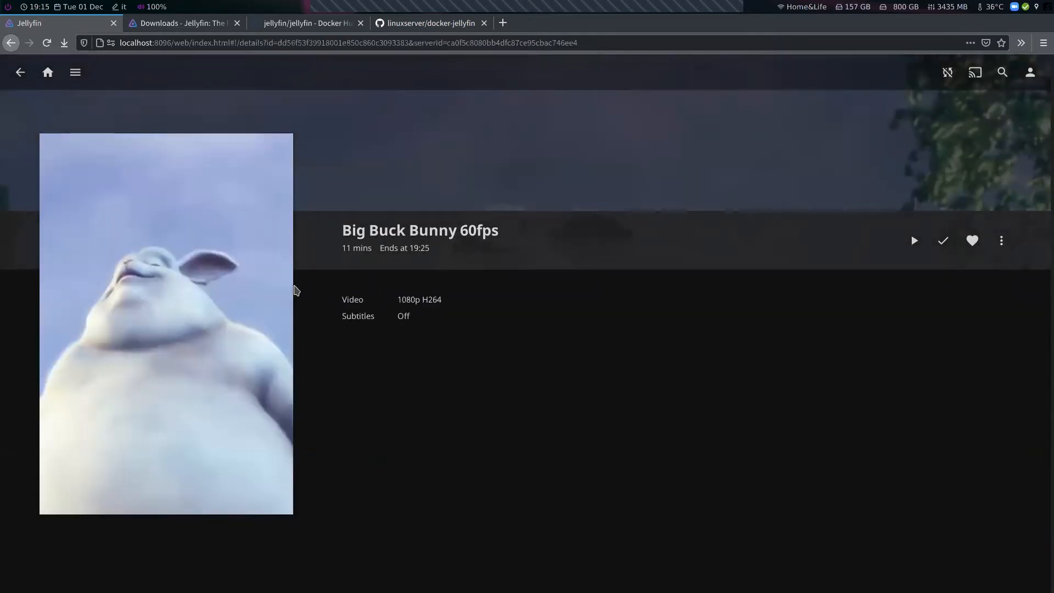
{"action": "left_click", "coordinate": [913, 244]}
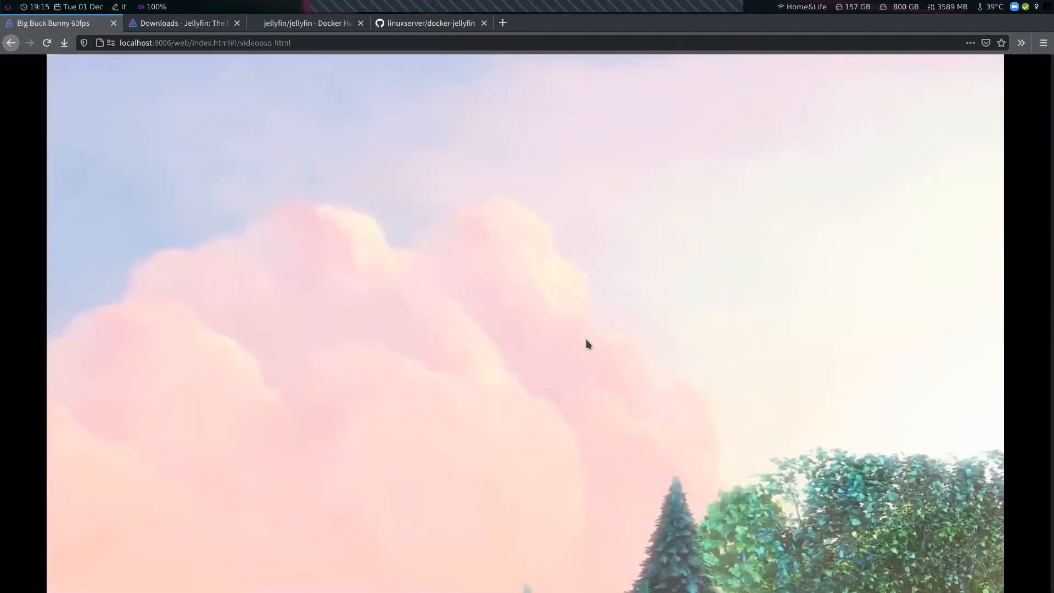
Seek forward through the playing video on the progress bar
{"action": "mouse_move", "coordinate": [462, 358]}
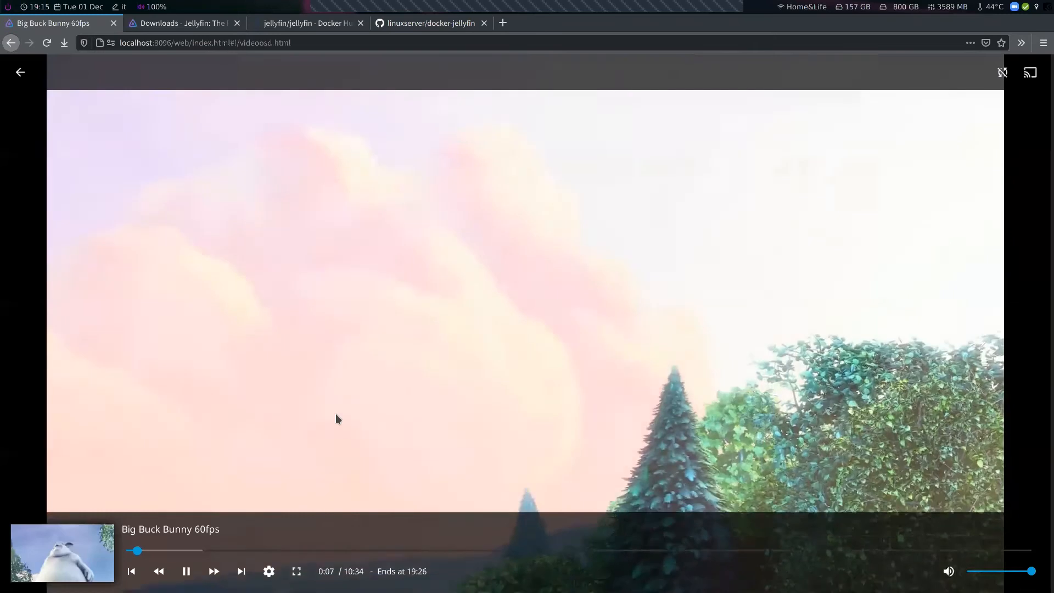
{"action": "left_click", "coordinate": [171, 550]}
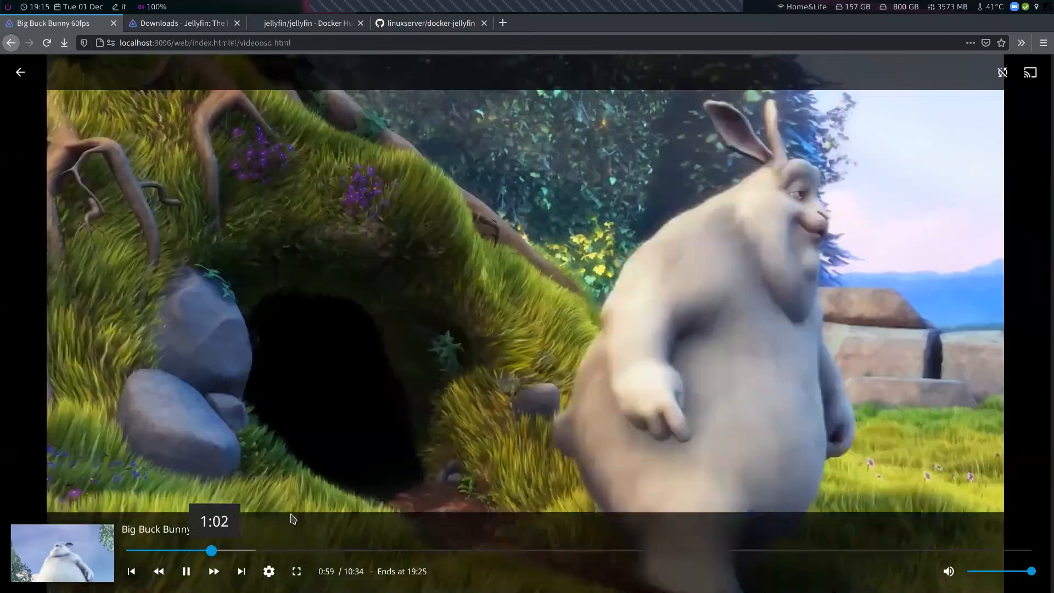
{"action": "left_click", "coordinate": [214, 551]}
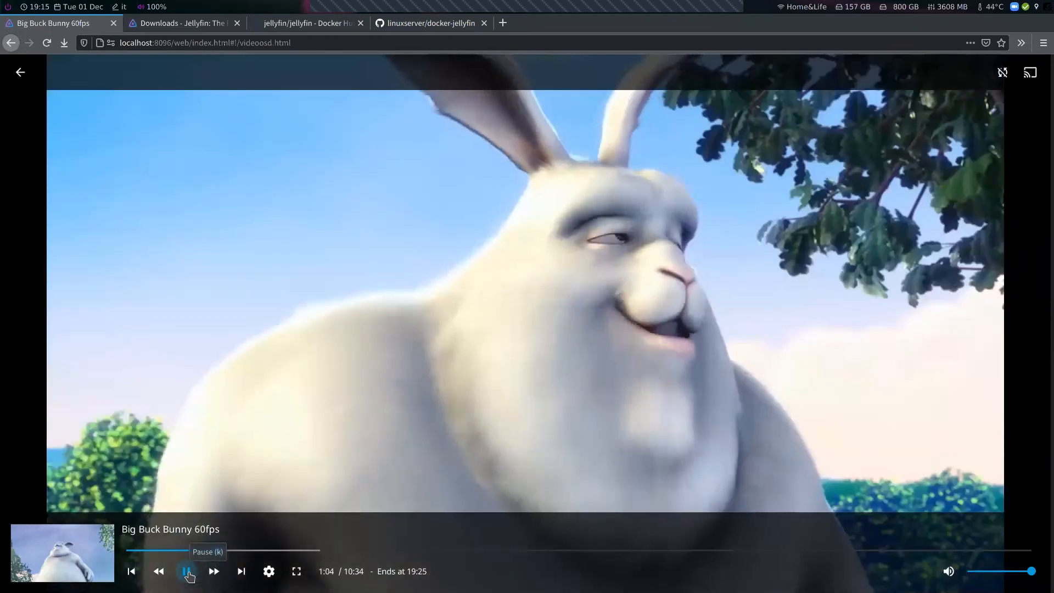
Pause the film and set the playback quality to 1080p - 40 Mbps
{"action": "left_click", "coordinate": [187, 571]}
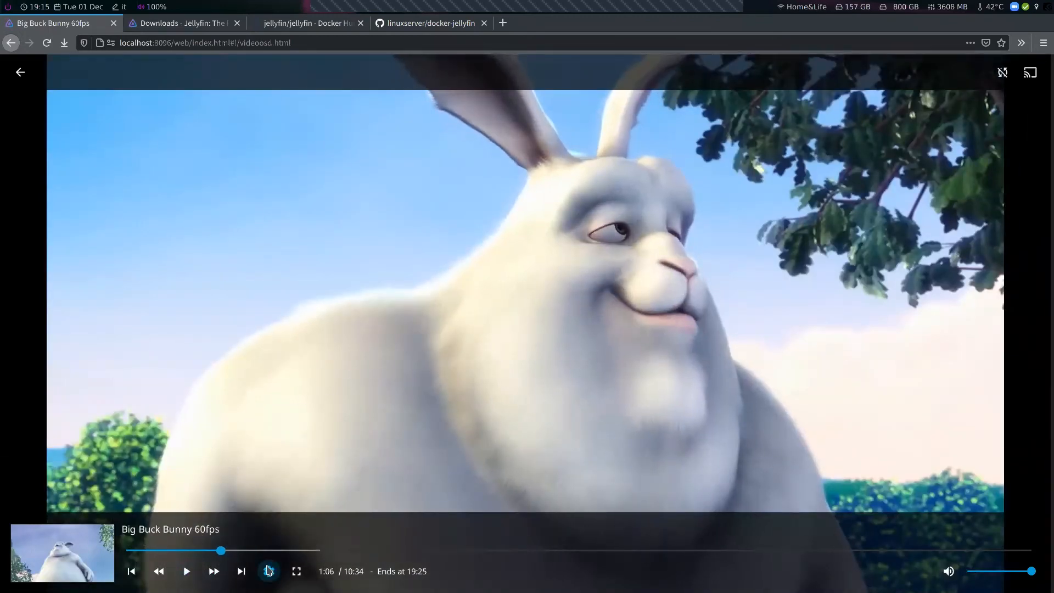
{"action": "left_click", "coordinate": [268, 571]}
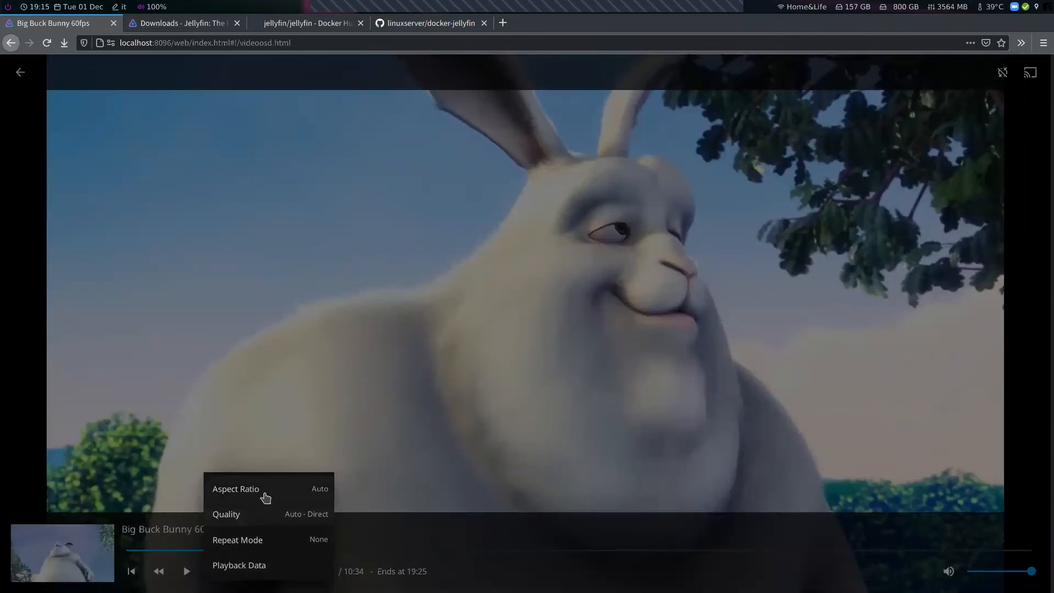
{"action": "left_click", "coordinate": [269, 513]}
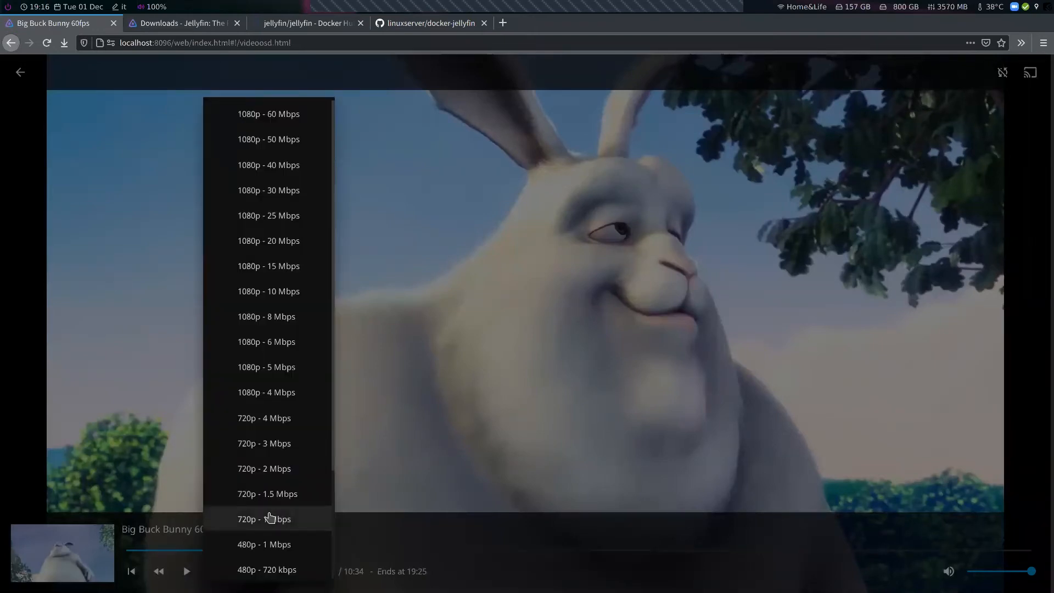
{"action": "scroll", "coordinate": [287, 329], "scroll_direction": "down", "scroll_amount": 3}
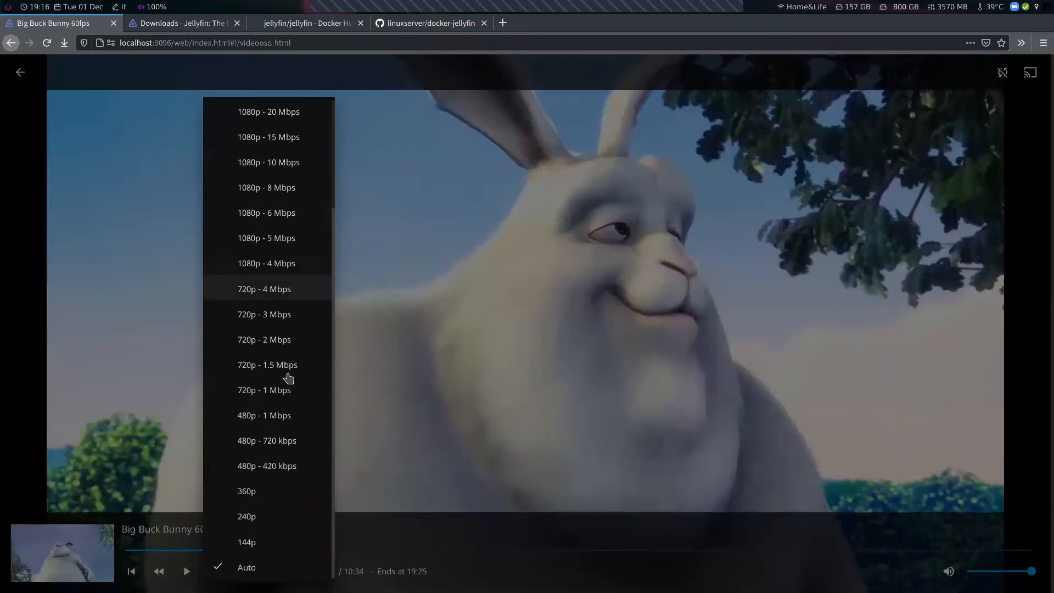
{"action": "scroll", "coordinate": [286, 420], "scroll_direction": "up", "scroll_amount": 3}
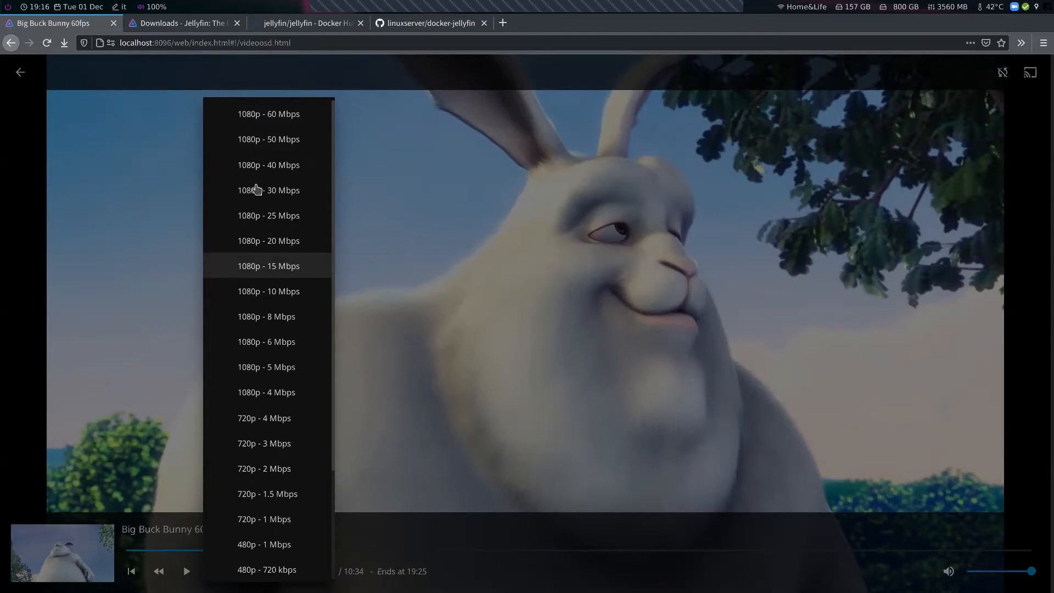
{"action": "left_click", "coordinate": [276, 166]}
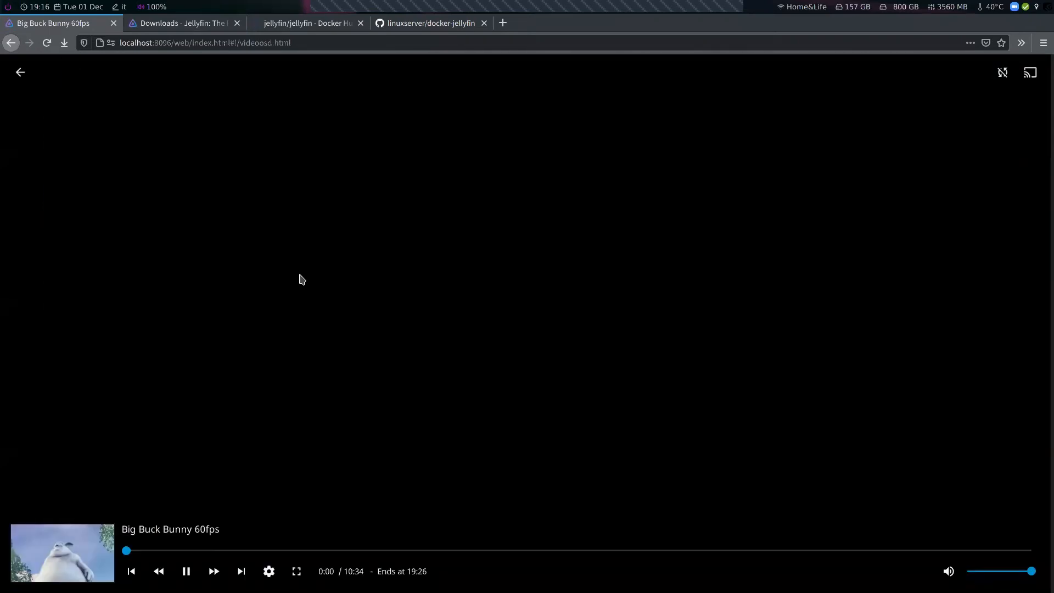
Change the film's playback quality to 1080p - 60 Mbps
{"action": "left_click", "coordinate": [186, 571]}
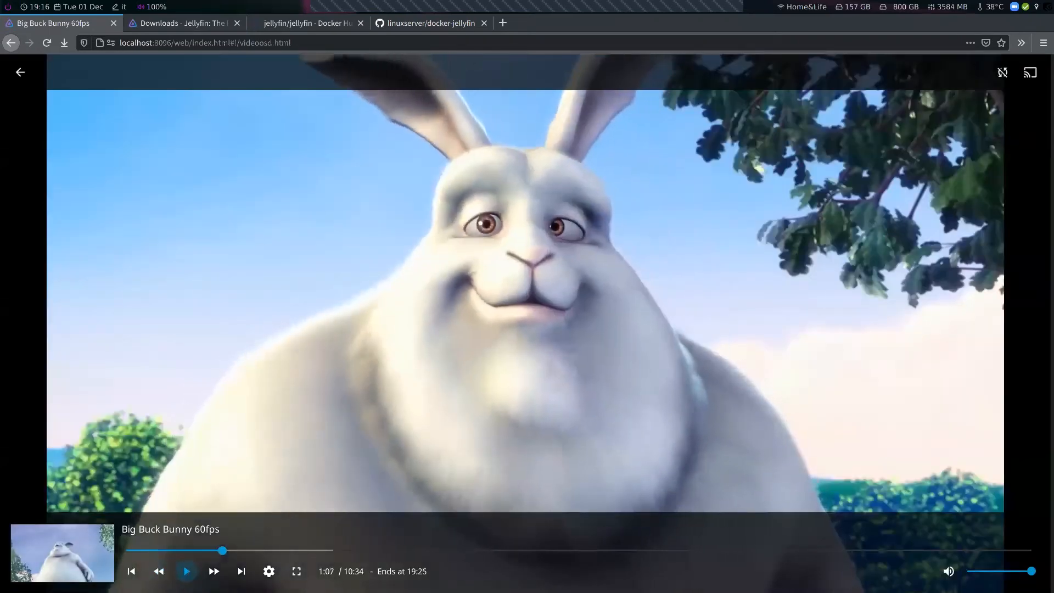
{"action": "left_click", "coordinate": [269, 571]}
{"action": "left_click", "coordinate": [287, 512]}
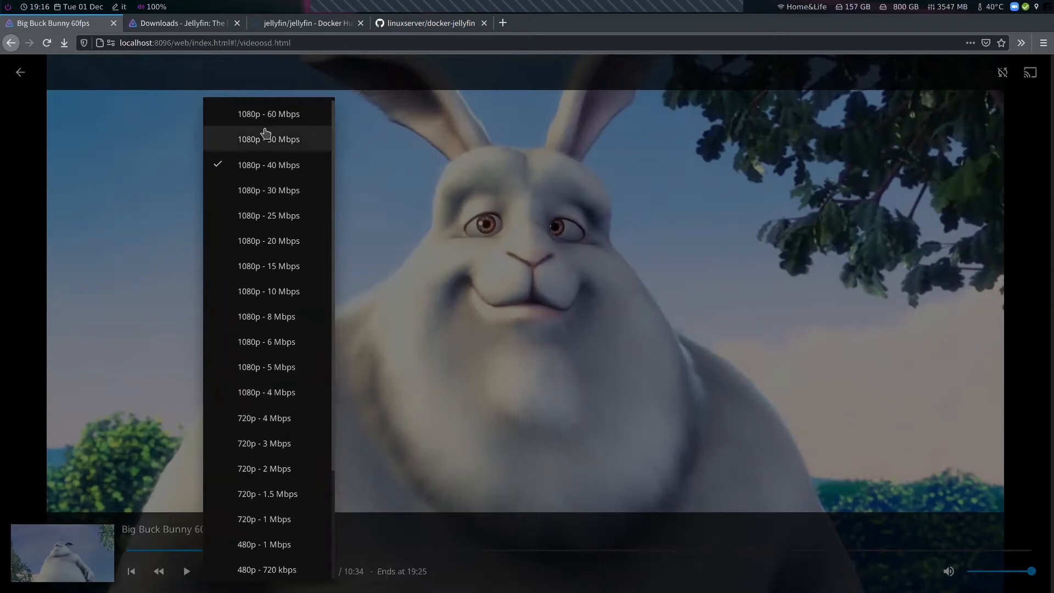
{"action": "left_click", "coordinate": [271, 116]}
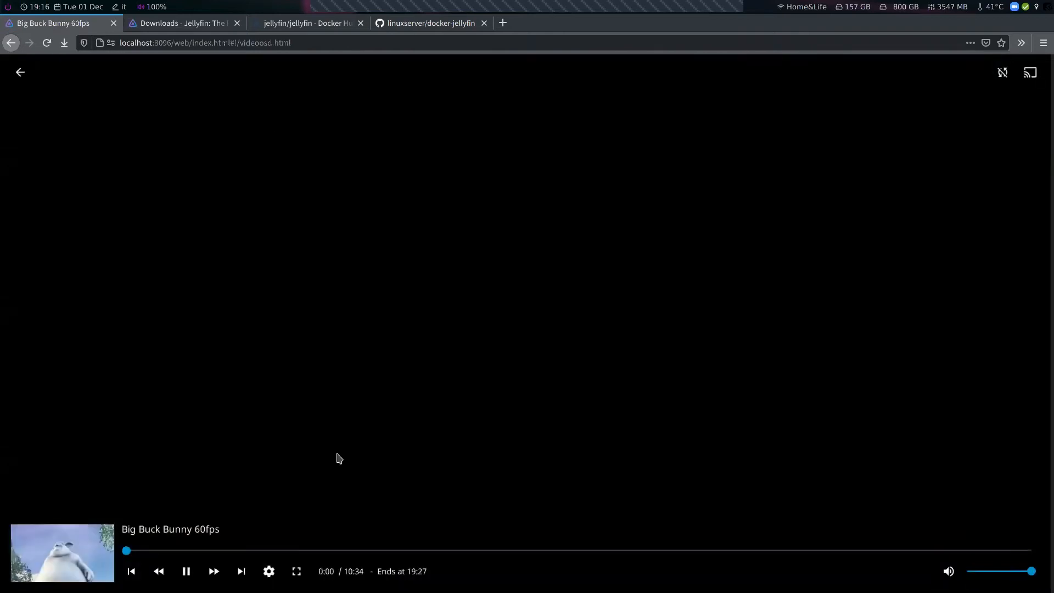
Leave the video player and return to the Jellyfin home page
{"action": "left_click", "coordinate": [188, 574]}
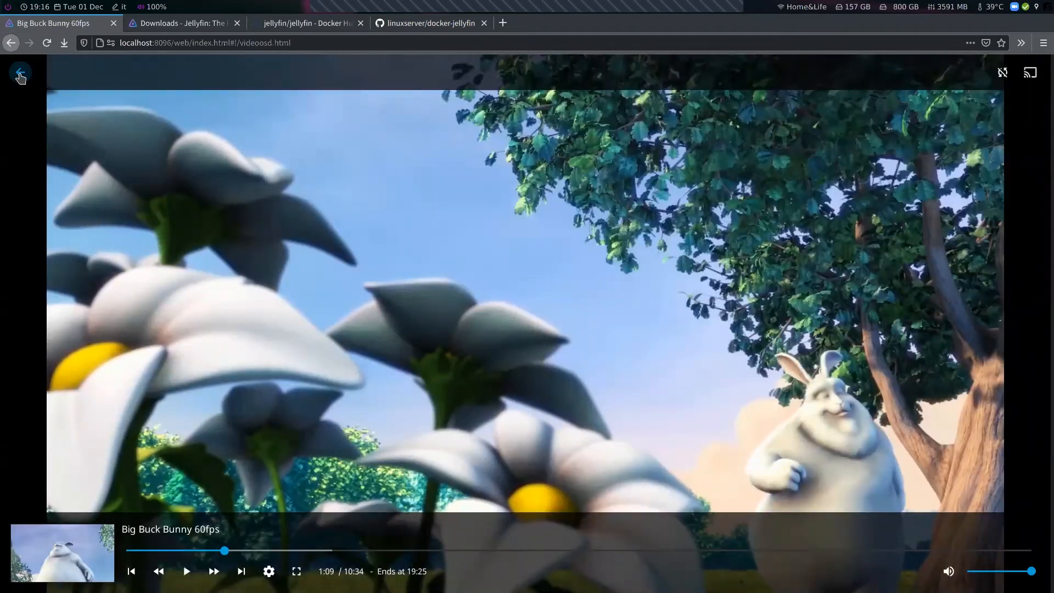
{"action": "left_click", "coordinate": [21, 76]}
{"action": "left_click", "coordinate": [49, 74]}
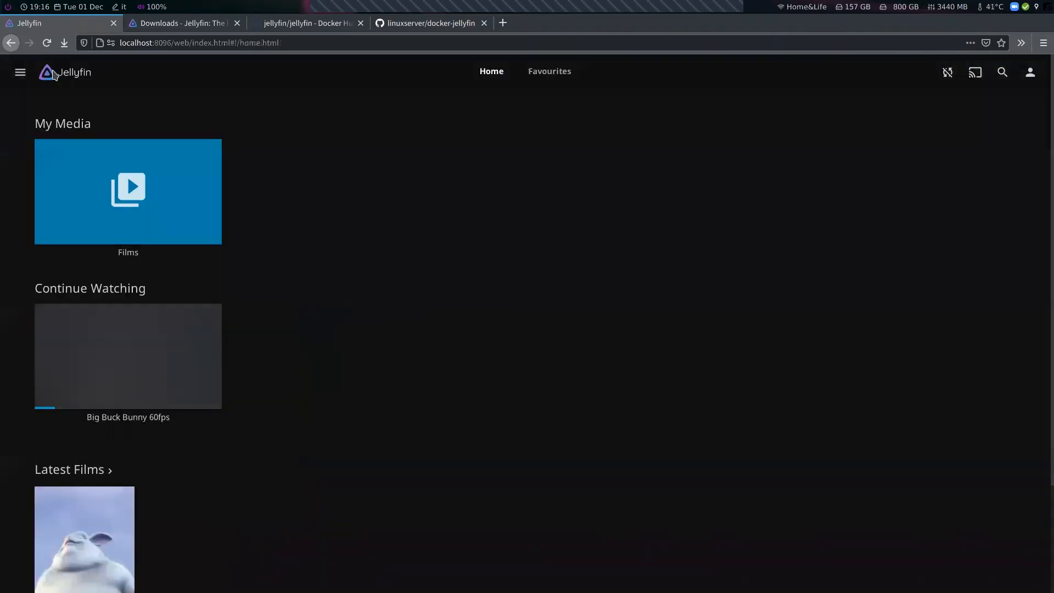
Open the admin Dashboard by way of the user Settings page
{"action": "scroll", "coordinate": [322, 349], "scroll_direction": "down", "scroll_amount": 2}
{"action": "scroll", "coordinate": [303, 336], "scroll_direction": "up", "scroll_amount": 2}
{"action": "left_click", "coordinate": [22, 72]}
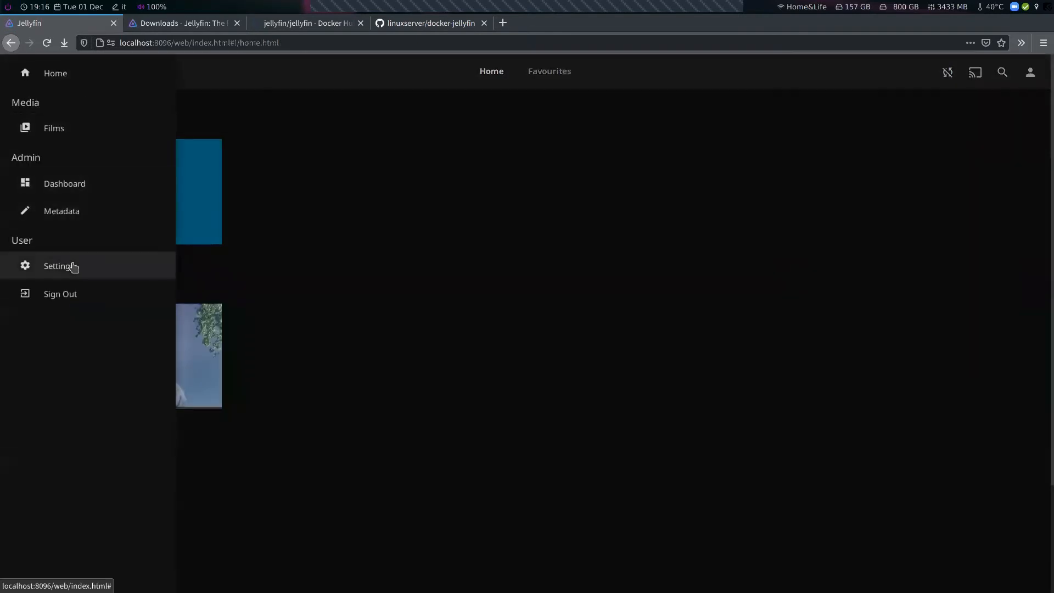
{"action": "left_click", "coordinate": [73, 268]}
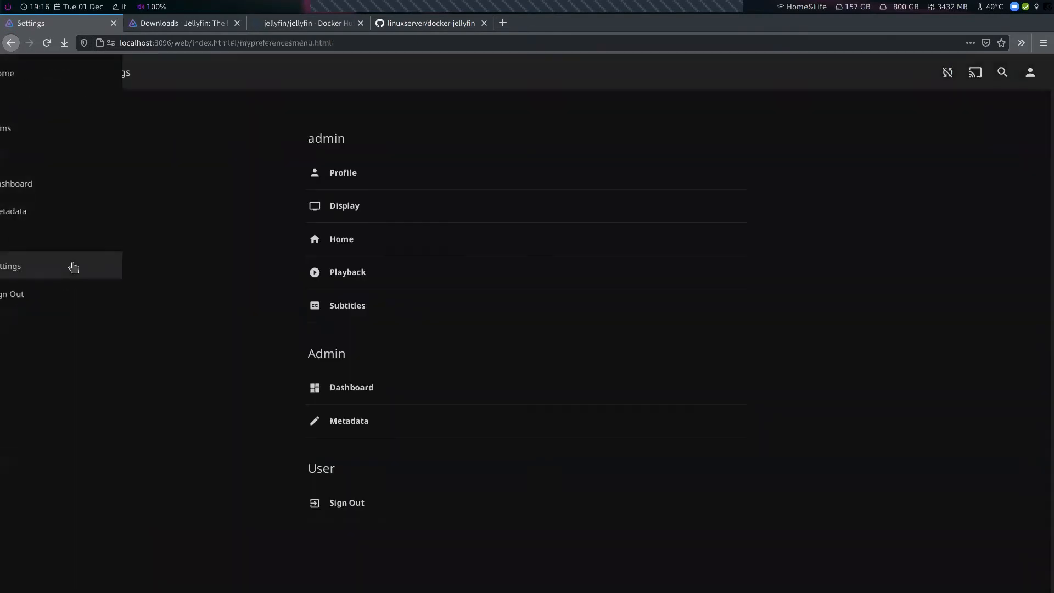
{"action": "left_click", "coordinate": [382, 395]}
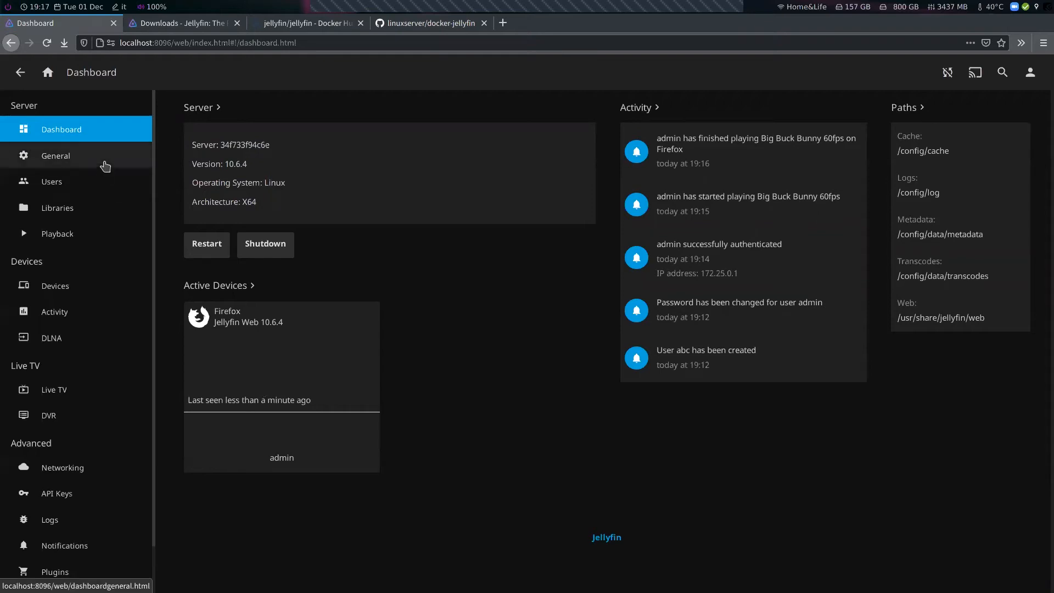
{"action": "left_click", "coordinate": [87, 189]}
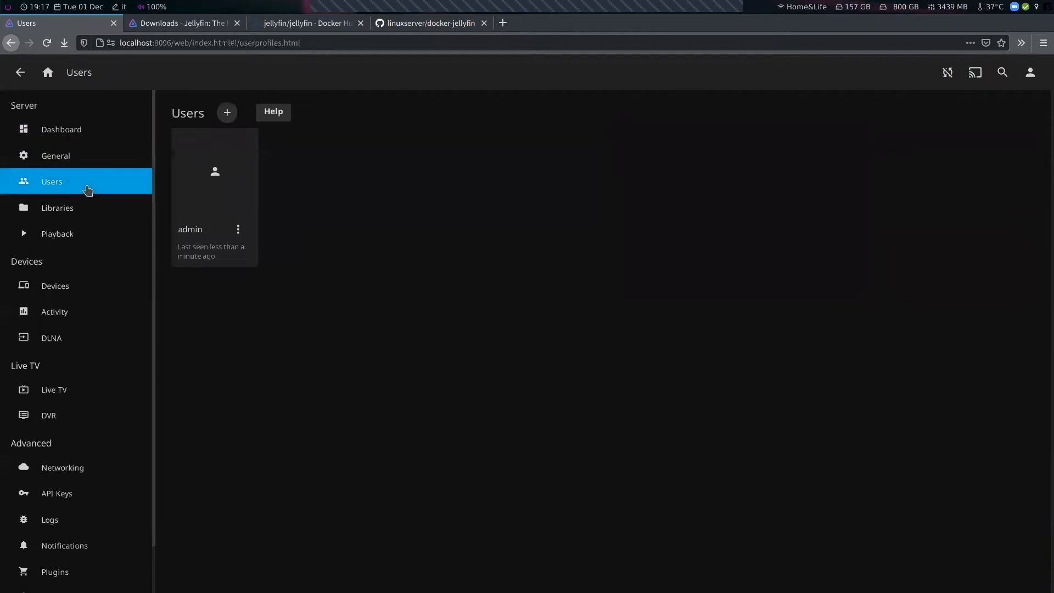
{"action": "left_click", "coordinate": [226, 113]}
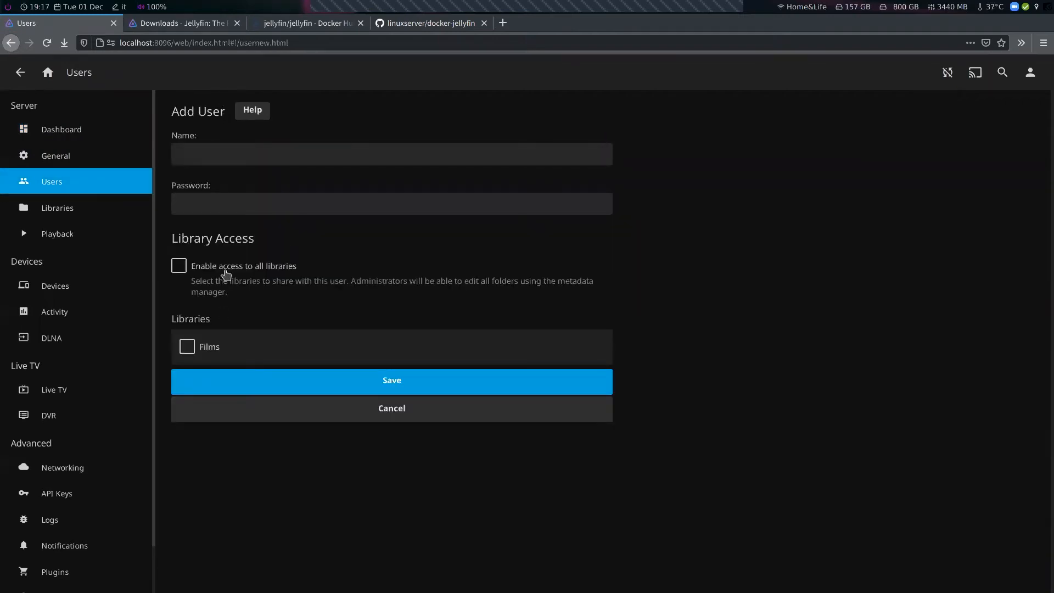
{"action": "left_click_drag", "start_coordinate": [229, 239], "coordinate": [180, 239]}
{"action": "left_click", "coordinate": [197, 240]}
Add a Music media library with the folder /data/music
{"action": "left_click", "coordinate": [90, 220]}
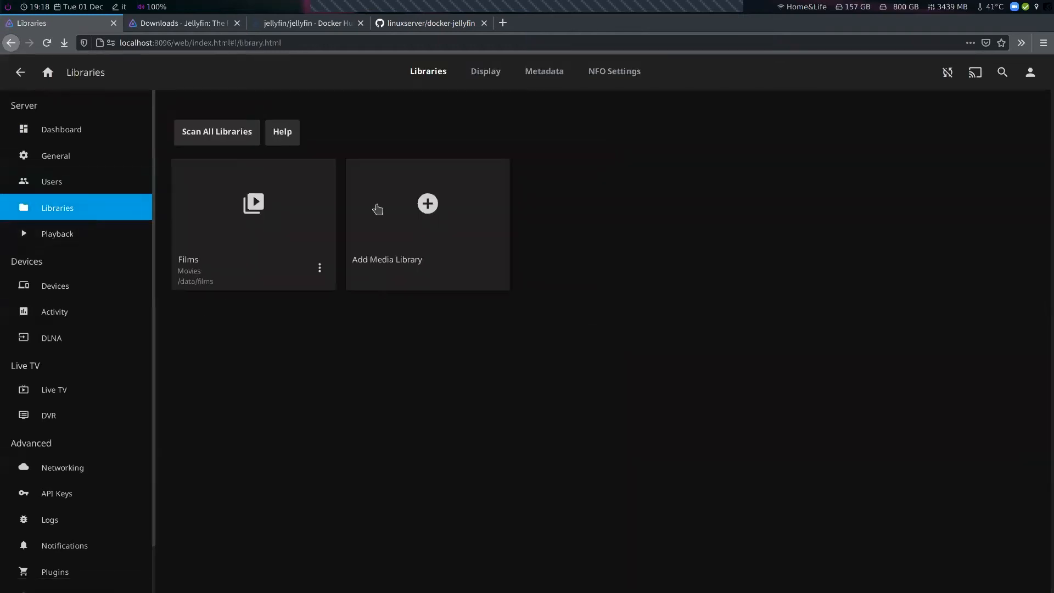
{"action": "left_click", "coordinate": [412, 207]}
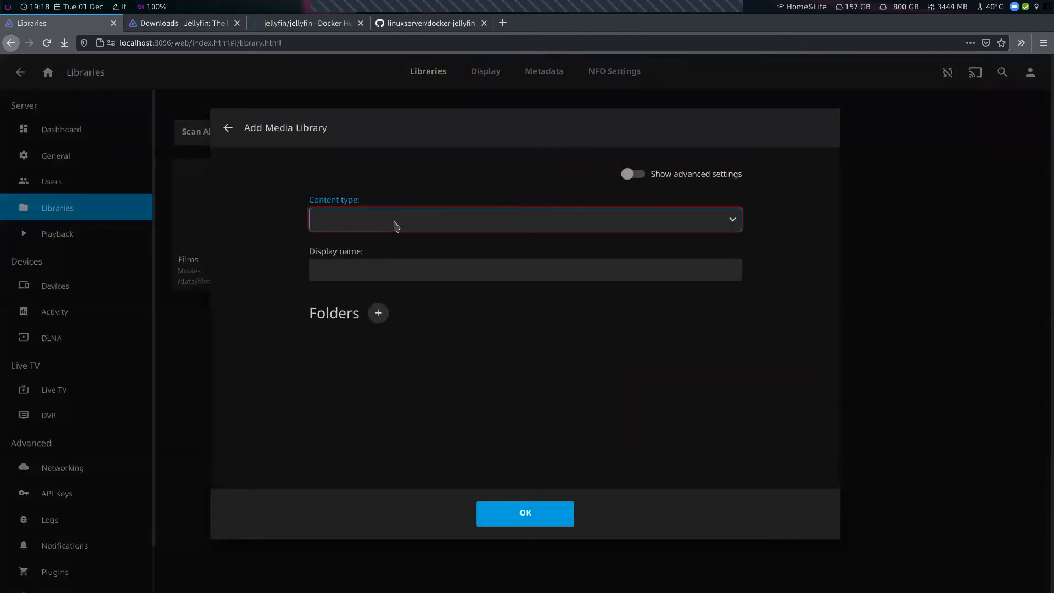
{"action": "left_click", "coordinate": [393, 224]}
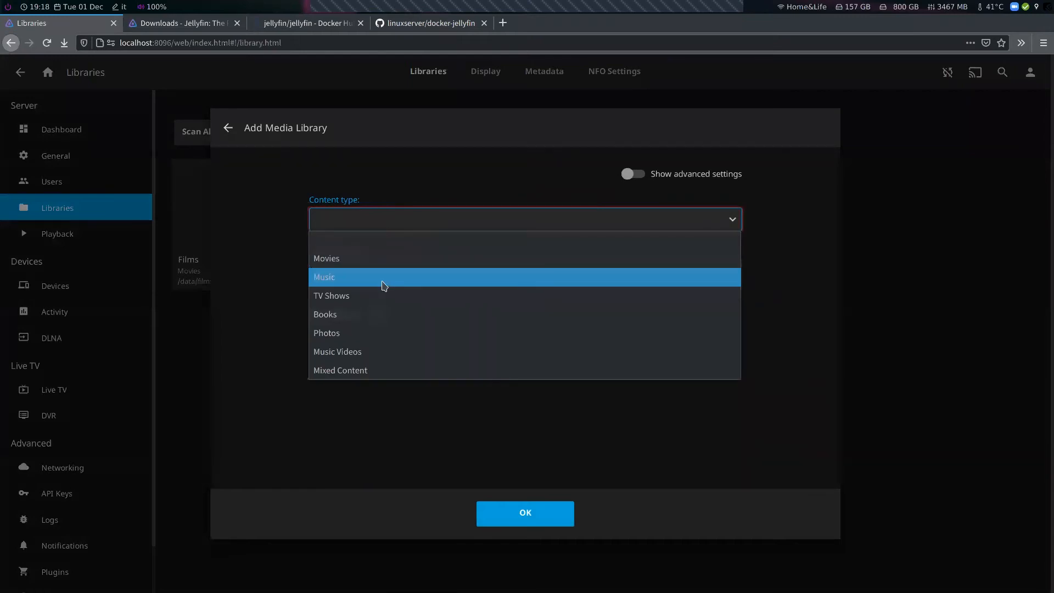
{"action": "left_click", "coordinate": [383, 278]}
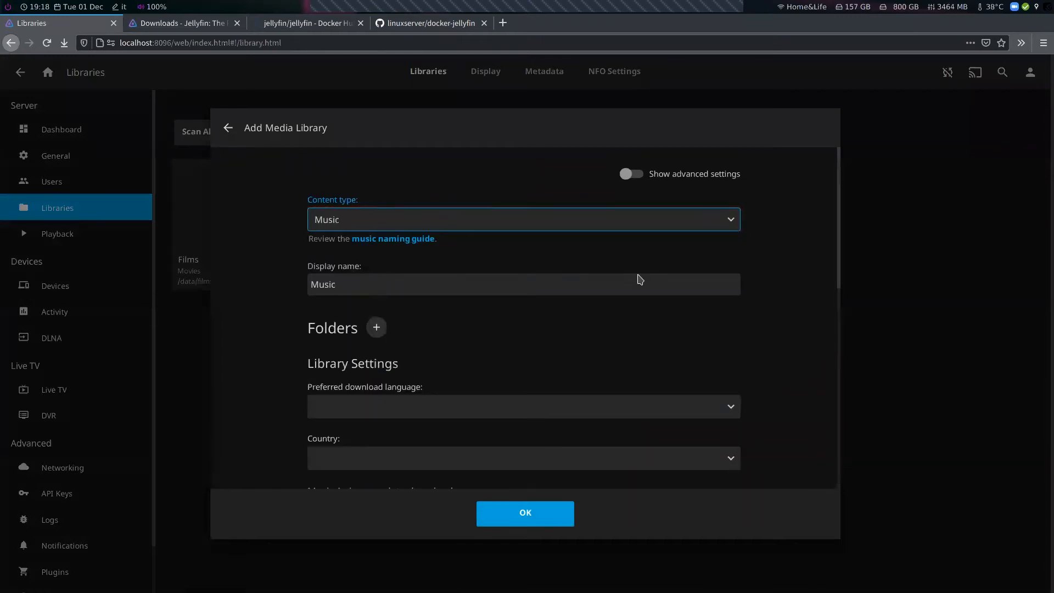
{"action": "scroll", "coordinate": [645, 280], "scroll_direction": "down", "scroll_amount": 2}
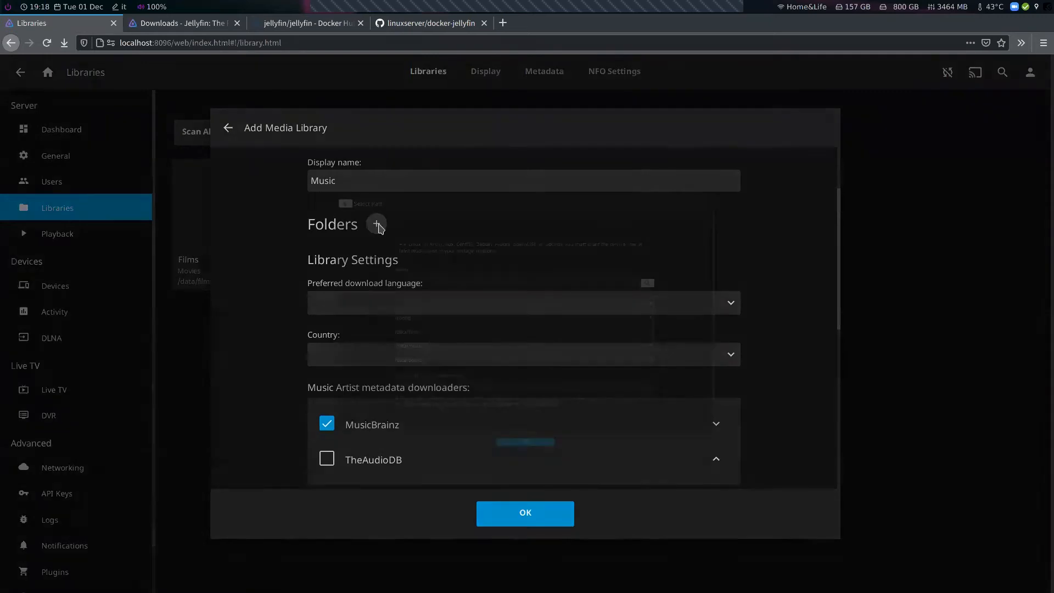
{"action": "left_click", "coordinate": [377, 223]}
{"action": "left_click", "coordinate": [360, 373]}
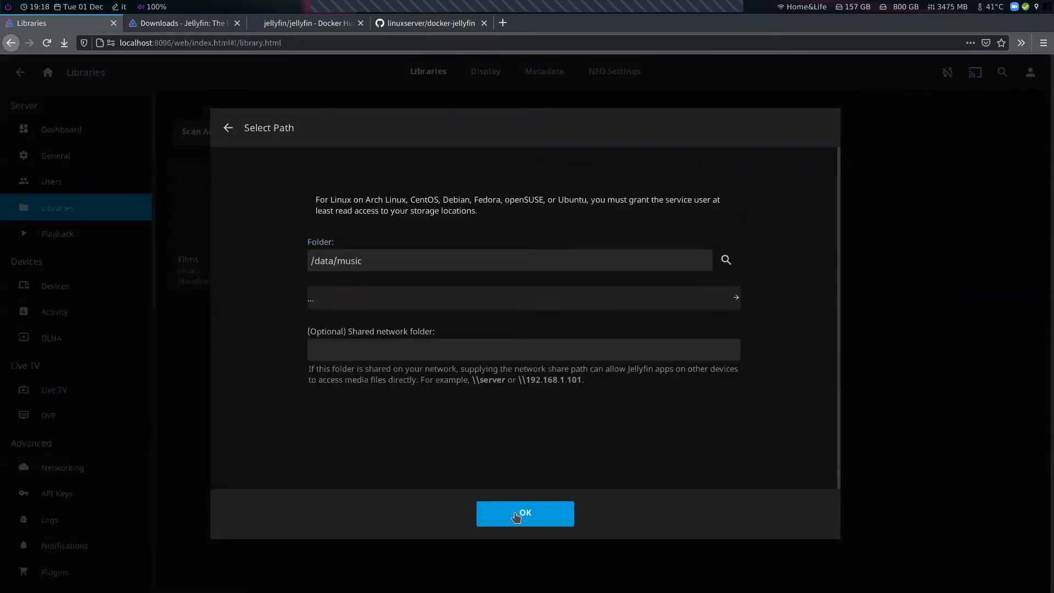
{"action": "left_click", "coordinate": [520, 513]}
{"action": "left_click", "coordinate": [522, 514]}
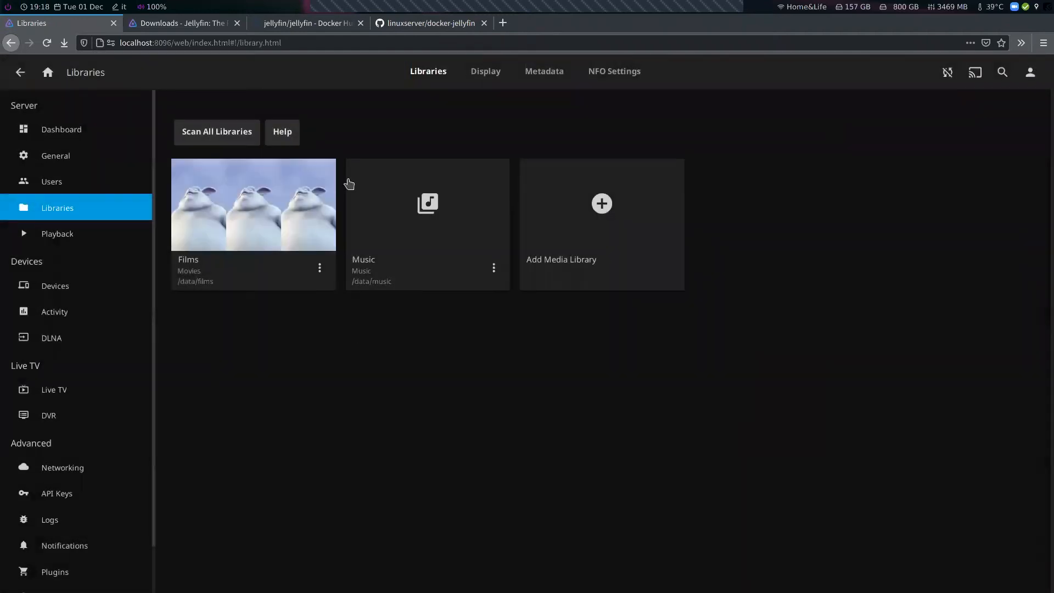
Add a Books media library with the folder /data/books
{"action": "left_click", "coordinate": [577, 216]}
{"action": "left_click", "coordinate": [388, 225]}
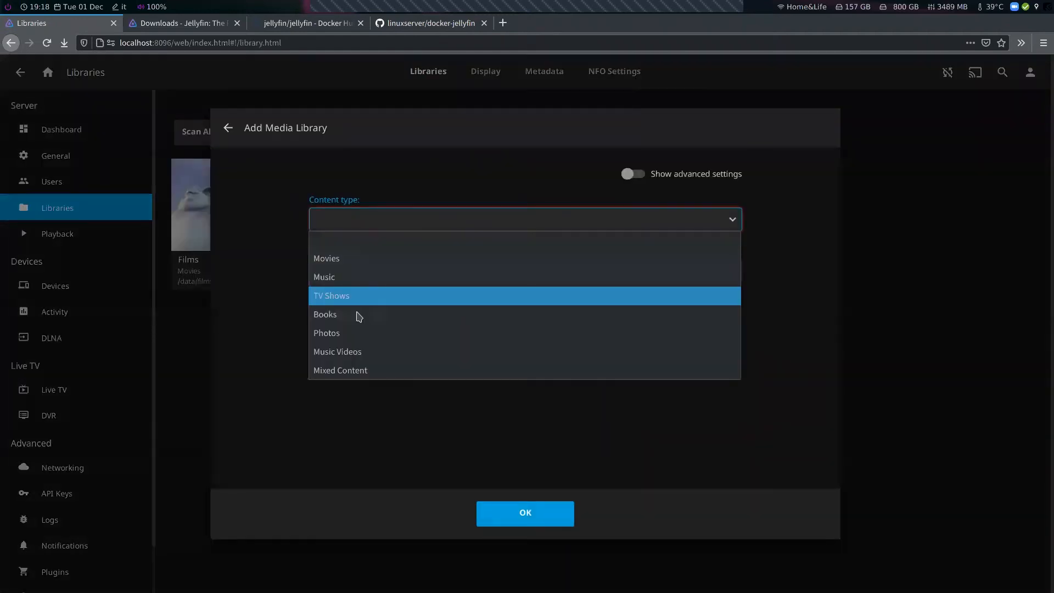
{"action": "left_click", "coordinate": [358, 317]}
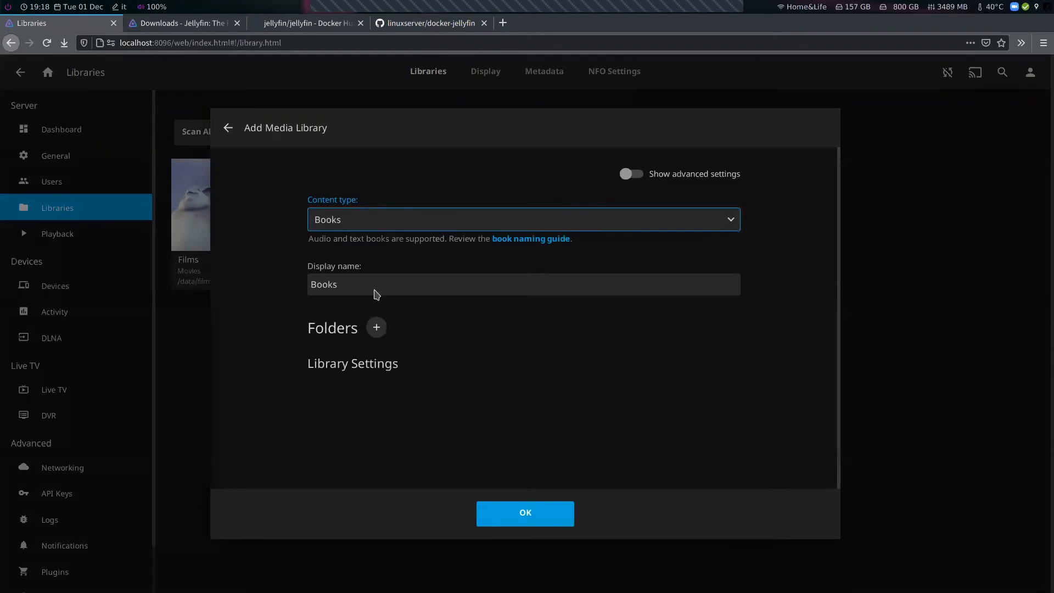
{"action": "left_click", "coordinate": [370, 324]}
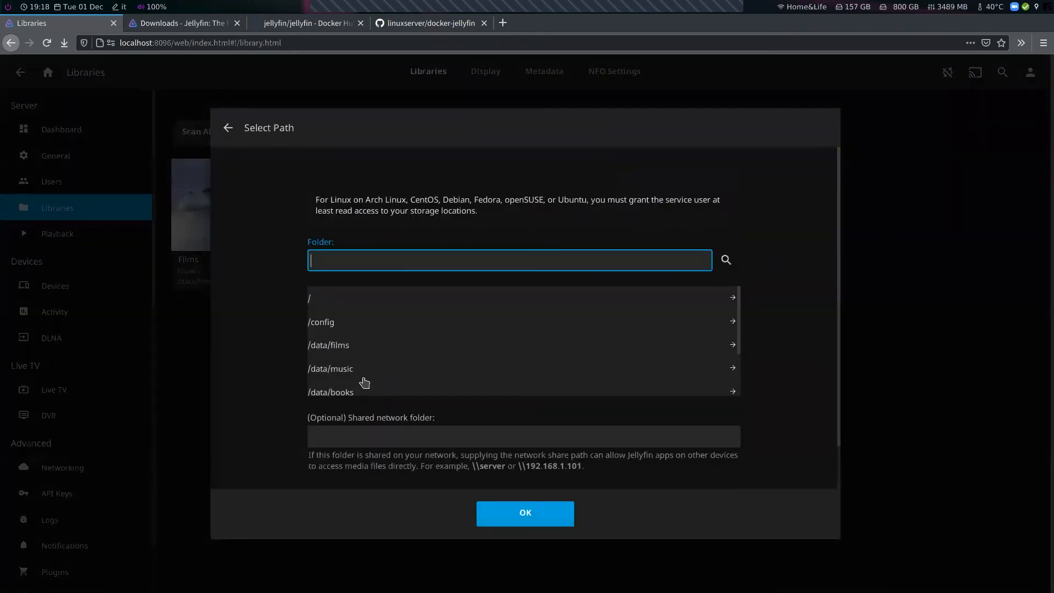
{"action": "left_click", "coordinate": [360, 391]}
{"action": "left_click", "coordinate": [538, 523]}
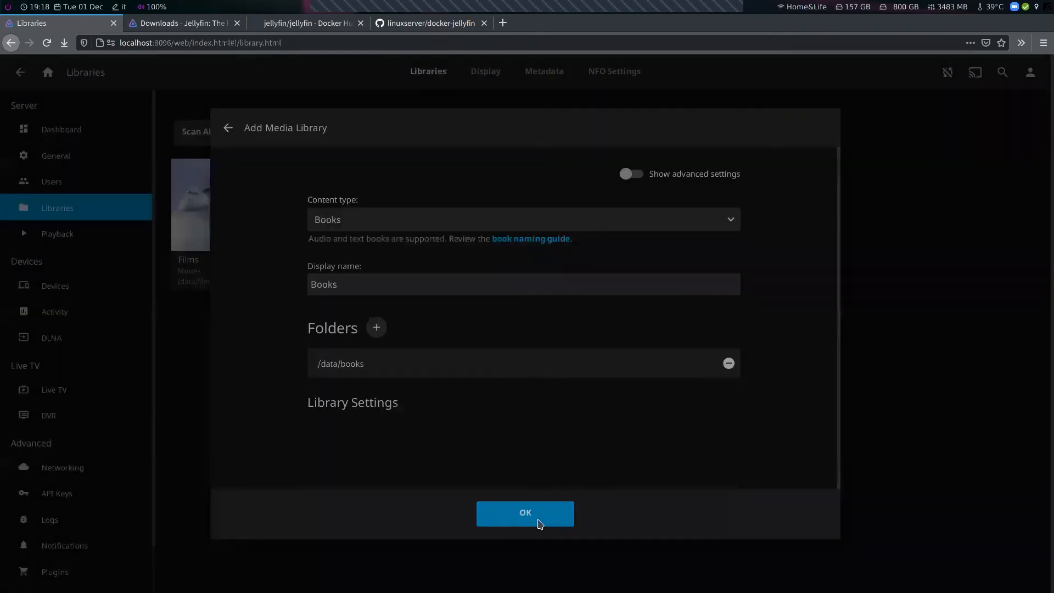
{"action": "left_click", "coordinate": [527, 519]}
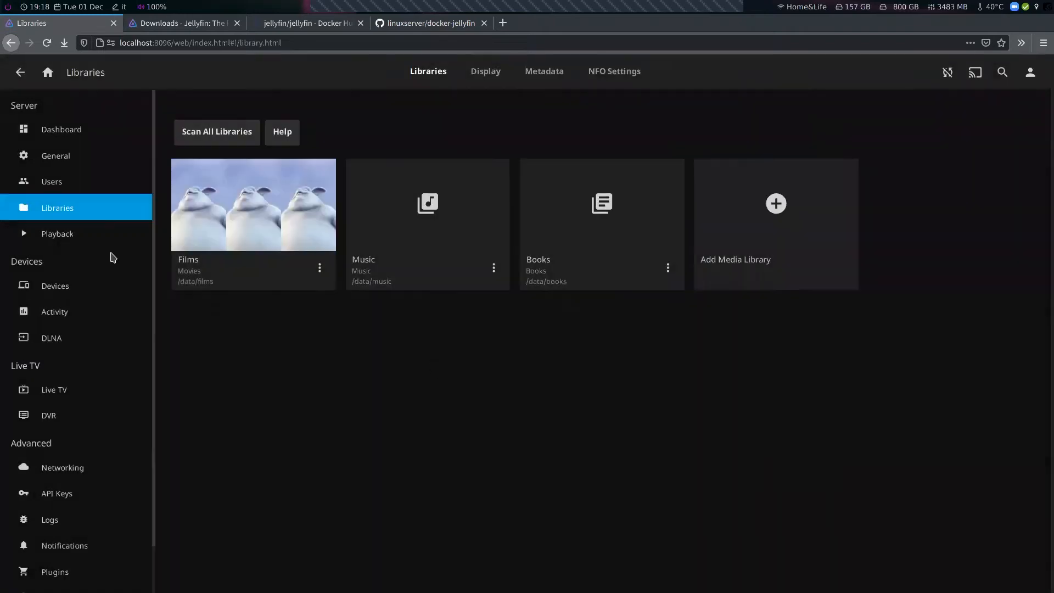
Go back to the home page and open the Music library
{"action": "scroll", "coordinate": [91, 268], "scroll_direction": "down", "scroll_amount": 1}
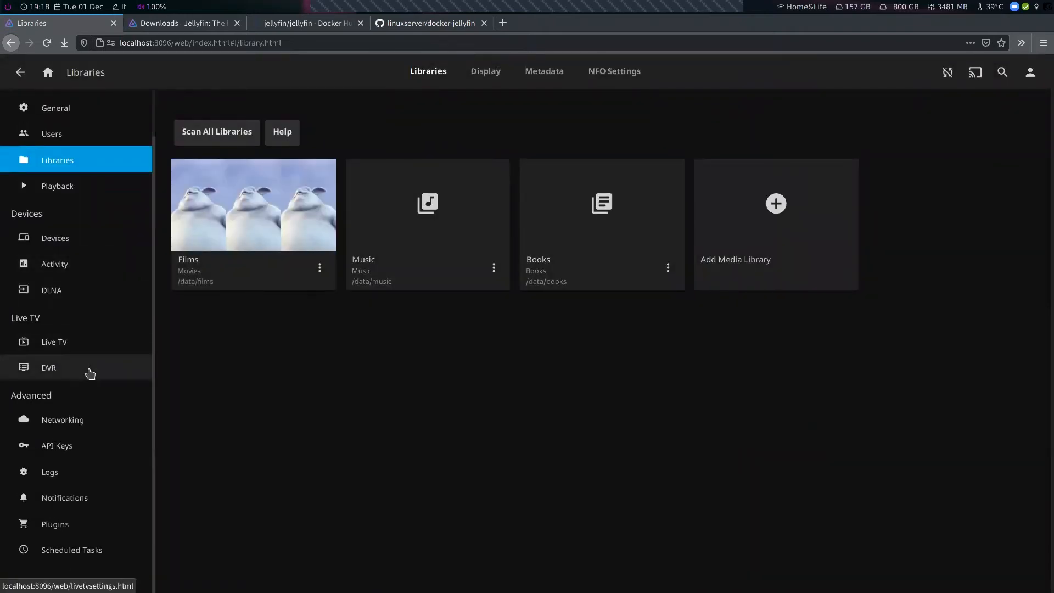
{"action": "scroll", "coordinate": [89, 373], "scroll_direction": "up", "scroll_amount": 1}
{"action": "left_click", "coordinate": [47, 72]}
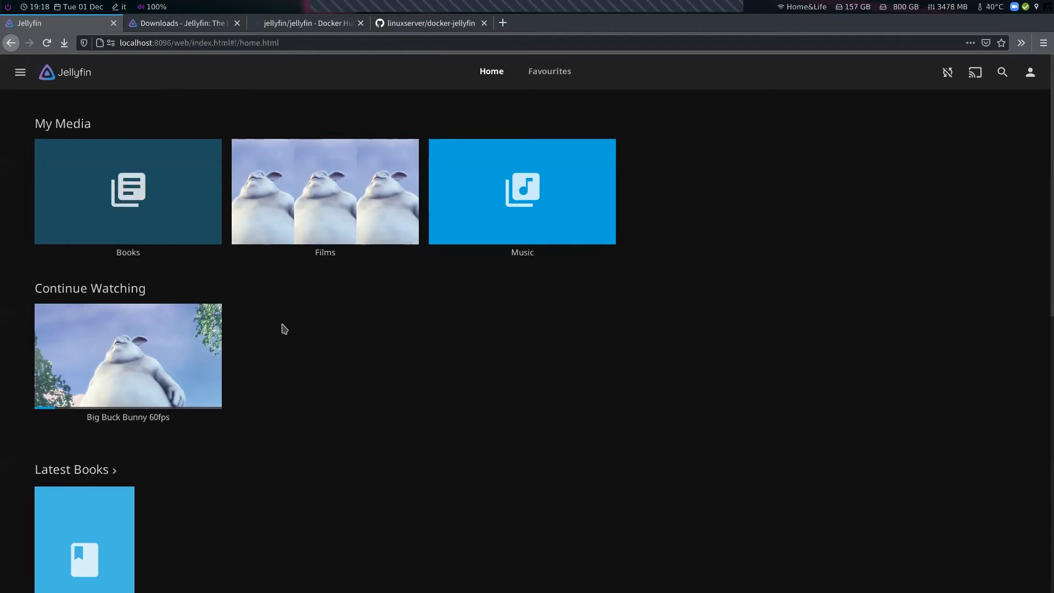
{"action": "left_click", "coordinate": [521, 257]}
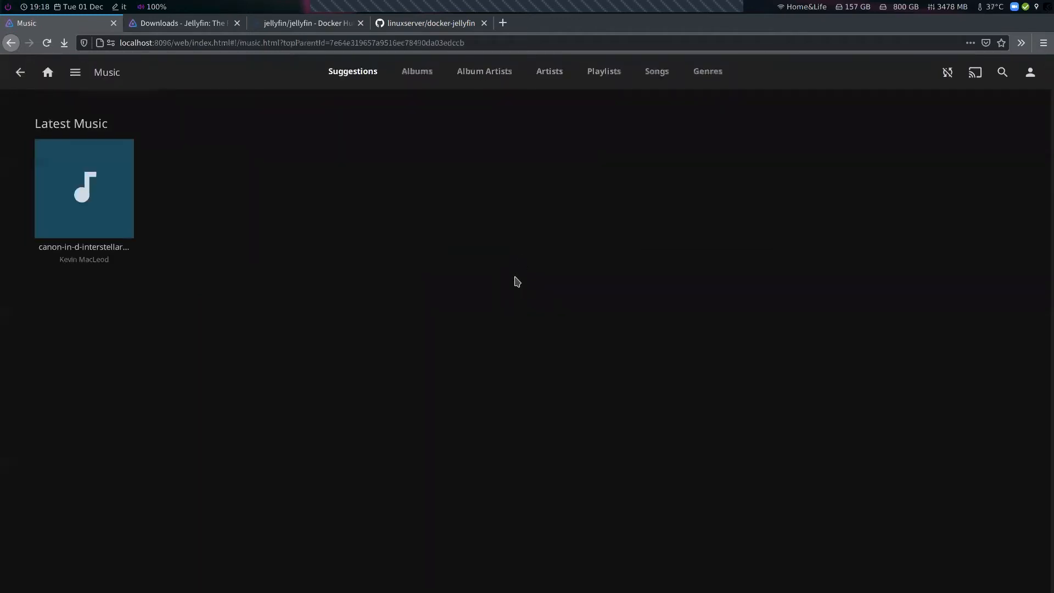
Open the canon-in-d-interstellar-mix track, start playing it, and pause it
{"action": "mouse_move", "coordinate": [72, 226]}
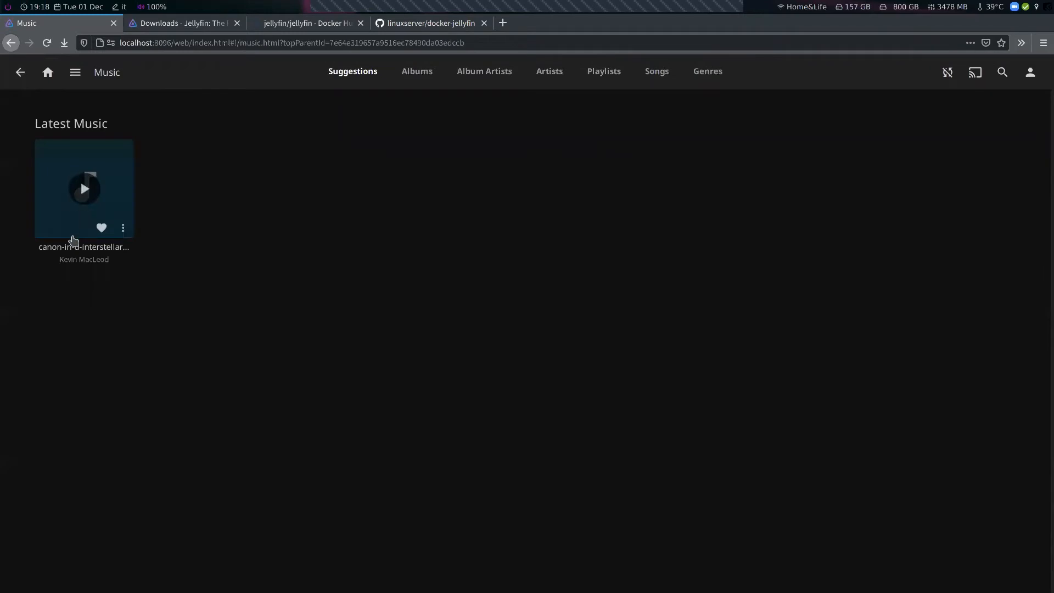
{"action": "left_click", "coordinate": [72, 248]}
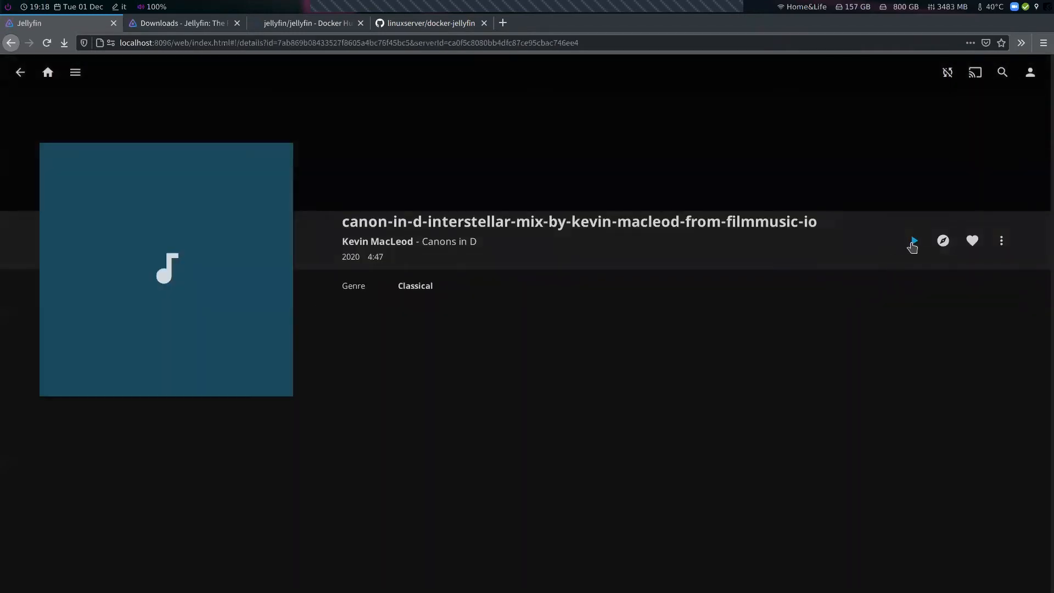
{"action": "left_click", "coordinate": [912, 247]}
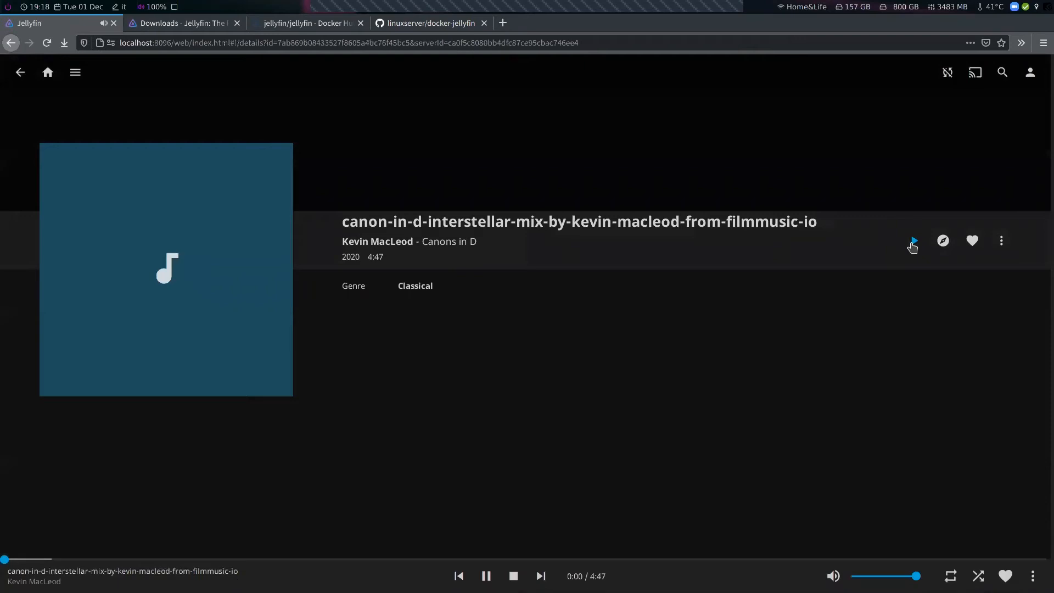
{"action": "left_click", "coordinate": [488, 576]}
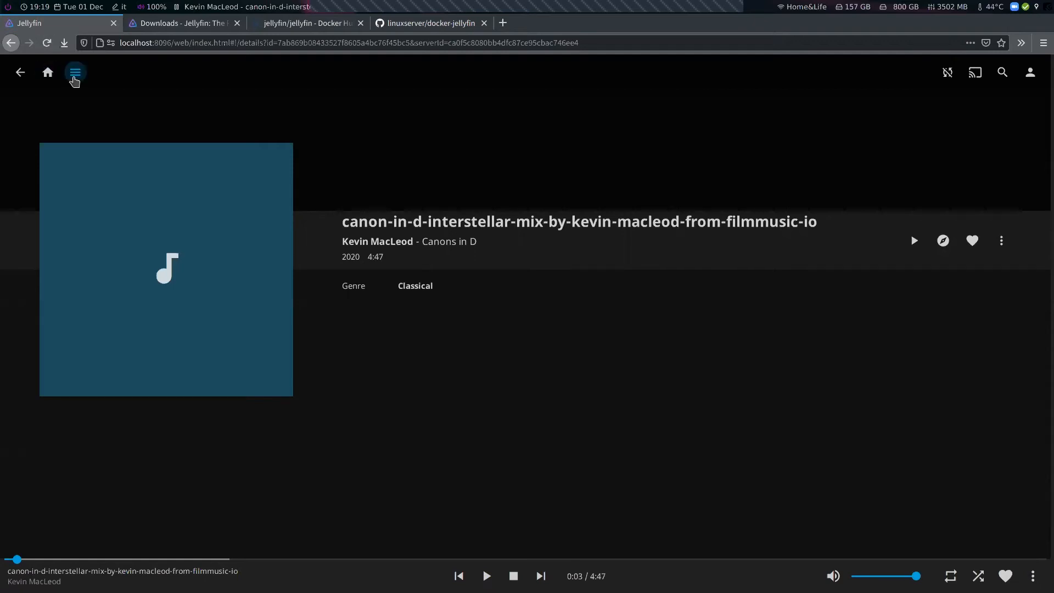
Go back to the home page and reopen the canon-in-d-interstellar-mix track from the Music library
{"action": "left_click", "coordinate": [48, 73]}
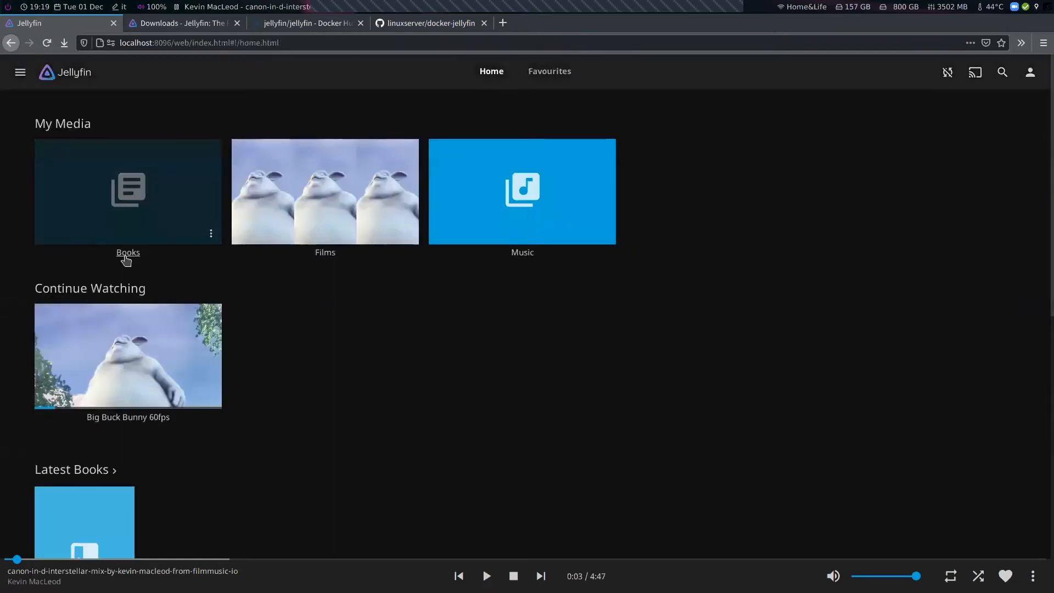
{"action": "left_click", "coordinate": [525, 254]}
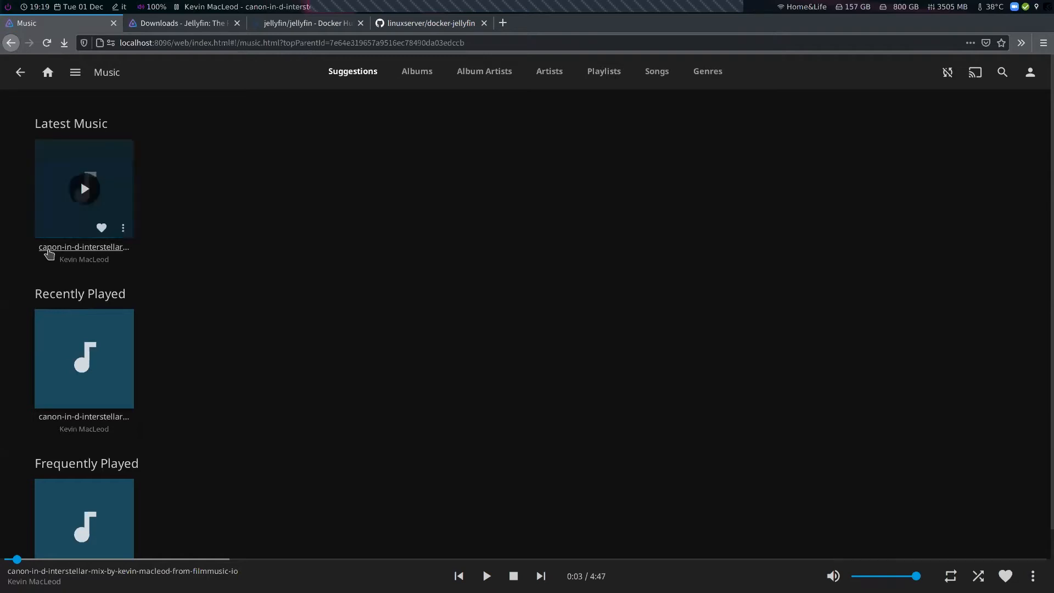
{"action": "left_click", "coordinate": [48, 252]}
Open the track's metadata editor, scroll through its fields, and cancel without saving
{"action": "left_click", "coordinate": [1001, 240]}
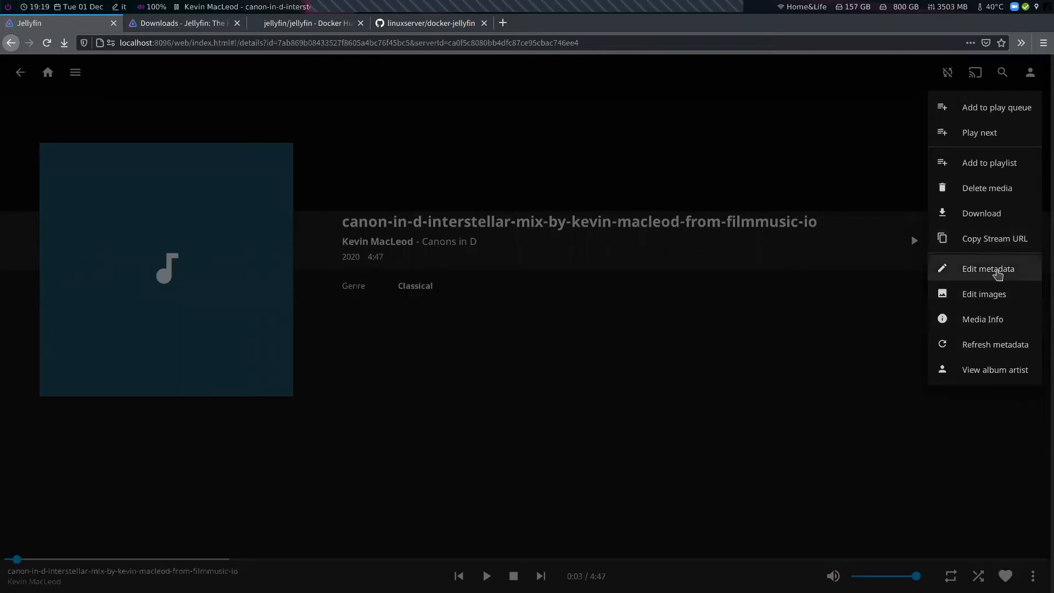
{"action": "left_click", "coordinate": [999, 270]}
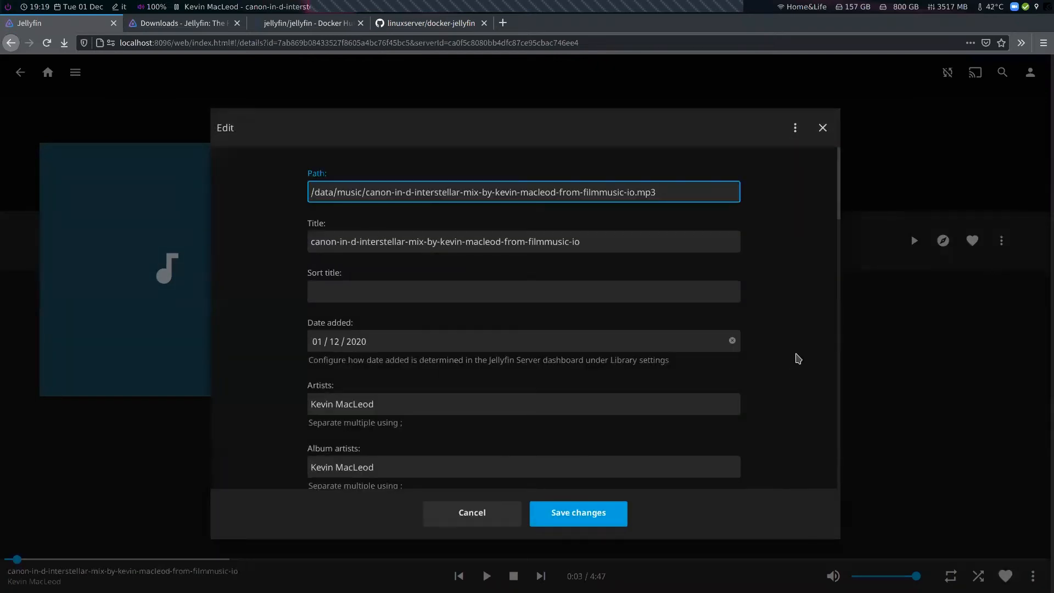
{"action": "scroll", "coordinate": [797, 358], "scroll_direction": "down", "scroll_amount": 6}
{"action": "scroll", "coordinate": [798, 358], "scroll_direction": "down", "scroll_amount": 1}
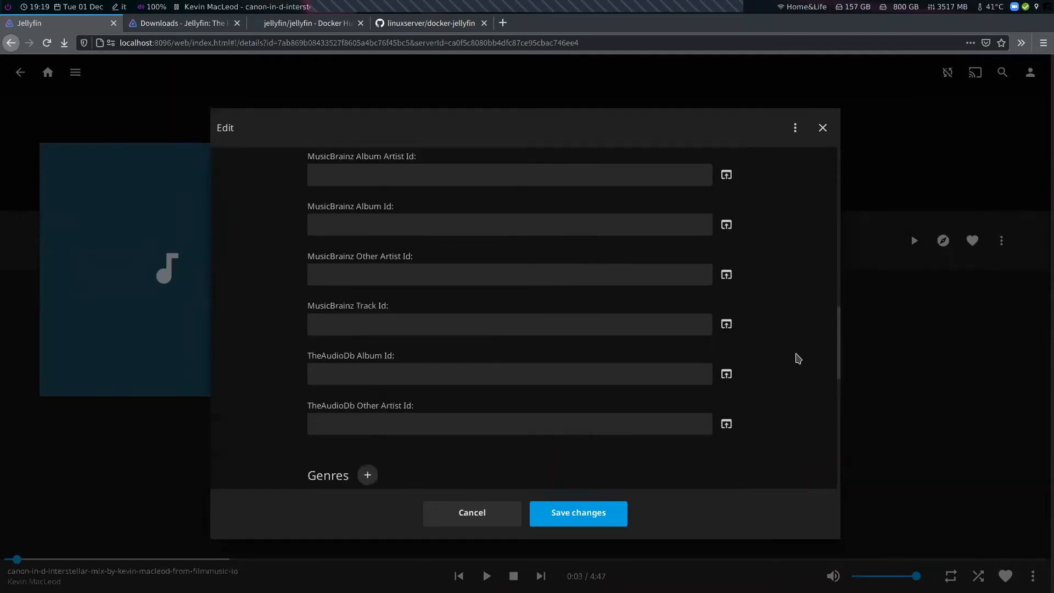
{"action": "scroll", "coordinate": [797, 358], "scroll_direction": "up", "scroll_amount": 6}
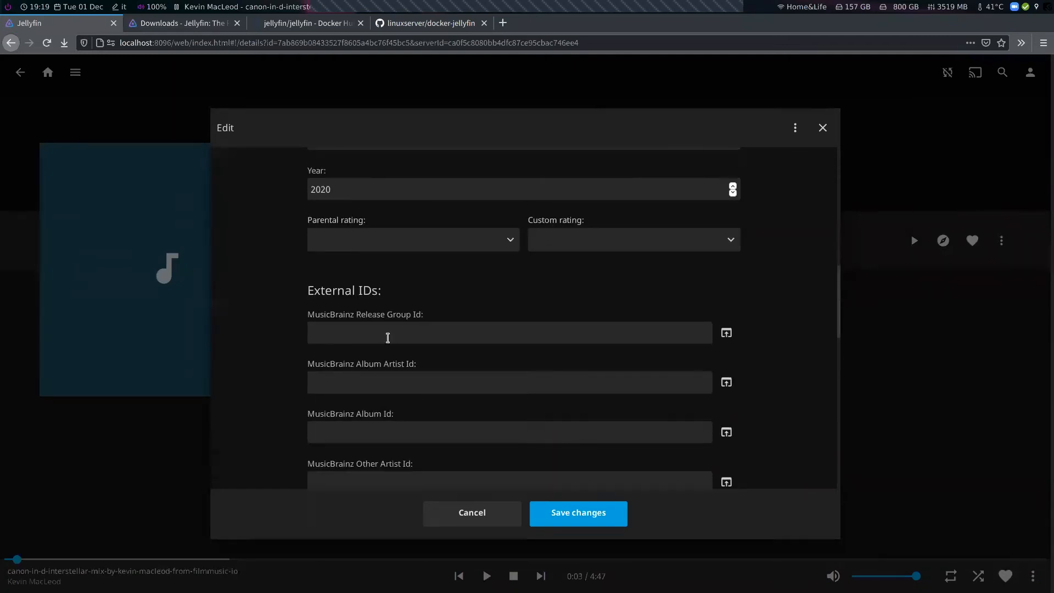
{"action": "scroll", "coordinate": [373, 343], "scroll_direction": "down", "scroll_amount": 5}
{"action": "scroll", "coordinate": [352, 336], "scroll_direction": "down", "scroll_amount": 4}
{"action": "scroll", "coordinate": [331, 264], "scroll_direction": "down", "scroll_amount": 10}
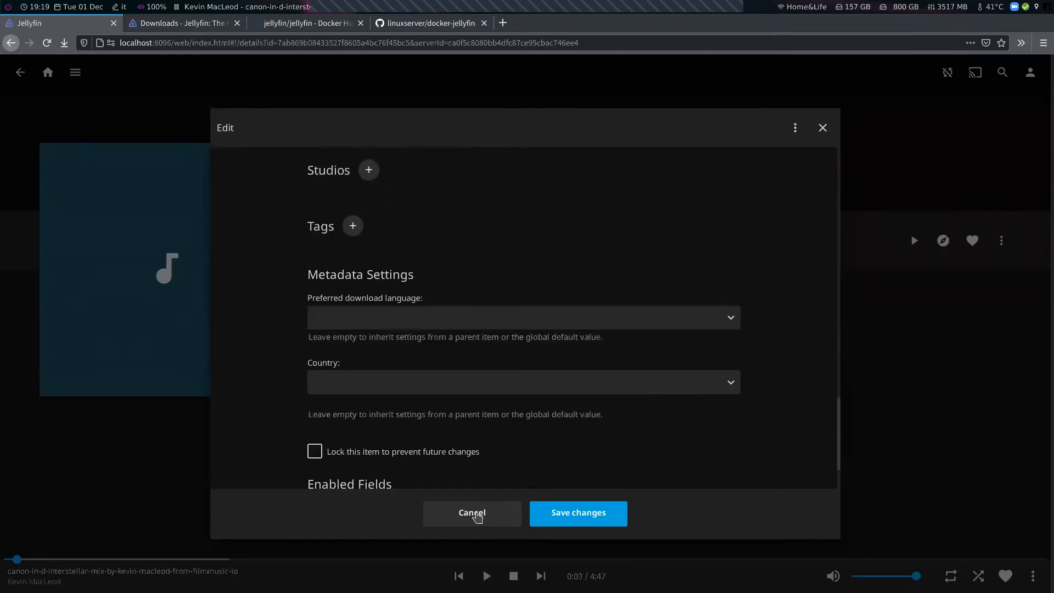
{"action": "left_click", "coordinate": [473, 513]}
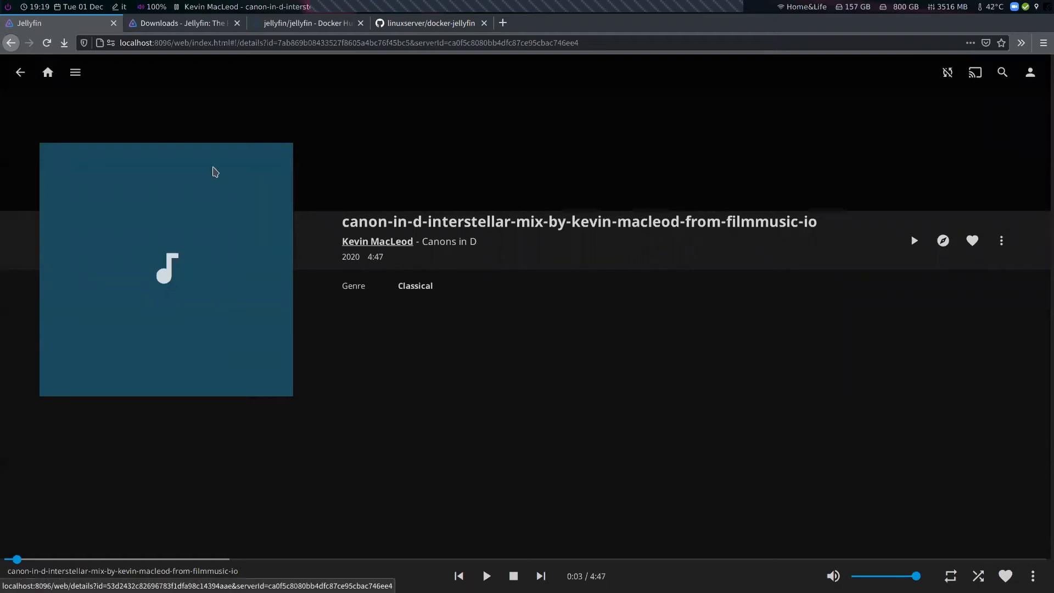
Return home, open the Books library, and start reading the TIOBE book
{"action": "left_click", "coordinate": [47, 72]}
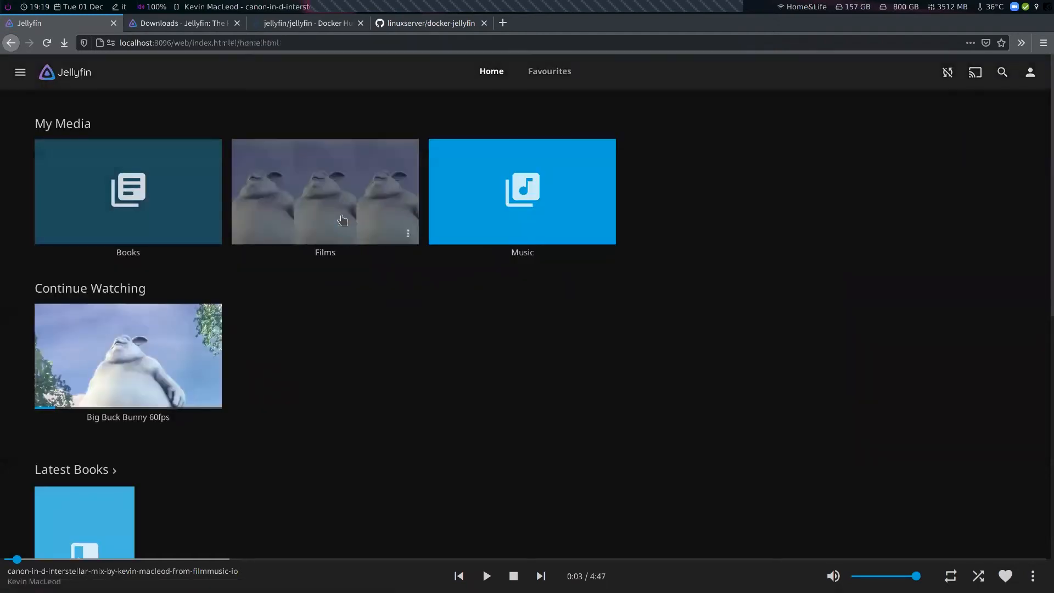
{"action": "left_click", "coordinate": [156, 176]}
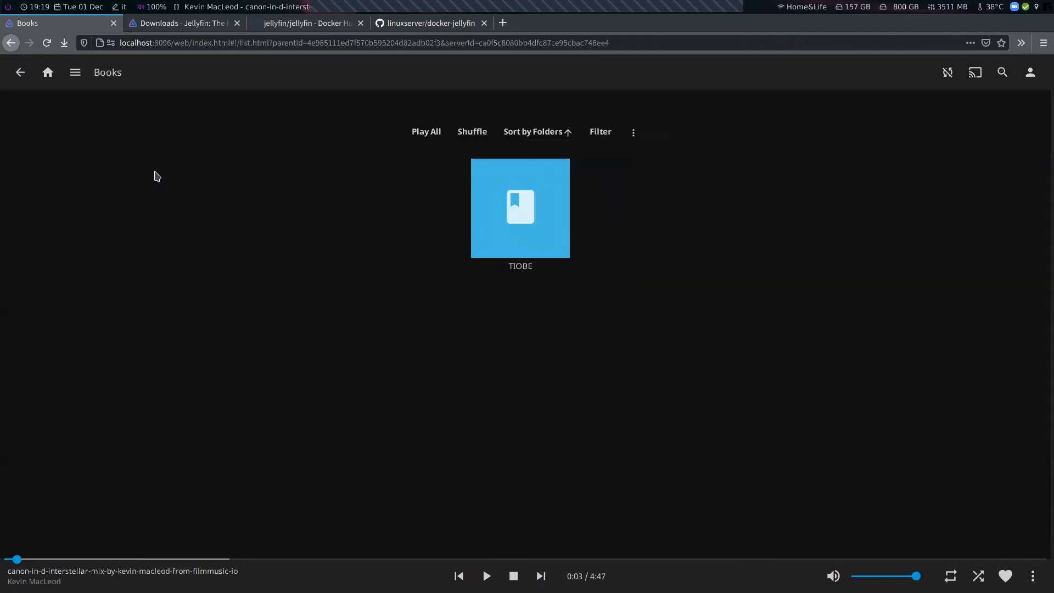
{"action": "left_click", "coordinate": [532, 184]}
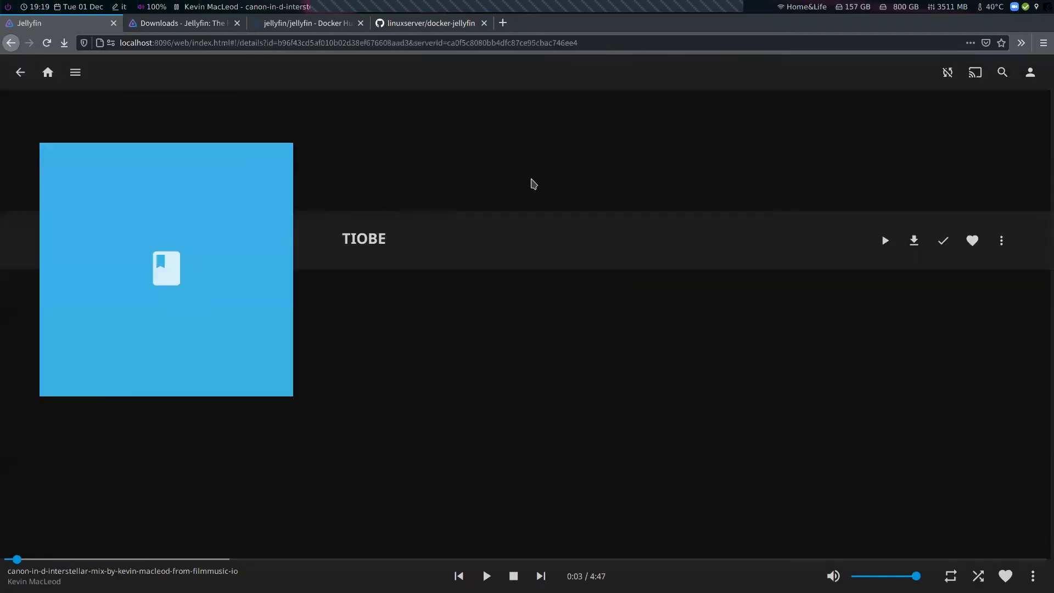
{"action": "left_click", "coordinate": [884, 241]}
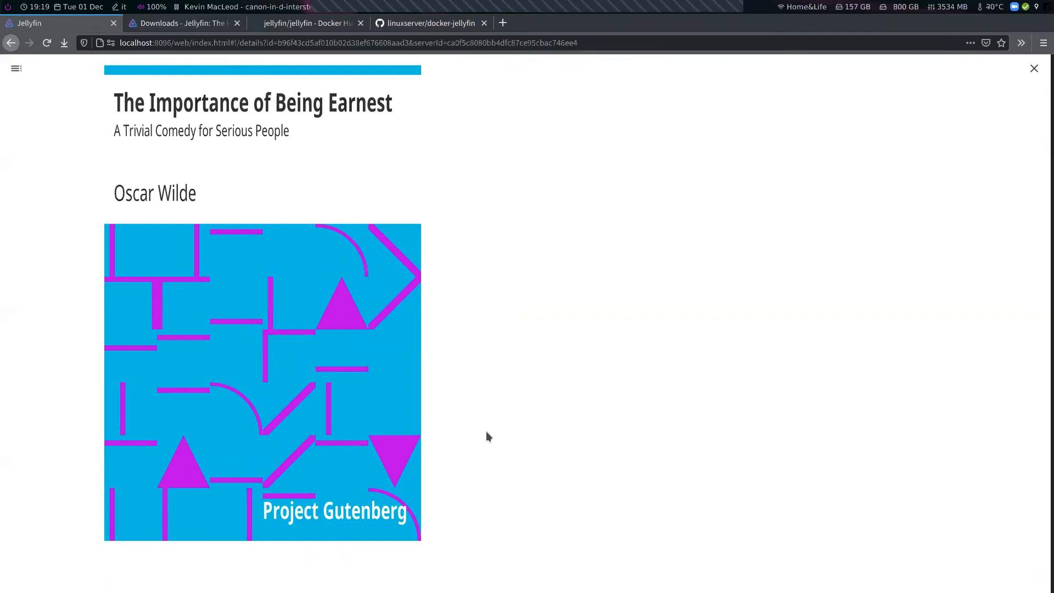
Page forward through the book a few times, then close the reader
{"action": "left_click", "coordinate": [537, 423]}
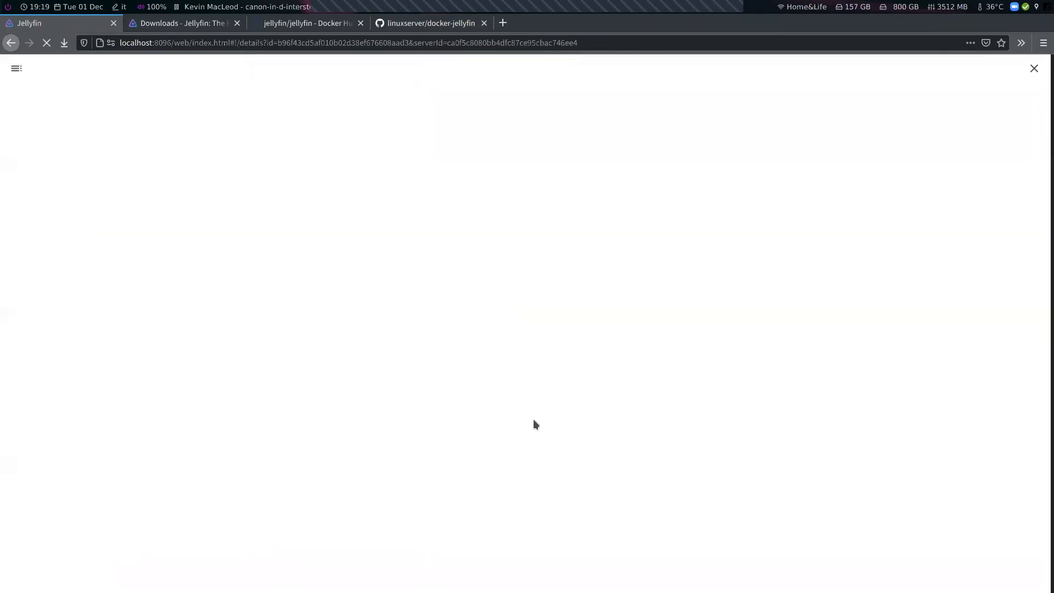
{"action": "key", "text": "Right"}
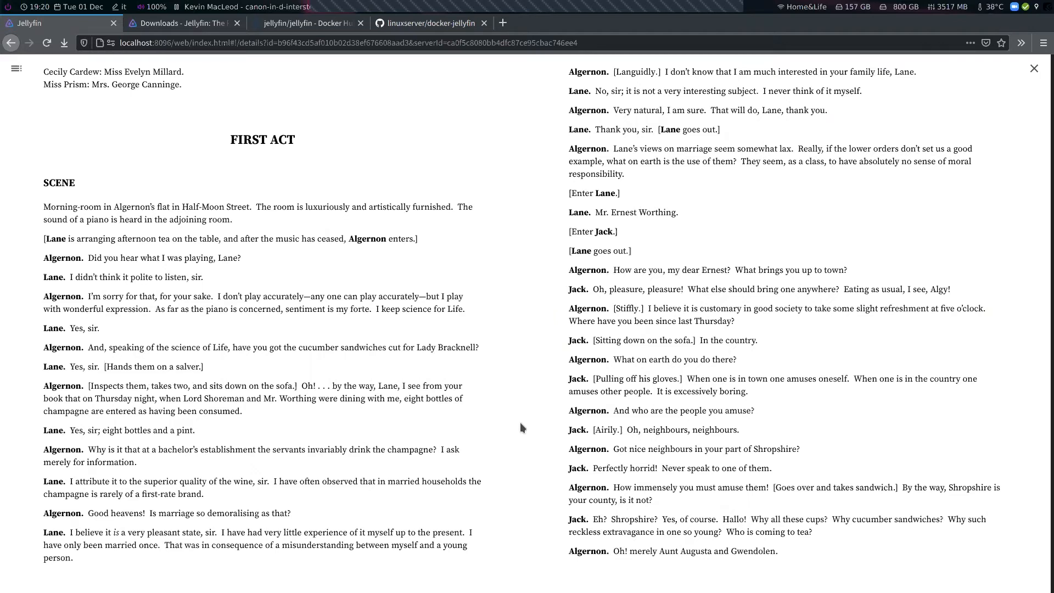
{"action": "key", "text": "Right"}
{"action": "key", "text": "Right"}
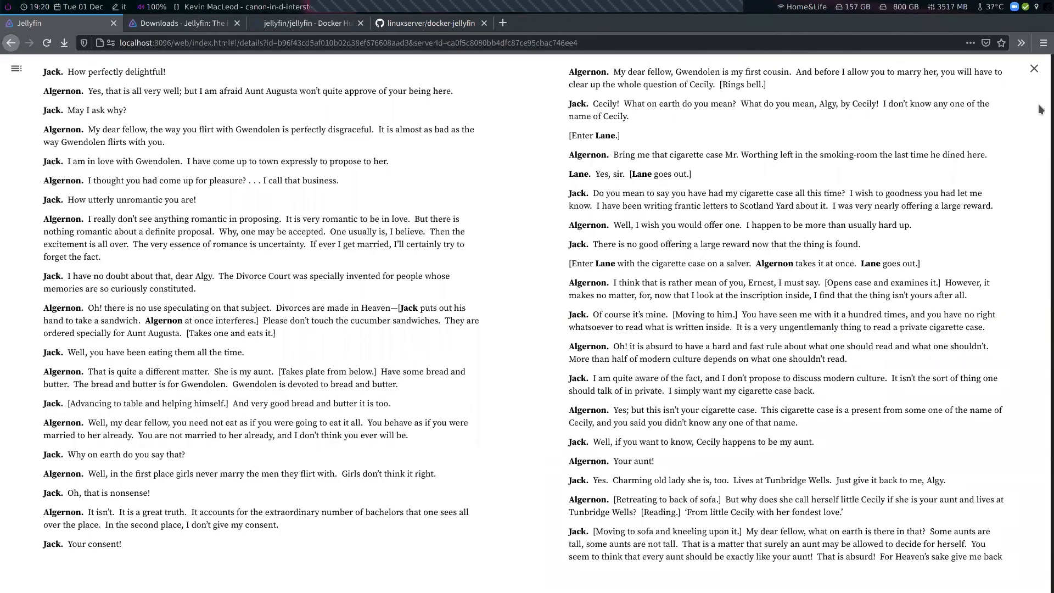
{"action": "key", "text": "Right"}
{"action": "left_click", "coordinate": [1033, 69]}
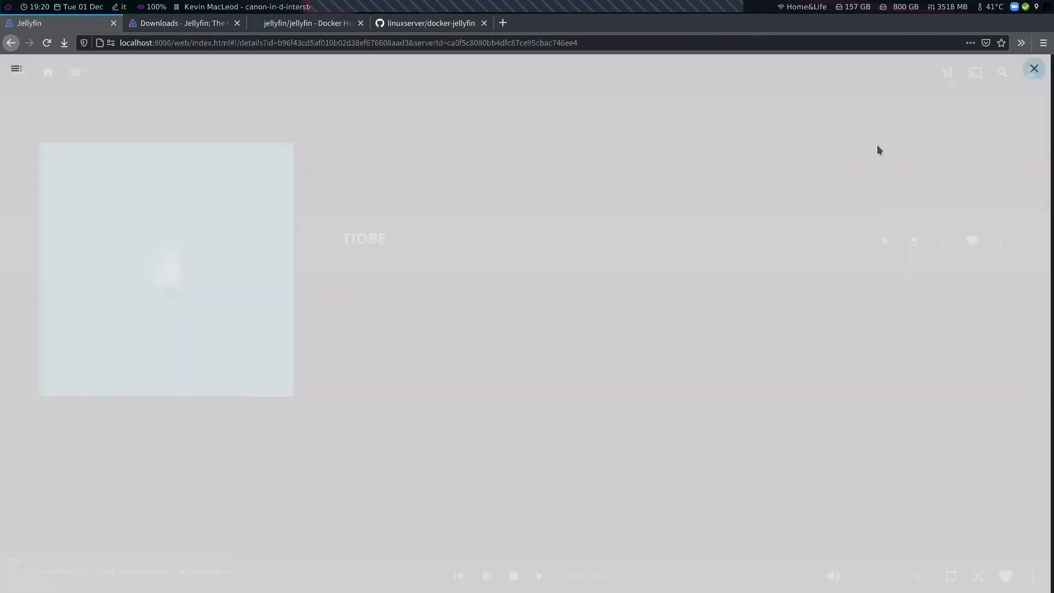
Return home, then open the user Subtitles settings page and review its options
{"action": "left_click", "coordinate": [46, 79]}
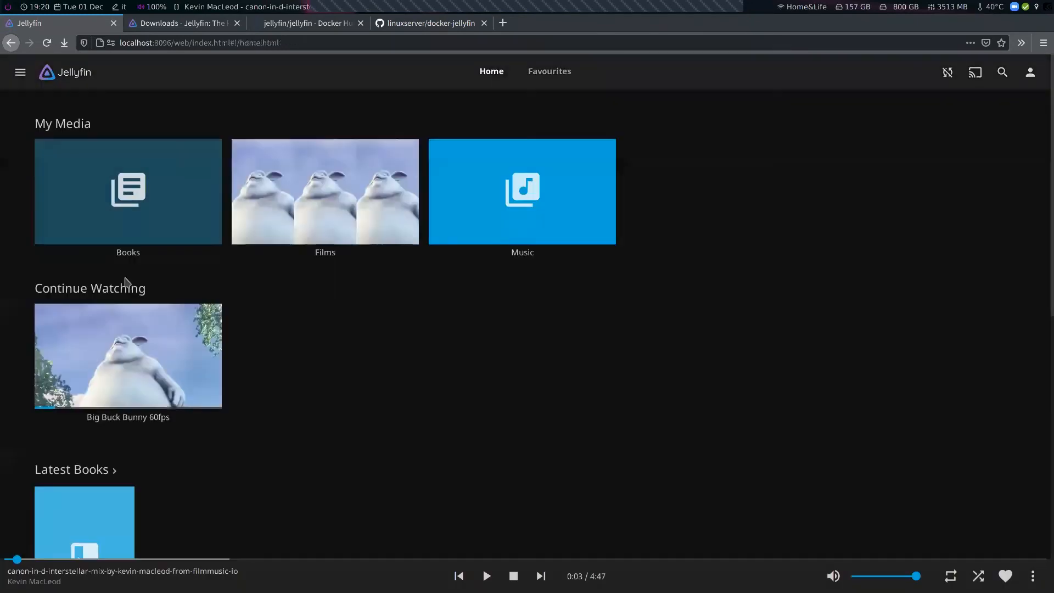
{"action": "scroll", "coordinate": [325, 375], "scroll_direction": "down", "scroll_amount": 5}
{"action": "scroll", "coordinate": [327, 377], "scroll_direction": "up", "scroll_amount": 5}
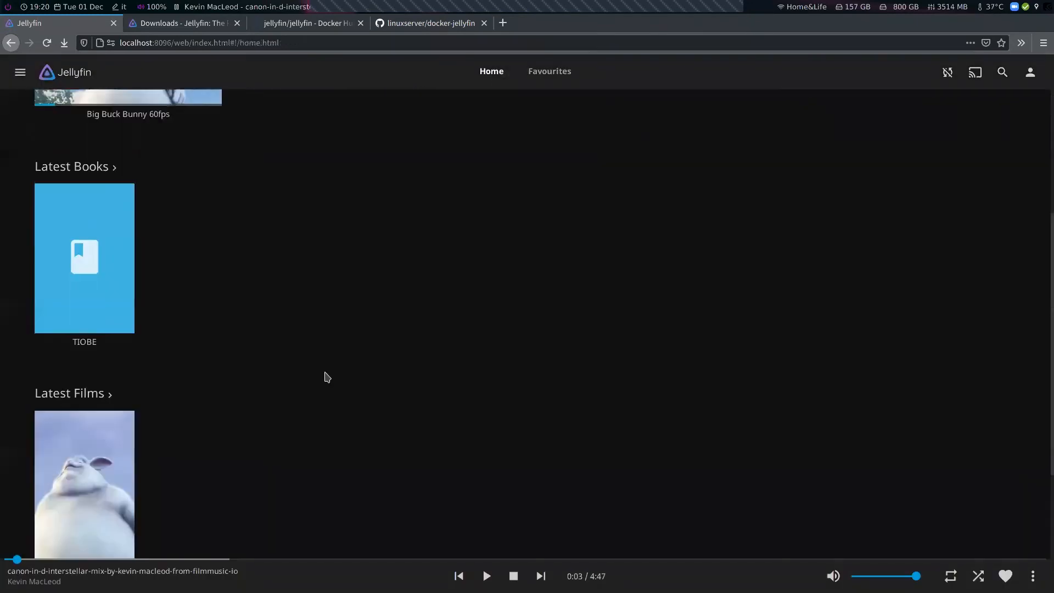
{"action": "left_click", "coordinate": [1036, 76]}
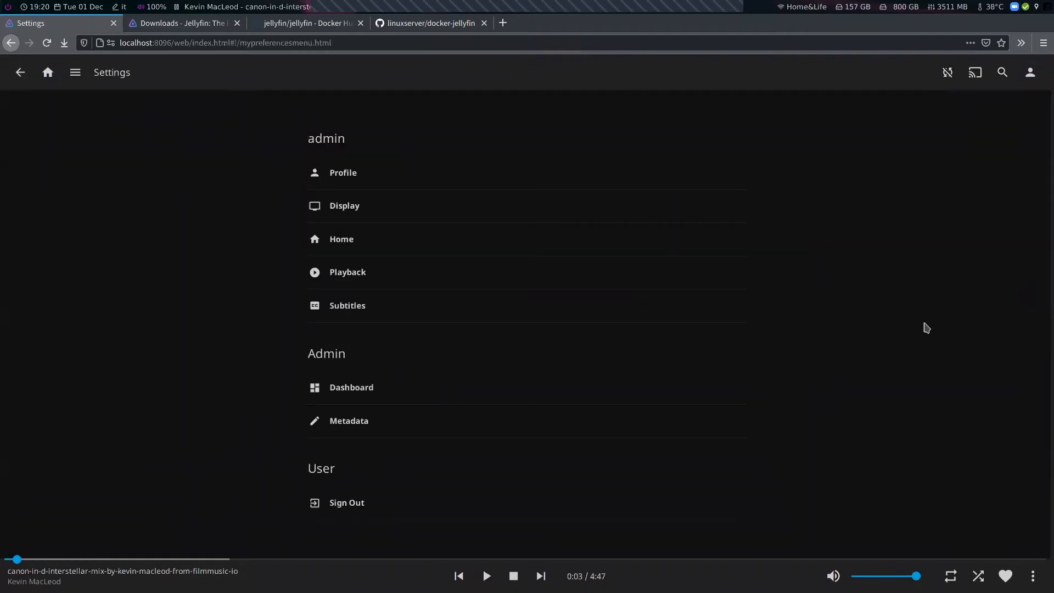
{"action": "left_click", "coordinate": [346, 308]}
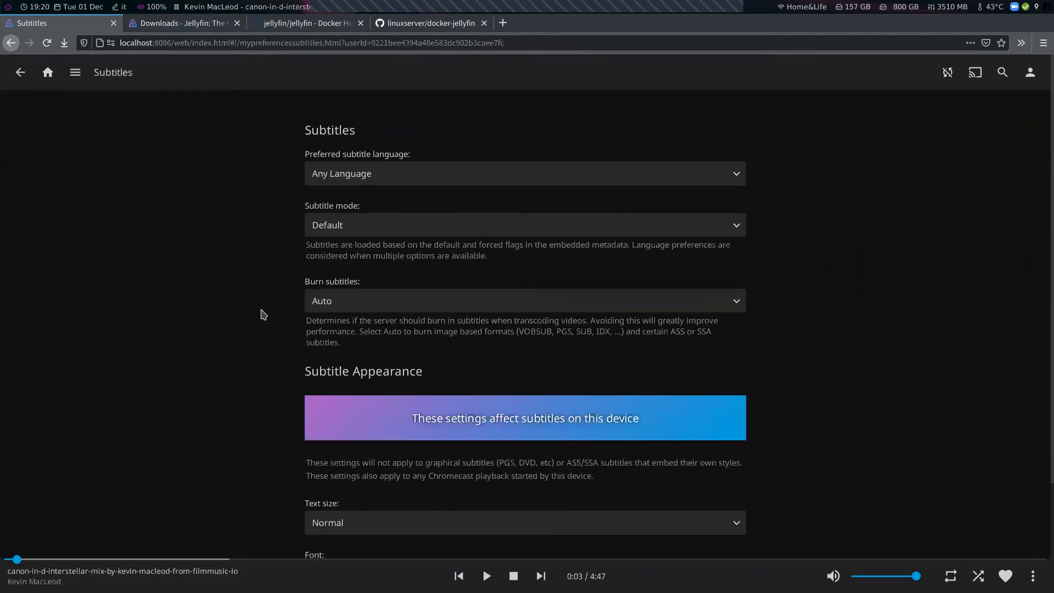
{"action": "scroll", "coordinate": [262, 314], "scroll_direction": "down", "scroll_amount": 3}
{"action": "scroll", "coordinate": [261, 314], "scroll_direction": "up", "scroll_amount": 2}
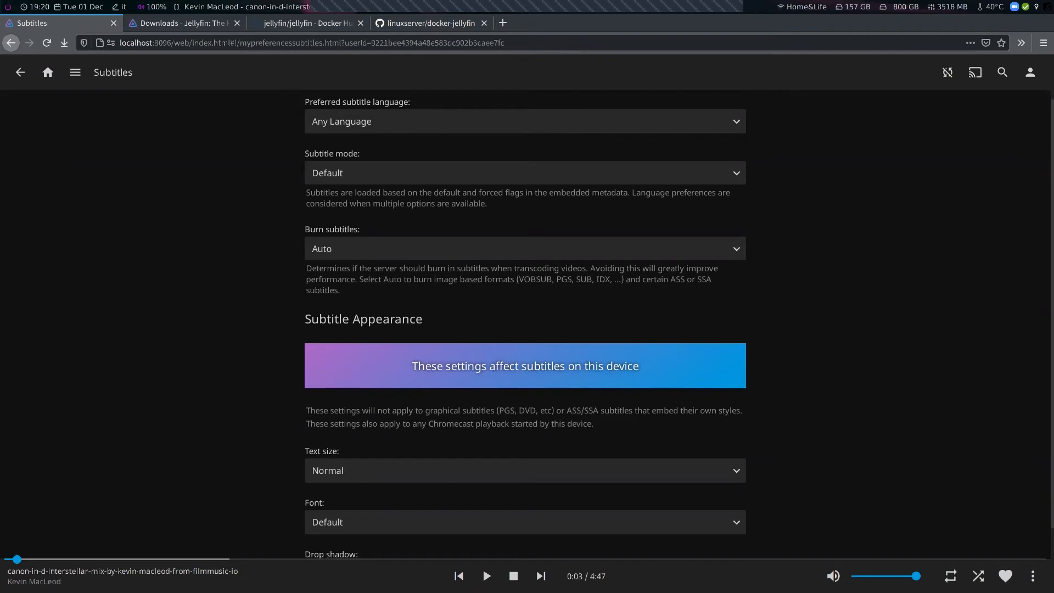
{"action": "scroll", "coordinate": [525, 330], "scroll_direction": "down", "scroll_amount": 2}
{"action": "scroll", "coordinate": [525, 329], "scroll_direction": "up", "scroll_amount": 3}
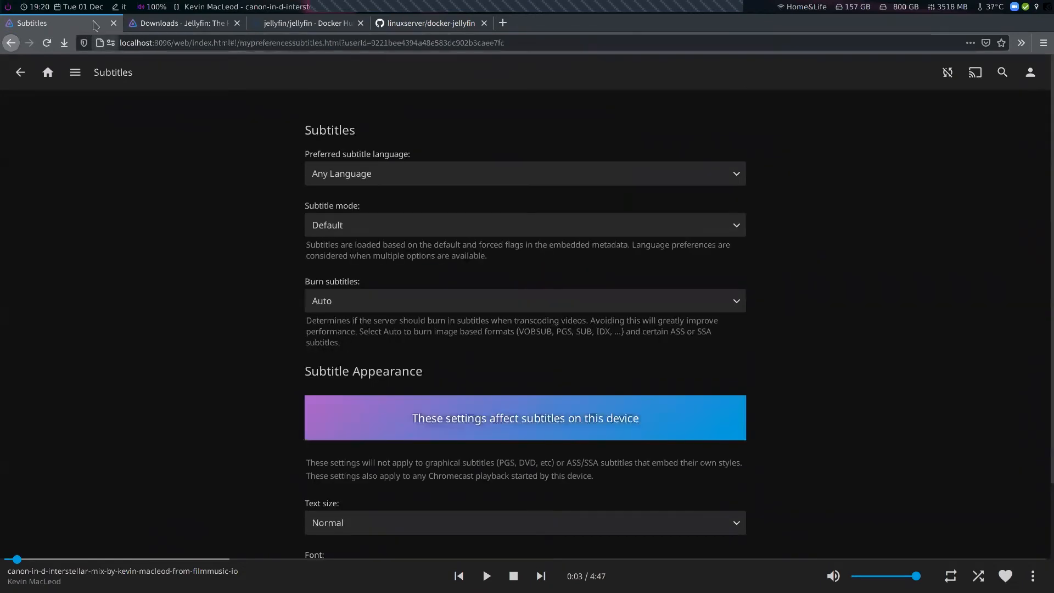
Open the Dashboard's plugin catalogue and browse the available plugins
{"action": "left_click", "coordinate": [47, 72]}
{"action": "left_click", "coordinate": [20, 72]}
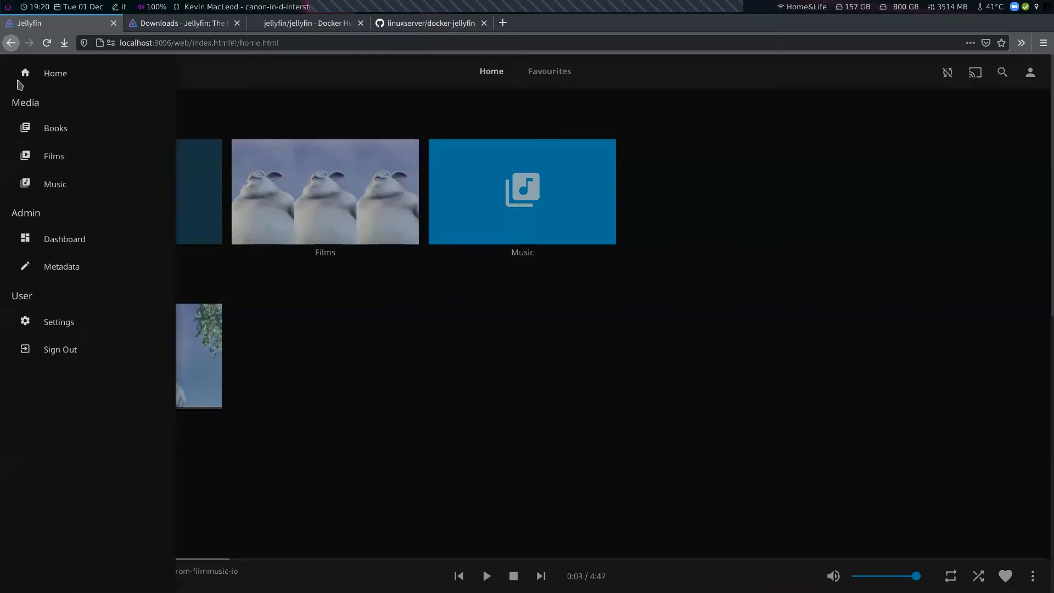
{"action": "left_click", "coordinate": [81, 250]}
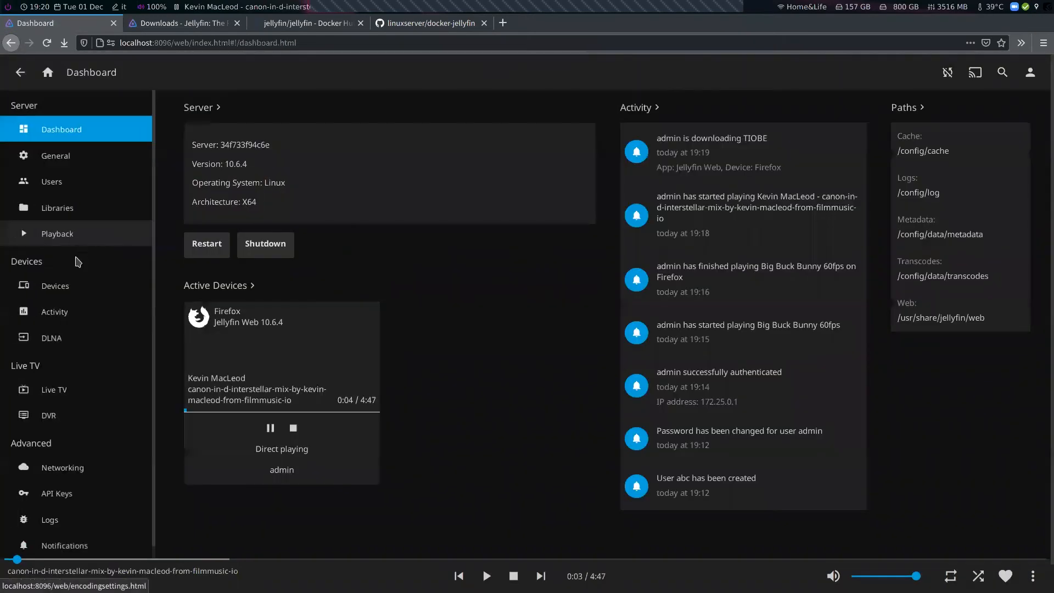
{"action": "left_click", "coordinate": [83, 527]}
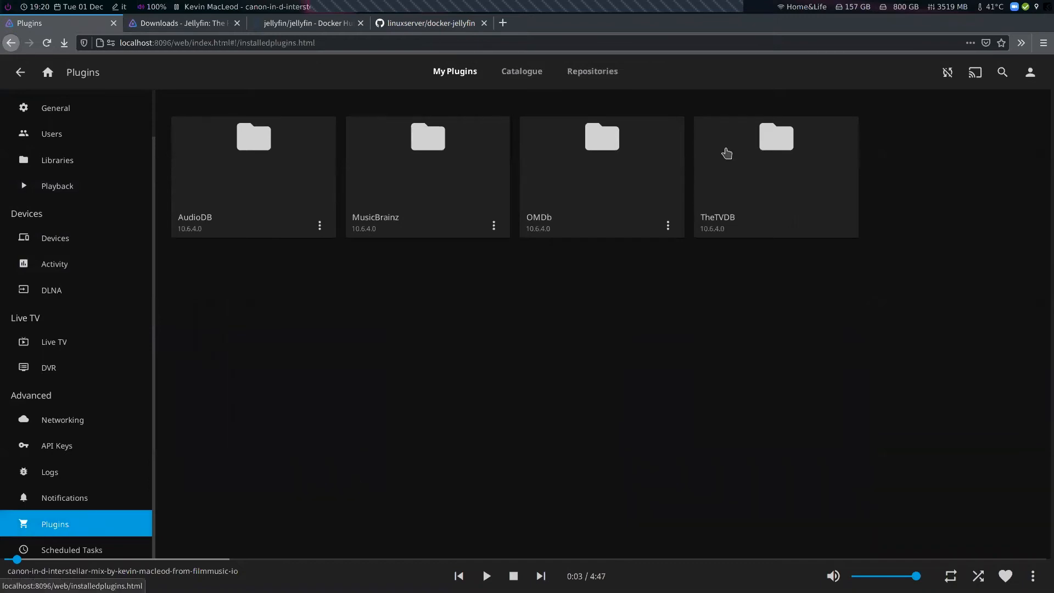
{"action": "left_click", "coordinate": [531, 76]}
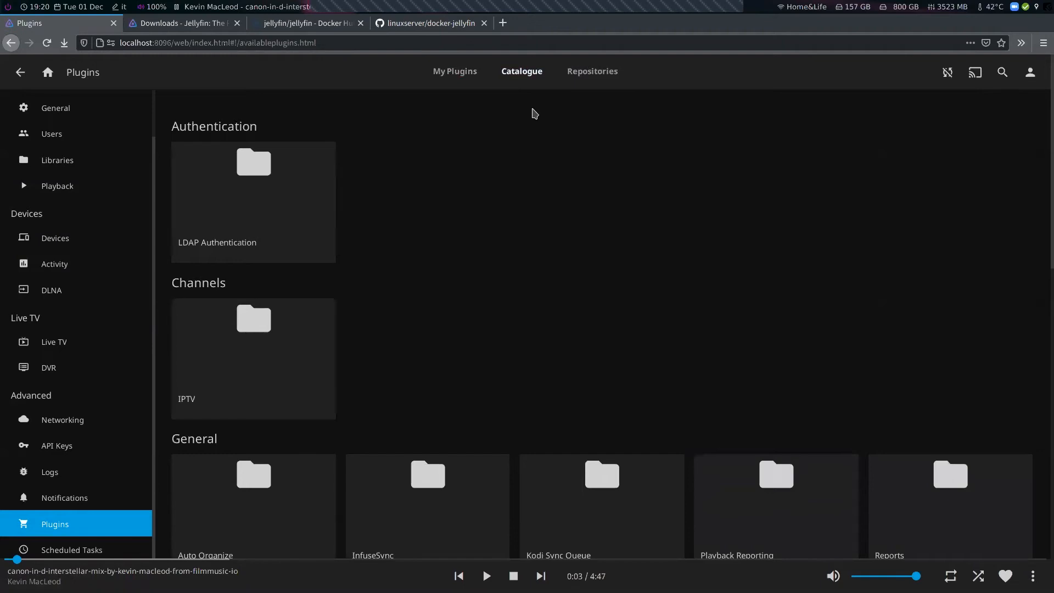
{"action": "scroll", "coordinate": [617, 295], "scroll_direction": "down", "scroll_amount": 7}
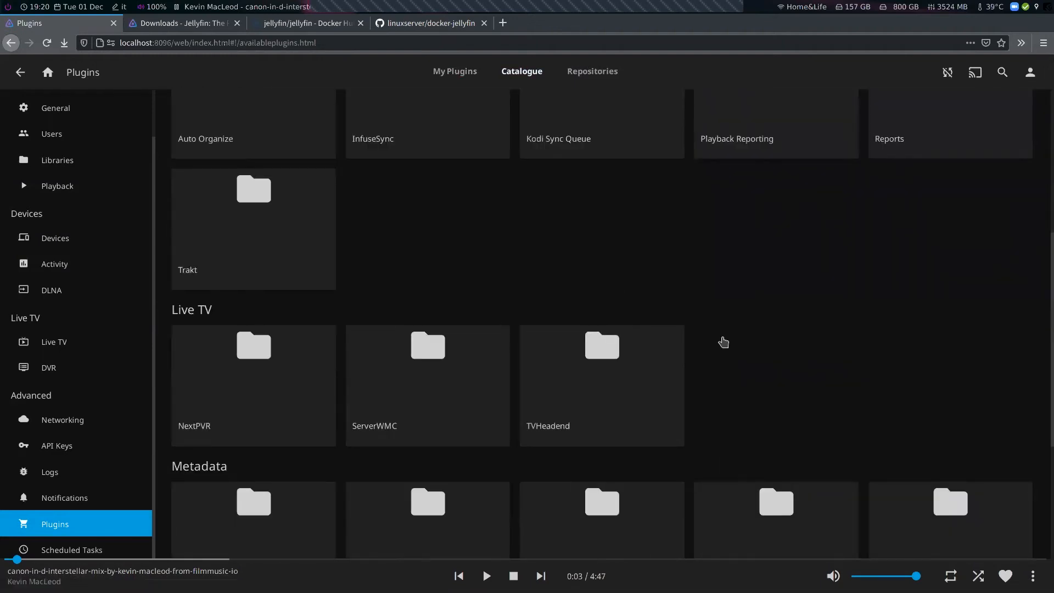
{"action": "scroll", "coordinate": [723, 342], "scroll_direction": "down", "scroll_amount": 5}
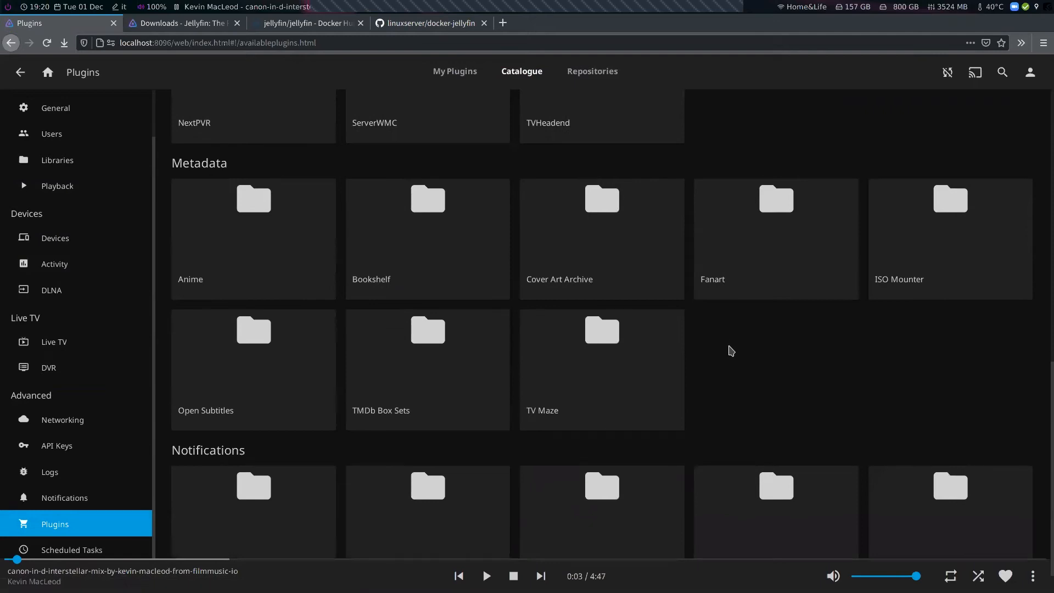
{"action": "scroll", "coordinate": [731, 350], "scroll_direction": "down", "scroll_amount": 1}
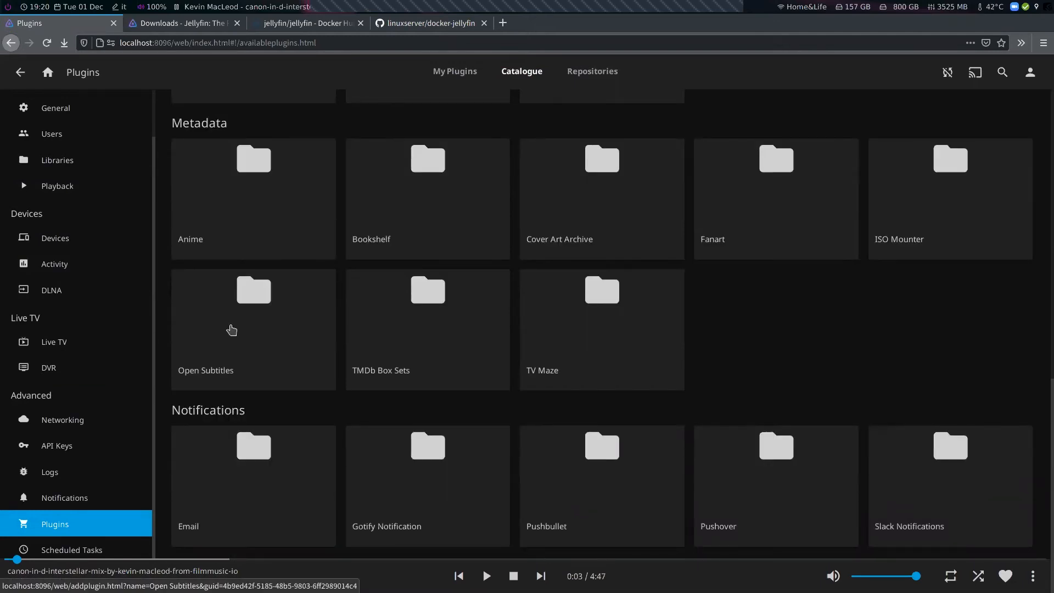
Install the Open Subtitles plugin version 9.0.0.0 and acknowledge the restart notice
{"action": "left_click", "coordinate": [231, 329]}
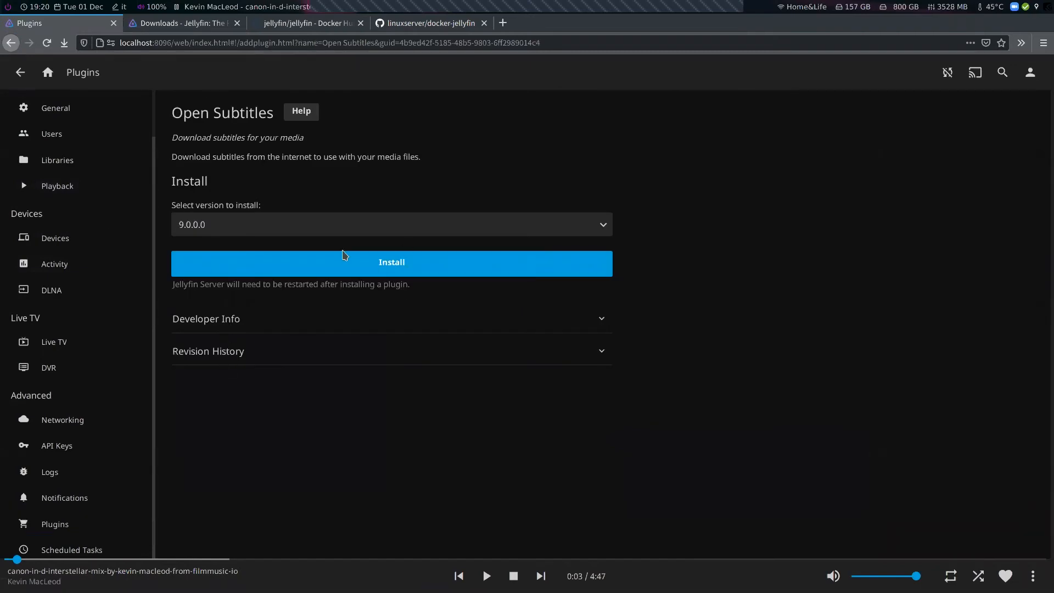
{"action": "left_click", "coordinate": [372, 260]}
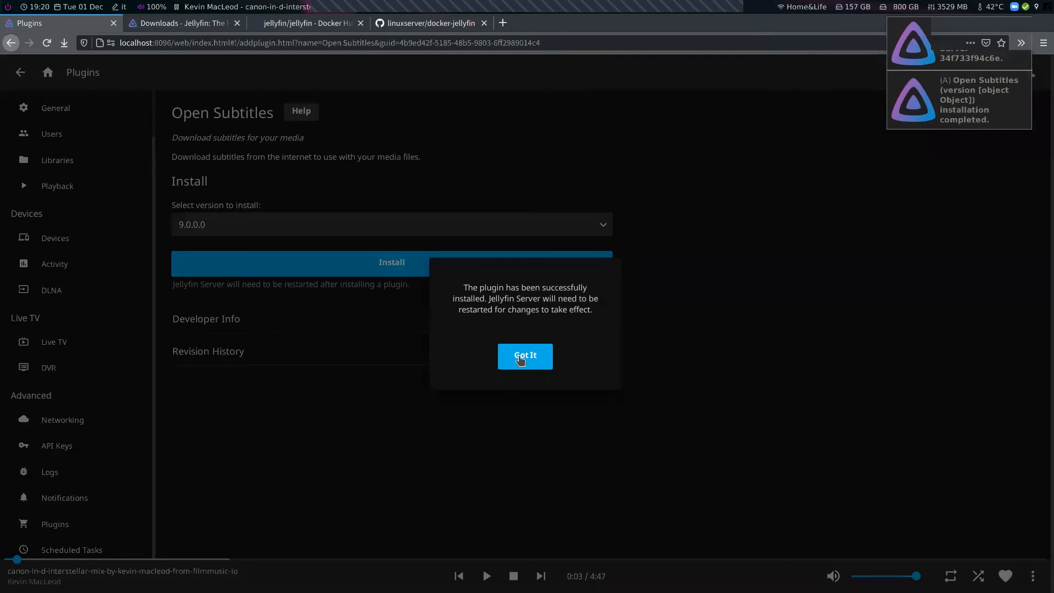
{"action": "left_click", "coordinate": [519, 360]}
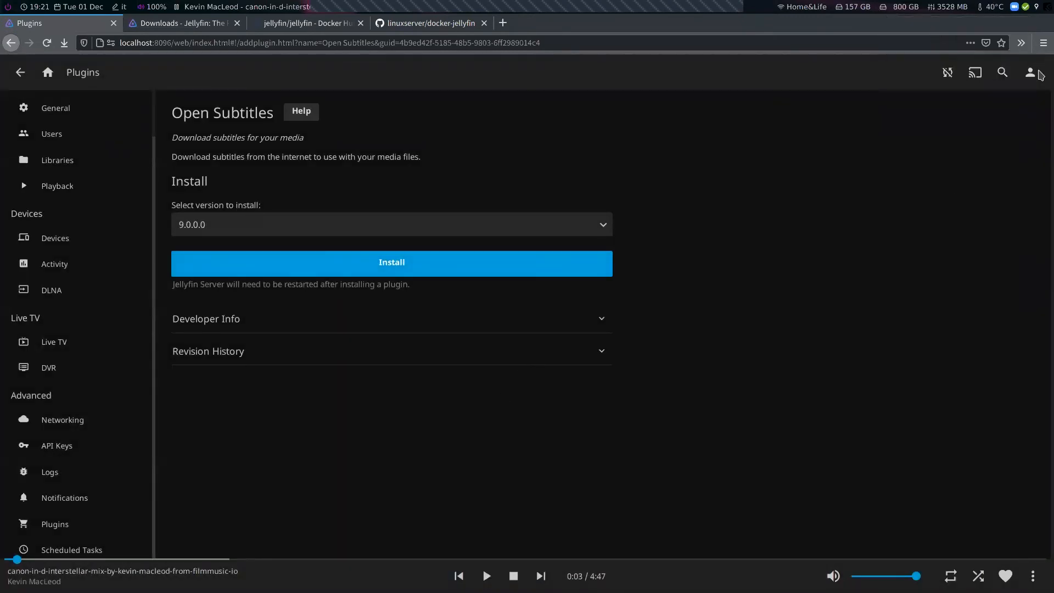
Open the General dashboard settings, look over them, and return to the home page
{"action": "scroll", "coordinate": [52, 238], "scroll_direction": "up", "scroll_amount": 1}
{"action": "left_click", "coordinate": [80, 157]}
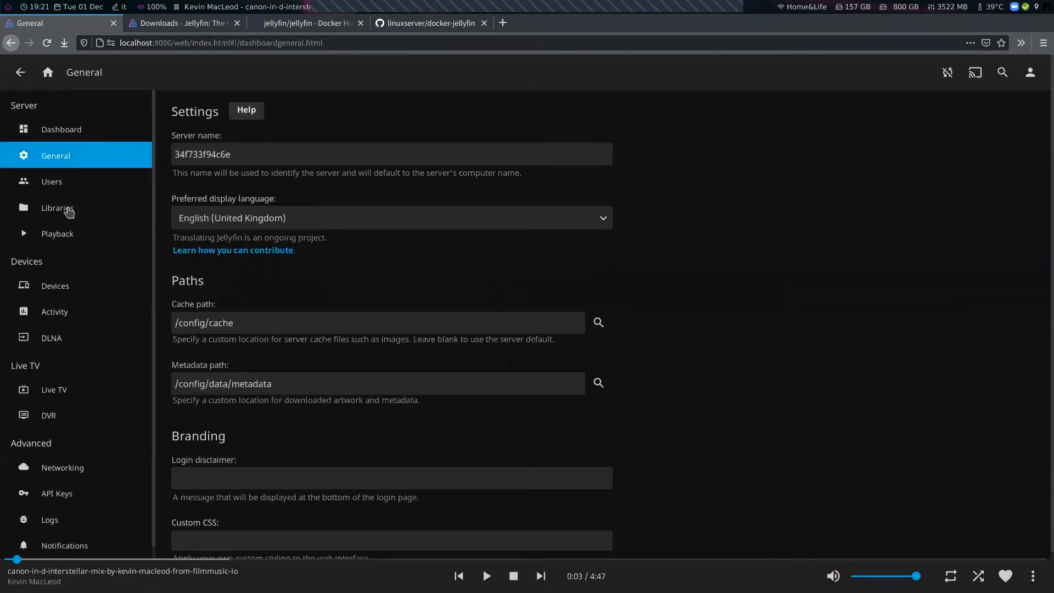
{"action": "scroll", "coordinate": [729, 294], "scroll_direction": "down", "scroll_amount": 1}
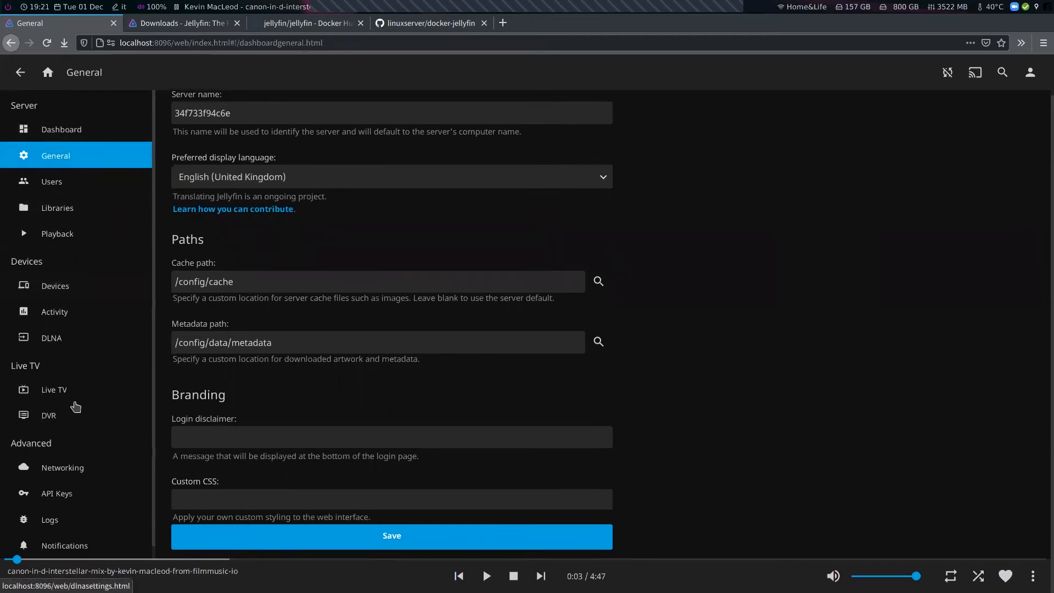
{"action": "left_click", "coordinate": [47, 72]}
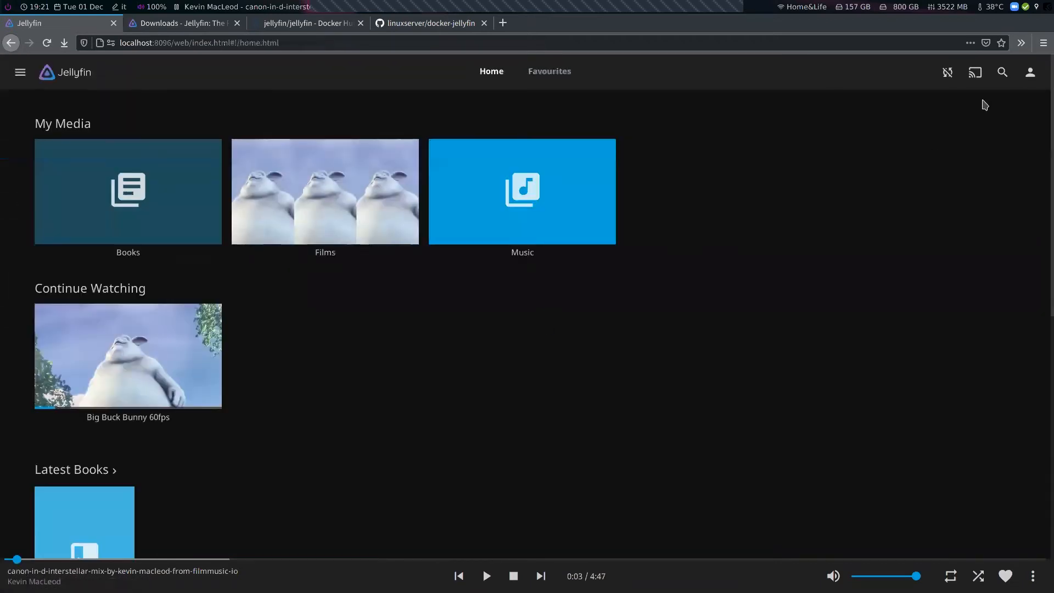
Open the Dashboard and look over the server information, activity feed and alerts
{"action": "left_click", "coordinate": [1030, 72]}
{"action": "left_click", "coordinate": [381, 390]}
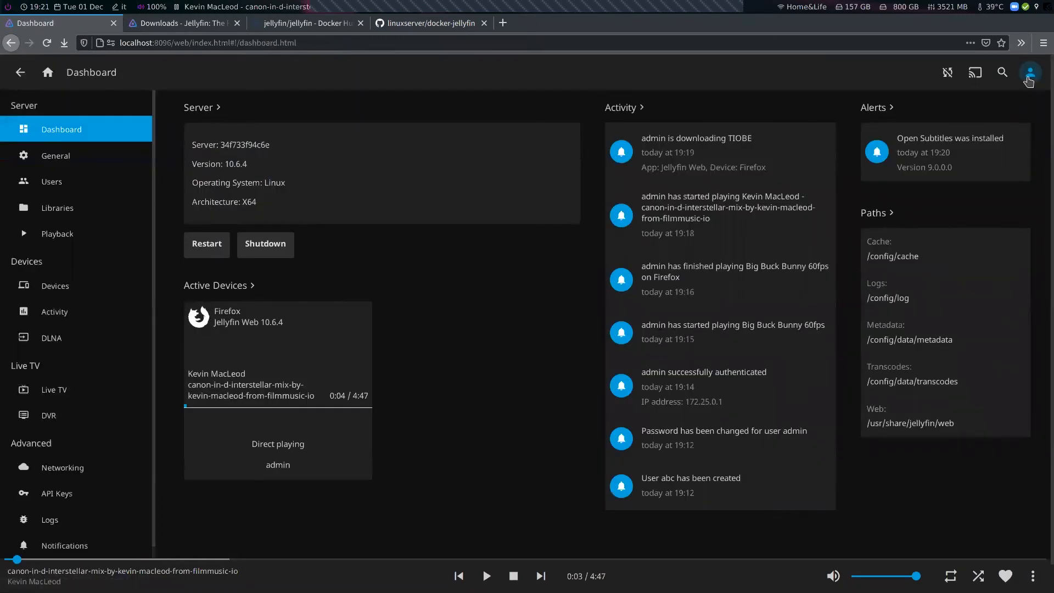
{"action": "scroll", "coordinate": [54, 291], "scroll_direction": "down", "scroll_amount": 1}
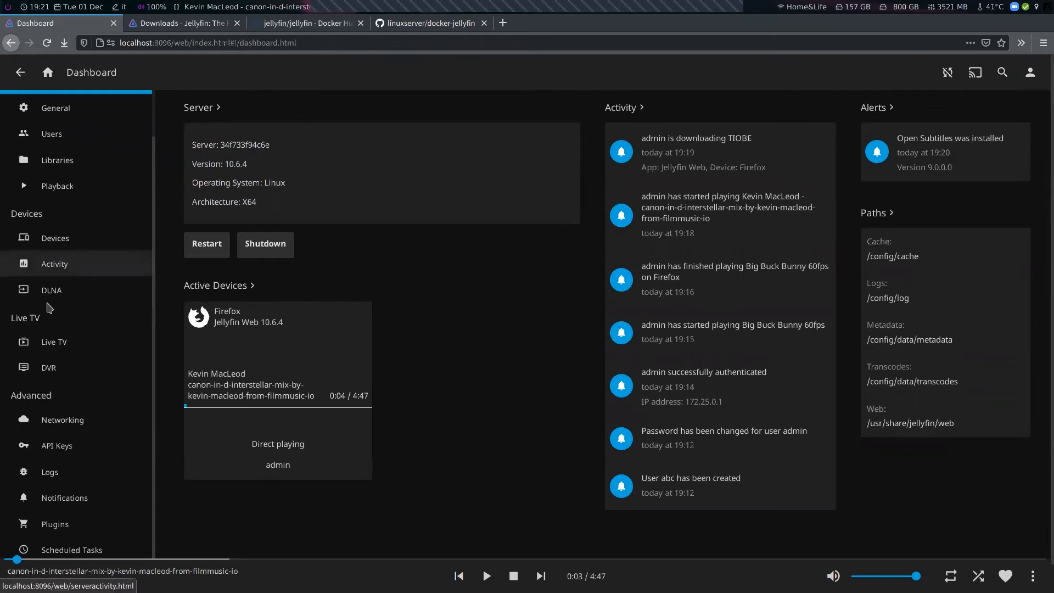
{"action": "scroll", "coordinate": [708, 353], "scroll_direction": "down", "scroll_amount": 1}
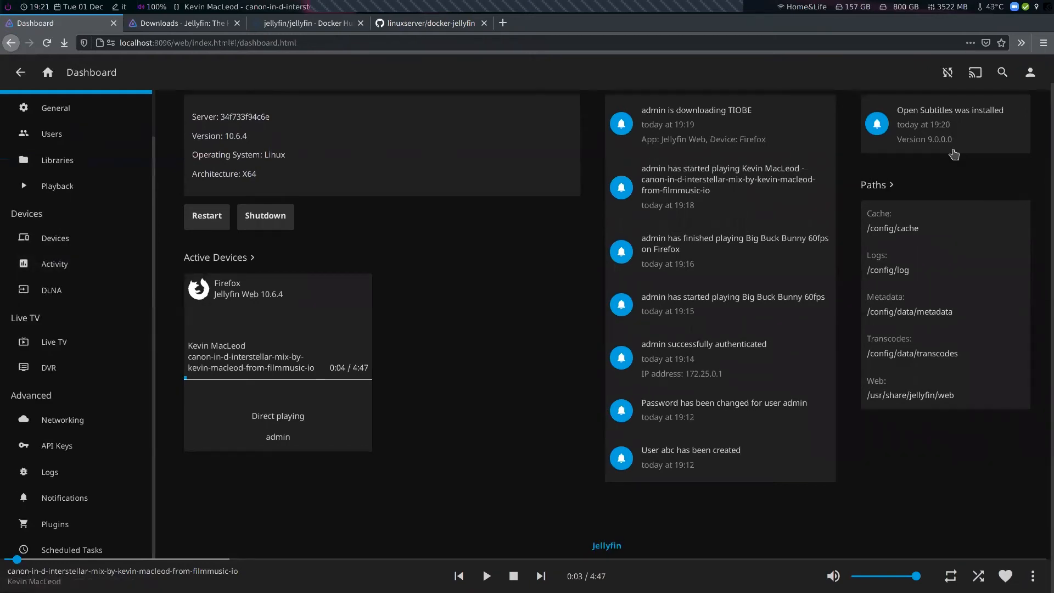
{"action": "scroll", "coordinate": [954, 154], "scroll_direction": "up", "scroll_amount": 1}
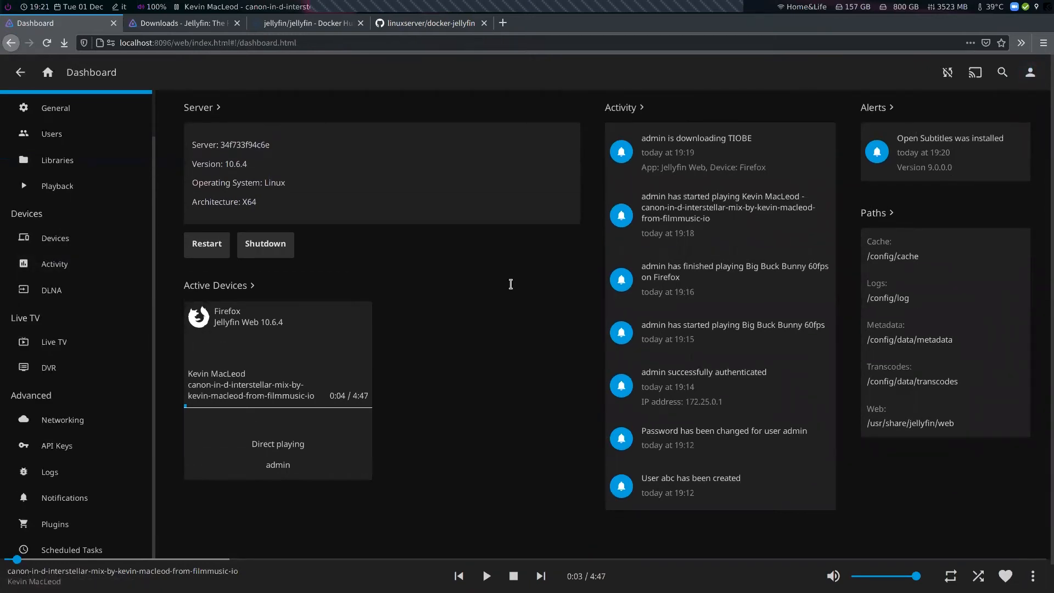
In the terminal, stop the Jellyfin container with sudo docker-compose down, entering the sudo password
{"action": "key", "text": "super+1"}
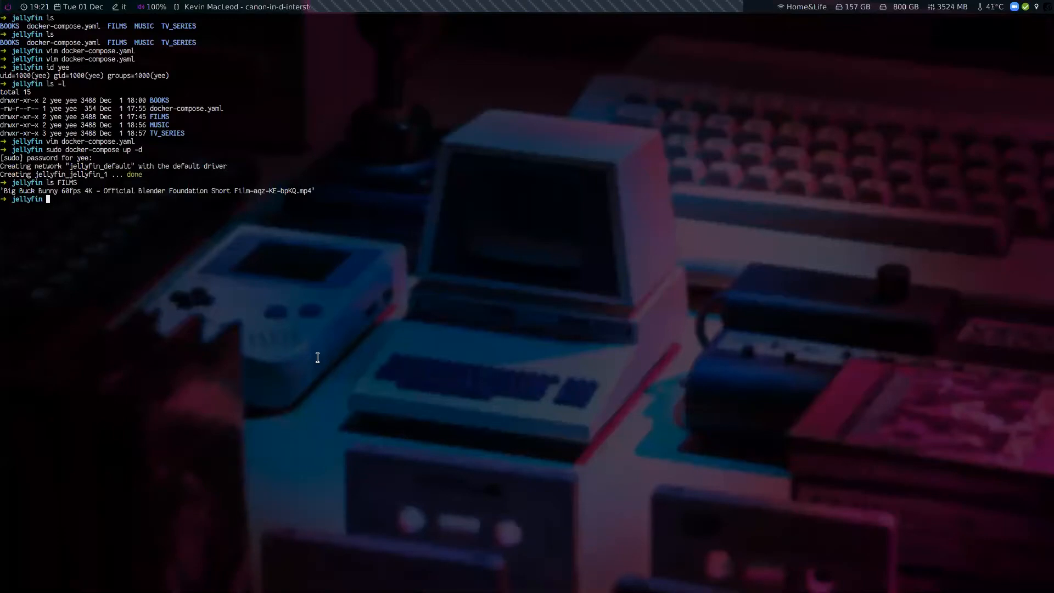
{"action": "type", "text": "sudo docker-compose down"}
{"action": "key", "text": "Return"}
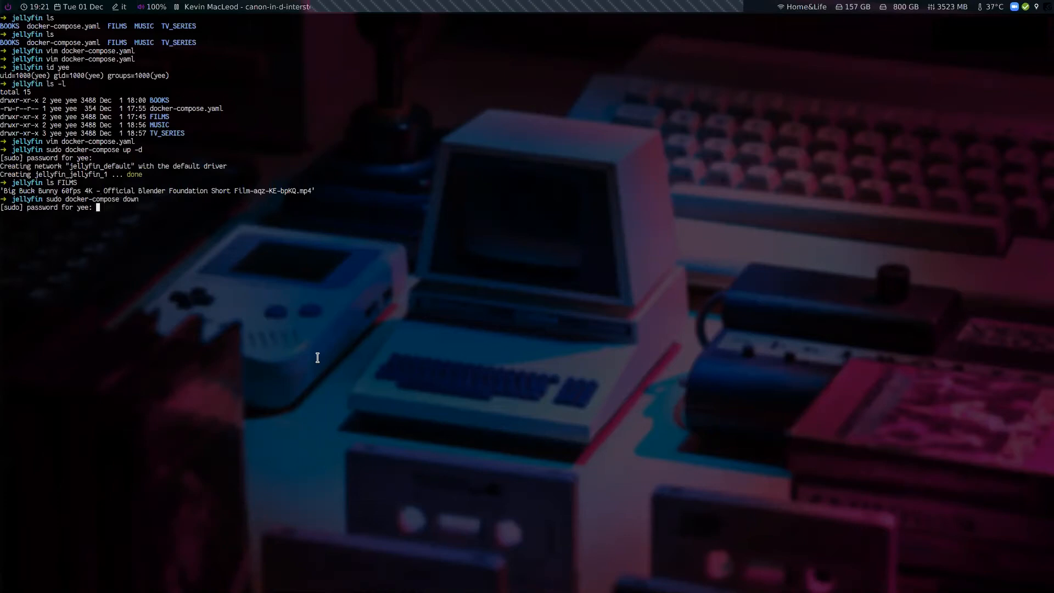
{"action": "key", "text": "Return"}
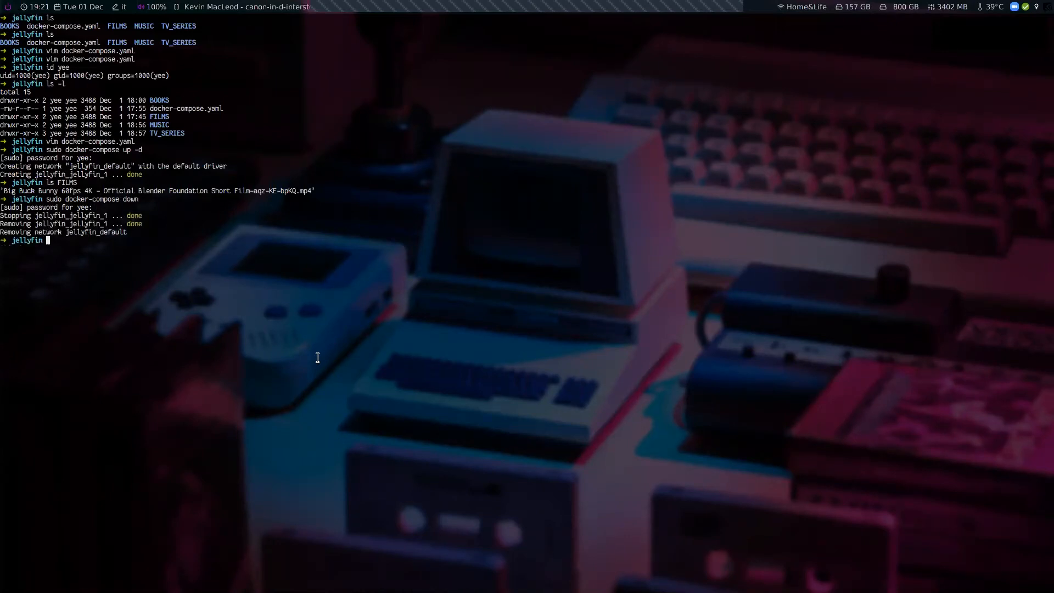
Copy the localhost:8096 address and open it in a new browser tab to check the server is down
{"action": "key", "text": "super+2"}
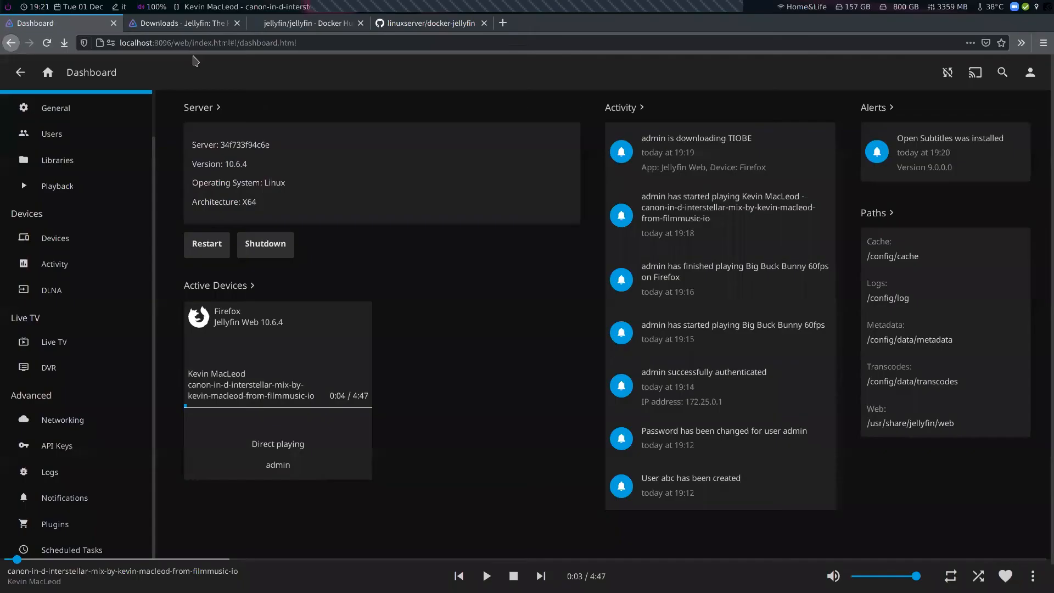
{"action": "left_click", "coordinate": [174, 23]}
{"action": "left_click", "coordinate": [102, 24]}
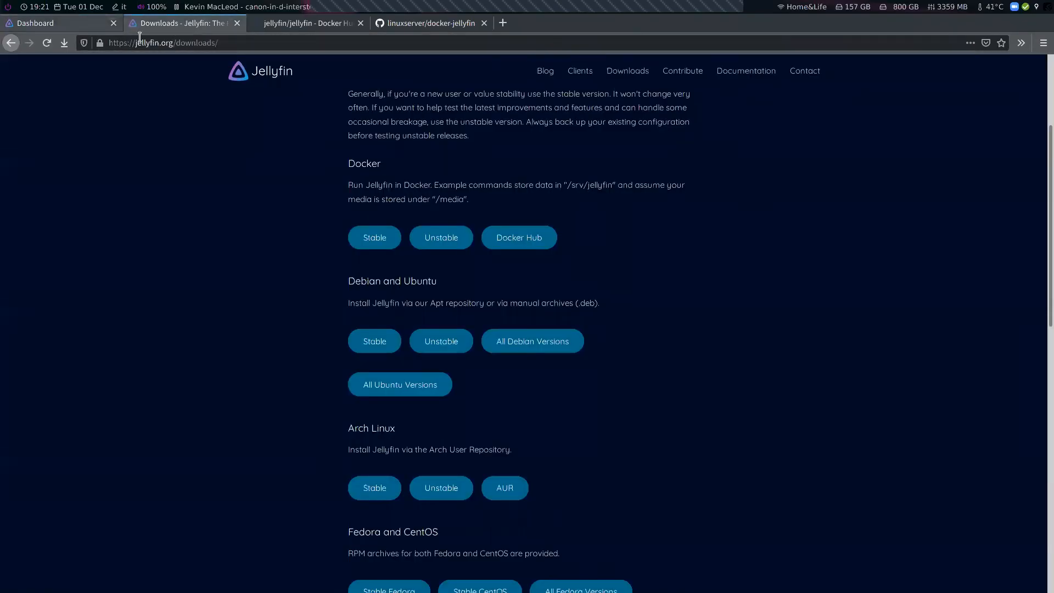
{"action": "double_click", "coordinate": [159, 42]}
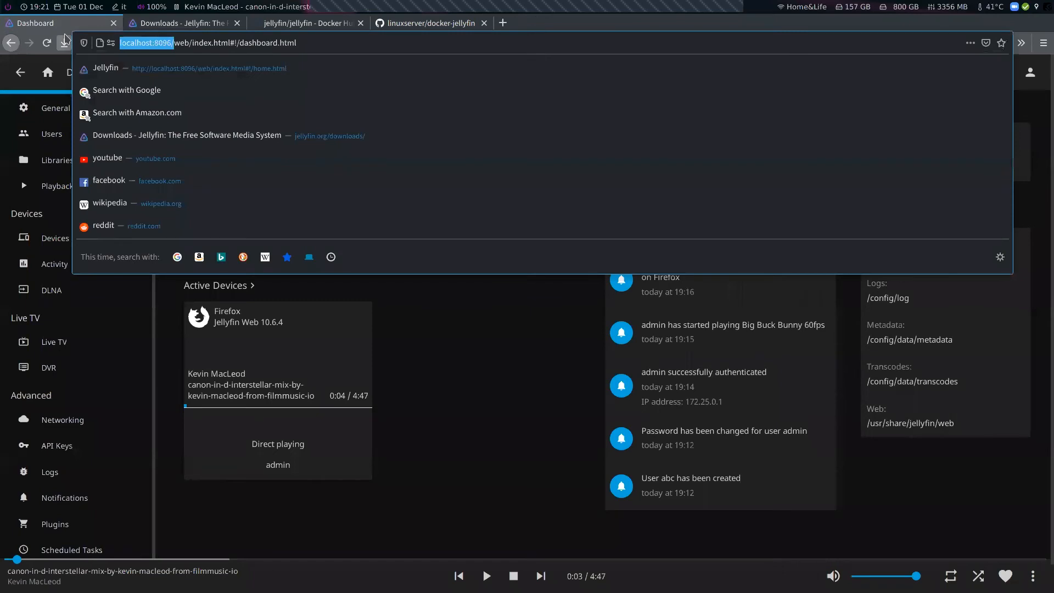
{"action": "key", "text": "ctrl+c"}
{"action": "key", "text": "ctrl+t"}
{"action": "key", "text": "ctrl+v"}
{"action": "key", "text": "Return"}
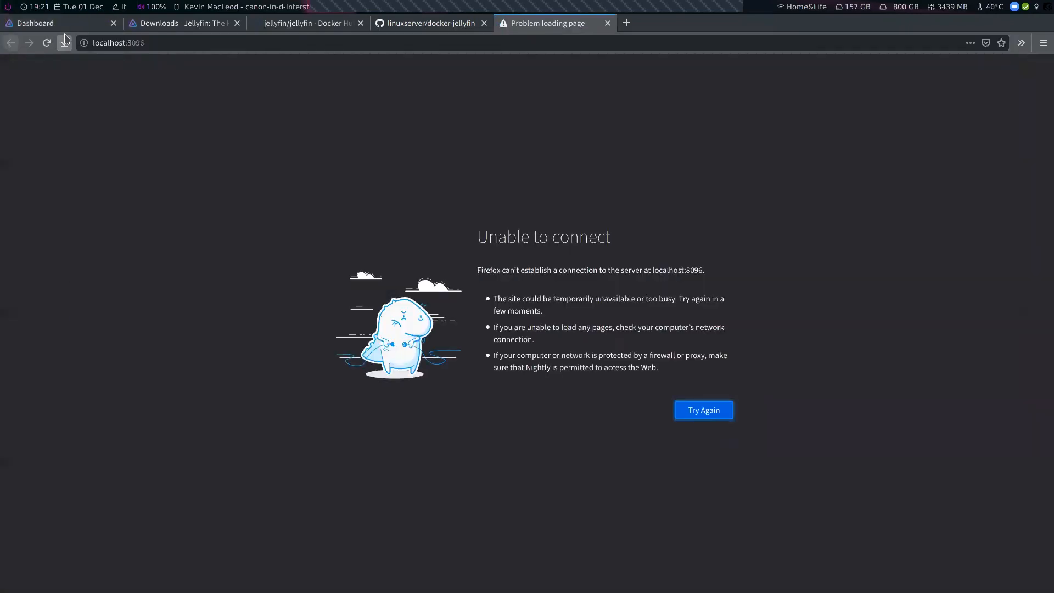
In the terminal, recall and run sudo docker-compose up -d to start the container again
{"action": "key", "text": "super+1"}
{"action": "key", "text": "ctrl+r"}
{"action": "type", "text": "up"}
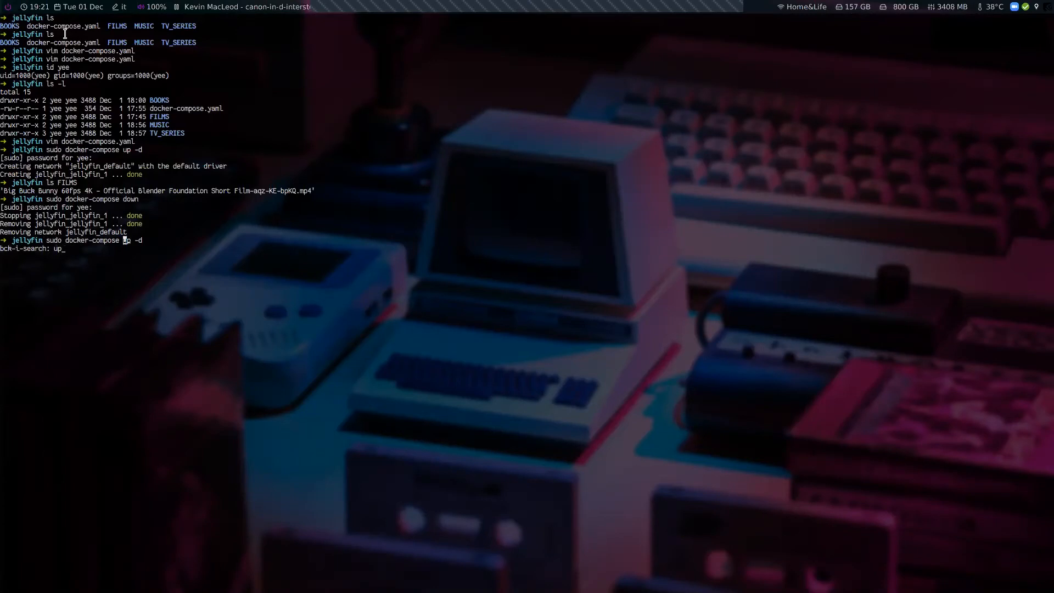
{"action": "key", "text": "Return"}
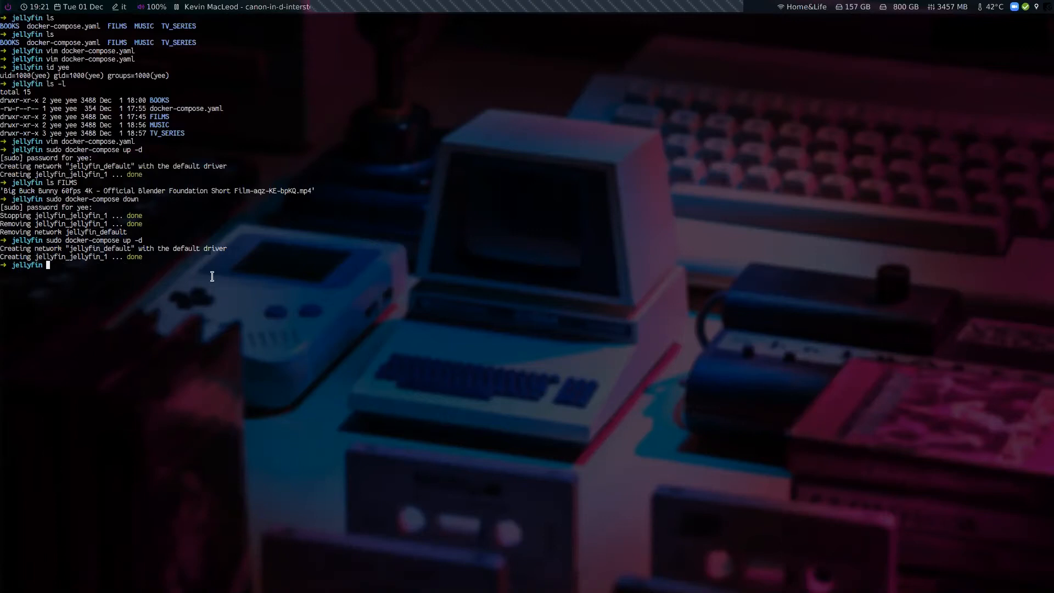
Recall and run sudo docker-compose logs -f, then scroll through the container's startup log output
{"action": "key", "text": "ctrl+r"}
{"action": "type", "text": "log"}
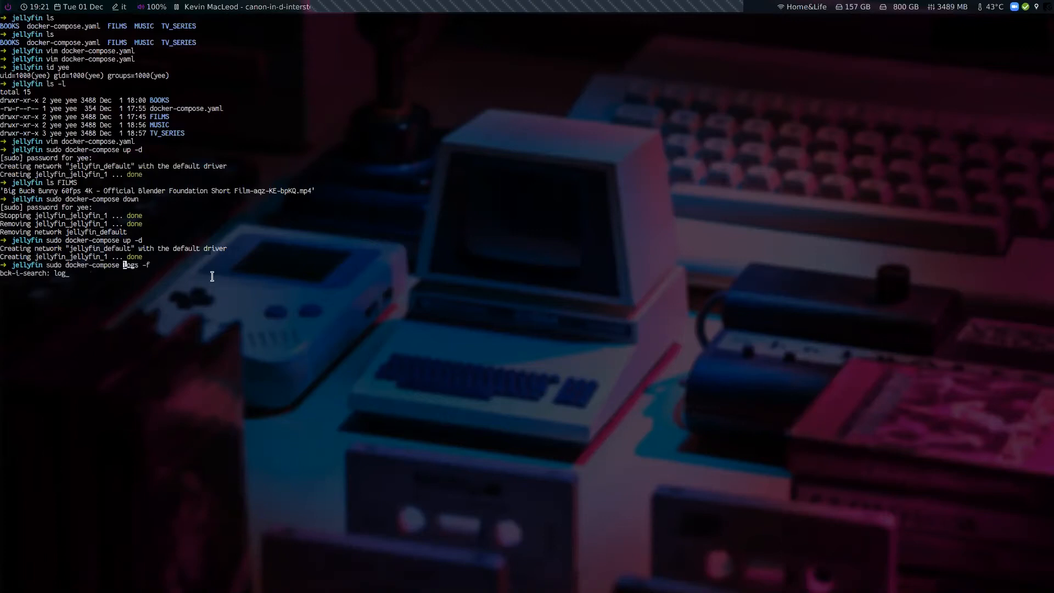
{"action": "type", "text": "s"}
{"action": "key", "text": "Right"}
{"action": "key", "text": "Right"}
{"action": "key", "text": "Right"}
{"action": "key", "text": "Right"}
{"action": "key", "text": "Right"}
{"action": "key", "text": "Right"}
{"action": "key", "text": "Right"}
{"action": "key", "text": "Left"}
{"action": "key", "text": "Right"}
{"action": "key", "text": "Return"}
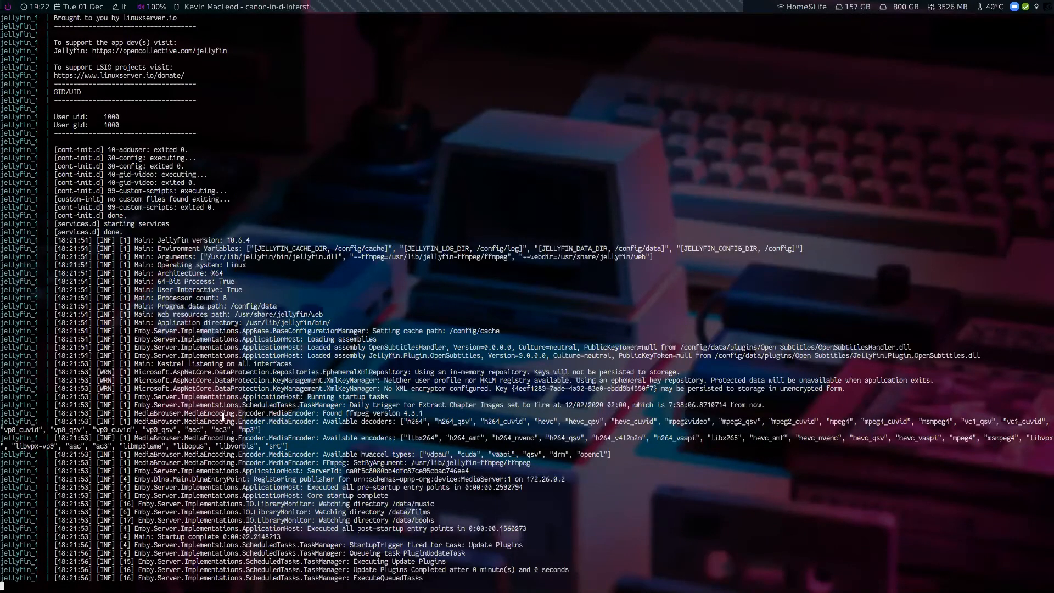
{"action": "scroll", "coordinate": [223, 418], "scroll_direction": "up", "scroll_amount": 8}
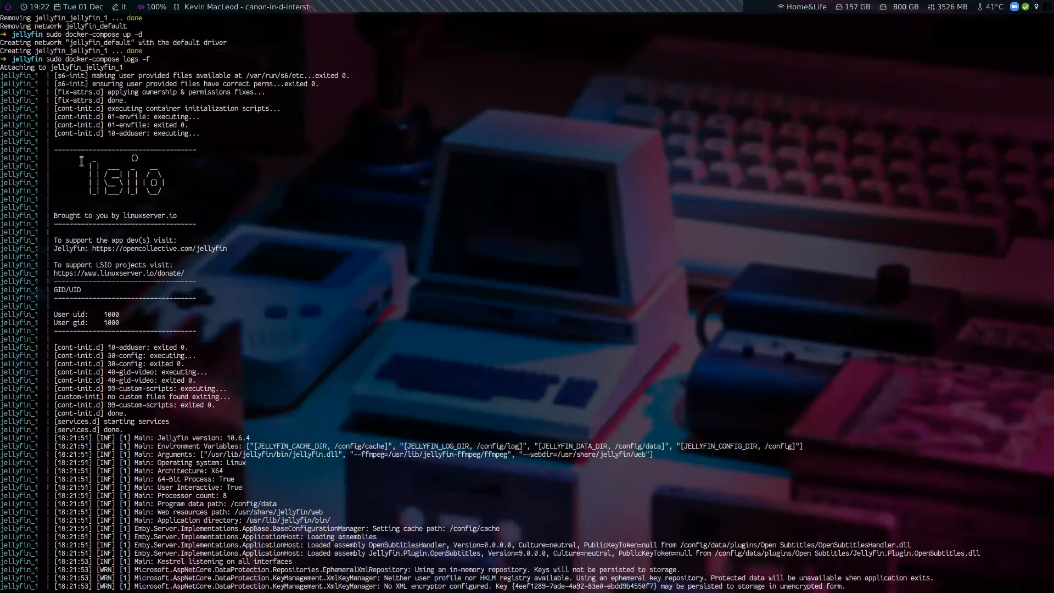
{"action": "left_click_drag", "start_coordinate": [62, 153], "coordinate": [266, 247]}
{"action": "left_click", "coordinate": [266, 247]}
{"action": "scroll", "coordinate": [329, 272], "scroll_direction": "down", "scroll_amount": 8}
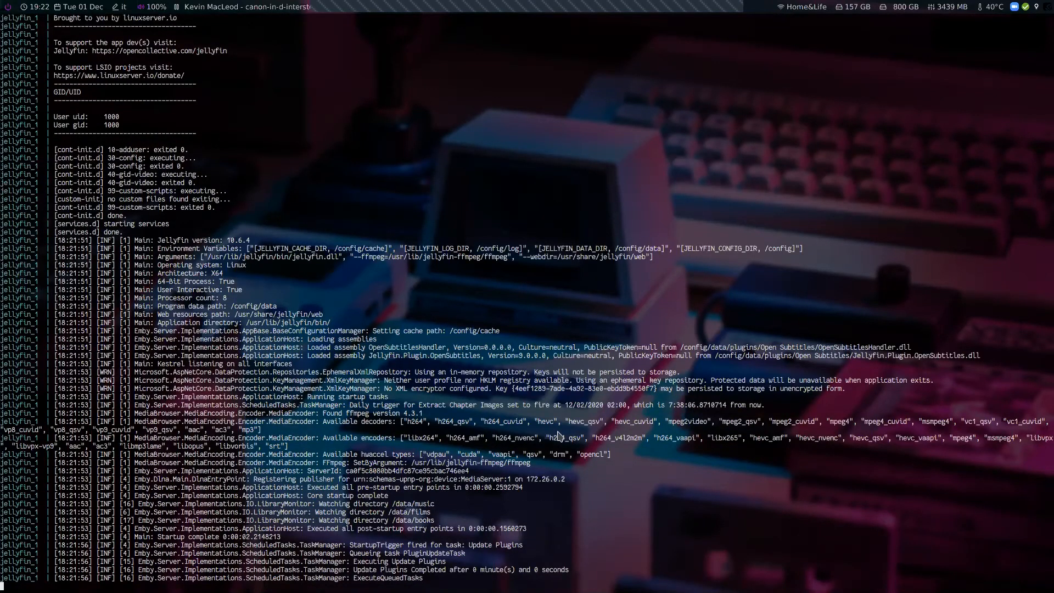
Reload the Dashboard tab and close the tab that failed to load
{"action": "key", "text": "alt+Tab"}
{"action": "left_click", "coordinate": [54, 25]}
{"action": "left_click", "coordinate": [47, 43]}
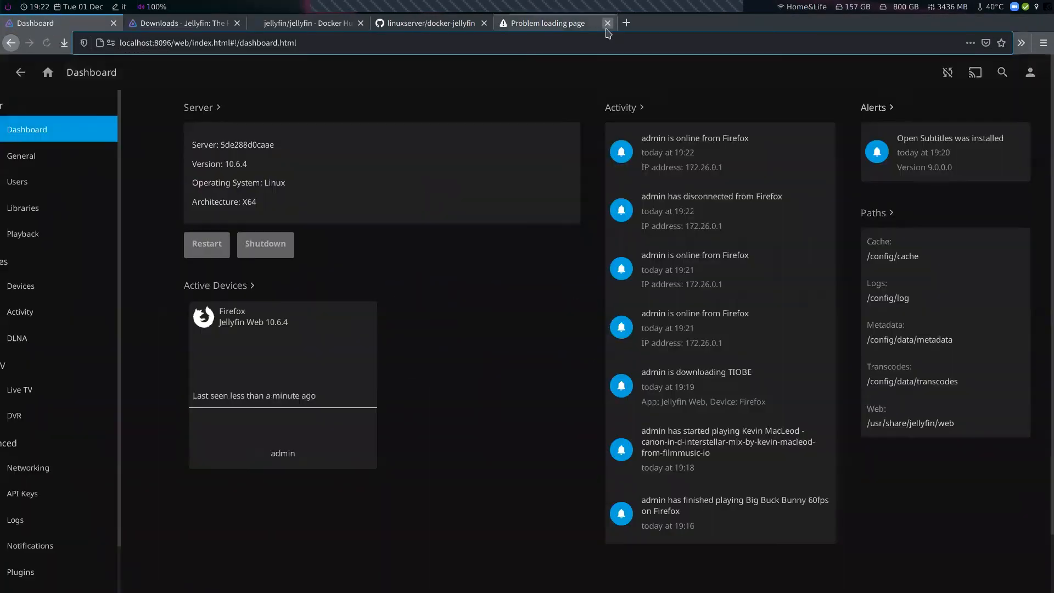
{"action": "left_click", "coordinate": [607, 23]}
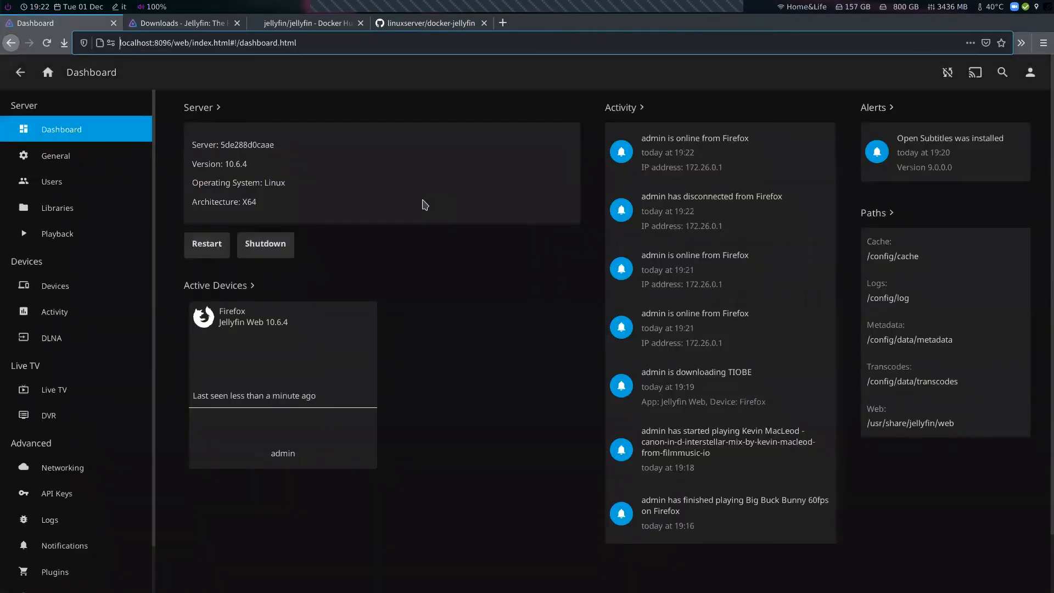
Open the Open Subtitles plugin settings from the installed plugins, inspect its username and password fields, and return home
{"action": "scroll", "coordinate": [99, 291], "scroll_direction": "down", "scroll_amount": 2}
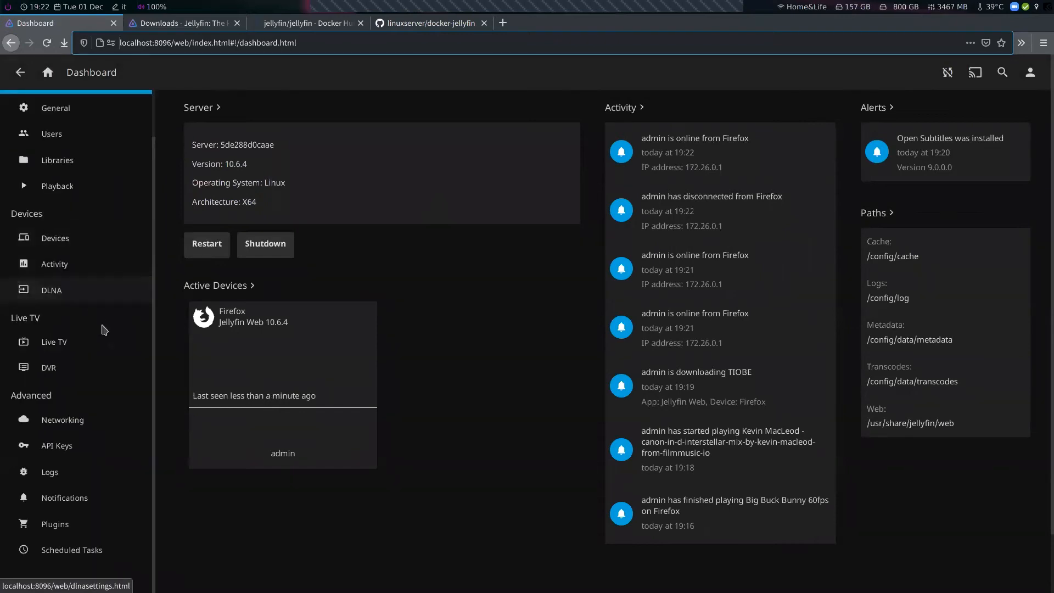
{"action": "left_click", "coordinate": [55, 524]}
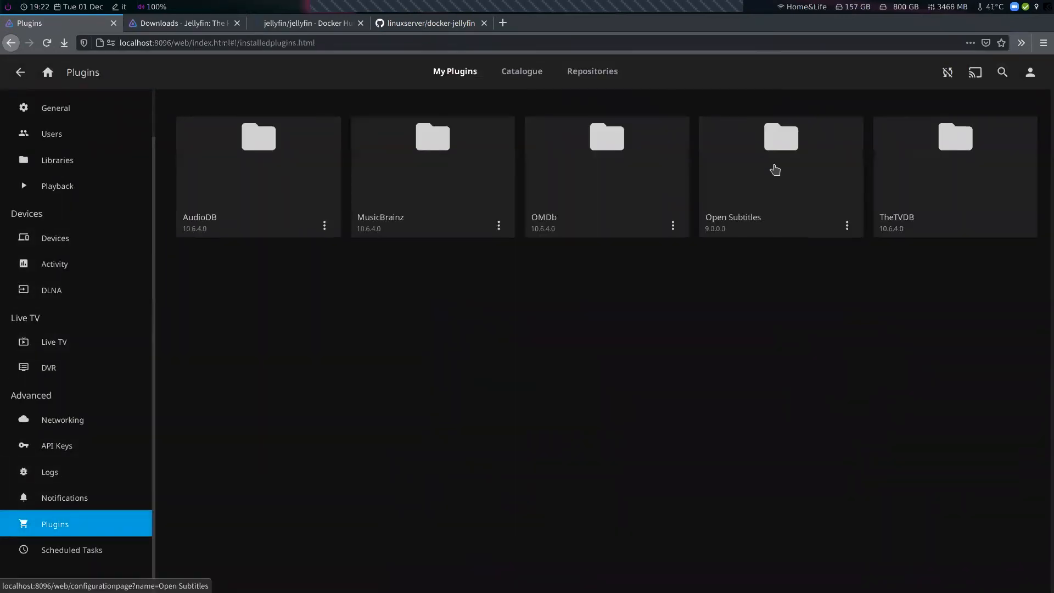
{"action": "left_click", "coordinate": [771, 167]}
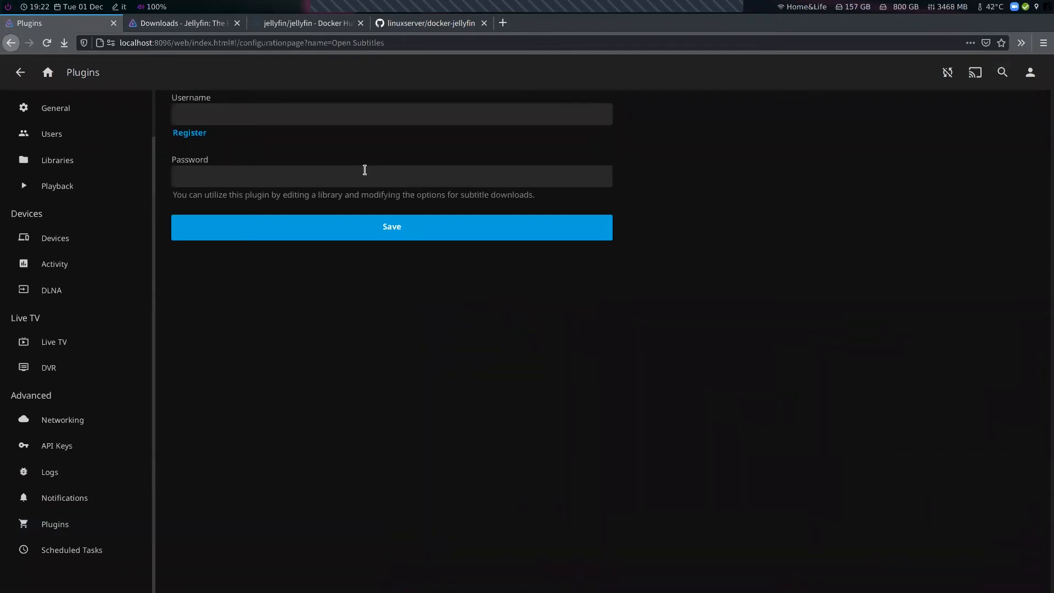
{"action": "left_click", "coordinate": [240, 118]}
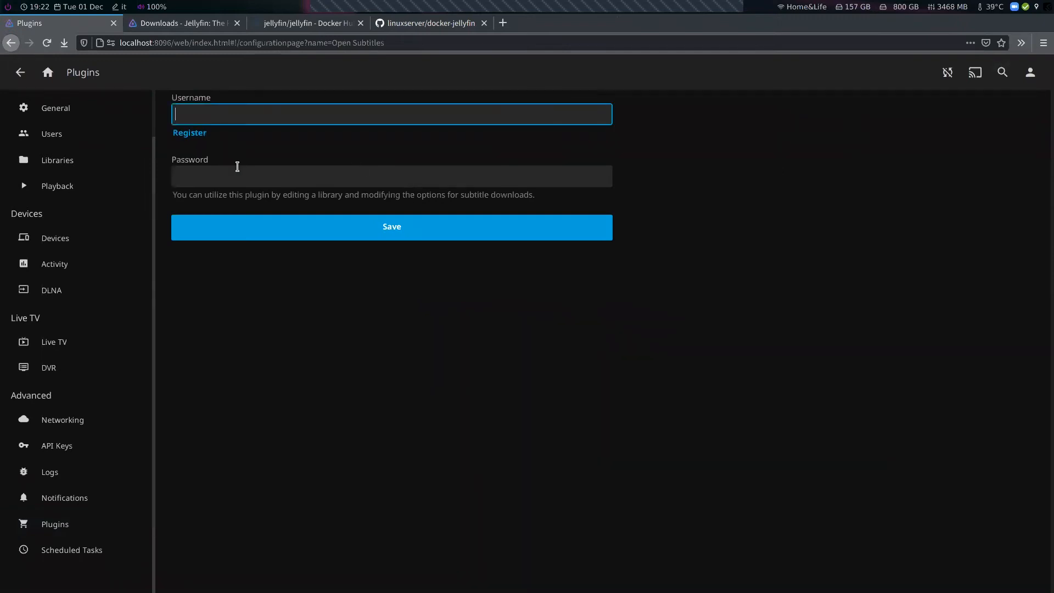
{"action": "left_click", "coordinate": [241, 178]}
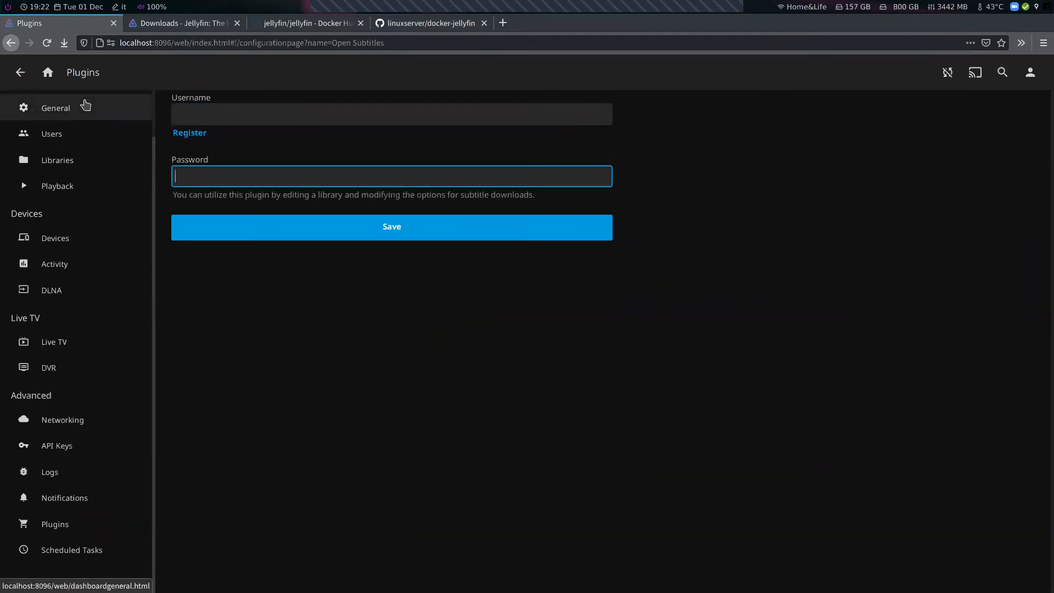
{"action": "left_click", "coordinate": [85, 104]}
{"action": "left_click", "coordinate": [48, 71]}
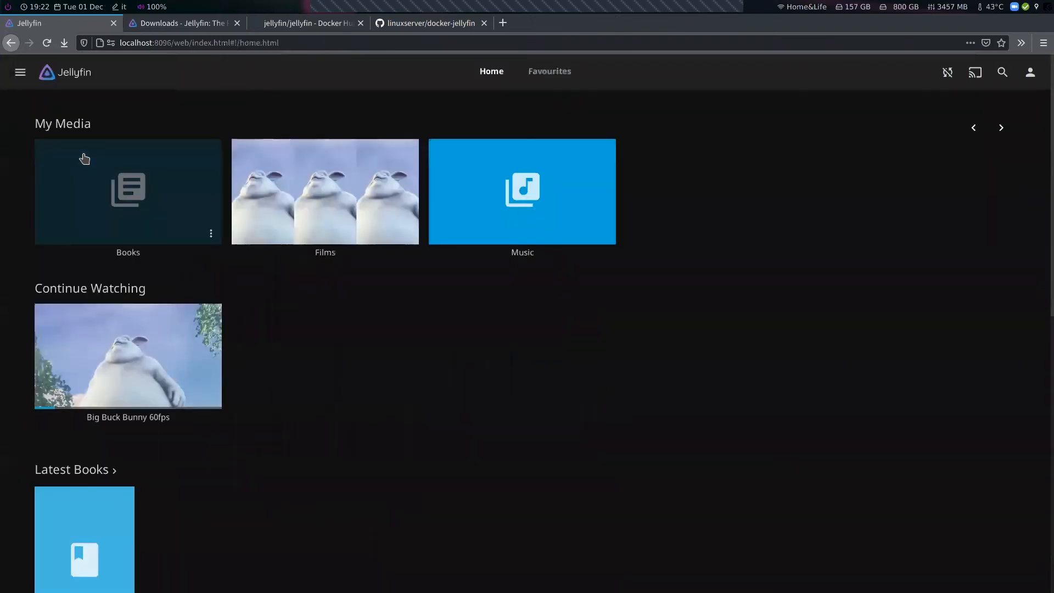
Open Big Buck Bunny 60fps from the Films library, look through its item menu, and return home
{"action": "left_click", "coordinate": [309, 215]}
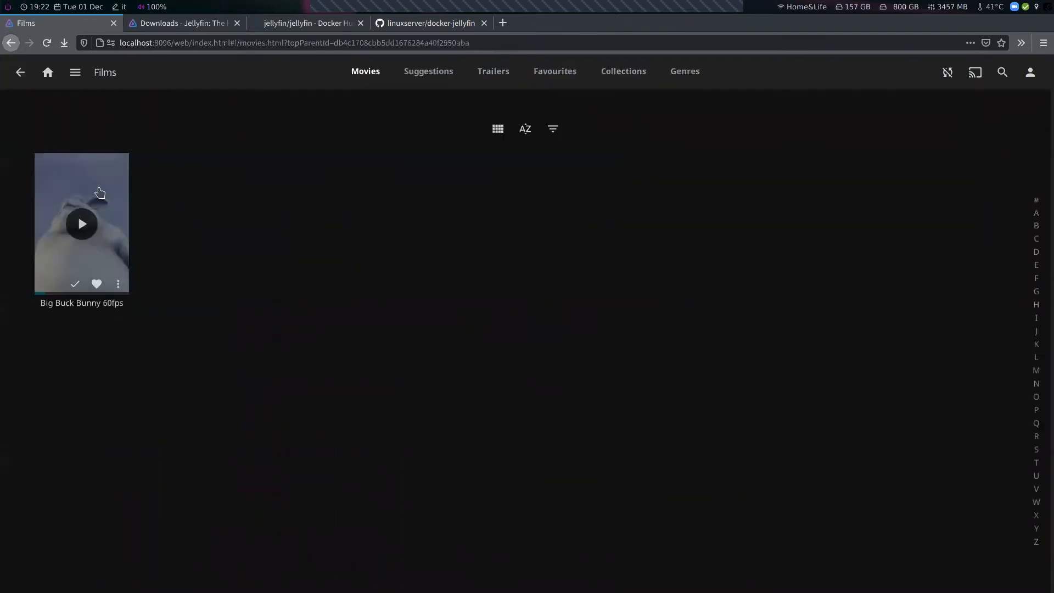
{"action": "left_click", "coordinate": [99, 192]}
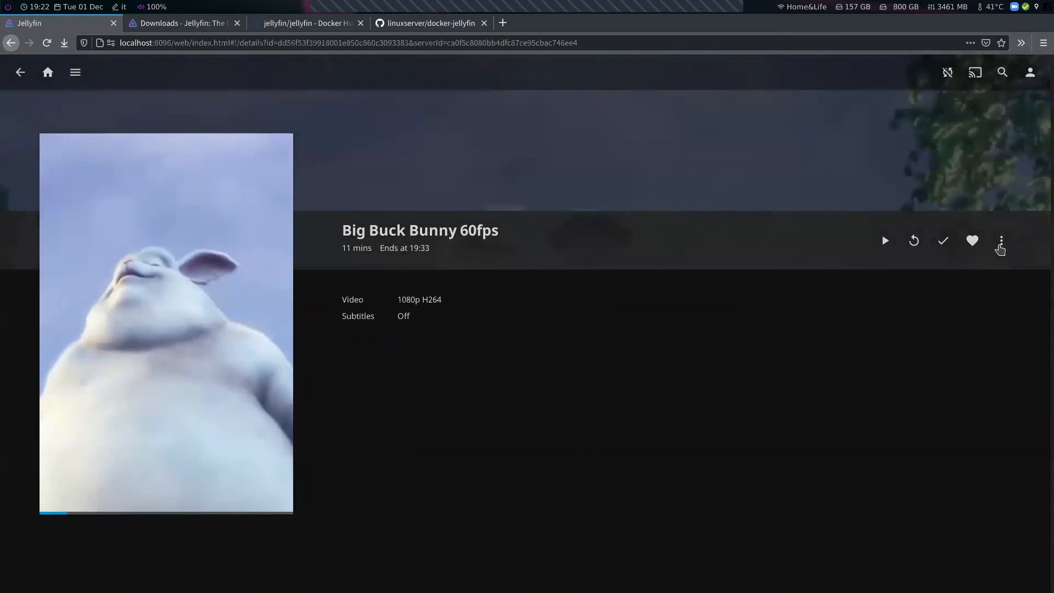
{"action": "left_click", "coordinate": [1000, 242]}
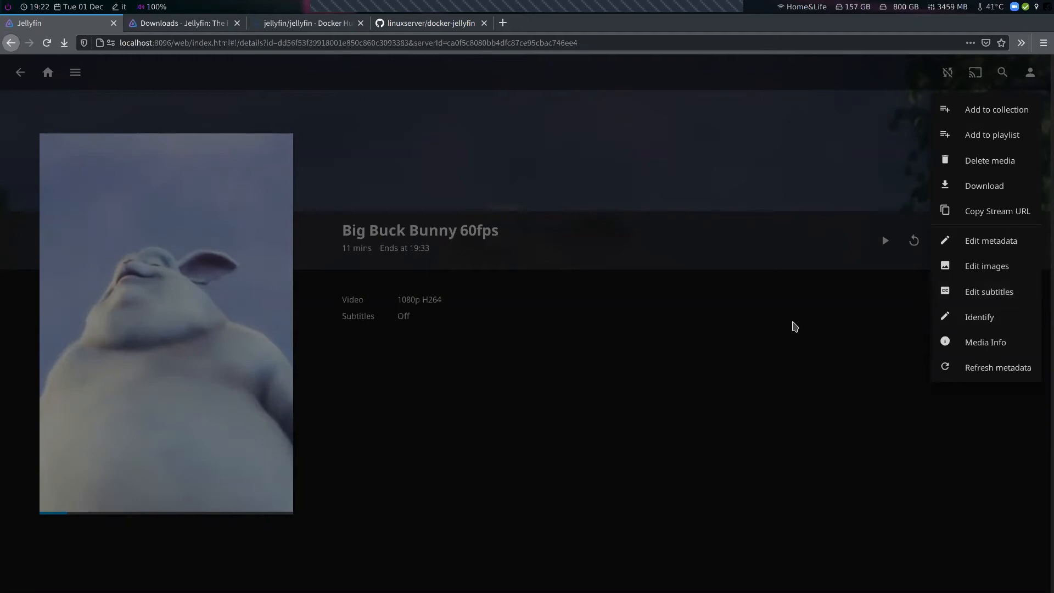
{"action": "left_click", "coordinate": [794, 326]}
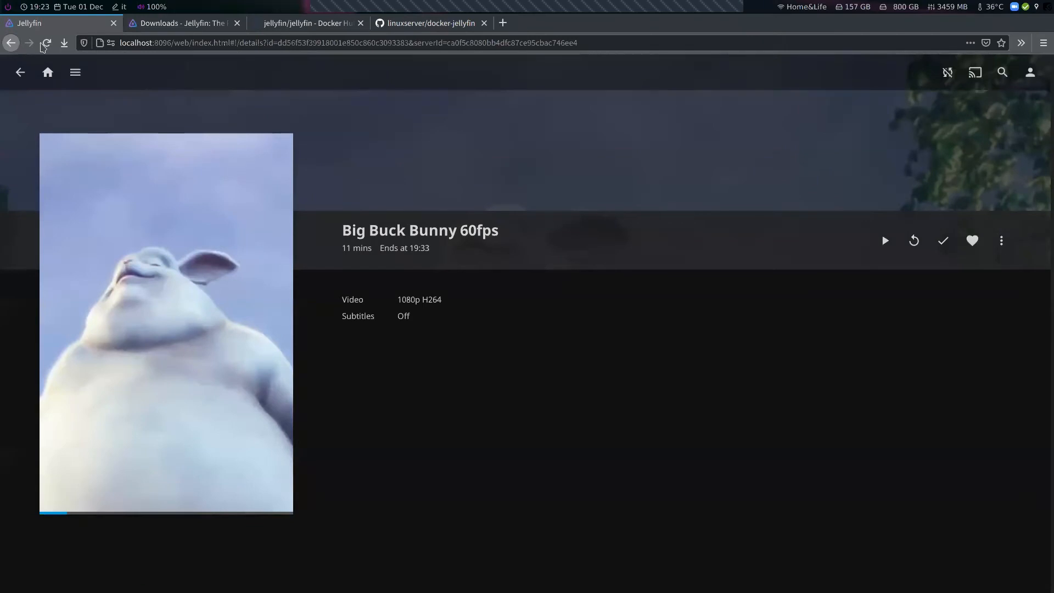
{"action": "left_click", "coordinate": [47, 73]}
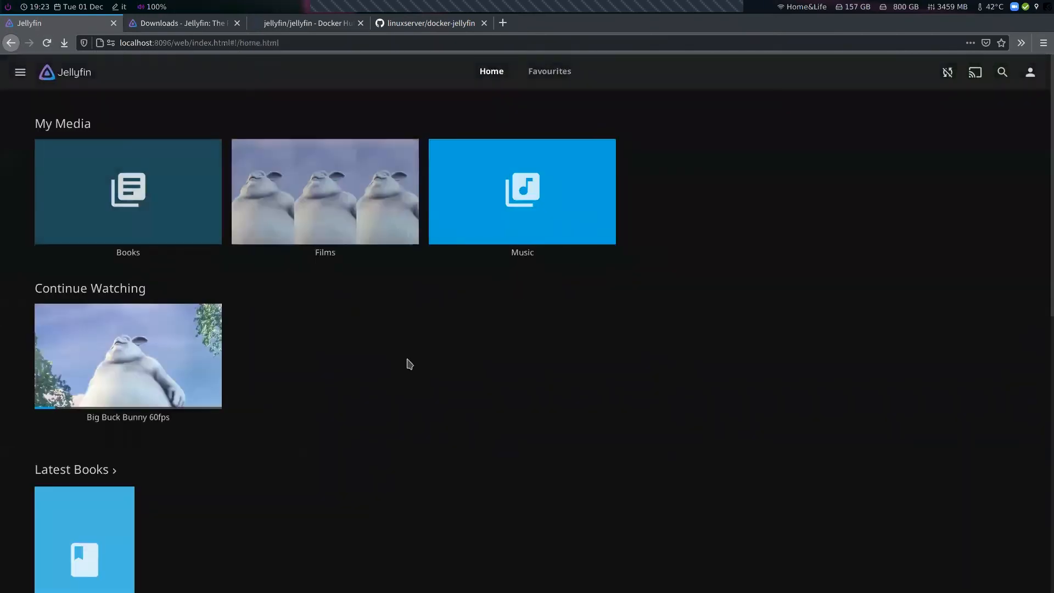
{"action": "scroll", "coordinate": [410, 364], "scroll_direction": "down", "scroll_amount": 5}
{"action": "scroll", "coordinate": [409, 364], "scroll_direction": "up", "scroll_amount": 5}
{"action": "scroll", "coordinate": [411, 365], "scroll_direction": "down", "scroll_amount": 5}
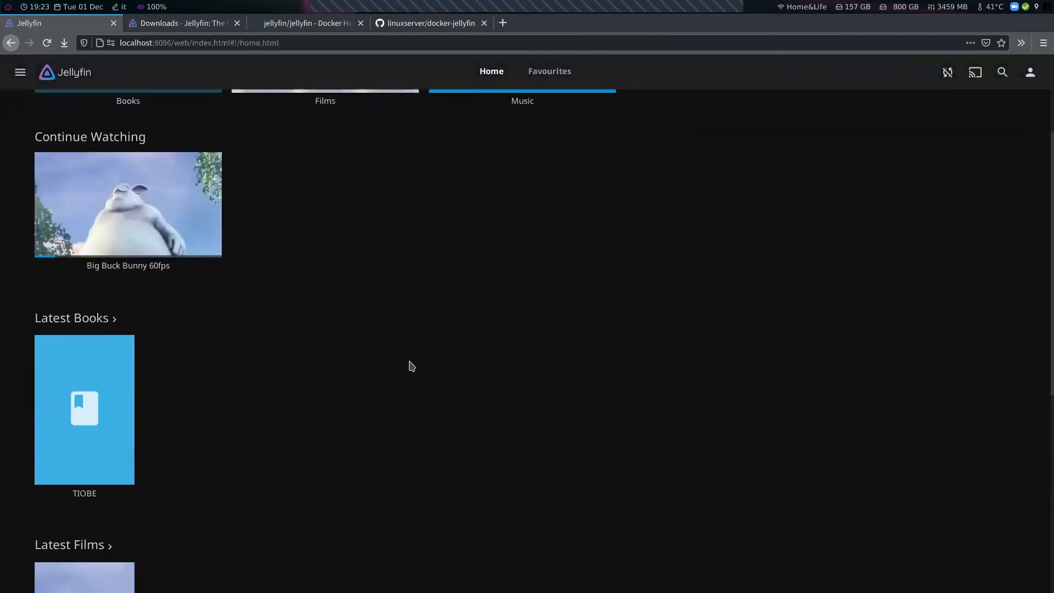
{"action": "scroll", "coordinate": [412, 365], "scroll_direction": "down", "scroll_amount": 3}
{"action": "scroll", "coordinate": [411, 365], "scroll_direction": "up", "scroll_amount": 8}
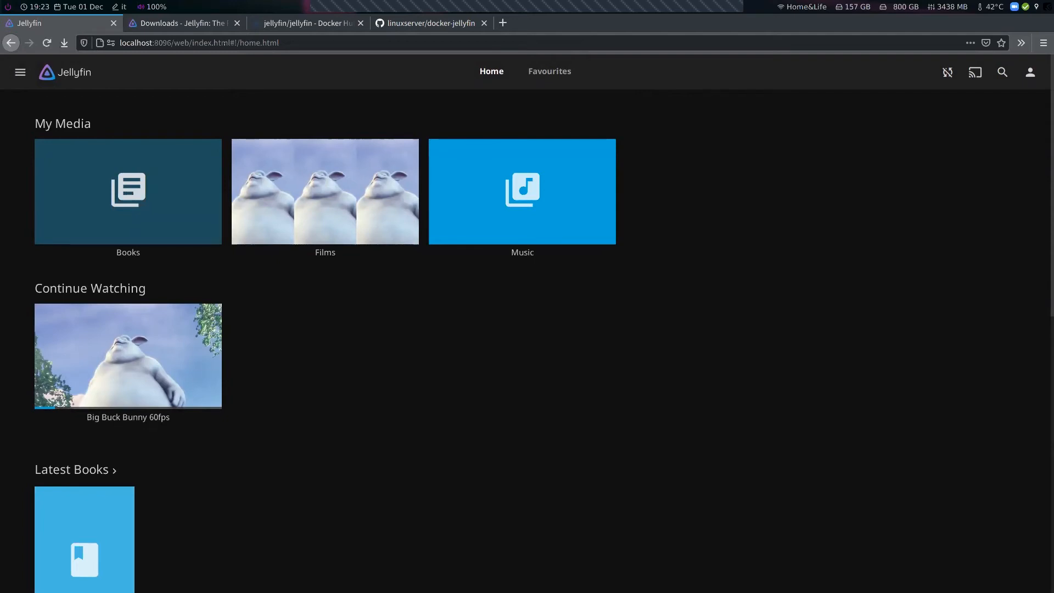
Switch to the linuxserver docker-jellyfin page and highlight the devices section of its docker-compose example
{"action": "key", "text": "ctrl+Tab"}
{"action": "key", "text": "ctrl+Tab"}
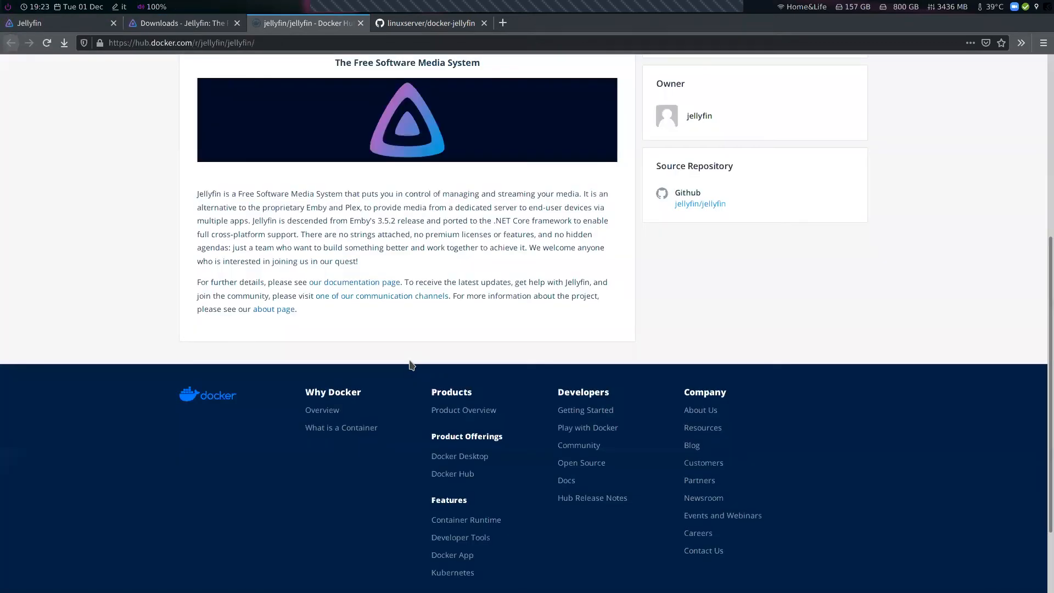
{"action": "key", "text": "ctrl+Tab"}
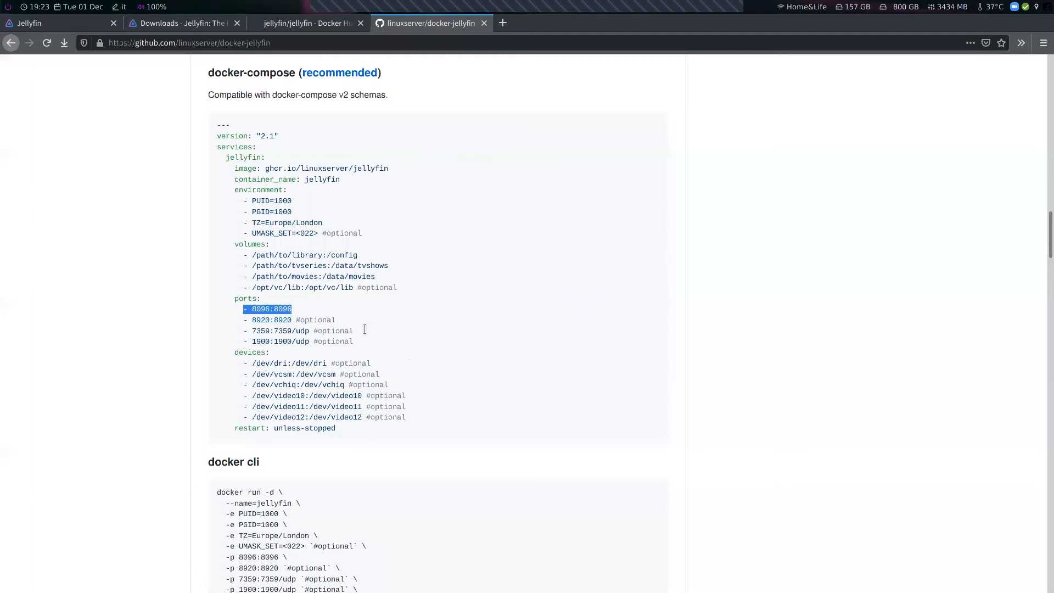
{"action": "left_click_drag", "start_coordinate": [419, 416], "coordinate": [197, 347]}
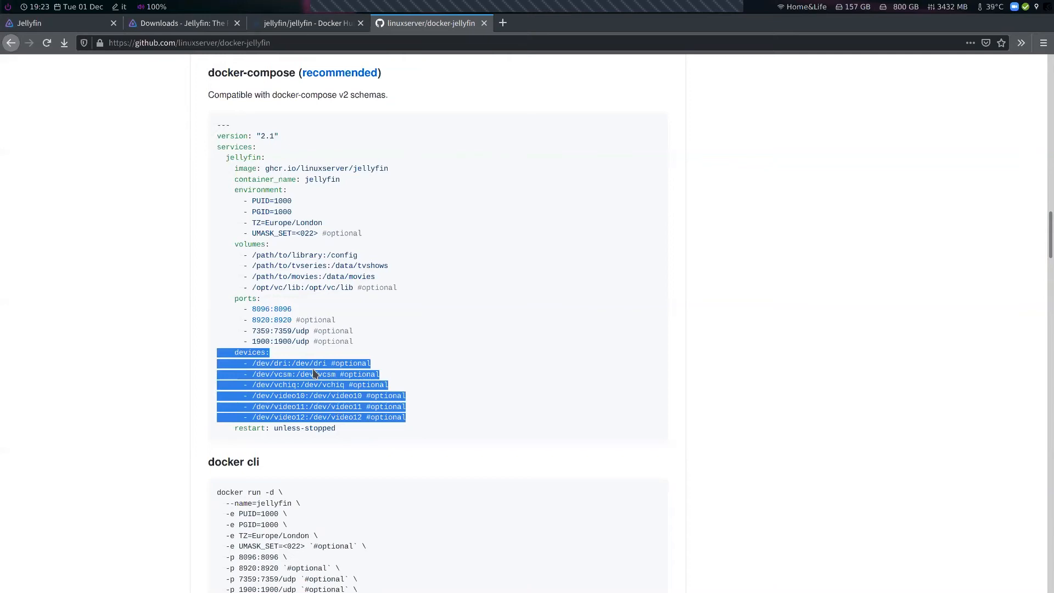
Highlight the /opt/vc/lib volume line and the devices section in the docker-compose example
{"action": "left_click_drag", "start_coordinate": [400, 288], "coordinate": [218, 288]}
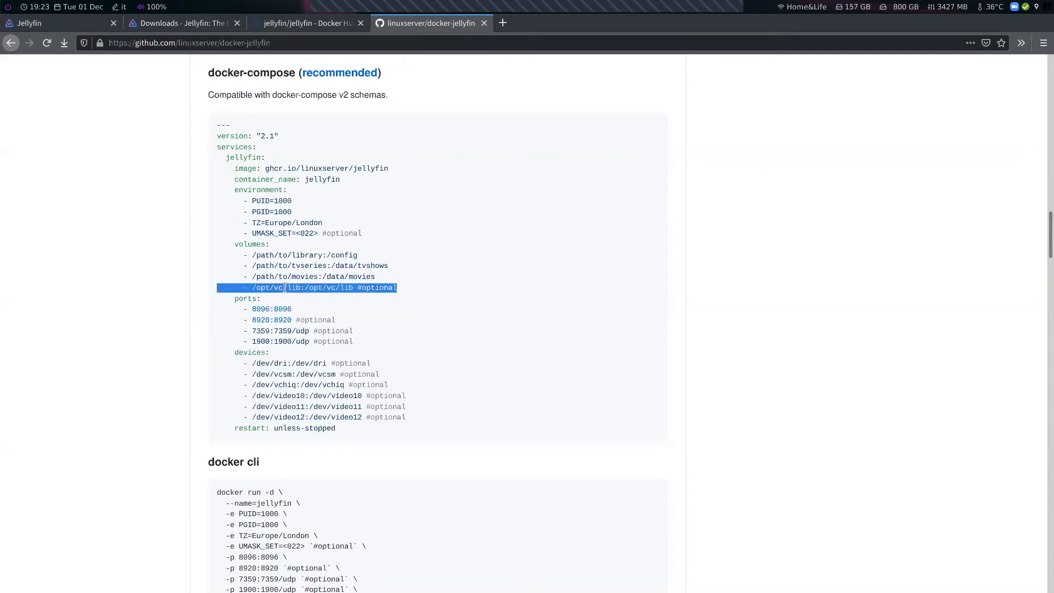
{"action": "left_click_drag", "start_coordinate": [195, 354], "coordinate": [407, 418]}
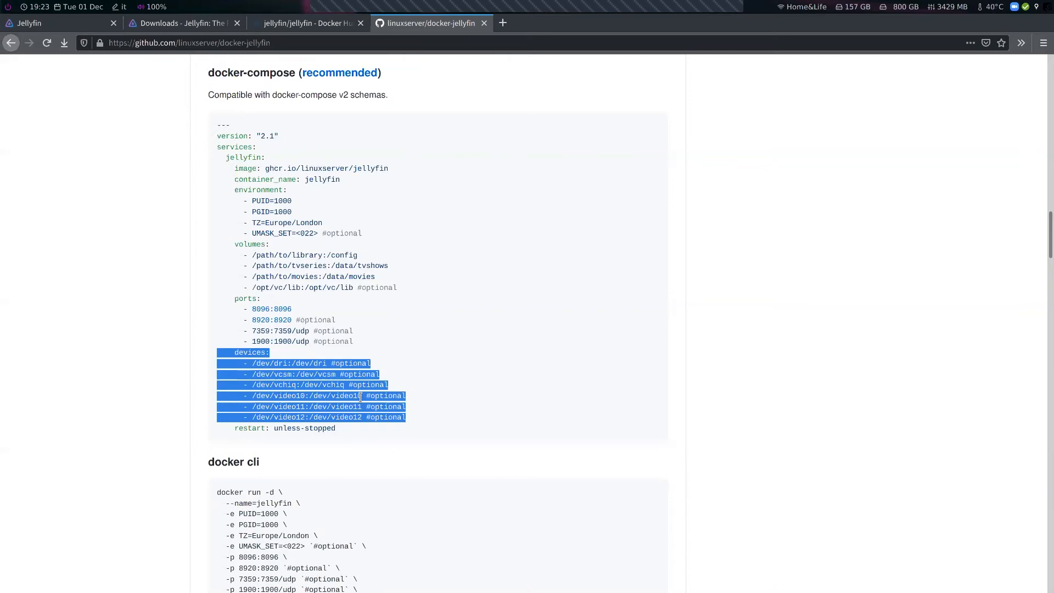
Open the Playback transcoding settings from the Jellyfin dashboard and view the hardware acceleration options
{"action": "left_click", "coordinate": [63, 23]}
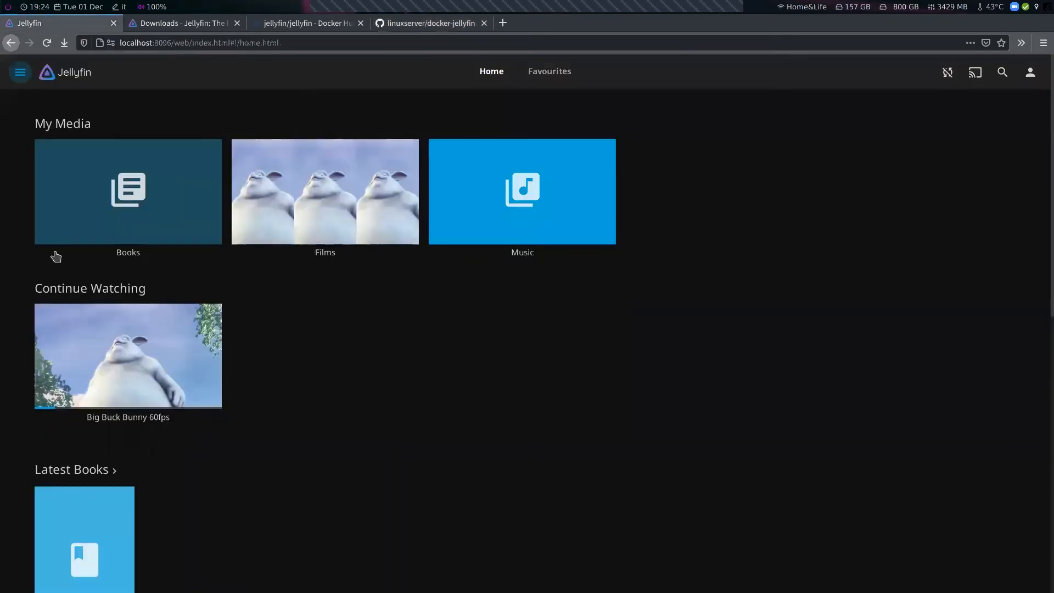
{"action": "left_click", "coordinate": [52, 324]}
{"action": "left_click", "coordinate": [344, 395]}
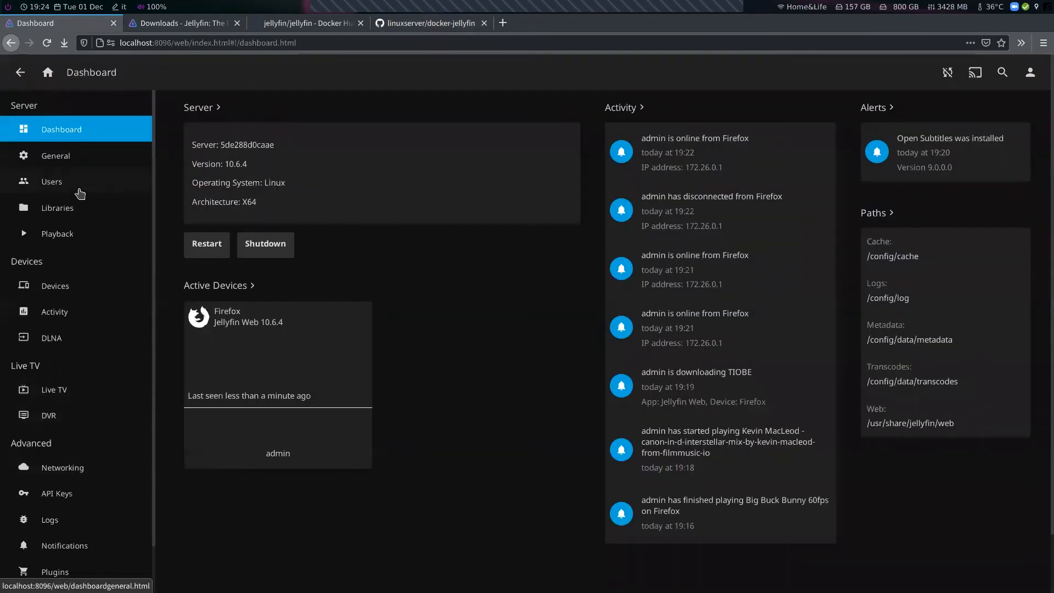
{"action": "left_click", "coordinate": [77, 234]}
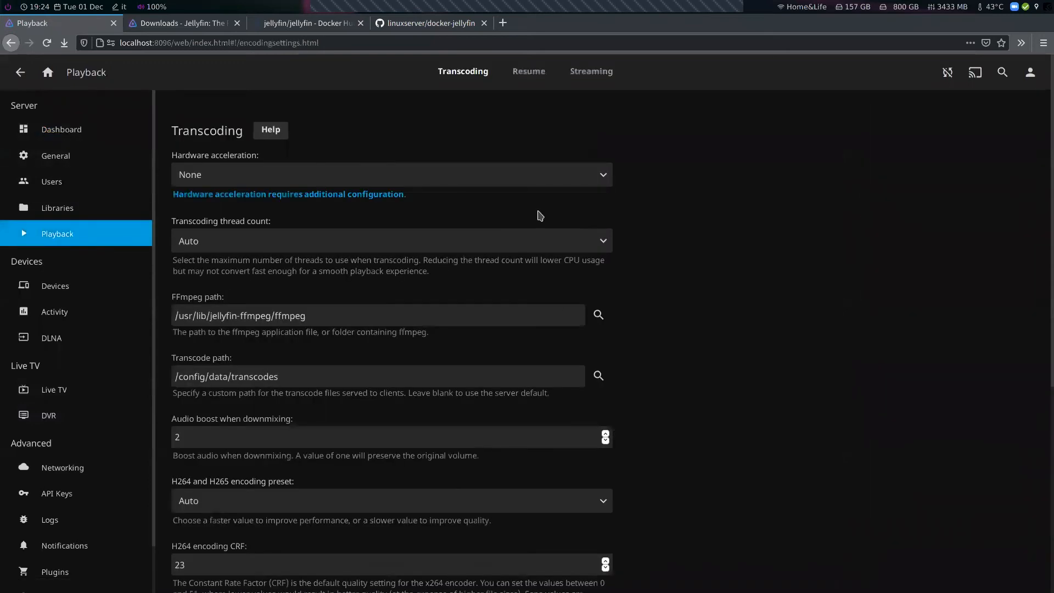
{"action": "left_click", "coordinate": [540, 176]}
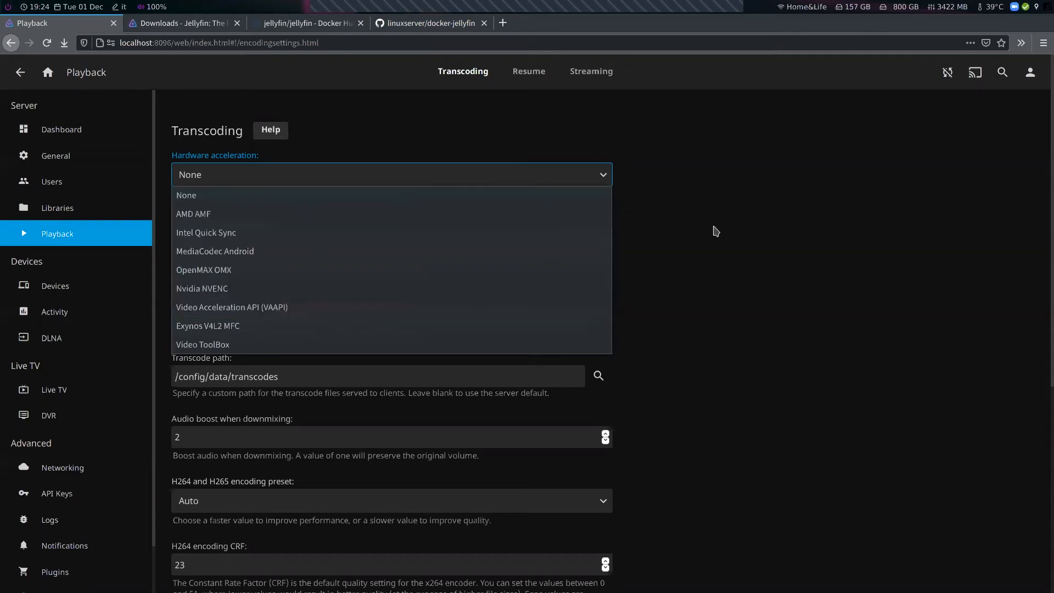
{"action": "left_click", "coordinate": [612, 220]}
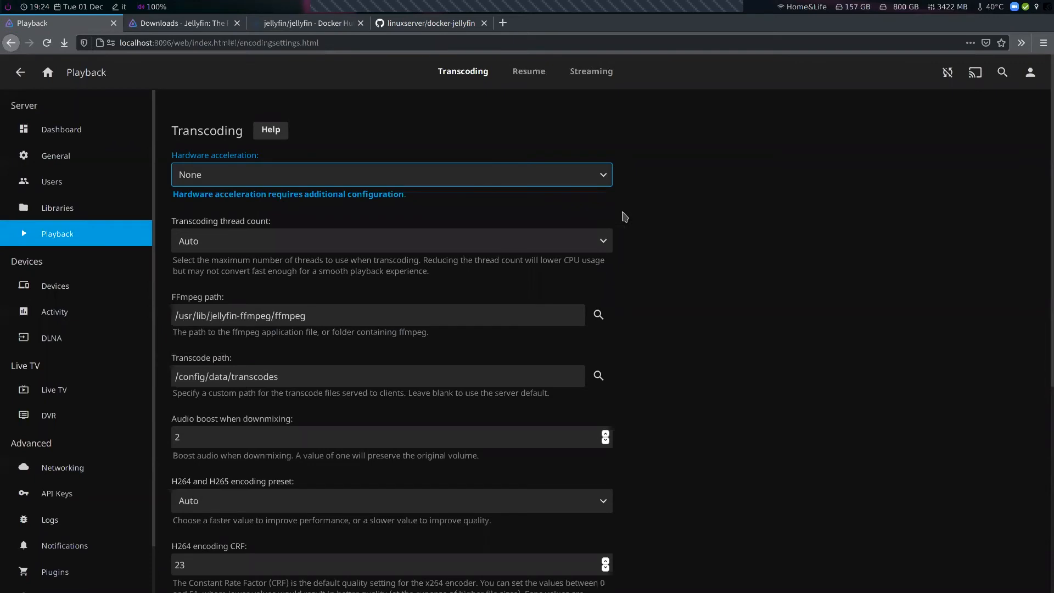
Scroll through the transcoding settings to review the encoding options
{"action": "scroll", "coordinate": [666, 258], "scroll_direction": "down", "scroll_amount": 3}
{"action": "scroll", "coordinate": [662, 224], "scroll_direction": "down", "scroll_amount": 3}
{"action": "scroll", "coordinate": [680, 261], "scroll_direction": "up", "scroll_amount": 3}
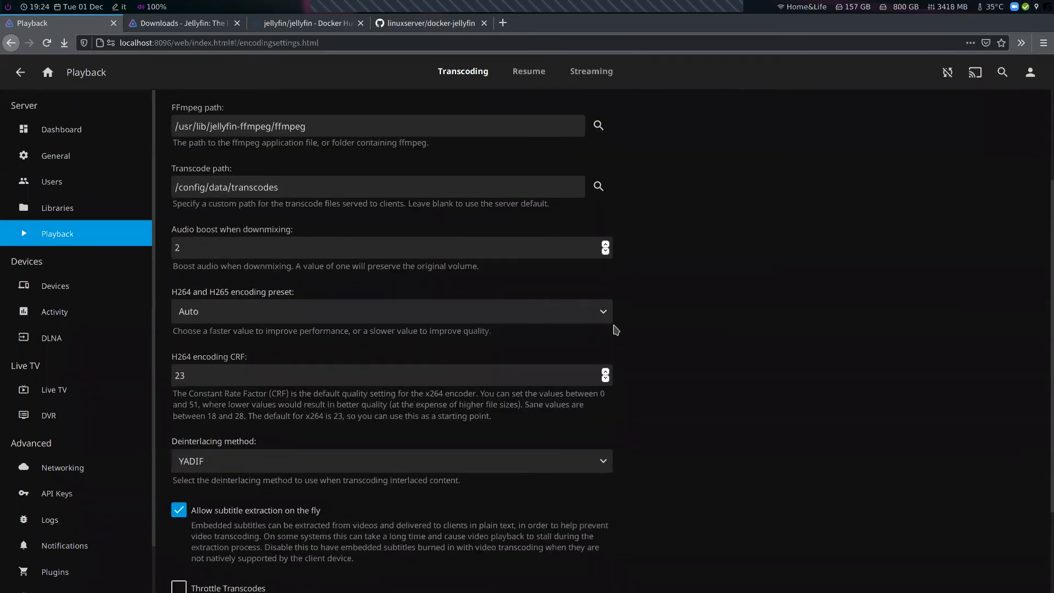
{"action": "double_click", "coordinate": [228, 294]}
{"action": "double_click", "coordinate": [185, 295]}
{"action": "left_click", "coordinate": [614, 293]}
{"action": "scroll", "coordinate": [837, 398], "scroll_direction": "down", "scroll_amount": 2}
{"action": "scroll", "coordinate": [840, 399], "scroll_direction": "up", "scroll_amount": 5}
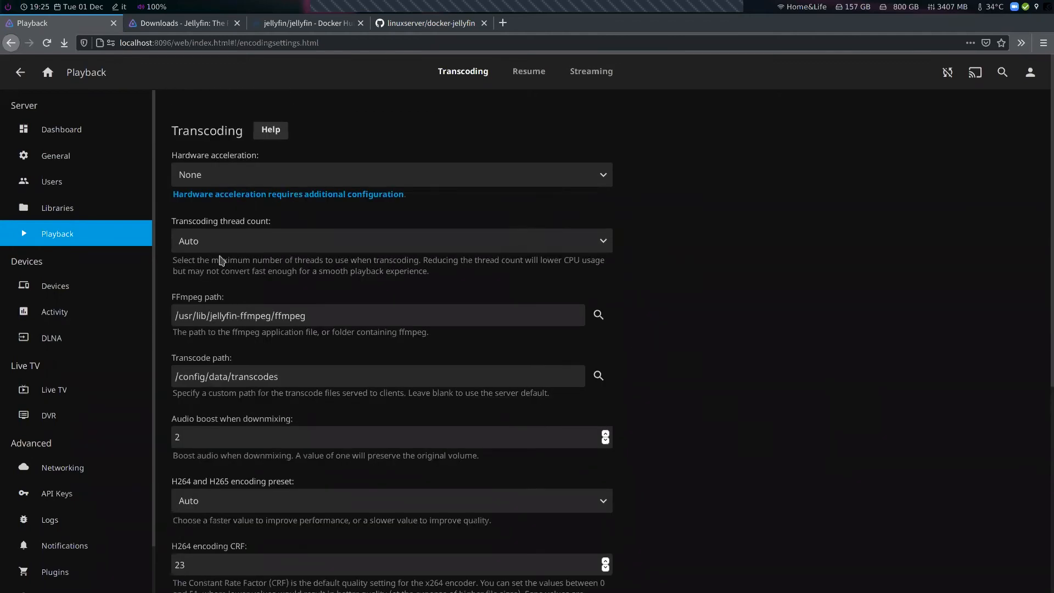
{"action": "scroll", "coordinate": [99, 384], "scroll_direction": "down", "scroll_amount": 1}
{"action": "scroll", "coordinate": [66, 428], "scroll_direction": "up", "scroll_amount": 1}
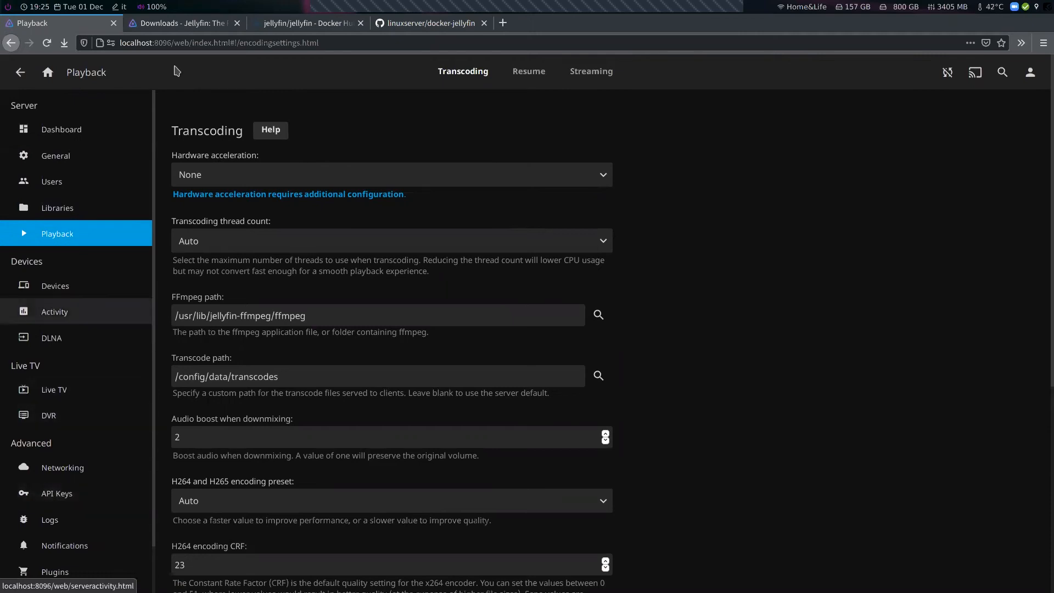
Go to the Jellyfin documentation from the downloads page and open the Hardware Acceleration page in a new tab
{"action": "left_click", "coordinate": [198, 22]}
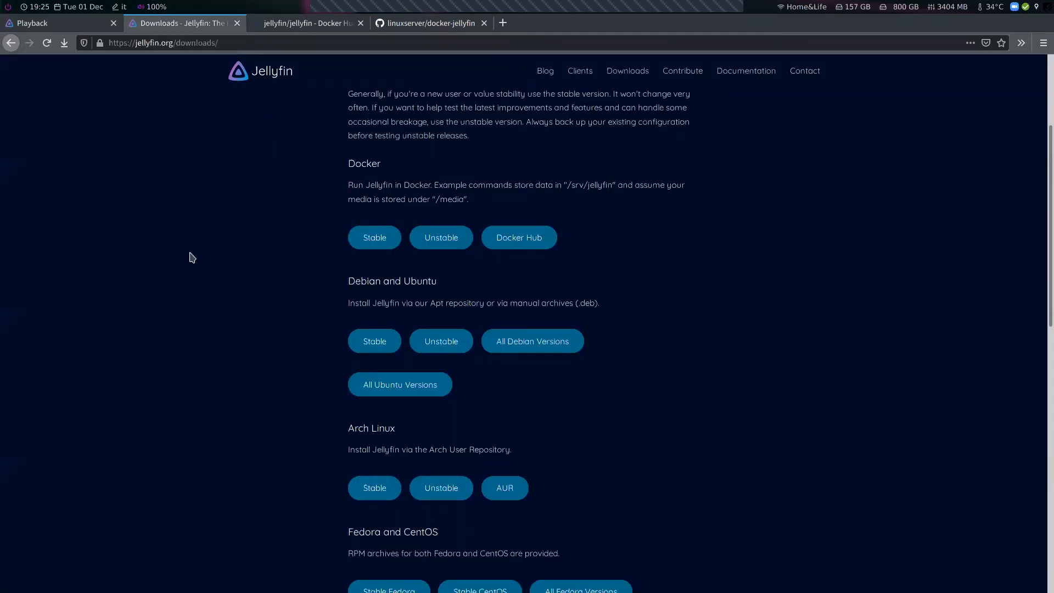
{"action": "scroll", "coordinate": [189, 241], "scroll_direction": "up", "scroll_amount": 3}
{"action": "left_click", "coordinate": [741, 77]}
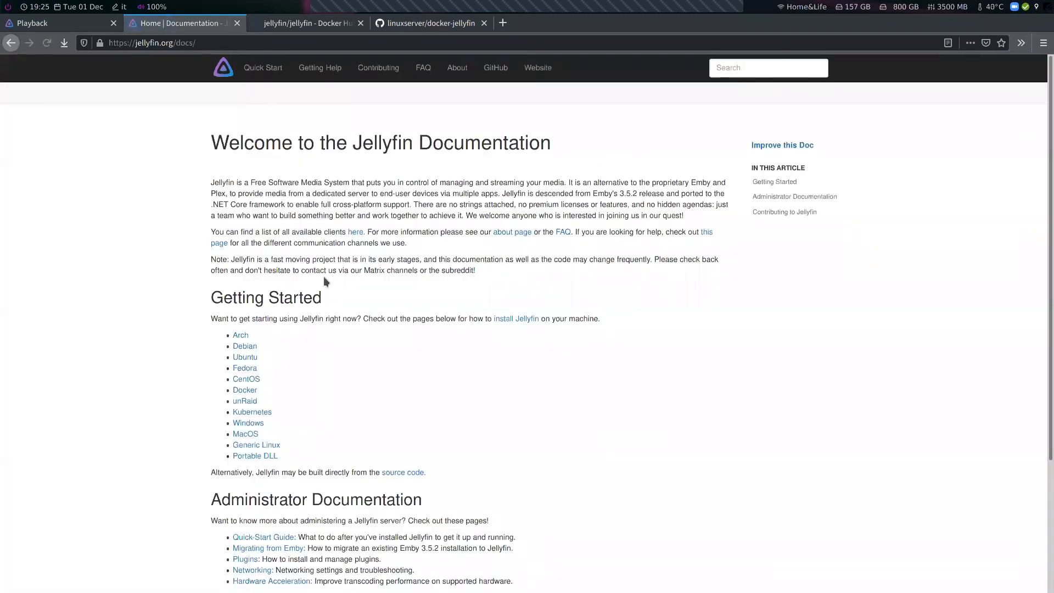
{"action": "scroll", "coordinate": [106, 229], "scroll_direction": "down", "scroll_amount": 3}
{"action": "scroll", "coordinate": [106, 229], "scroll_direction": "down", "scroll_amount": 3}
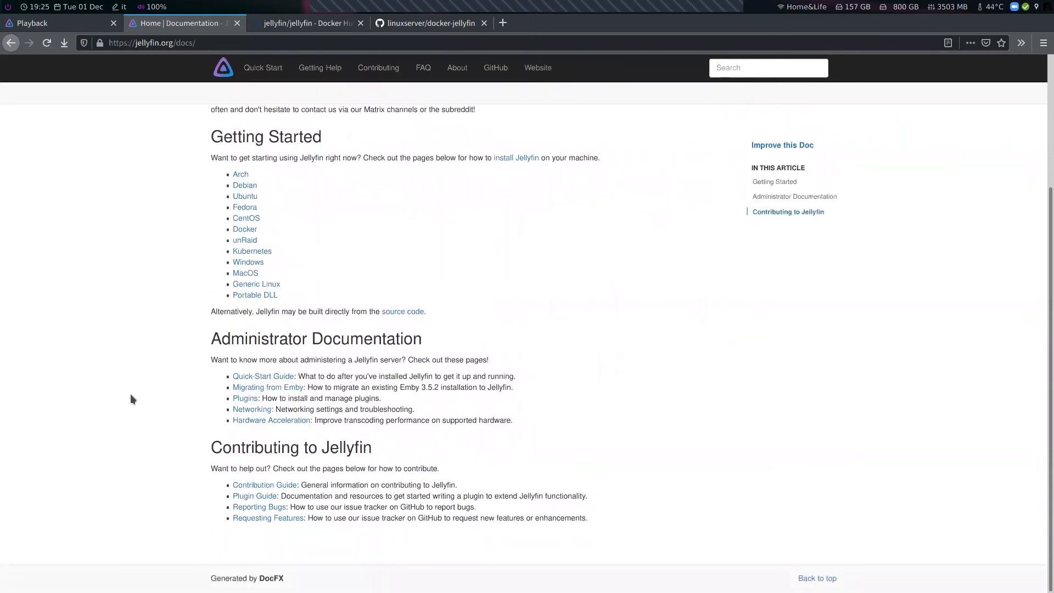
{"action": "right_click", "coordinate": [245, 420]}
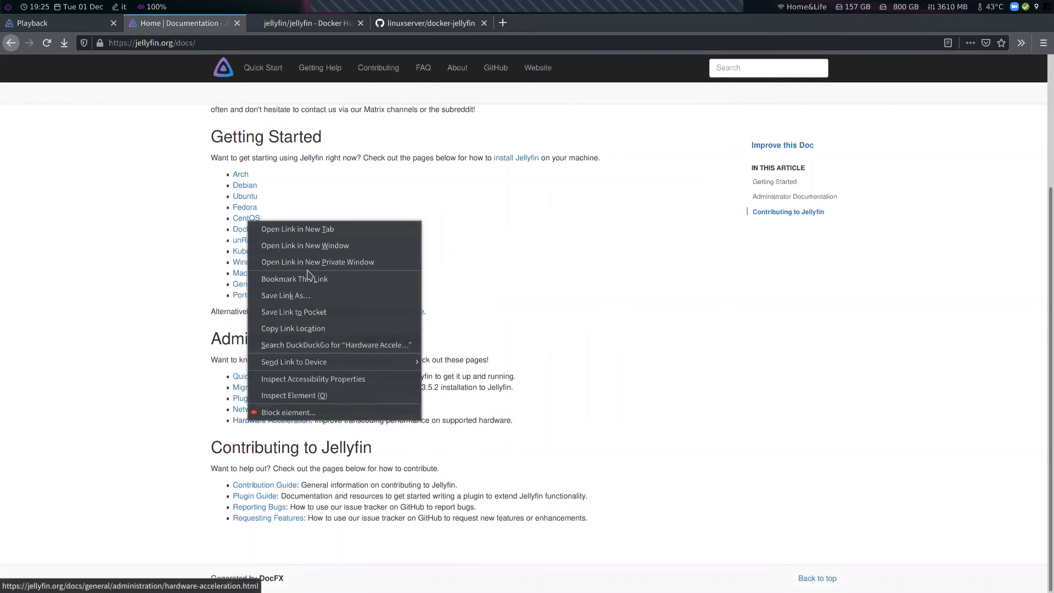
{"action": "left_click", "coordinate": [321, 229]}
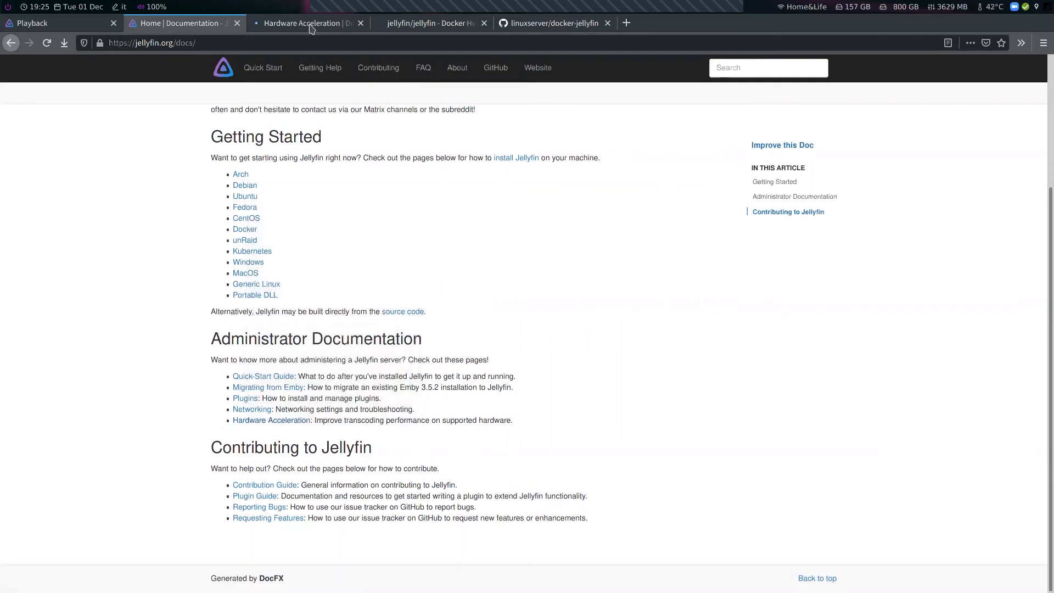
Read the Hardware Acceleration page, focusing on the Acceleration on Docker section and its compose example
{"action": "key", "text": "ctrl+Tab"}
{"action": "scroll", "coordinate": [602, 327], "scroll_direction": "down", "scroll_amount": 3}
{"action": "scroll", "coordinate": [673, 324], "scroll_direction": "up", "scroll_amount": 3}
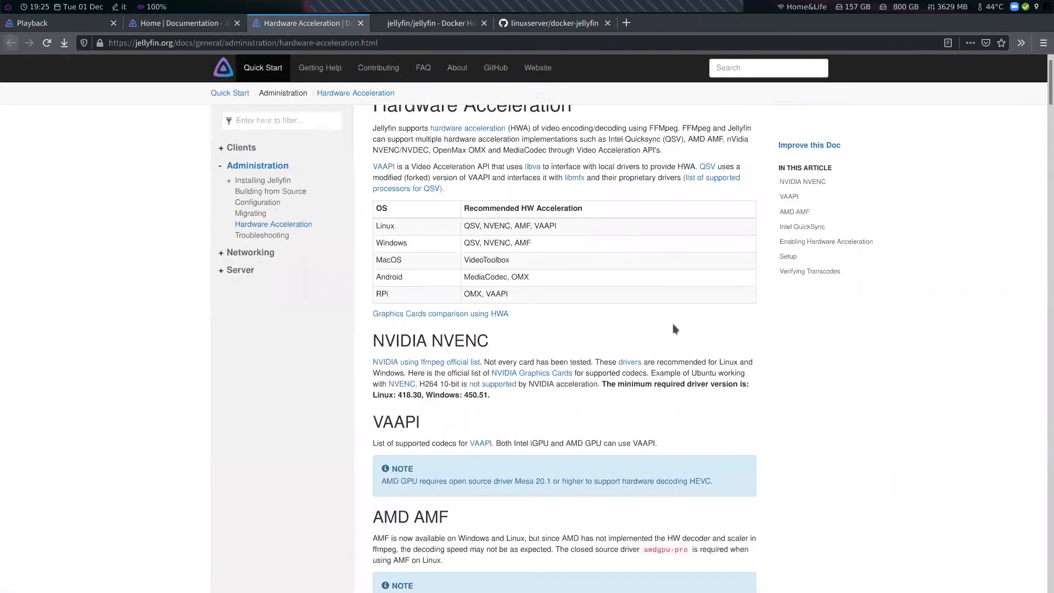
{"action": "scroll", "coordinate": [666, 332], "scroll_direction": "down", "scroll_amount": 15}
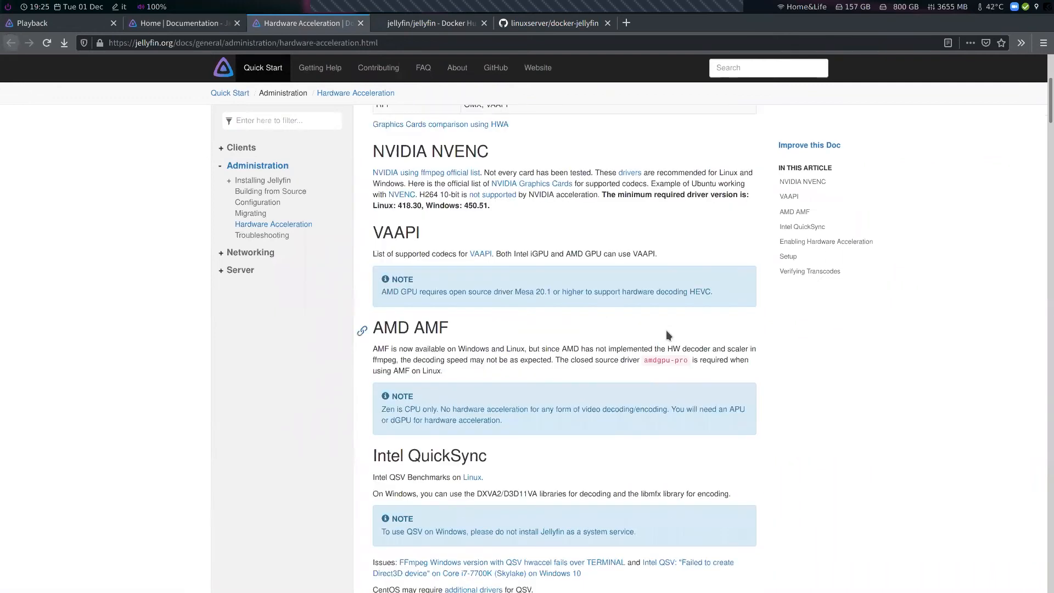
{"action": "scroll", "coordinate": [666, 331], "scroll_direction": "down", "scroll_amount": 2}
{"action": "scroll", "coordinate": [569, 301], "scroll_direction": "up", "scroll_amount": 3}
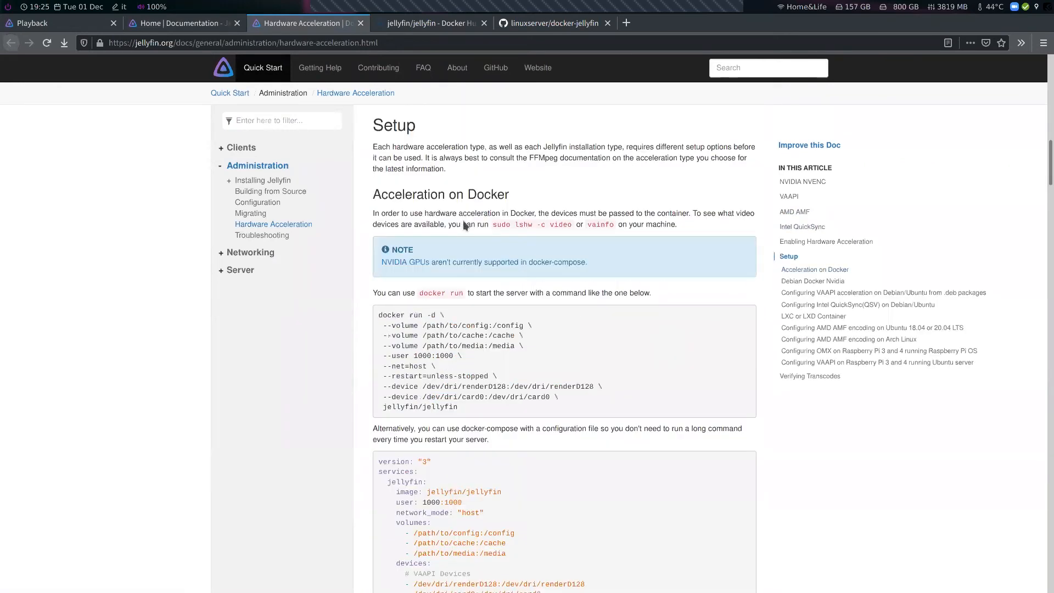
{"action": "left_click_drag", "start_coordinate": [491, 196], "coordinate": [380, 195]}
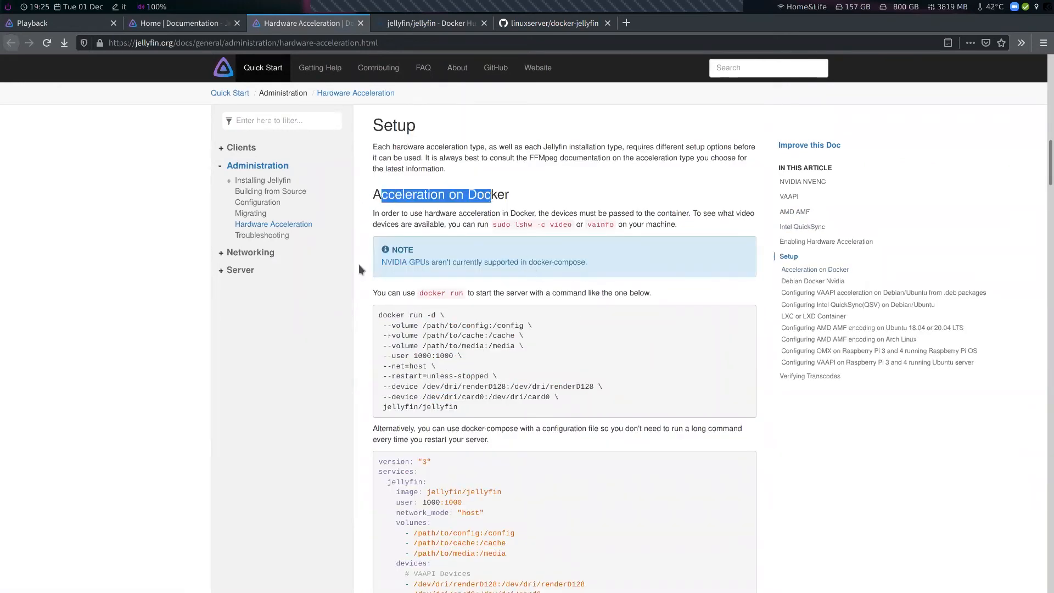
{"action": "scroll", "coordinate": [462, 314], "scroll_direction": "down", "scroll_amount": 2}
{"action": "scroll", "coordinate": [464, 313], "scroll_direction": "down", "scroll_amount": 3}
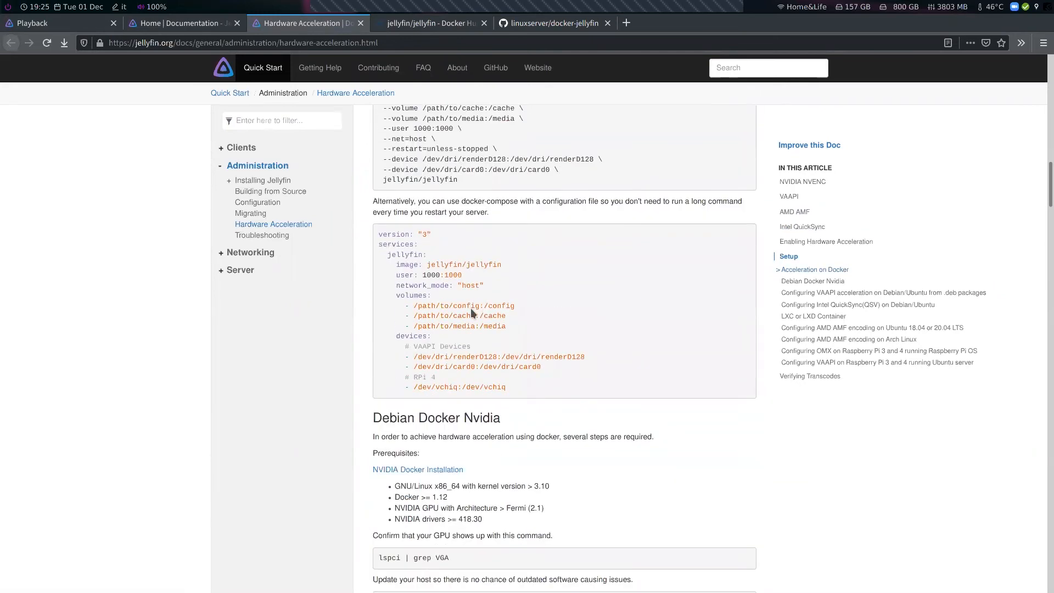
{"action": "scroll", "coordinate": [470, 308], "scroll_direction": "up", "scroll_amount": 3}
{"action": "scroll", "coordinate": [470, 308], "scroll_direction": "down", "scroll_amount": 1}
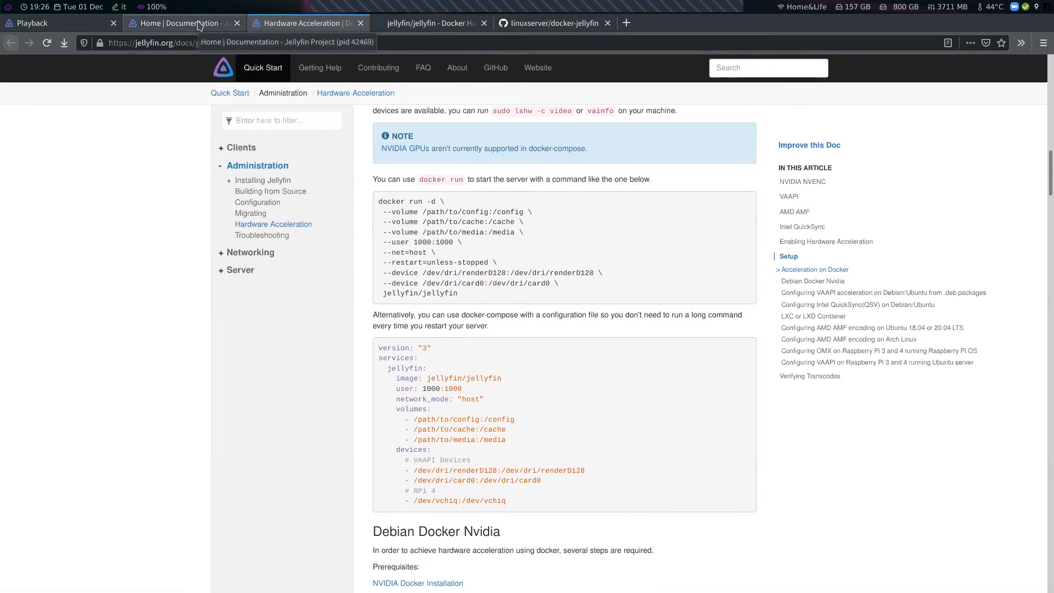
Review the docker cli example and parameters table on the linuxserver docker-jellyfin page
{"action": "left_click", "coordinate": [528, 22]}
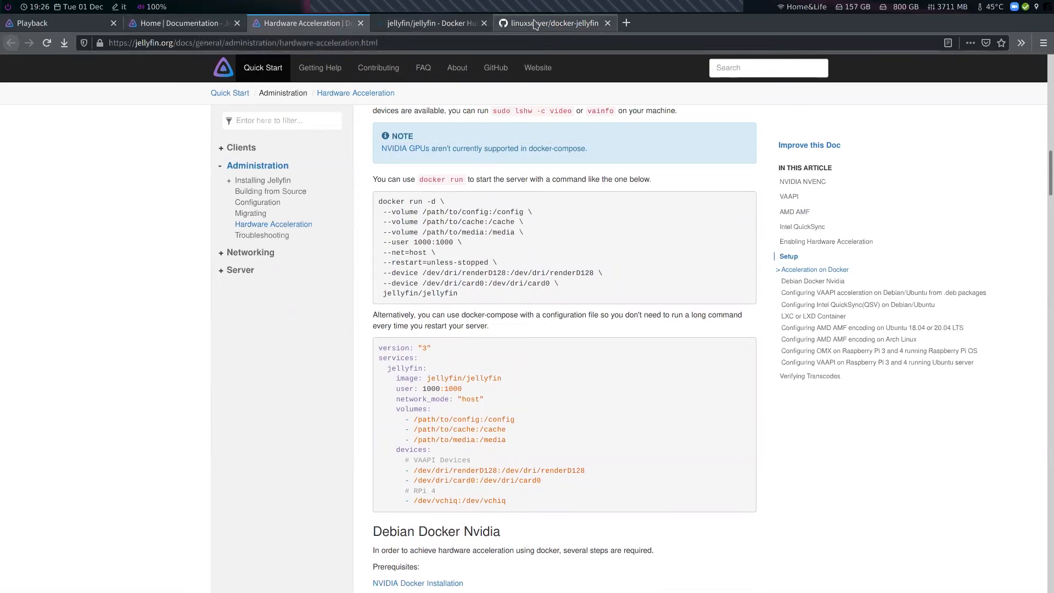
{"action": "scroll", "coordinate": [93, 322], "scroll_direction": "down", "scroll_amount": 3}
{"action": "scroll", "coordinate": [93, 324], "scroll_direction": "down", "scroll_amount": 5}
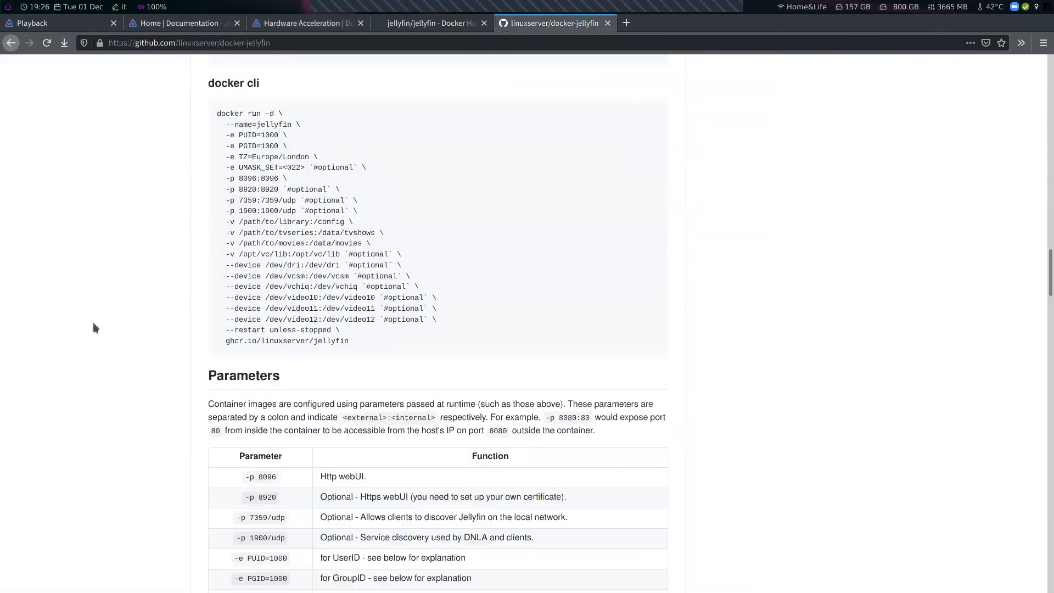
{"action": "scroll", "coordinate": [94, 324], "scroll_direction": "down", "scroll_amount": 6}
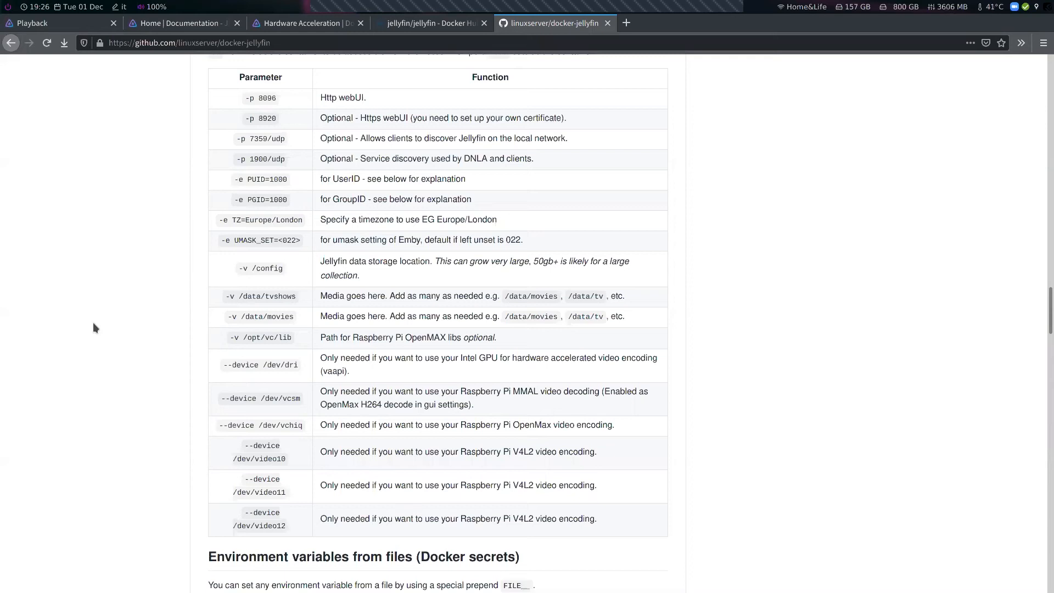
Return to the Jellyfin downloads page and open the Clients page
{"action": "left_click", "coordinate": [195, 23]}
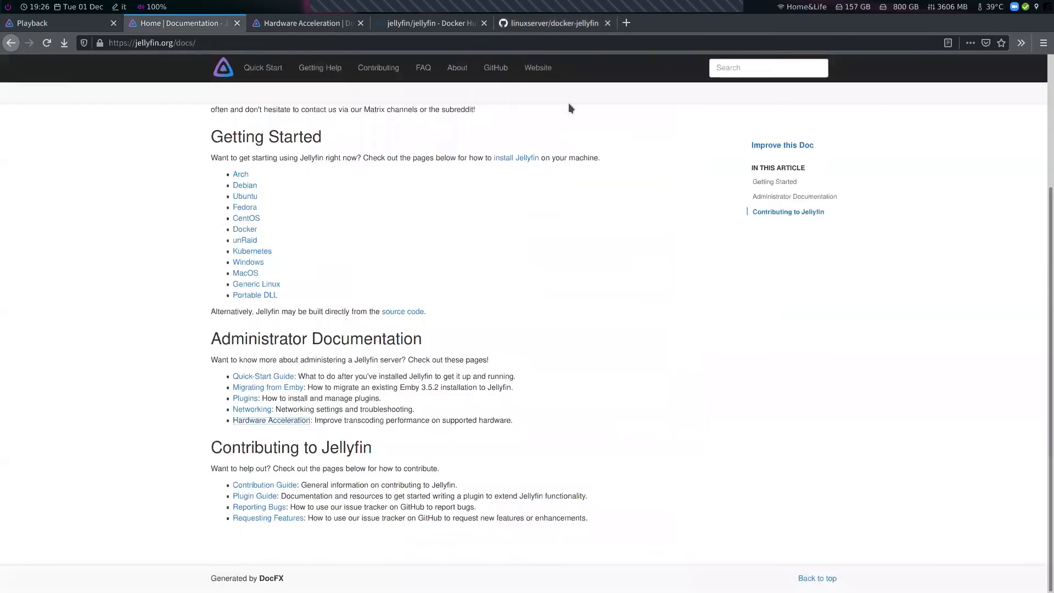
{"action": "left_click", "coordinate": [242, 207]}
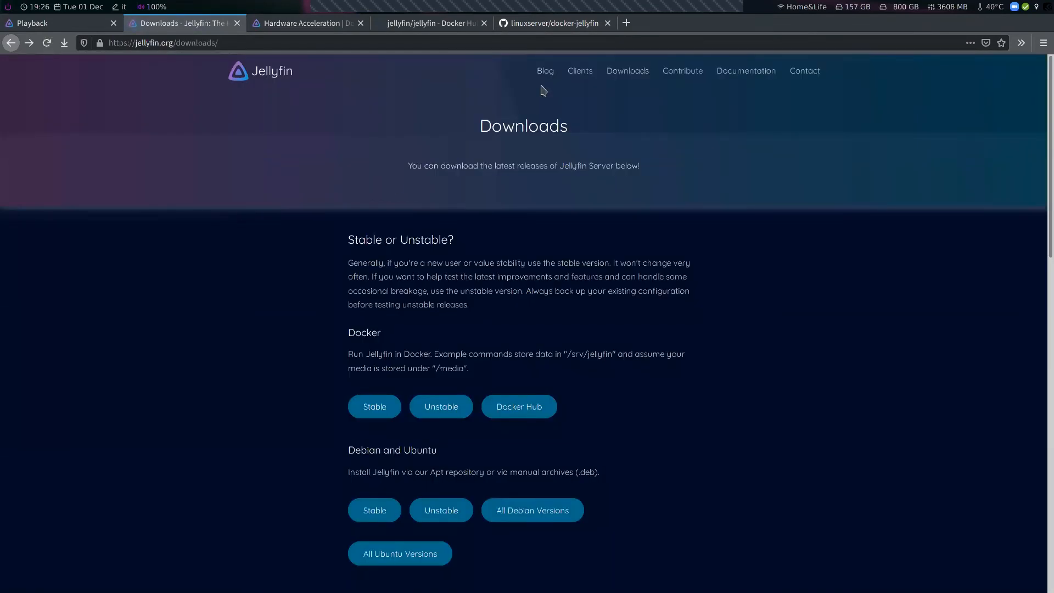
{"action": "left_click", "coordinate": [581, 72]}
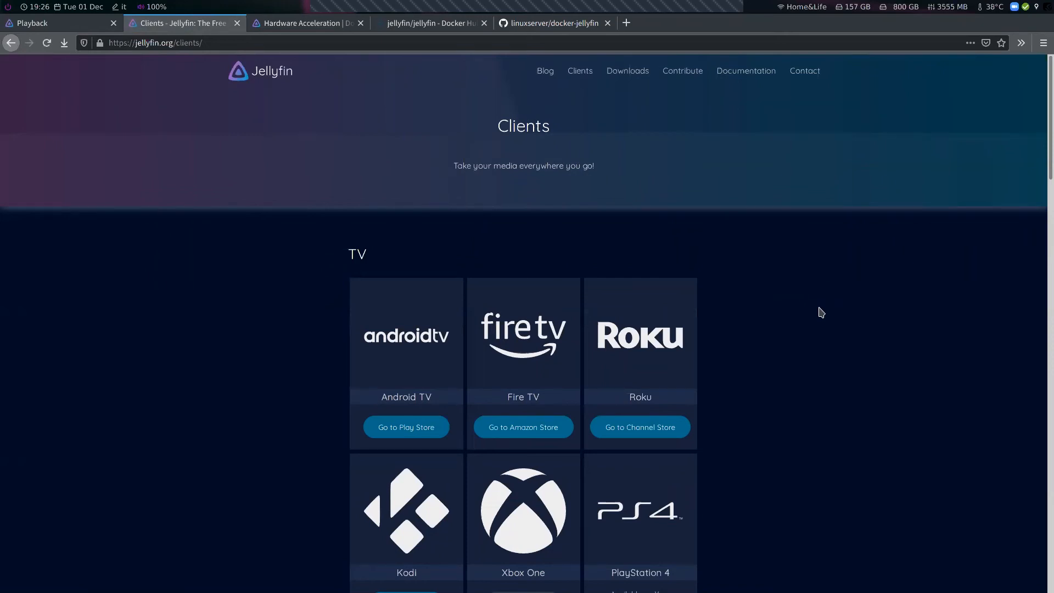
Browse the TV and Mobile client apps listed on the Clients page
{"action": "scroll", "coordinate": [821, 312], "scroll_direction": "down", "scroll_amount": 3}
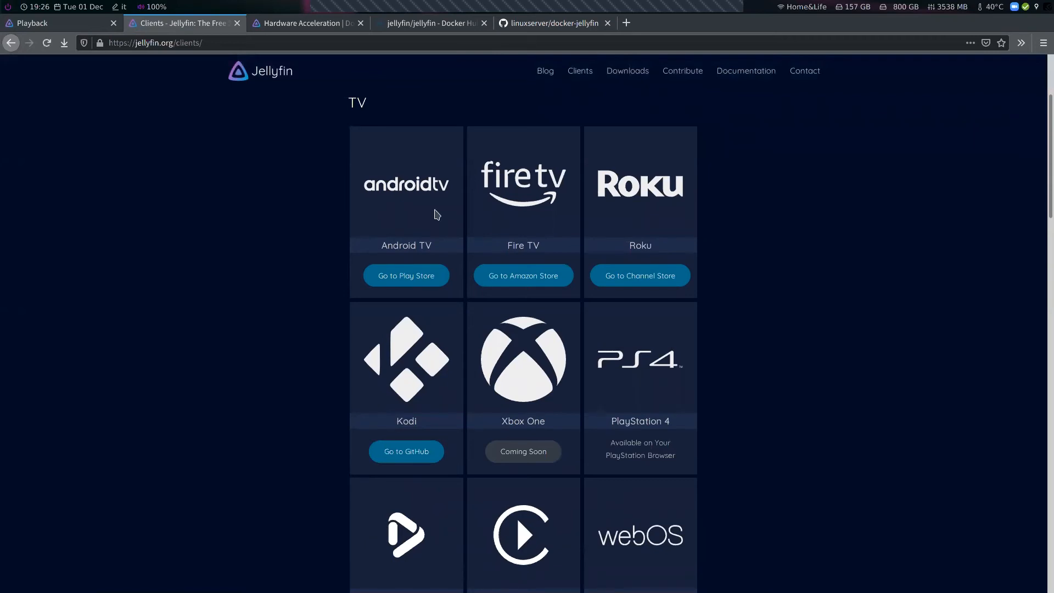
{"action": "scroll", "coordinate": [746, 322], "scroll_direction": "down", "scroll_amount": 3}
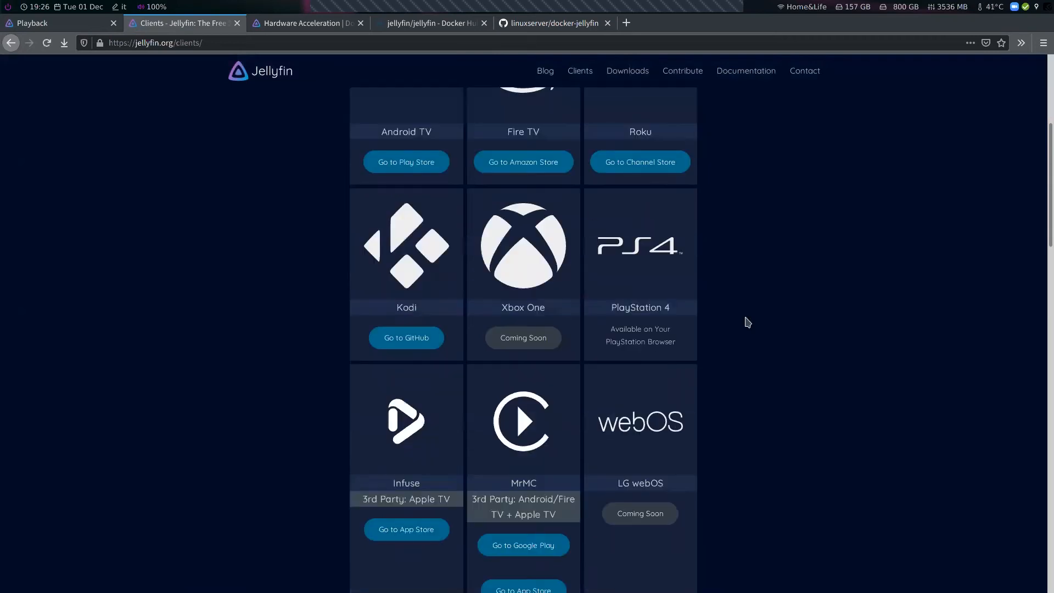
{"action": "scroll", "coordinate": [650, 277], "scroll_direction": "up", "scroll_amount": 3}
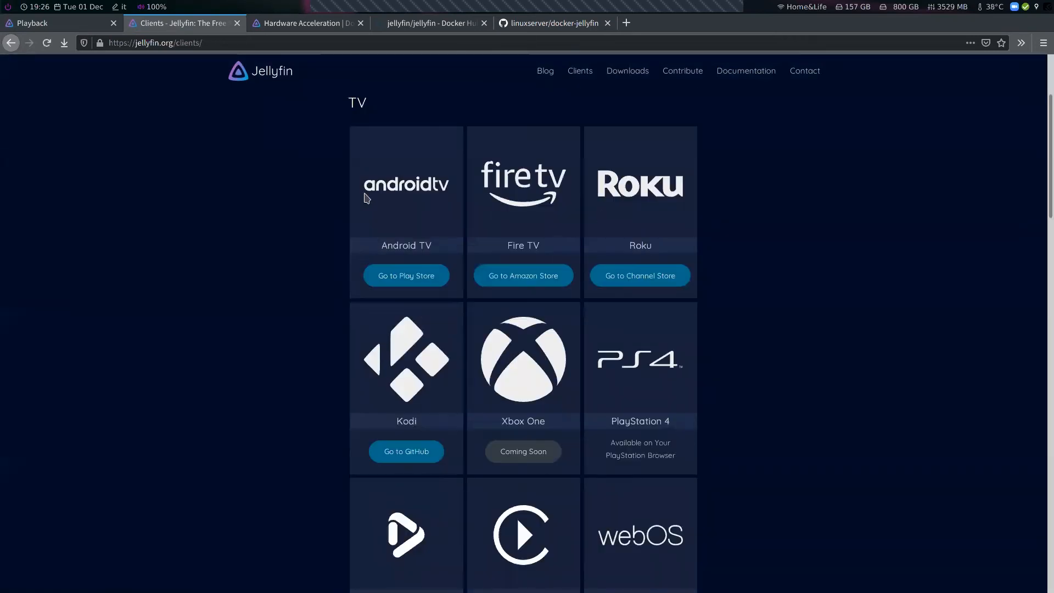
{"action": "scroll", "coordinate": [364, 219], "scroll_direction": "down", "scroll_amount": 2}
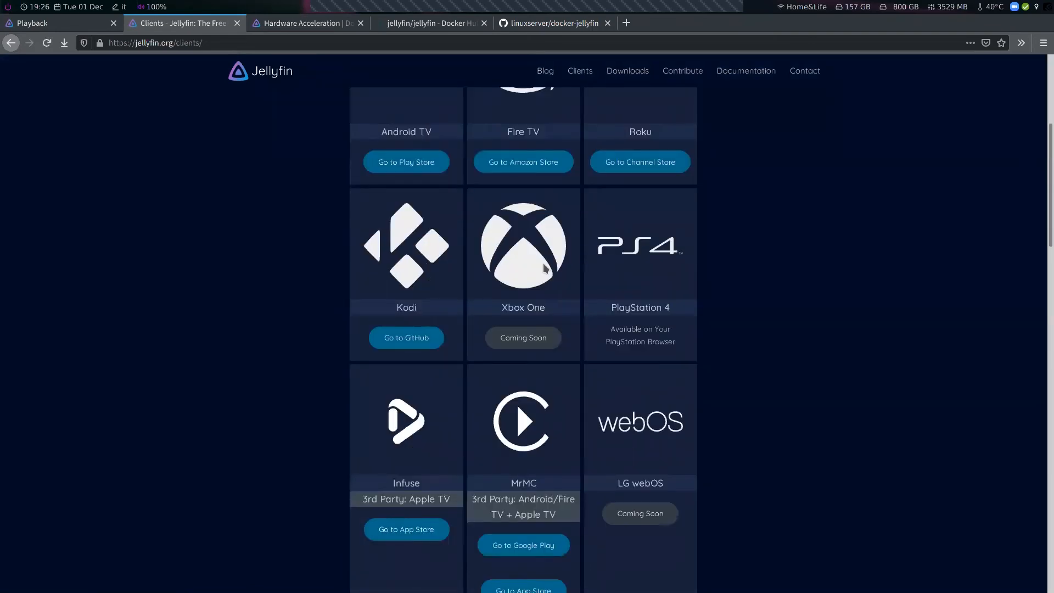
{"action": "scroll", "coordinate": [790, 281], "scroll_direction": "down", "scroll_amount": 4}
{"action": "scroll", "coordinate": [595, 268], "scroll_direction": "up", "scroll_amount": 5}
{"action": "scroll", "coordinate": [749, 349], "scroll_direction": "down", "scroll_amount": 4}
{"action": "scroll", "coordinate": [751, 350], "scroll_direction": "down", "scroll_amount": 3}
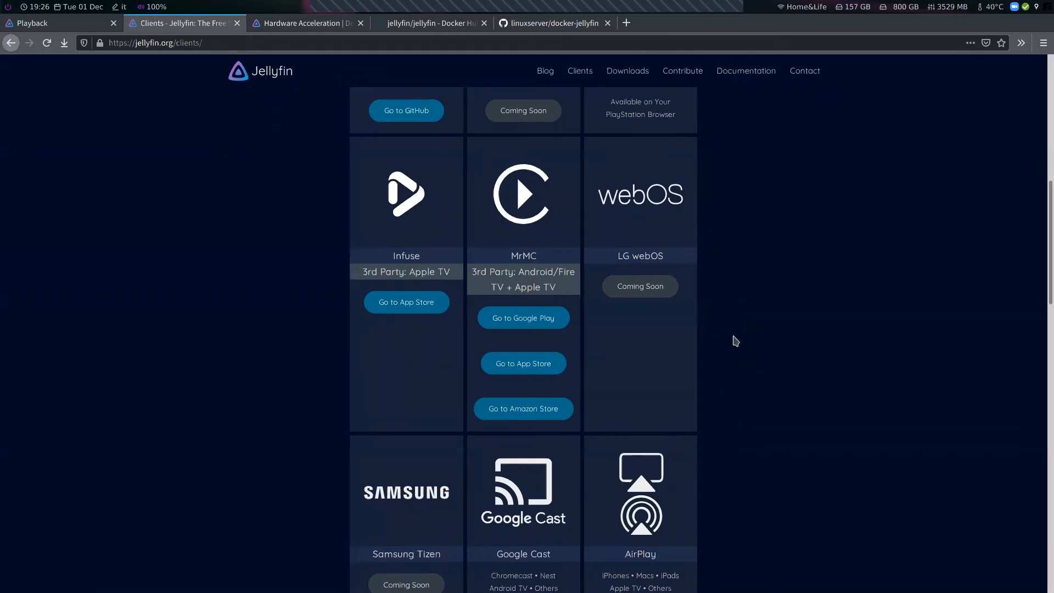
{"action": "scroll", "coordinate": [736, 341], "scroll_direction": "down", "scroll_amount": 5}
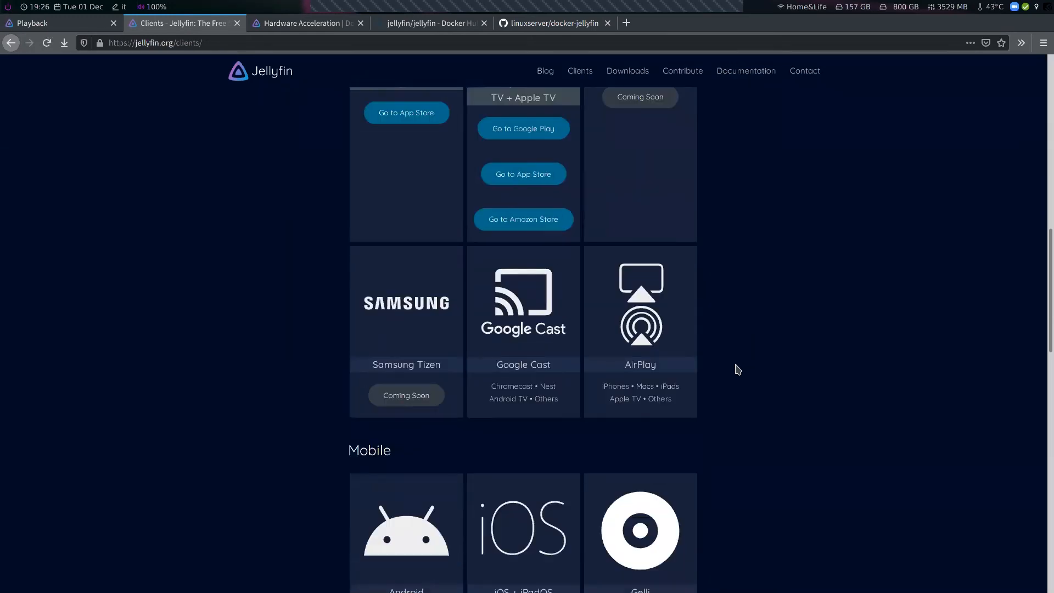
{"action": "scroll", "coordinate": [739, 367], "scroll_direction": "down", "scroll_amount": 2}
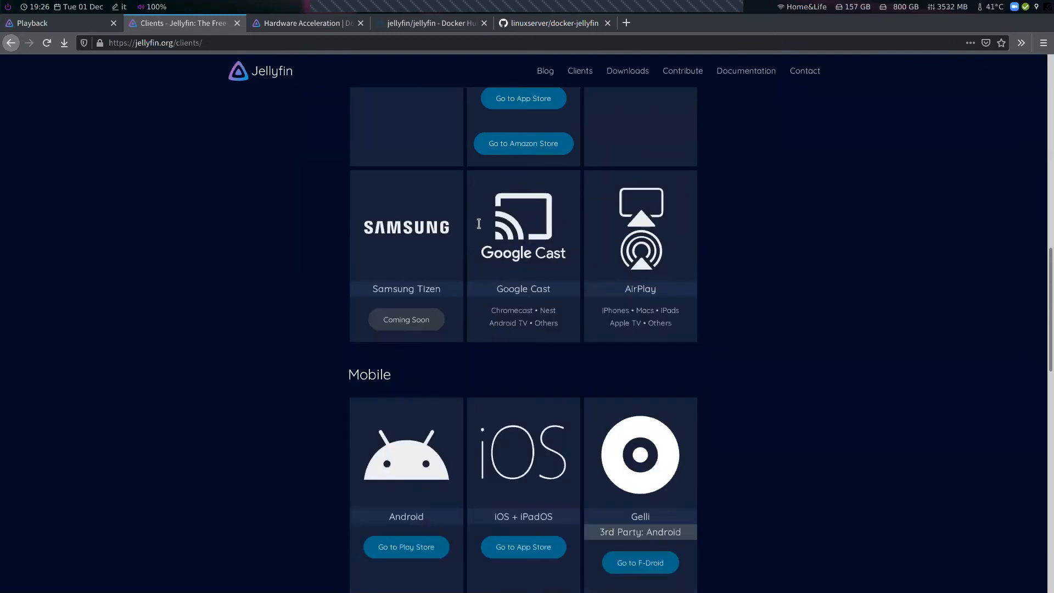
{"action": "scroll", "coordinate": [800, 277], "scroll_direction": "down", "scroll_amount": 5}
{"action": "scroll", "coordinate": [767, 270], "scroll_direction": "down", "scroll_amount": 3}
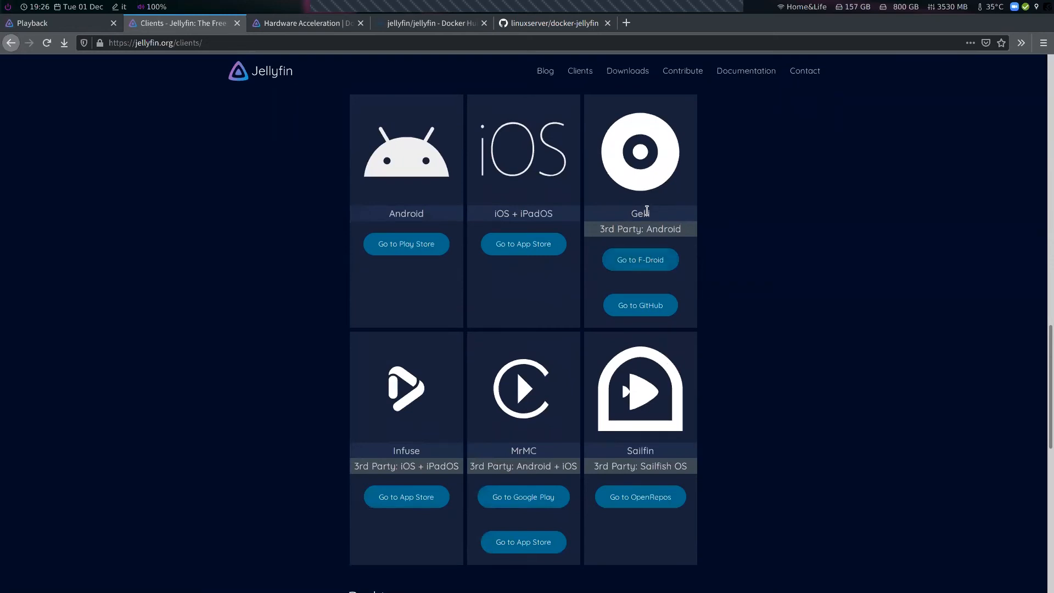
Browse the Desktop and Others client apps on the Clients page, then return to the top of the page
{"action": "double_click", "coordinate": [648, 213]}
{"action": "scroll", "coordinate": [748, 263], "scroll_direction": "down", "scroll_amount": 7}
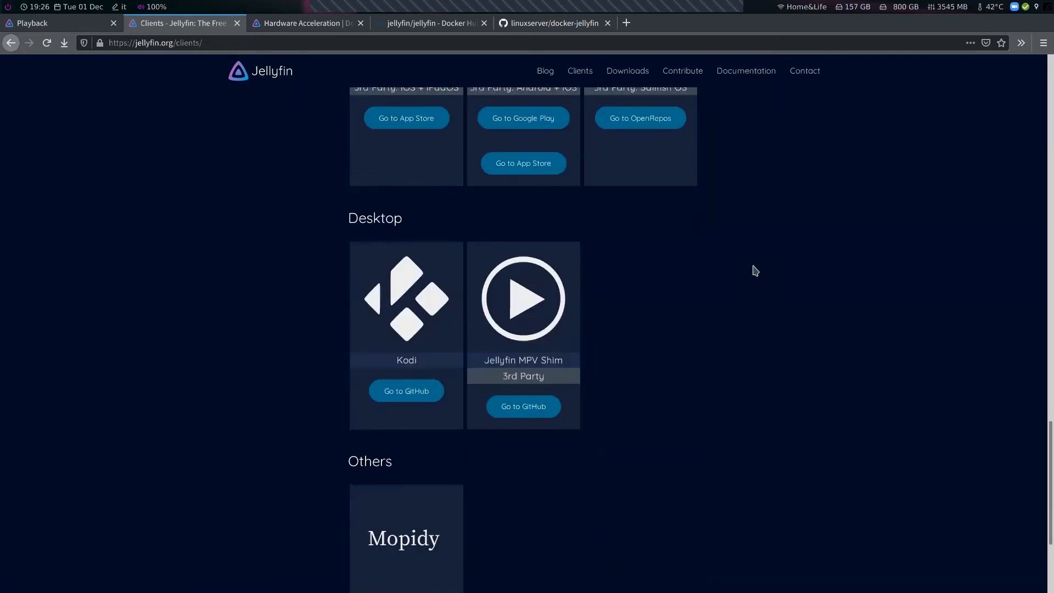
{"action": "scroll", "coordinate": [755, 270], "scroll_direction": "down", "scroll_amount": 2}
{"action": "left_click_drag", "start_coordinate": [484, 246], "coordinate": [569, 253]}
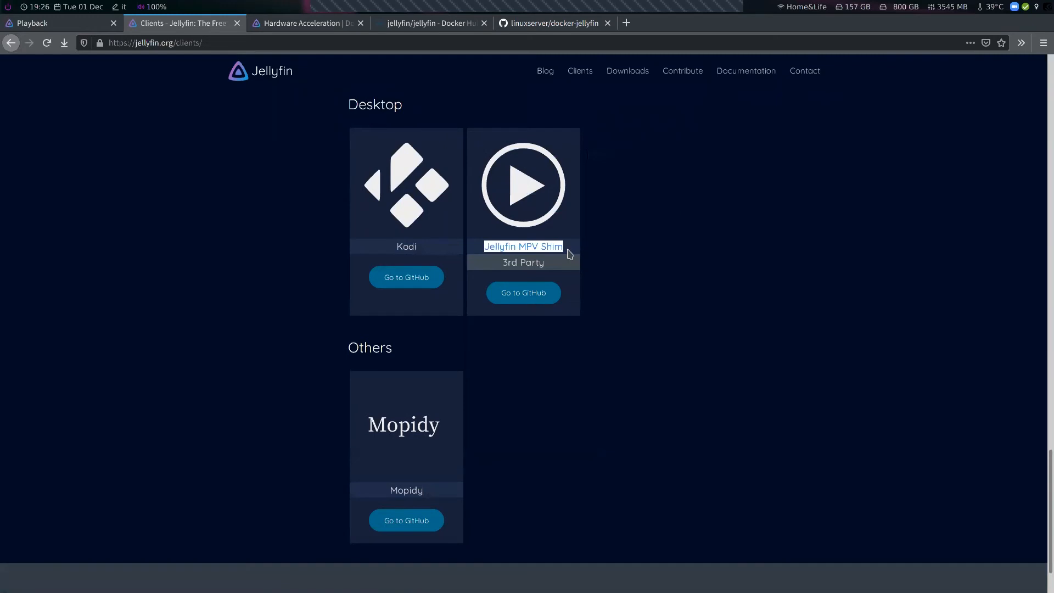
{"action": "left_click", "coordinate": [671, 348]}
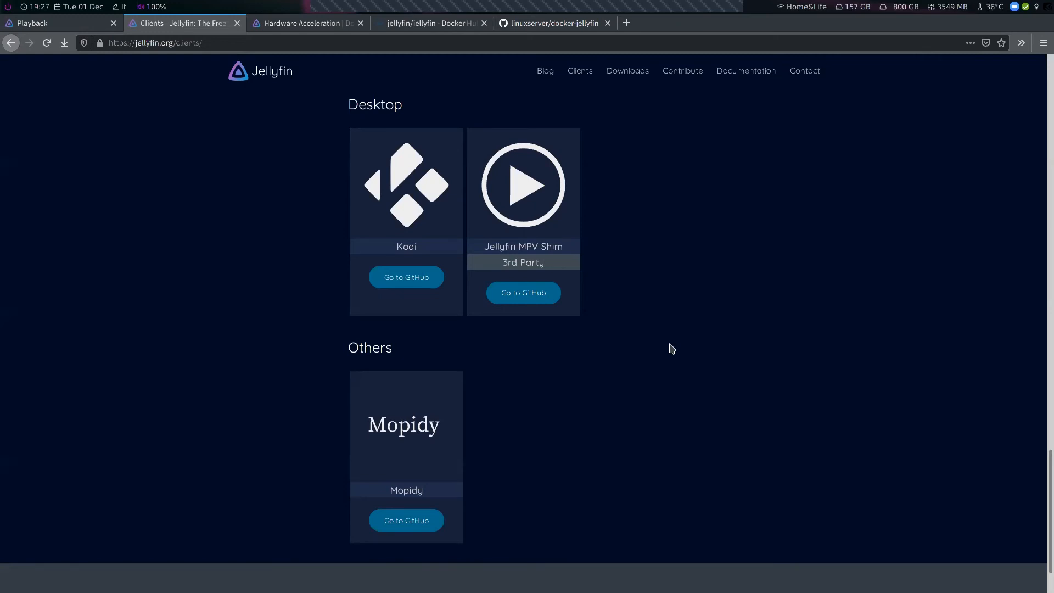
{"action": "left_click_drag", "start_coordinate": [488, 244], "coordinate": [565, 245]}
{"action": "left_click", "coordinate": [668, 282]}
{"action": "scroll", "coordinate": [670, 296], "scroll_direction": "up", "scroll_amount": 3}
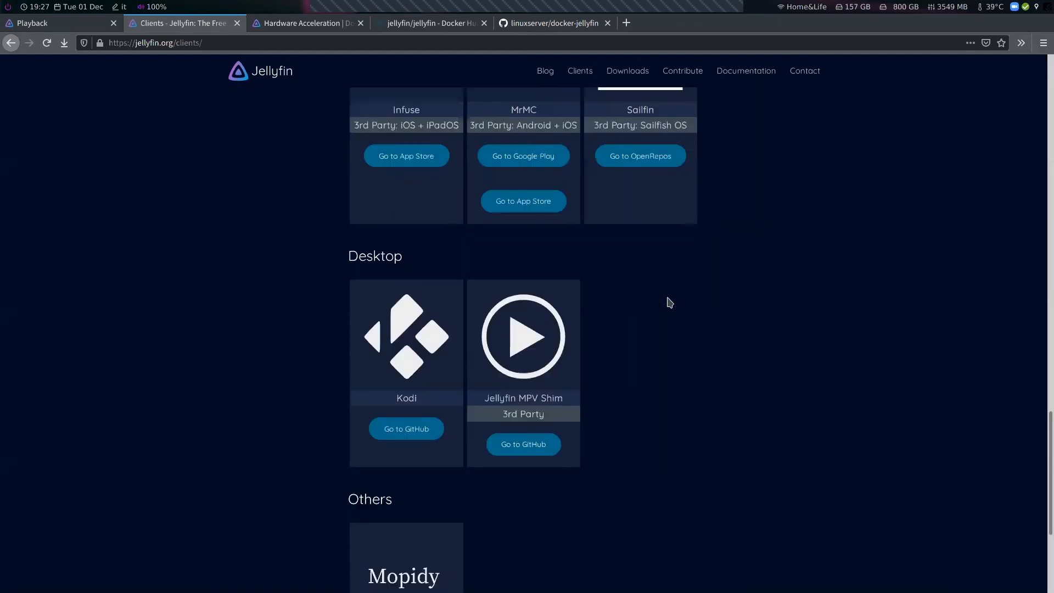
{"action": "scroll", "coordinate": [664, 324], "scroll_direction": "up", "scroll_amount": 15}
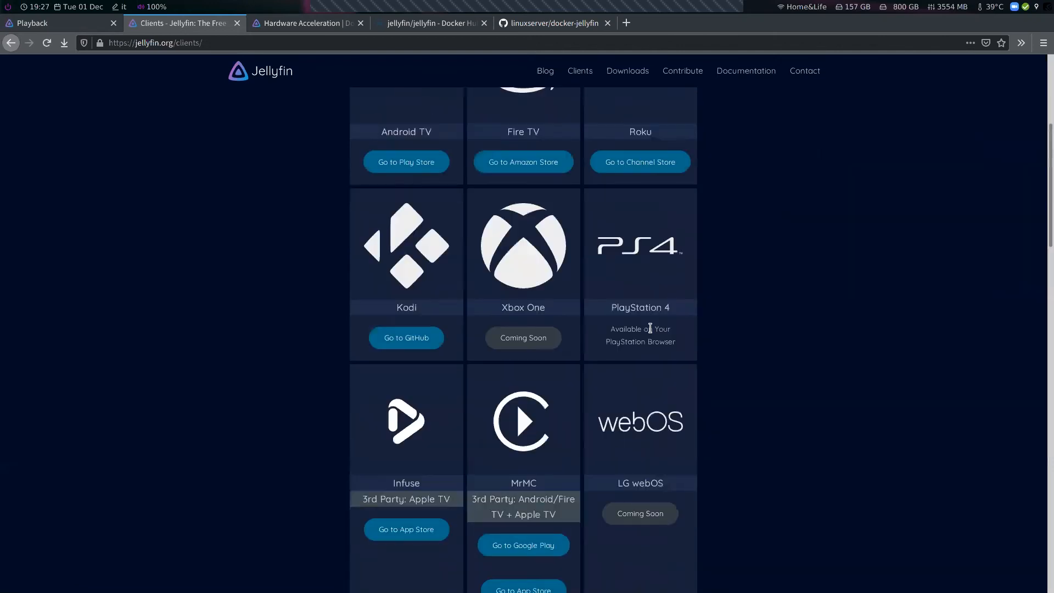
{"action": "scroll", "coordinate": [650, 328], "scroll_direction": "up", "scroll_amount": 5}
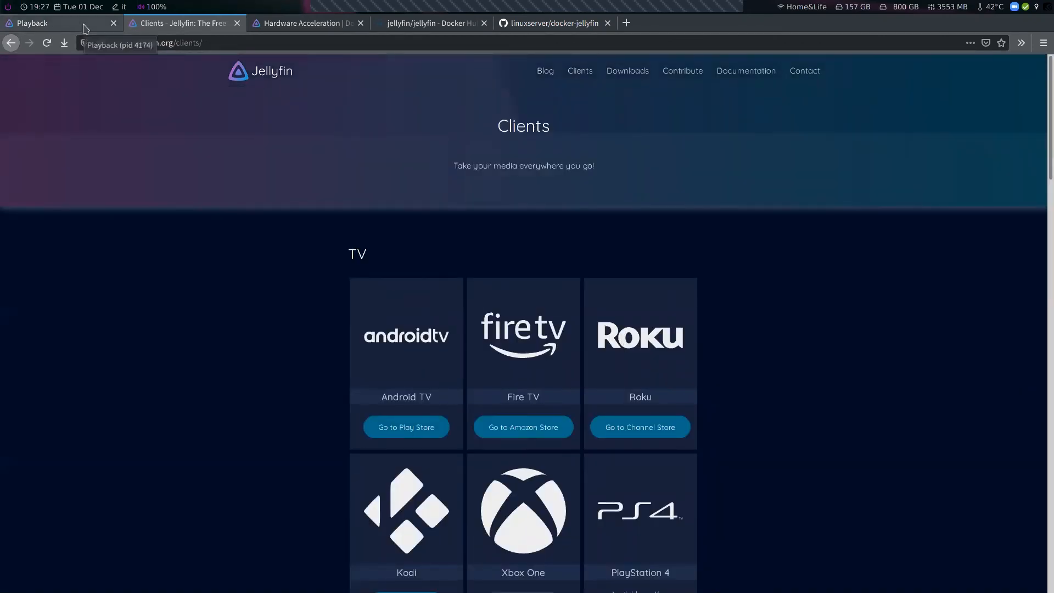
Interrupt the running docker-compose Jellyfin session in the terminal
{"action": "left_click", "coordinate": [85, 29]}
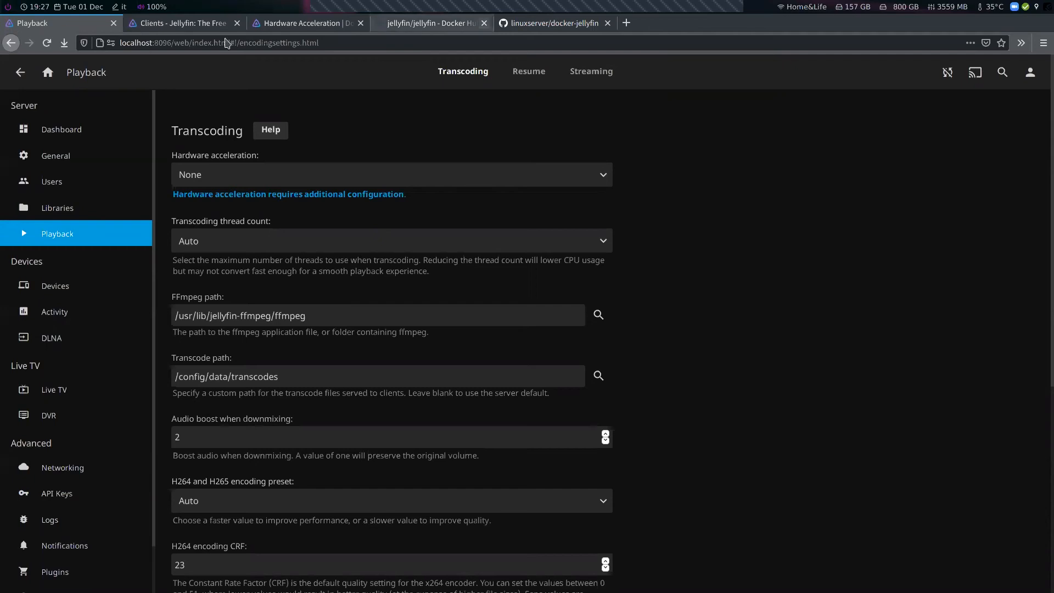
{"action": "left_click", "coordinate": [203, 25]}
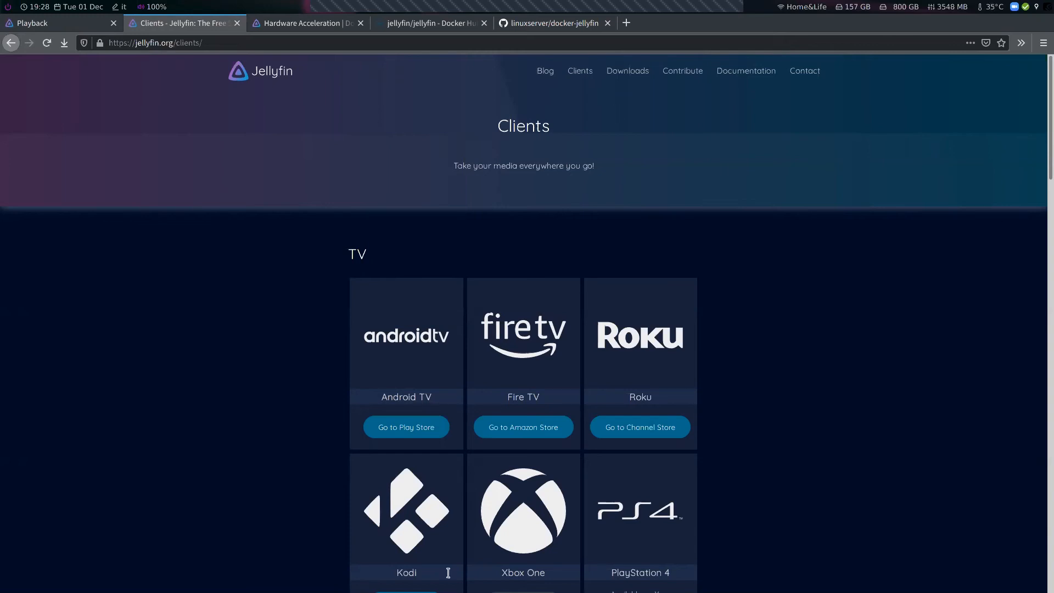
{"action": "key", "text": "super+1"}
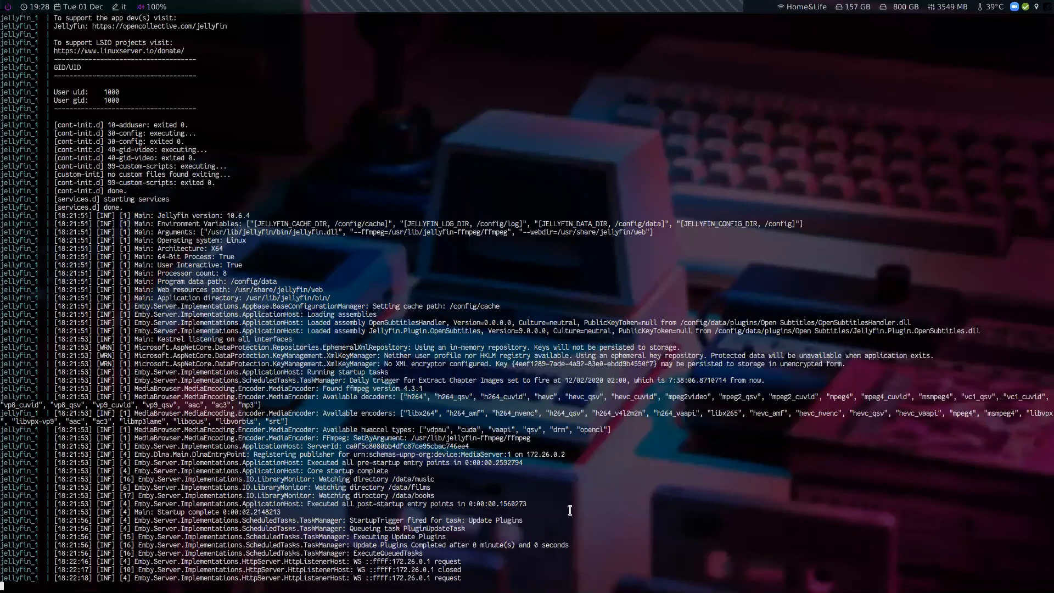
{"action": "key", "text": "ctrl+c"}
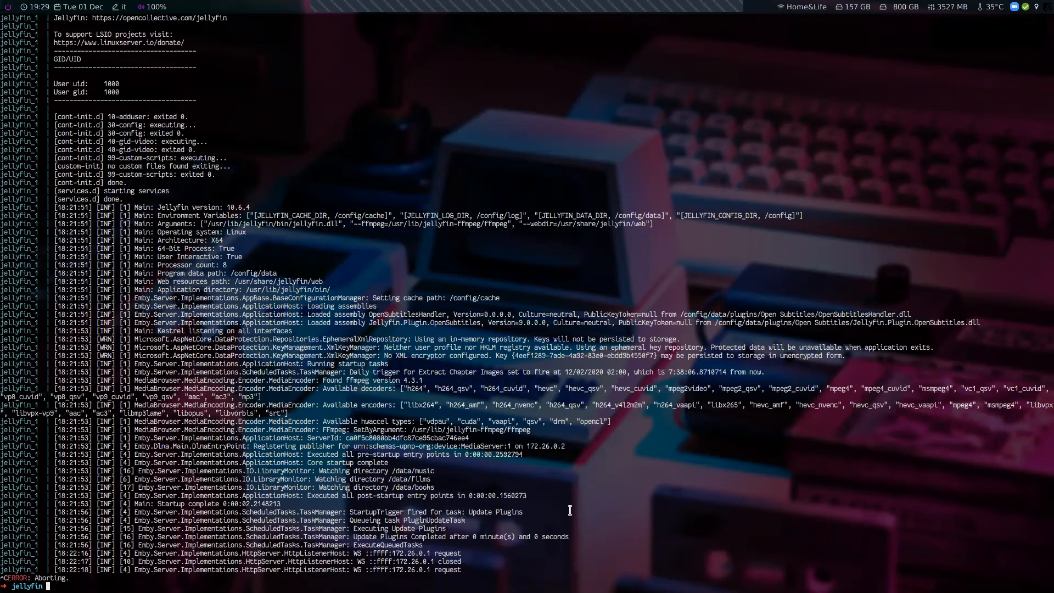
Open the Libraries dashboard and review the Films library's metadata, chapter and subtitle settings
{"action": "key", "text": "super+2"}
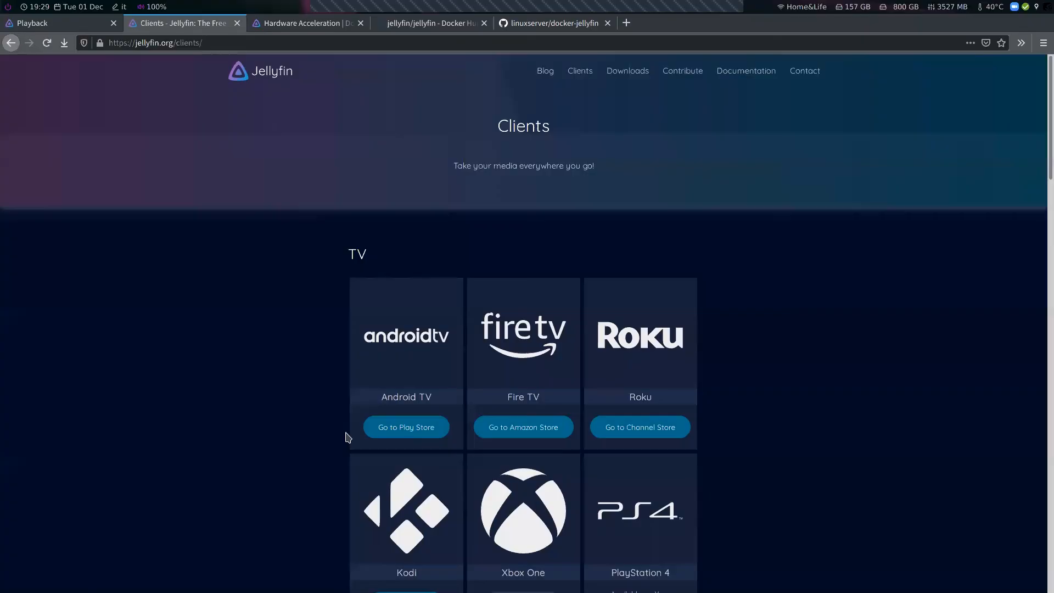
{"action": "left_click", "coordinate": [55, 26]}
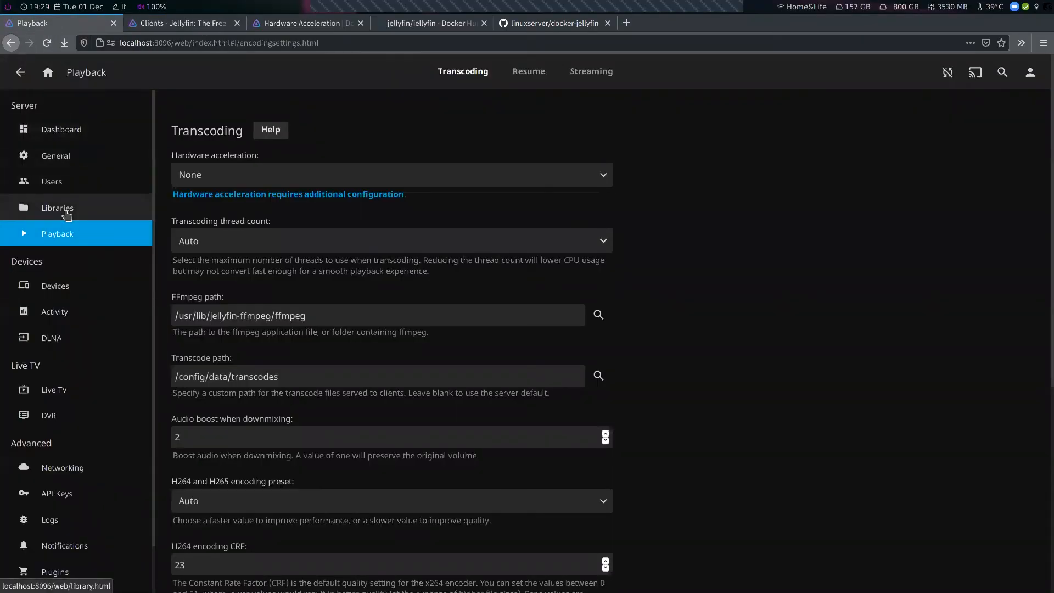
{"action": "left_click", "coordinate": [66, 212]}
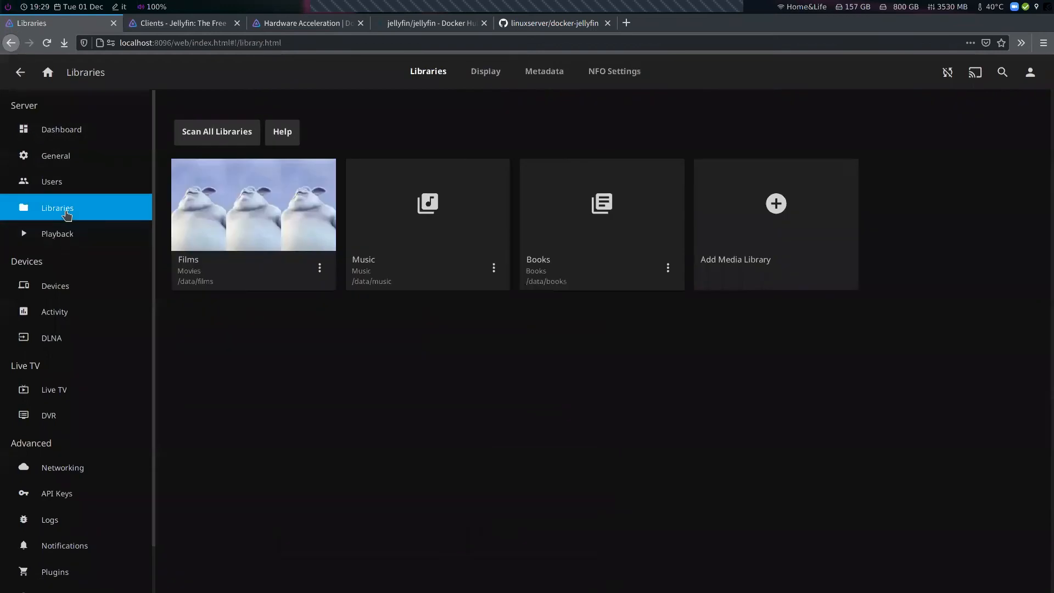
{"action": "left_click", "coordinate": [290, 226]}
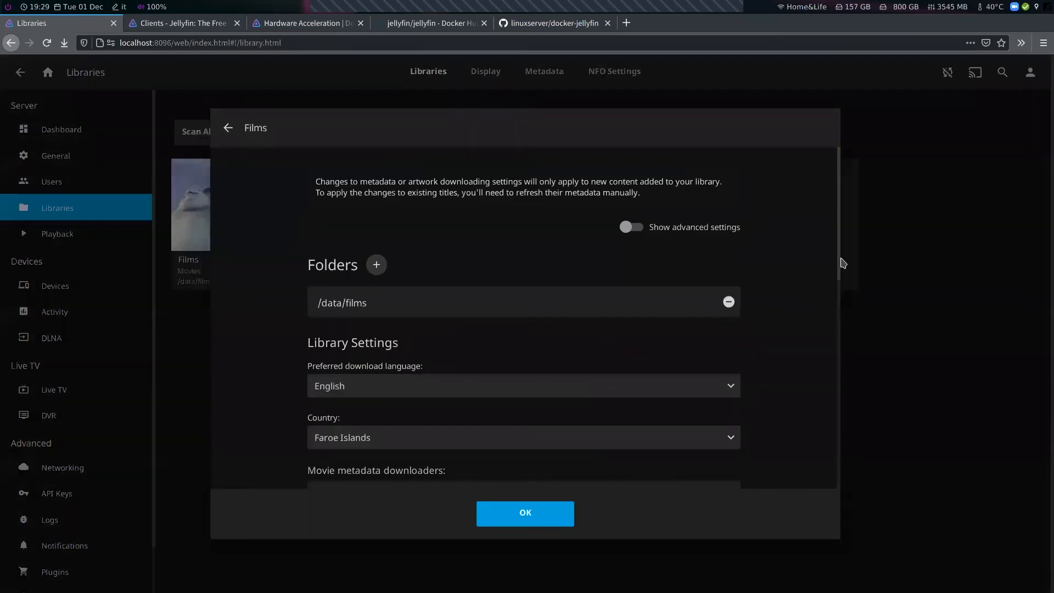
{"action": "scroll", "coordinate": [848, 307], "scroll_direction": "down", "scroll_amount": 1}
{"action": "scroll", "coordinate": [848, 307], "scroll_direction": "down", "scroll_amount": 3}
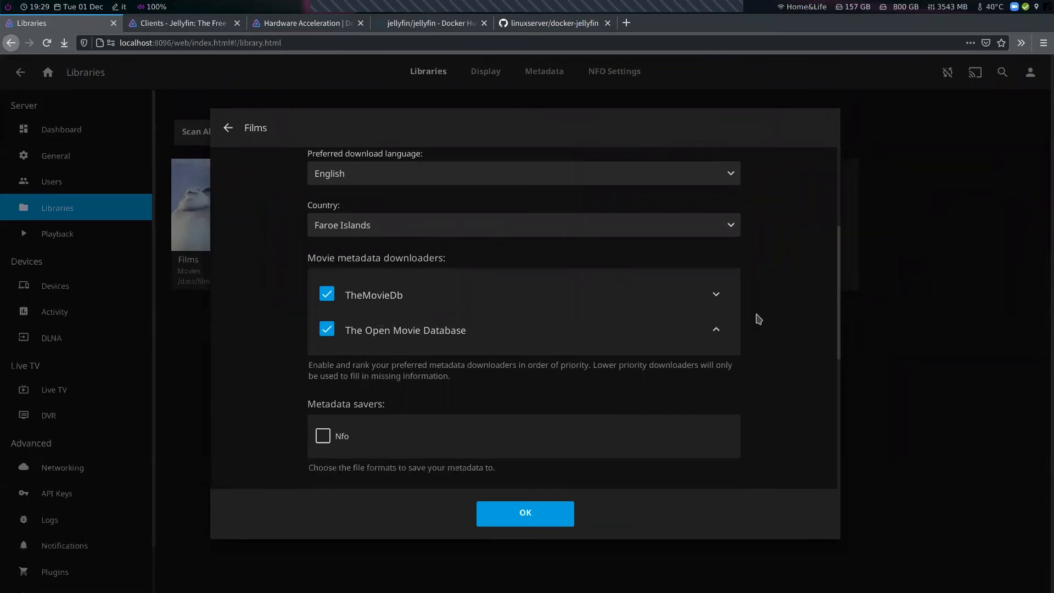
{"action": "left_click_drag", "start_coordinate": [840, 298], "coordinate": [840, 450]}
{"action": "scroll", "coordinate": [840, 451], "scroll_direction": "down", "scroll_amount": 1}
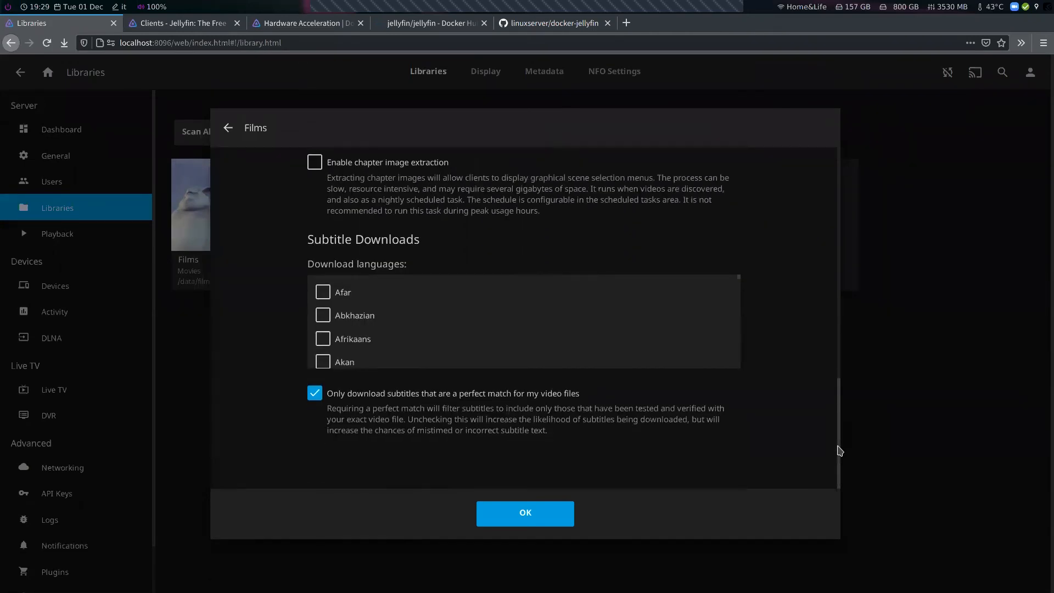
{"action": "scroll", "coordinate": [585, 430], "scroll_direction": "up", "scroll_amount": 5}
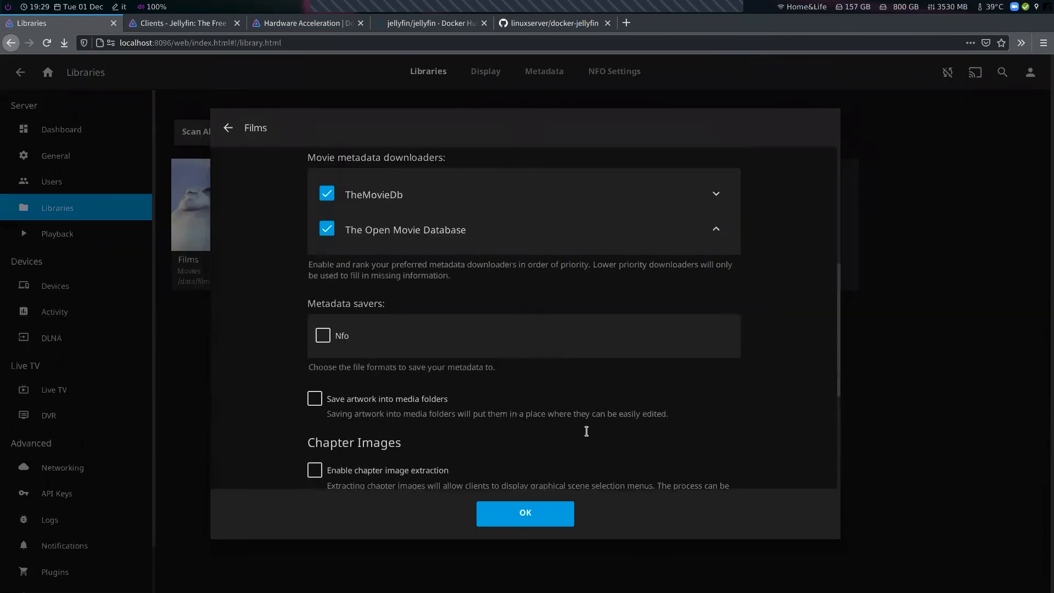
{"action": "left_click", "coordinate": [493, 516]}
Review the Music library's metadata downloaders and saver settings and close the dialog
{"action": "left_click", "coordinate": [452, 238]}
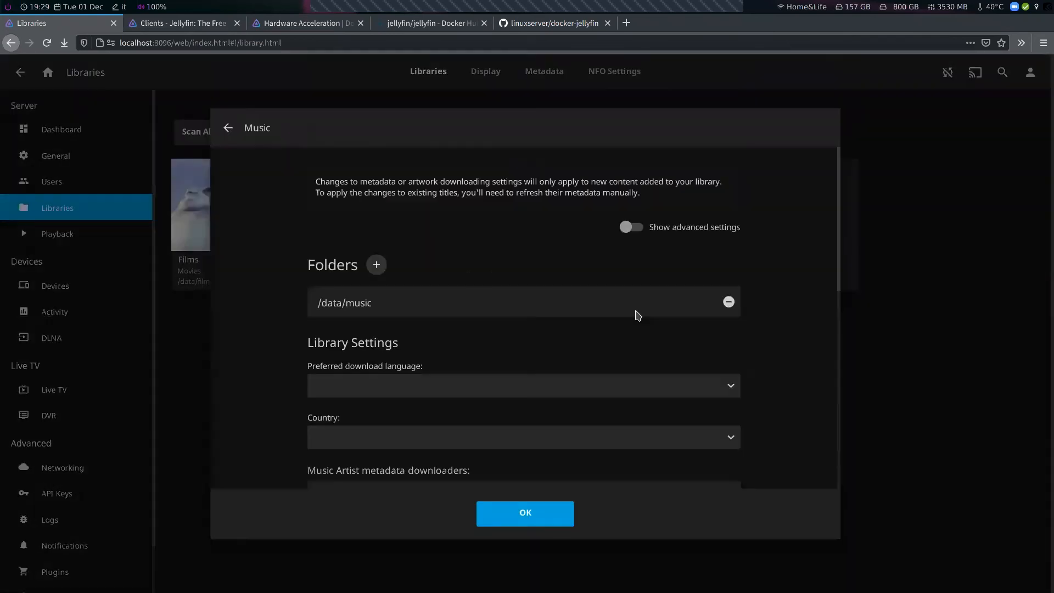
{"action": "scroll", "coordinate": [763, 356], "scroll_direction": "down", "scroll_amount": 5}
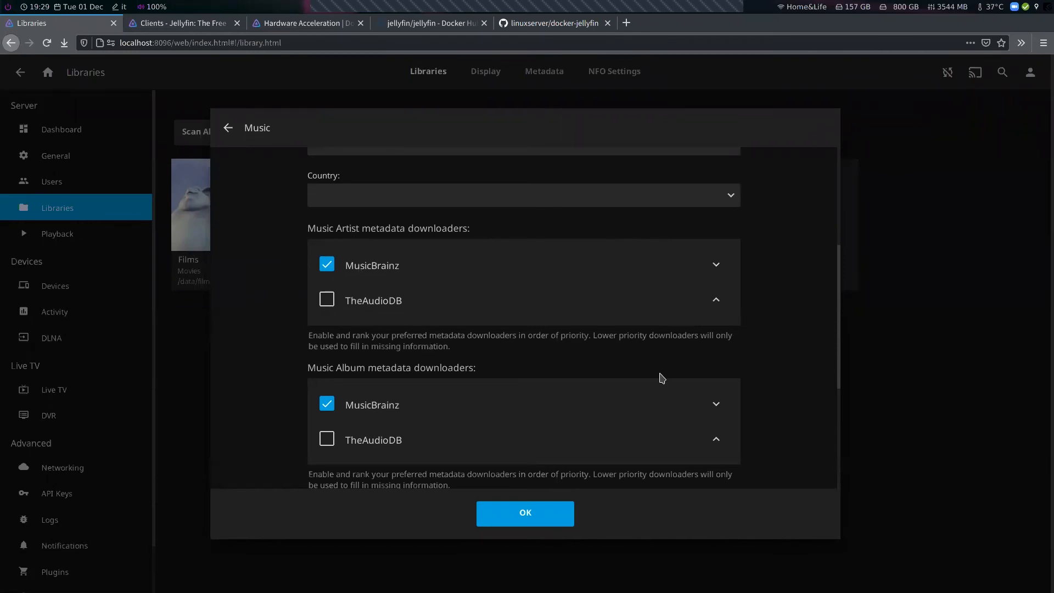
{"action": "scroll", "coordinate": [789, 404], "scroll_direction": "down", "scroll_amount": 2}
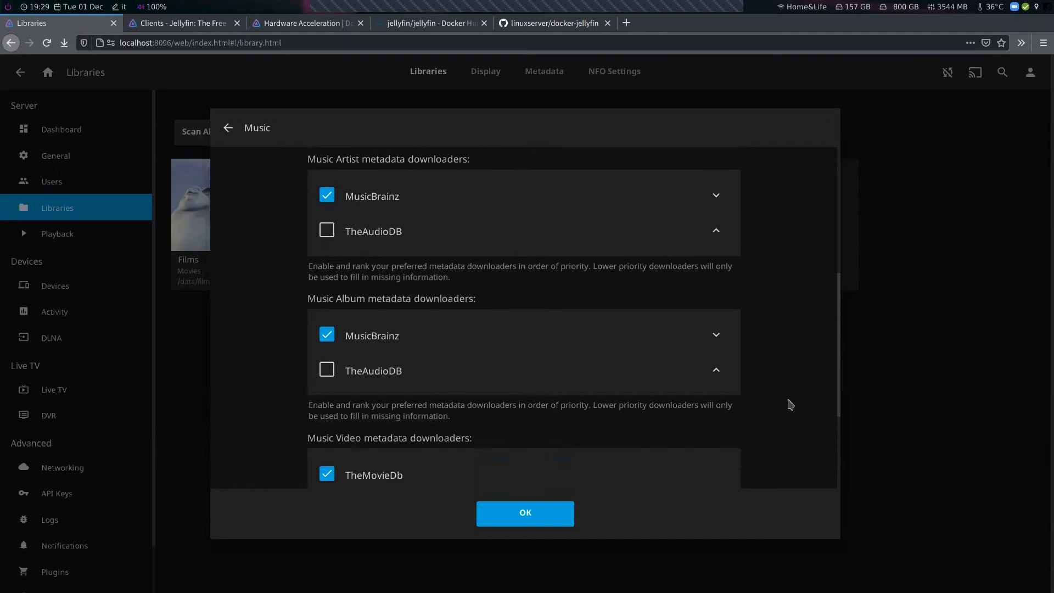
{"action": "scroll", "coordinate": [789, 404], "scroll_direction": "down", "scroll_amount": 5}
{"action": "scroll", "coordinate": [789, 405], "scroll_direction": "up", "scroll_amount": 2}
{"action": "scroll", "coordinate": [789, 404], "scroll_direction": "down", "scroll_amount": 3}
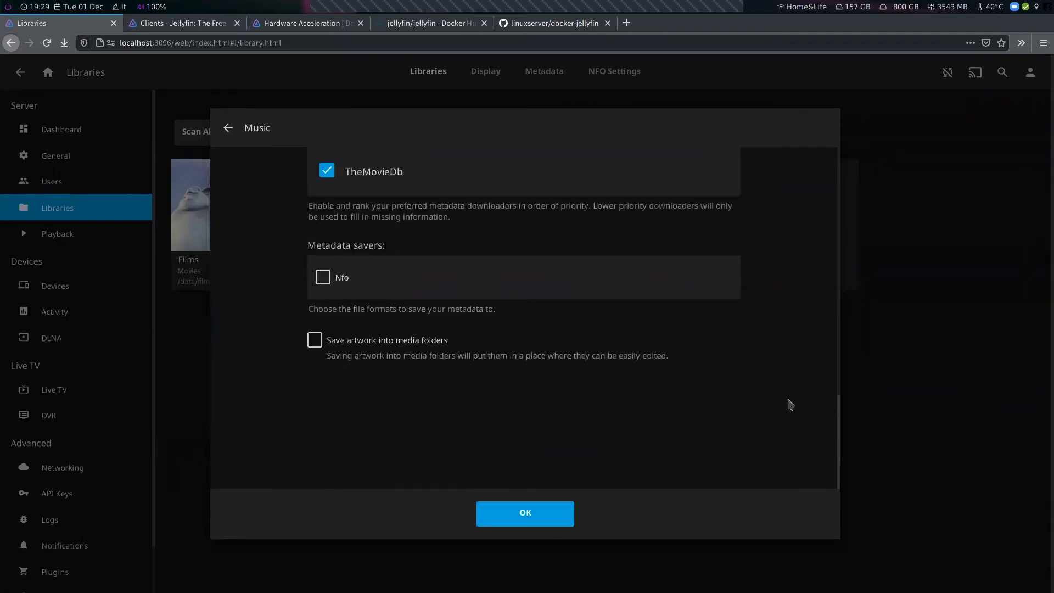
{"action": "scroll", "coordinate": [789, 404], "scroll_direction": "up", "scroll_amount": 3}
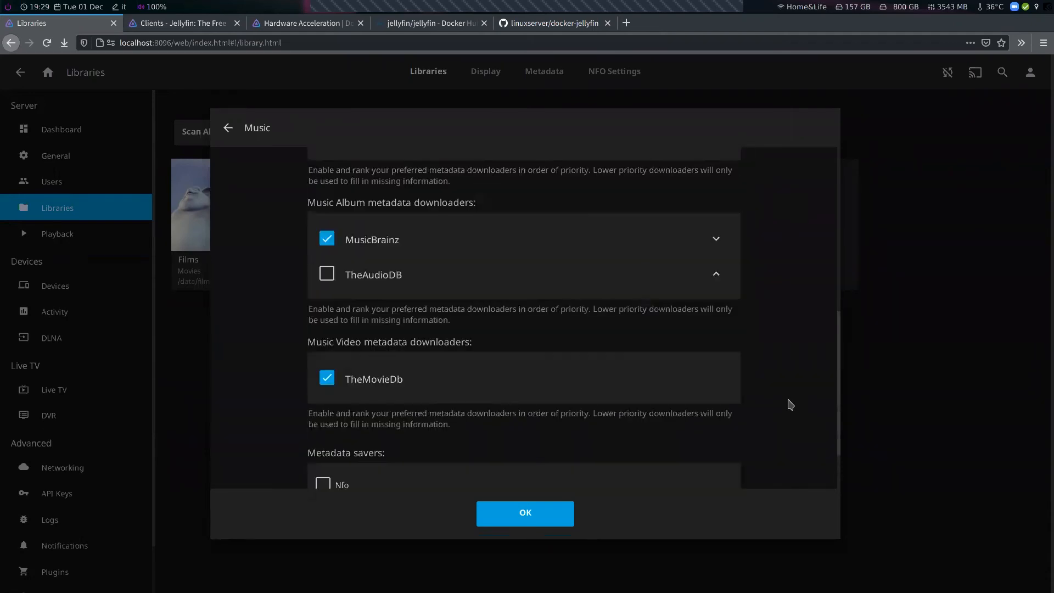
{"action": "left_click", "coordinate": [547, 519]}
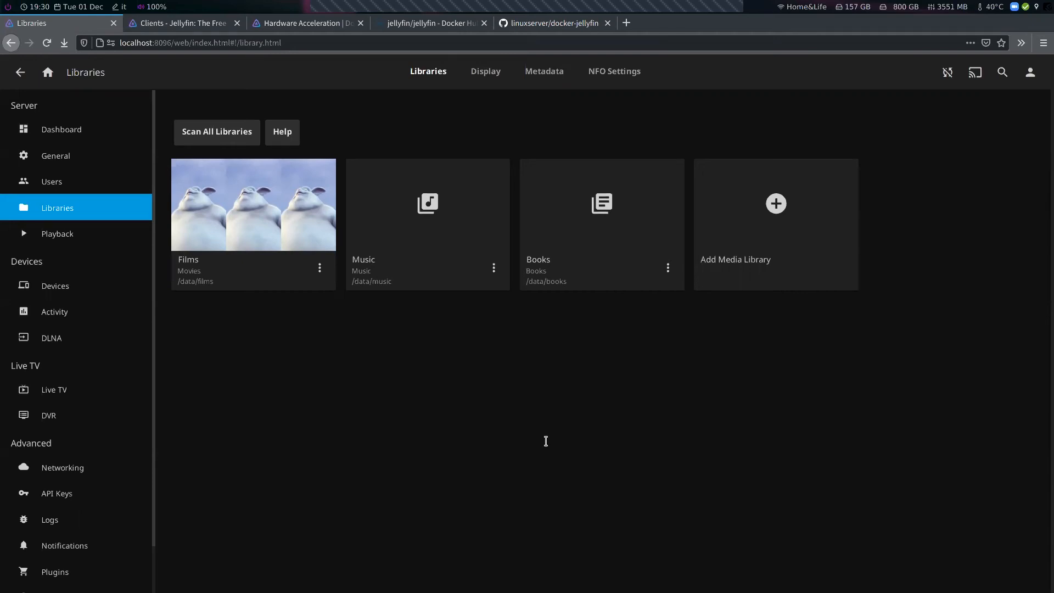
List the project folder and the TV_SERIES directory contents in the terminal
{"action": "key", "text": "super+1"}
{"action": "type", "text": "ls"}
{"action": "key", "text": "Return"}
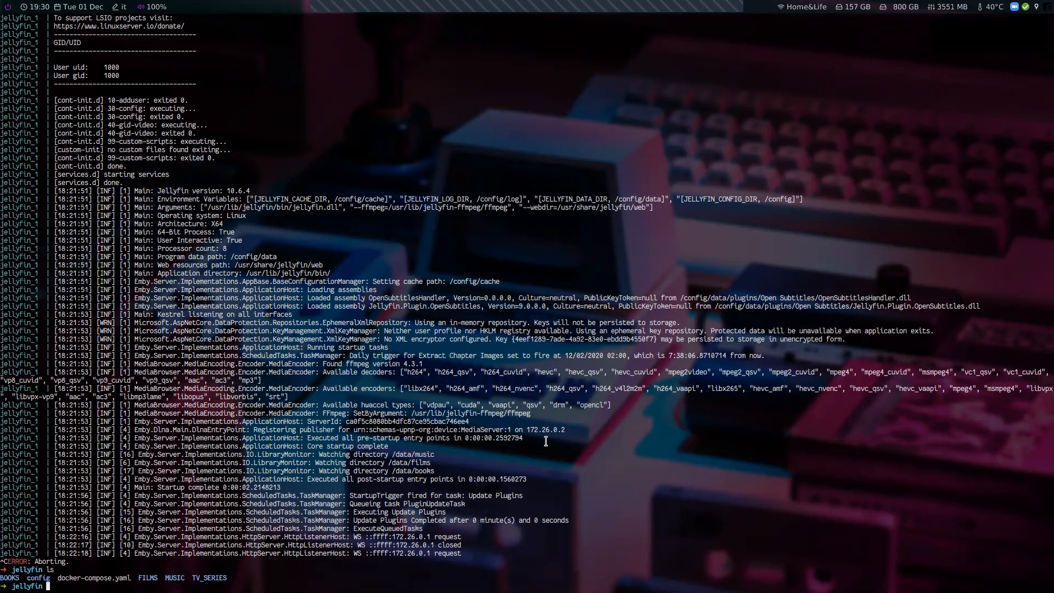
{"action": "type", "text": "ls TV"}
{"action": "key", "text": "Tab"}
{"action": "key", "text": "Return"}
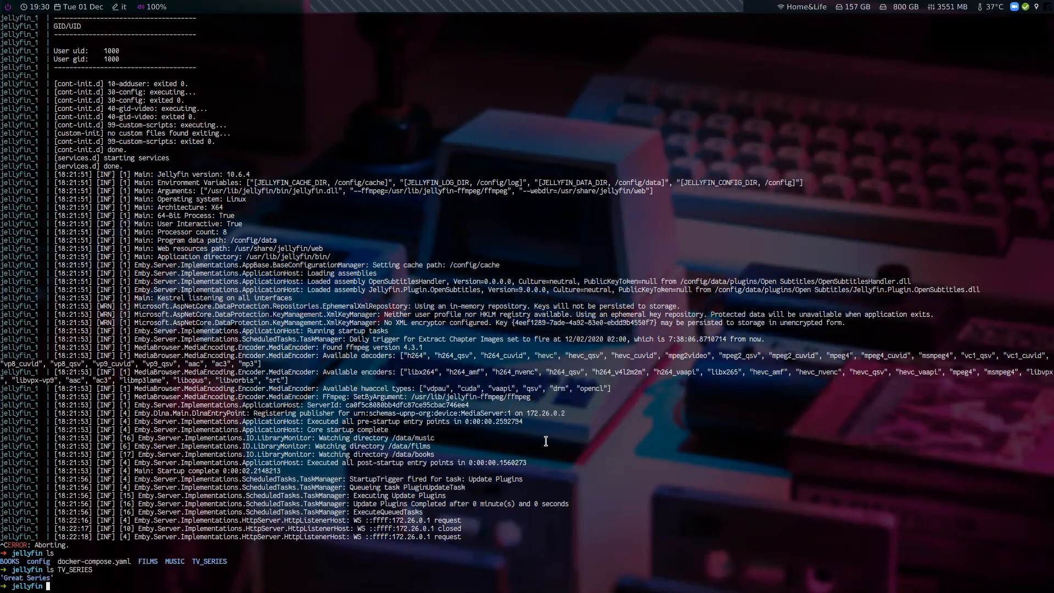
Try listing the season folders inside TV_SERIES/Great Series, then cancel the command
{"action": "key", "text": "Up"}
{"action": "type", "text": "/"}
{"action": "key", "text": "Tab"}
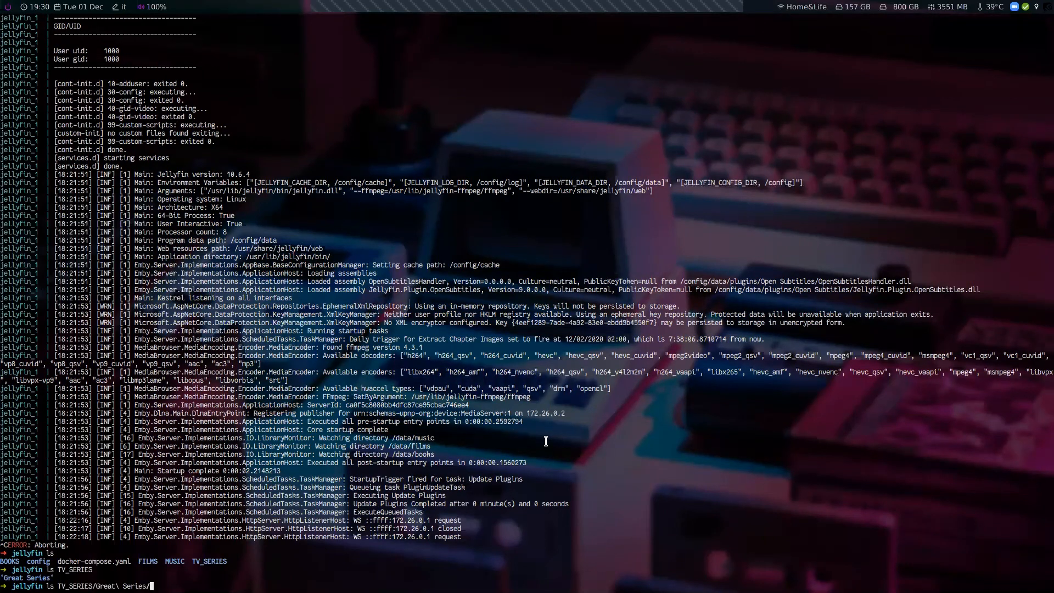
{"action": "key", "text": "Tab"}
{"action": "key", "text": "Tab"}
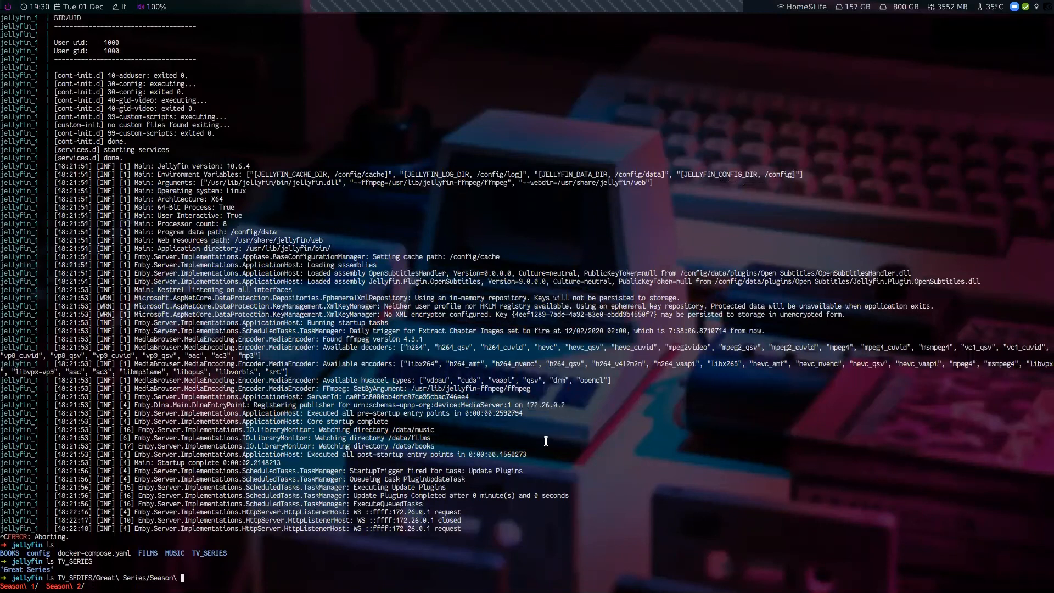
{"action": "key", "text": "Tab"}
{"action": "key", "text": "BackSpace"}
{"action": "key", "text": "BackSpace"}
{"action": "key", "text": "ctrl+c"}
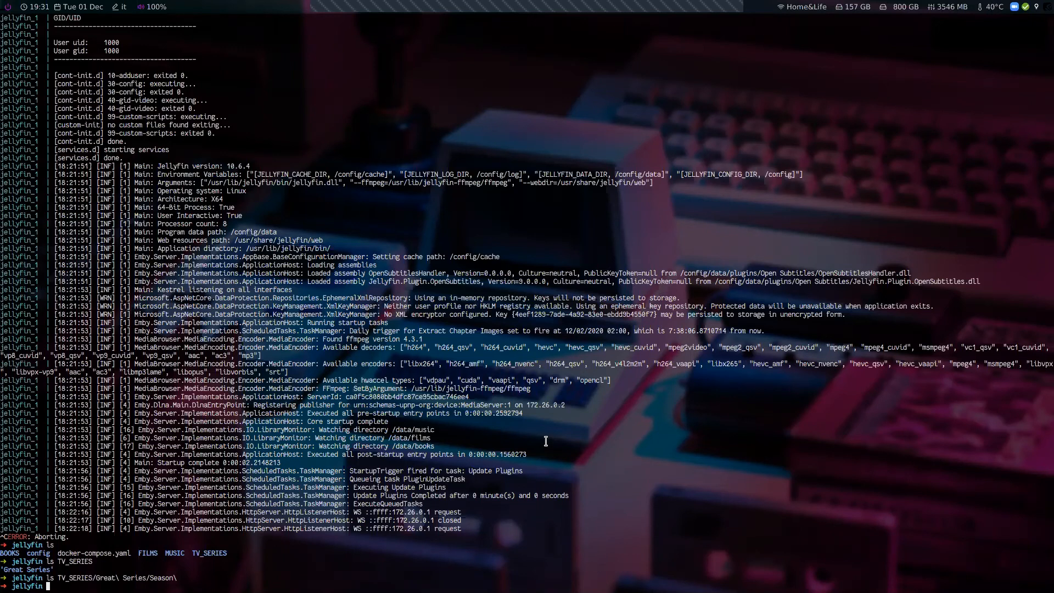
Review the library Metadata, NFO Settings and Display pages, including the date-added behaviour options
{"action": "key", "text": "alt+Tab"}
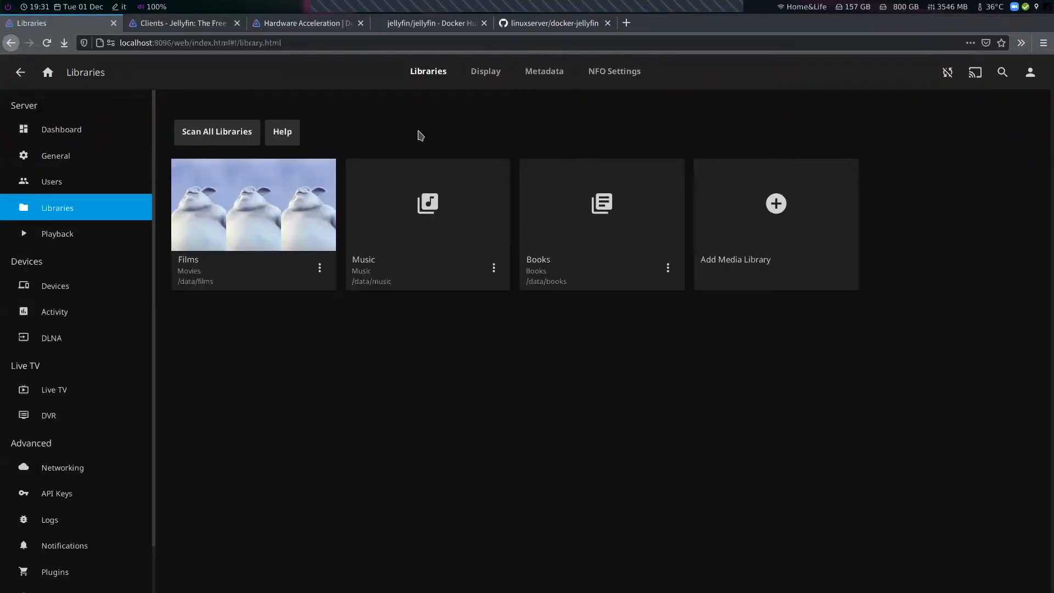
{"action": "left_click", "coordinate": [543, 70]}
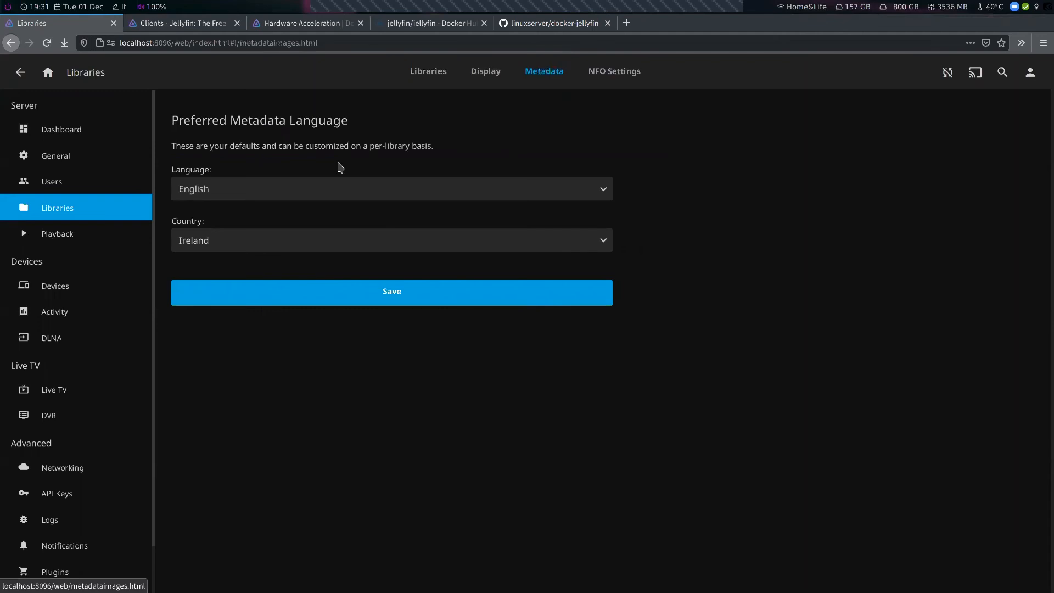
{"action": "left_click", "coordinate": [625, 72]}
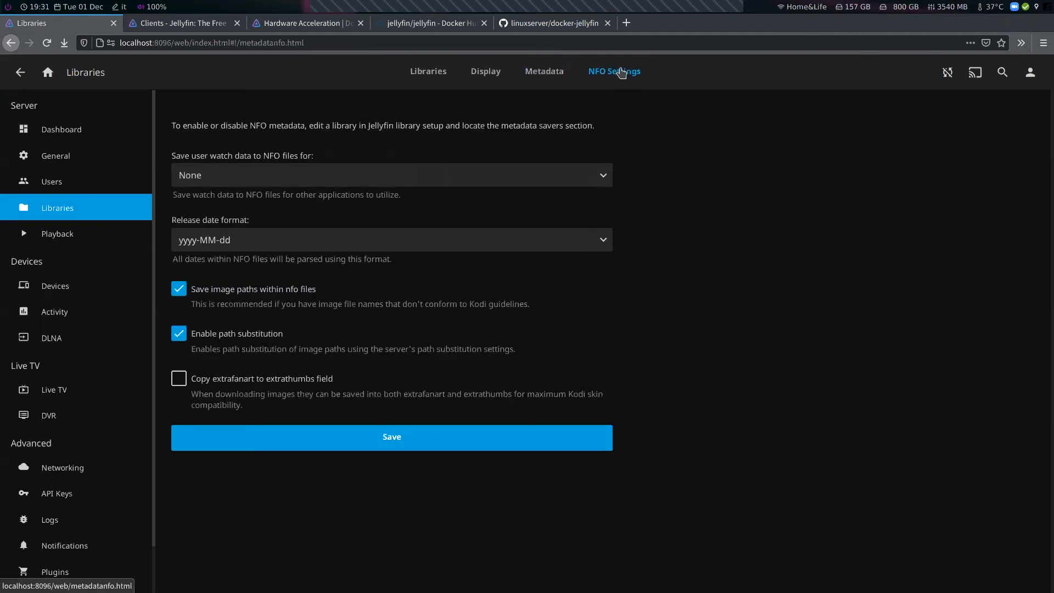
{"action": "left_click", "coordinate": [483, 71]}
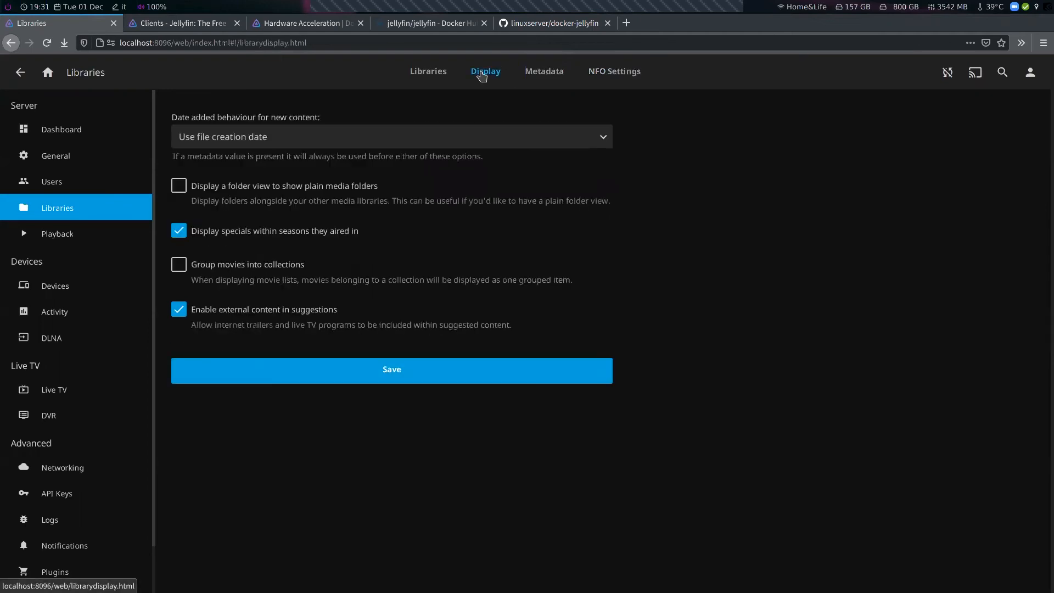
{"action": "left_click", "coordinate": [222, 138]}
{"action": "left_click", "coordinate": [223, 142]}
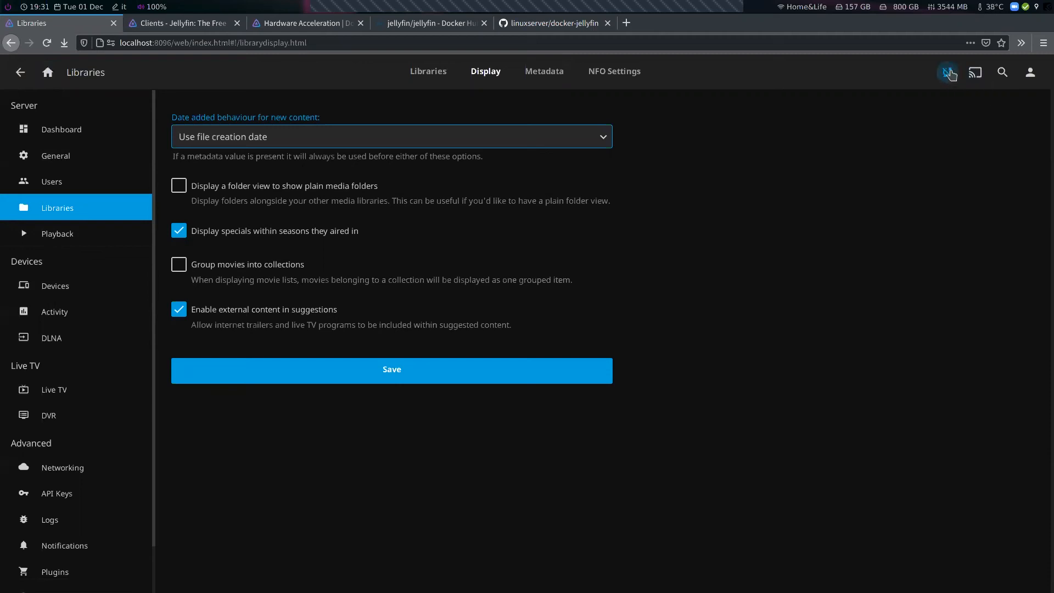
{"action": "left_click", "coordinate": [920, 134]}
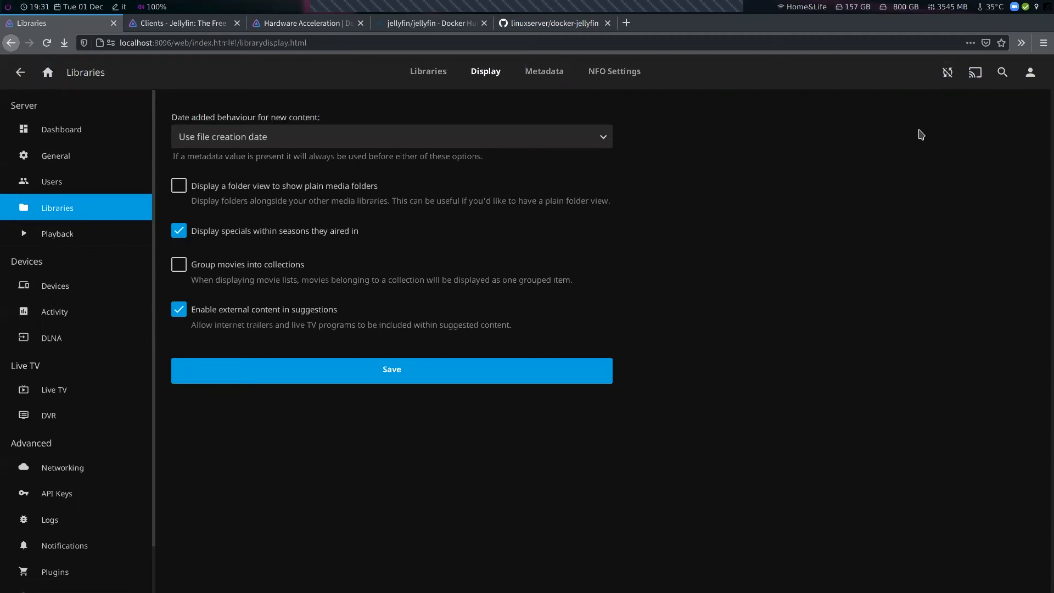
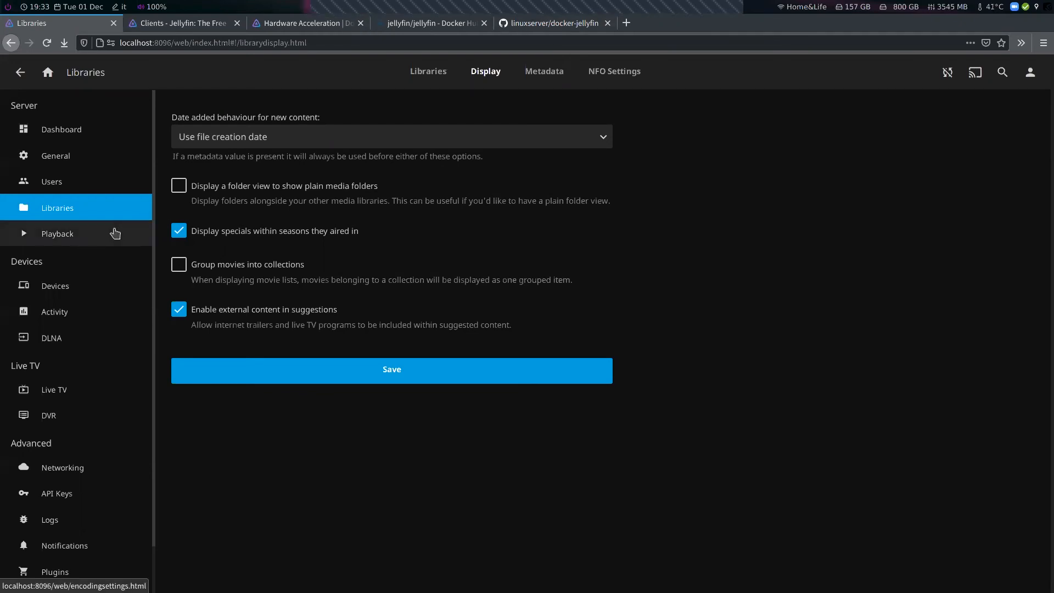
Open the Playback settings and review the transcoding options, including hardware acceleration and encoding settings
{"action": "left_click", "coordinate": [114, 232]}
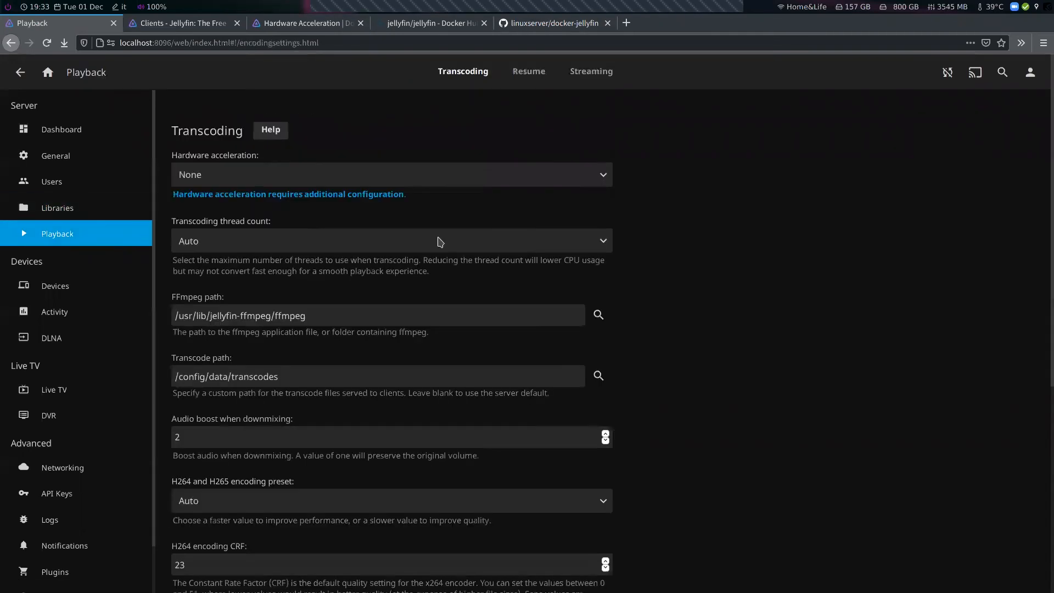
{"action": "scroll", "coordinate": [780, 343], "scroll_direction": "down", "scroll_amount": 6}
{"action": "scroll", "coordinate": [772, 349], "scroll_direction": "up", "scroll_amount": 4}
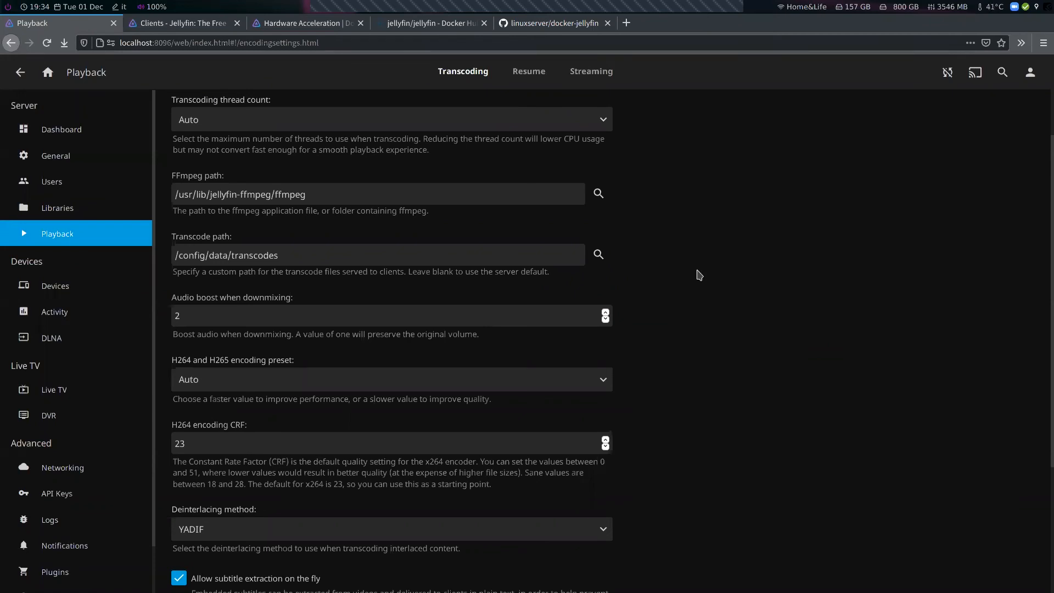
{"action": "scroll", "coordinate": [681, 283], "scroll_direction": "down", "scroll_amount": 4}
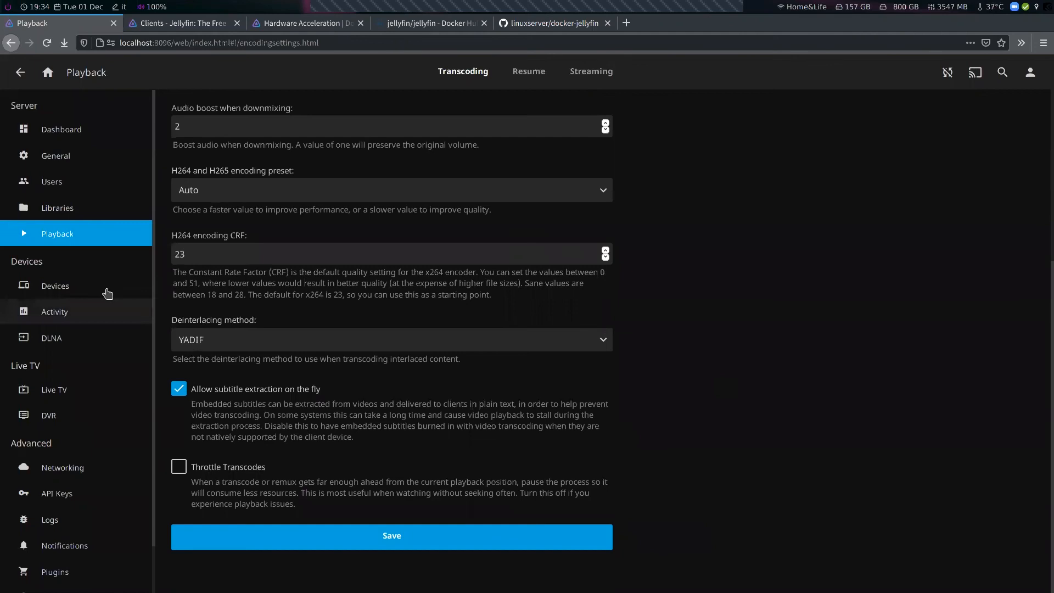
Open the server Activity page and scroll through the activity log
{"action": "left_click", "coordinate": [103, 311]}
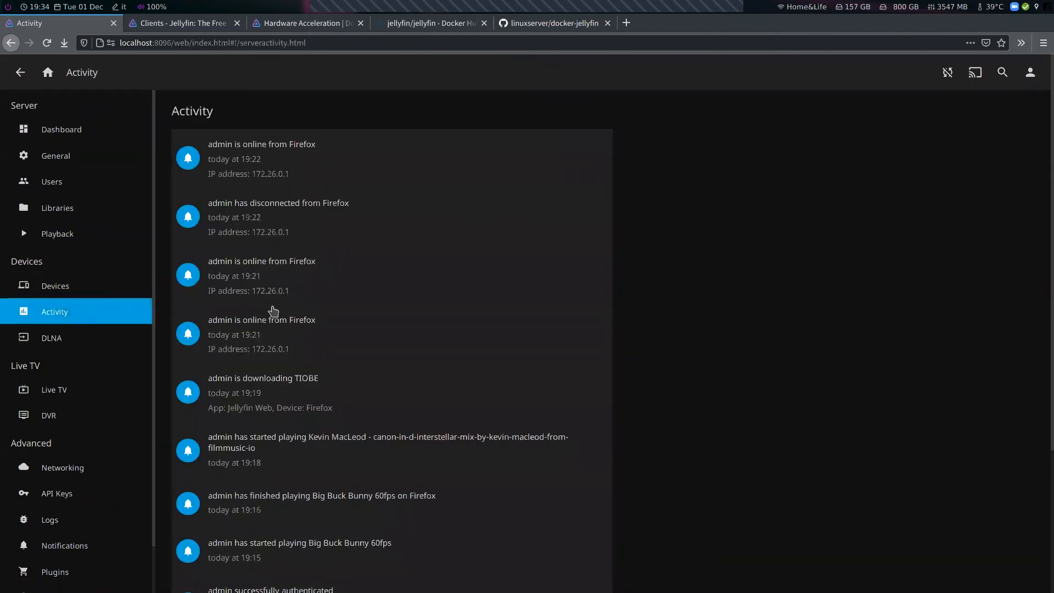
{"action": "scroll", "coordinate": [183, 347], "scroll_direction": "down", "scroll_amount": 3}
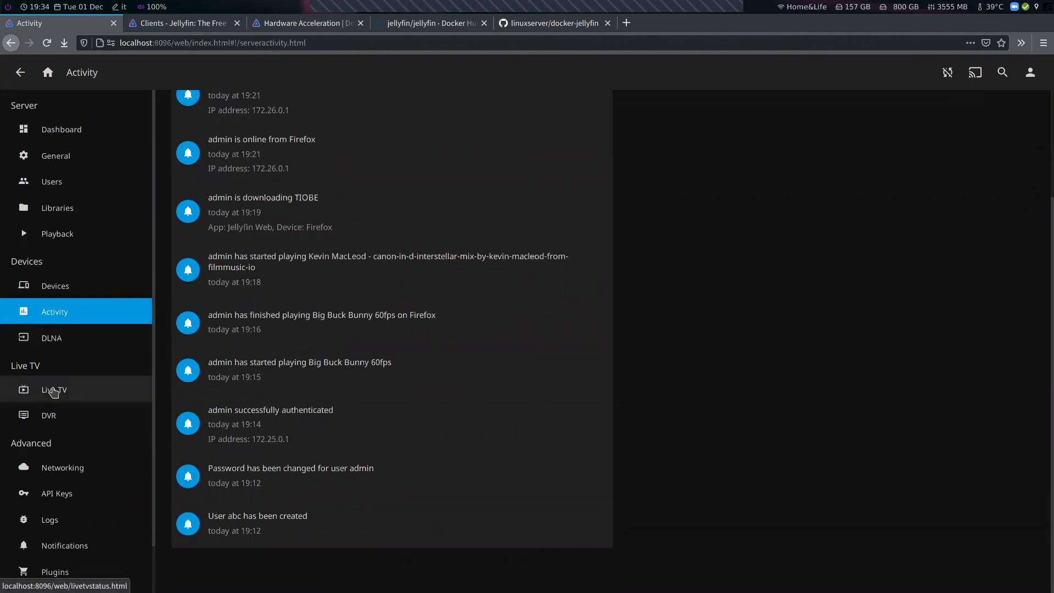
{"action": "scroll", "coordinate": [57, 428], "scroll_direction": "down", "scroll_amount": 1}
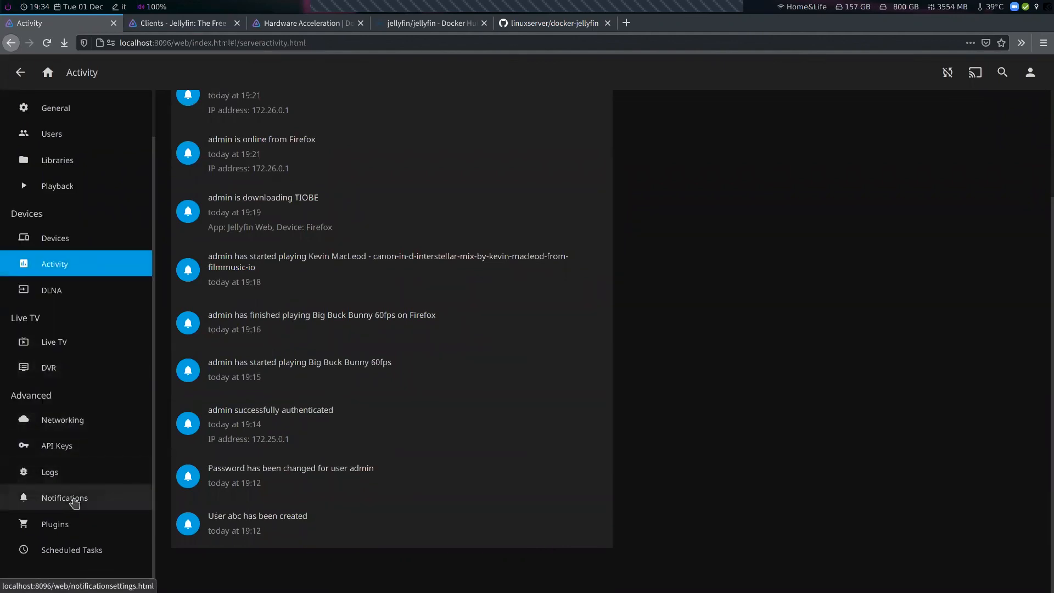
Open the Notifications settings and review the system, plugin and sync notification types
{"action": "left_click", "coordinate": [75, 499]}
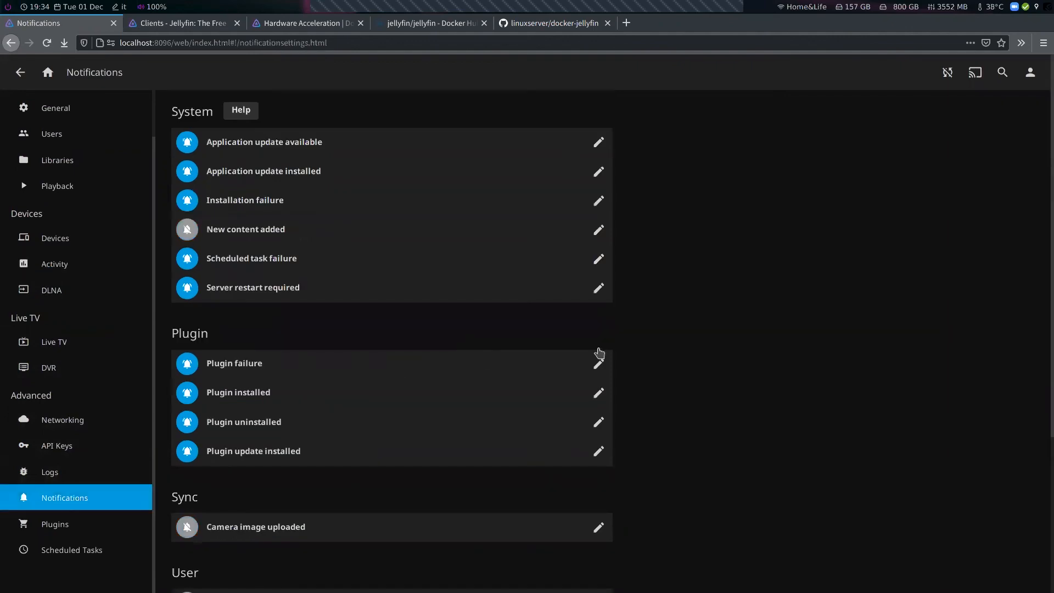
{"action": "scroll", "coordinate": [599, 350], "scroll_direction": "down", "scroll_amount": 3}
{"action": "scroll", "coordinate": [600, 352], "scroll_direction": "up", "scroll_amount": 3}
Search the web for traefik in a new tab
{"action": "key", "text": "ctrl+t"}
{"action": "type", "text": "traefik"}
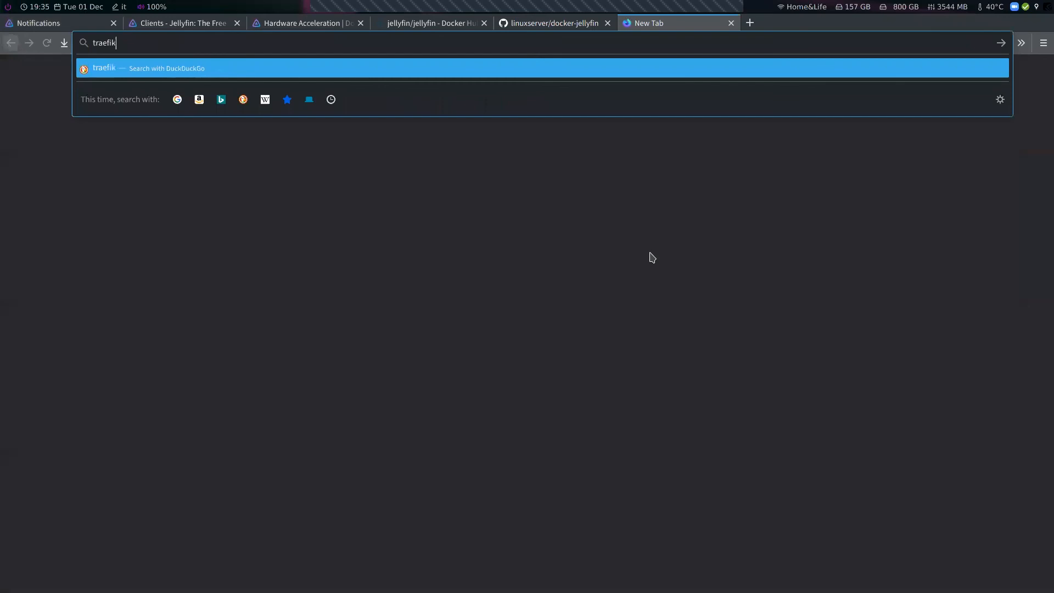
{"action": "key", "text": "Return"}
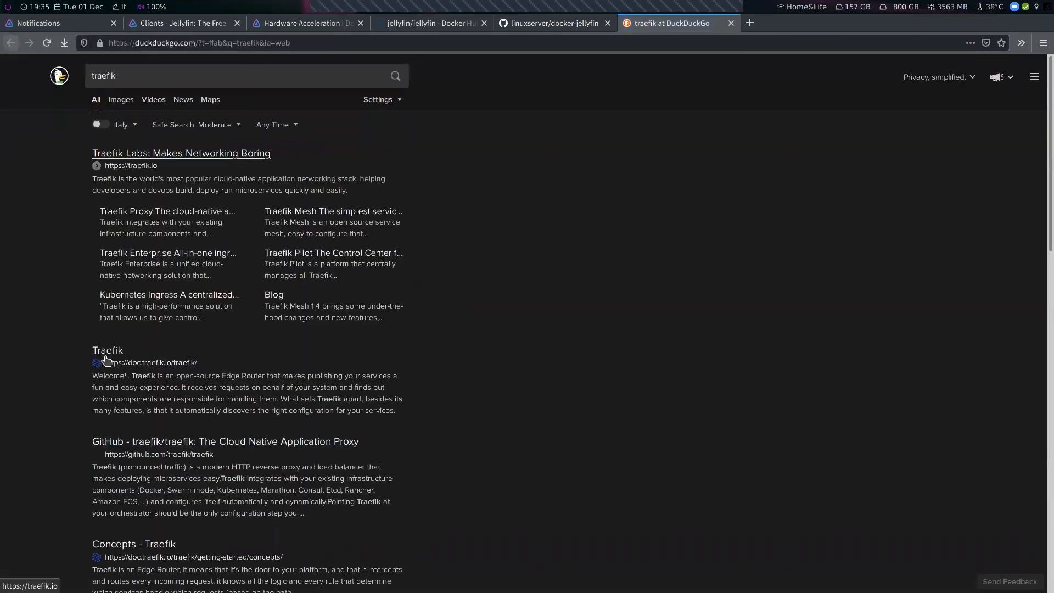
Open the traefik GitHub repository and the Traefik Labs homepage from the search results
{"action": "middle_click", "coordinate": [174, 443]}
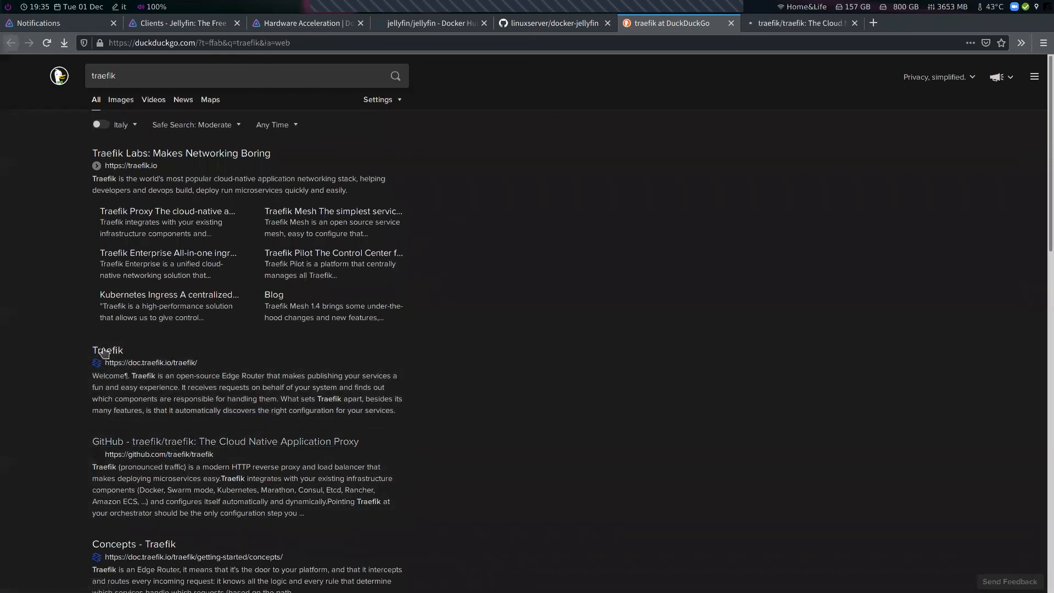
{"action": "left_click", "coordinate": [161, 159]}
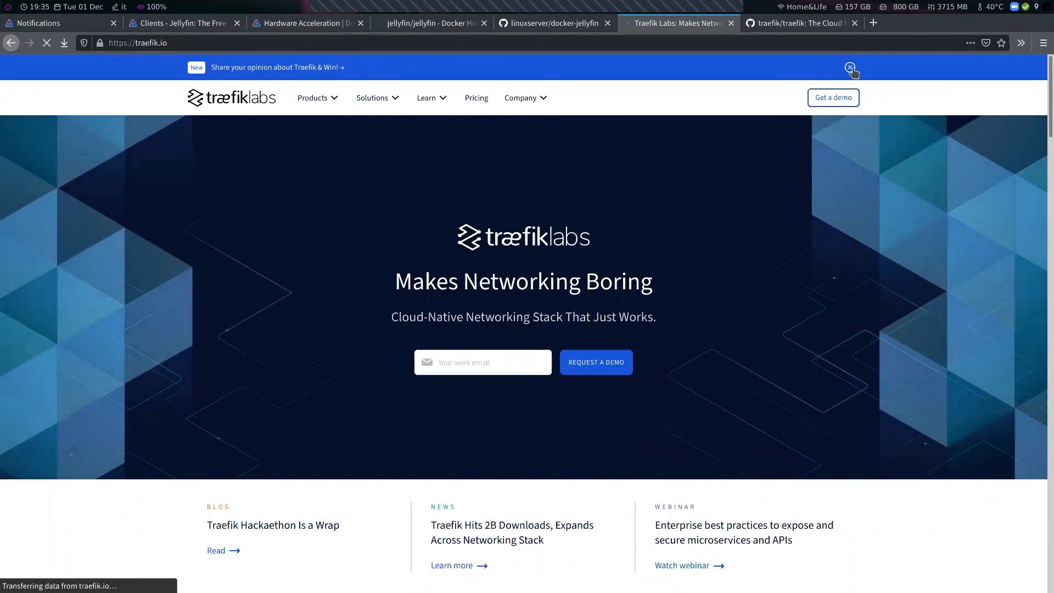
{"action": "left_click", "coordinate": [800, 23]}
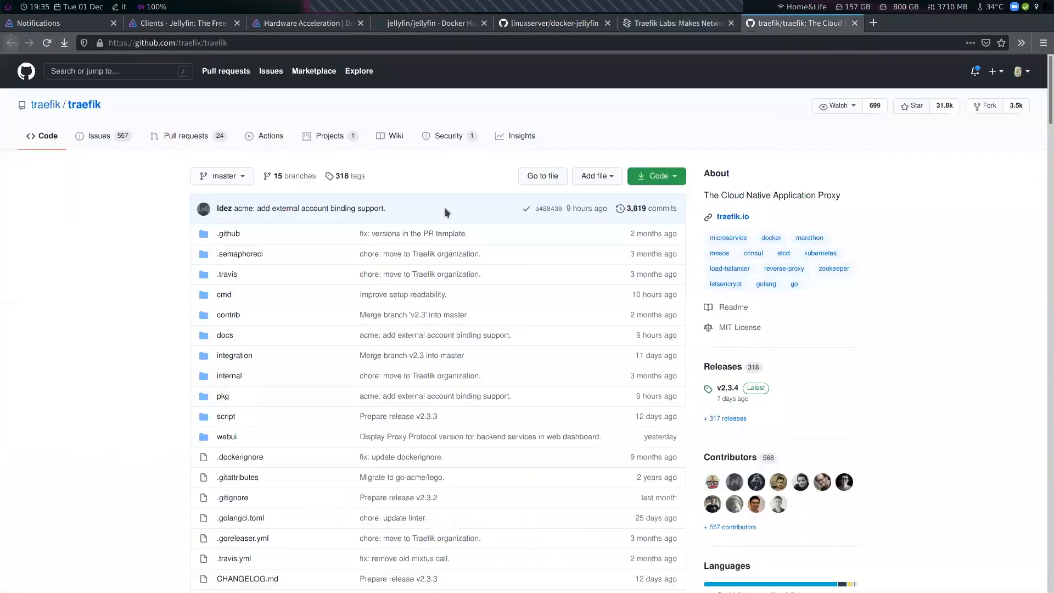
Browse the traefik GitHub repository page and open the traefik.io project link in a new tab
{"action": "scroll", "coordinate": [785, 262], "scroll_direction": "down", "scroll_amount": 3}
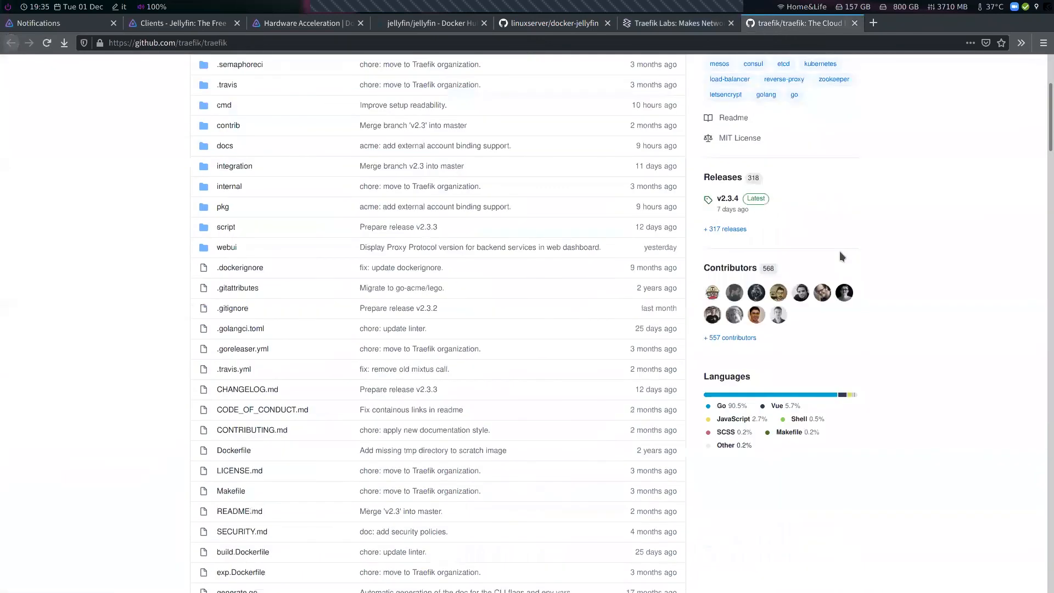
{"action": "scroll", "coordinate": [755, 285], "scroll_direction": "down", "scroll_amount": 2}
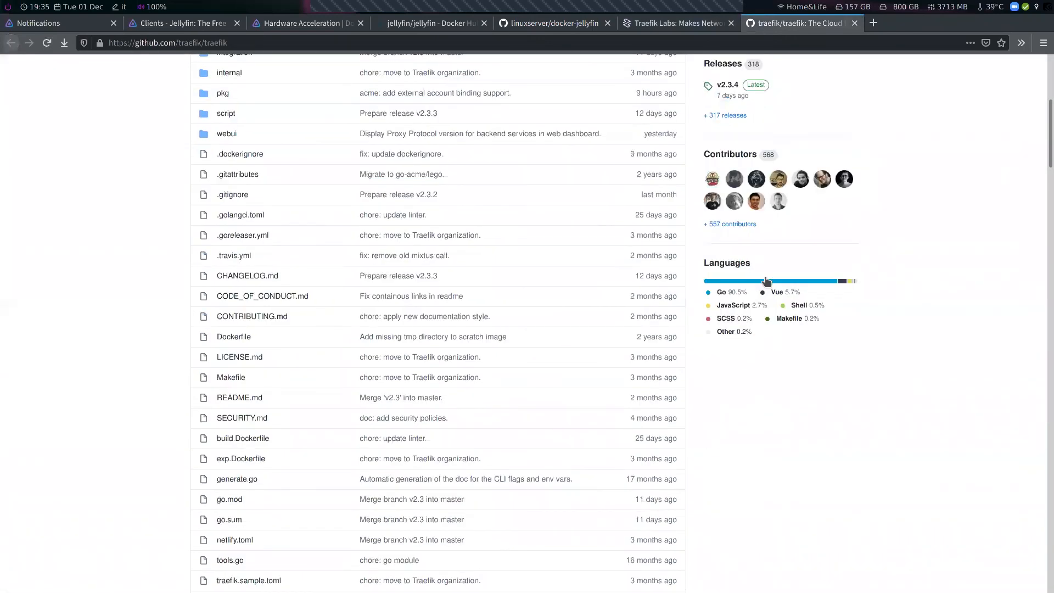
{"action": "scroll", "coordinate": [766, 275], "scroll_direction": "up", "scroll_amount": 3}
{"action": "scroll", "coordinate": [772, 179], "scroll_direction": "up", "scroll_amount": 2}
{"action": "right_click", "coordinate": [725, 180]}
{"action": "left_click", "coordinate": [881, 26]}
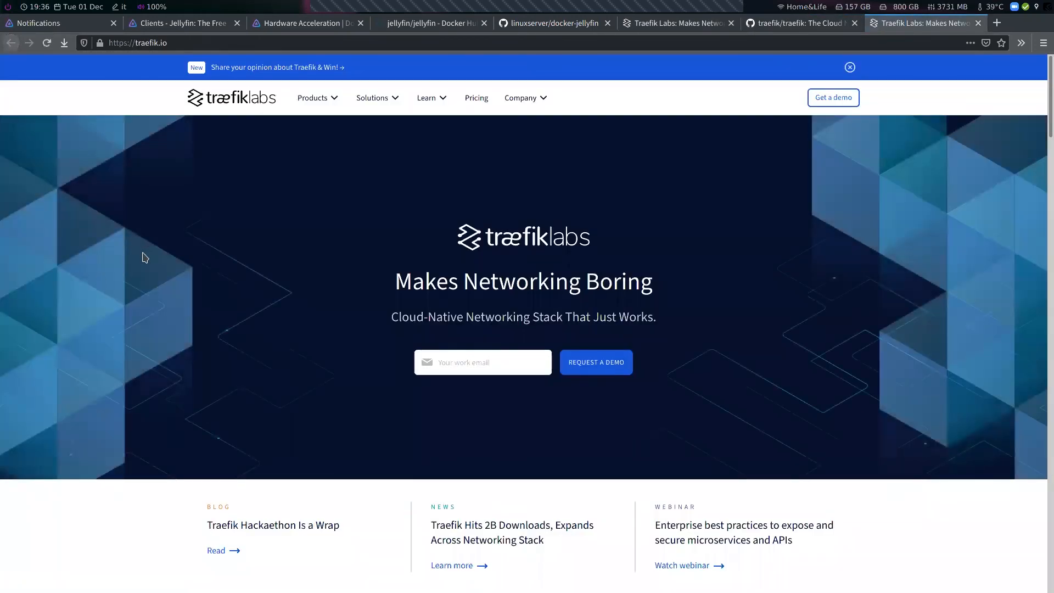
Scroll the Traefik Labs homepage and open the Traefik Proxy product page
{"action": "scroll", "coordinate": [145, 257], "scroll_direction": "down", "scroll_amount": 3}
{"action": "scroll", "coordinate": [143, 321], "scroll_direction": "down", "scroll_amount": 7}
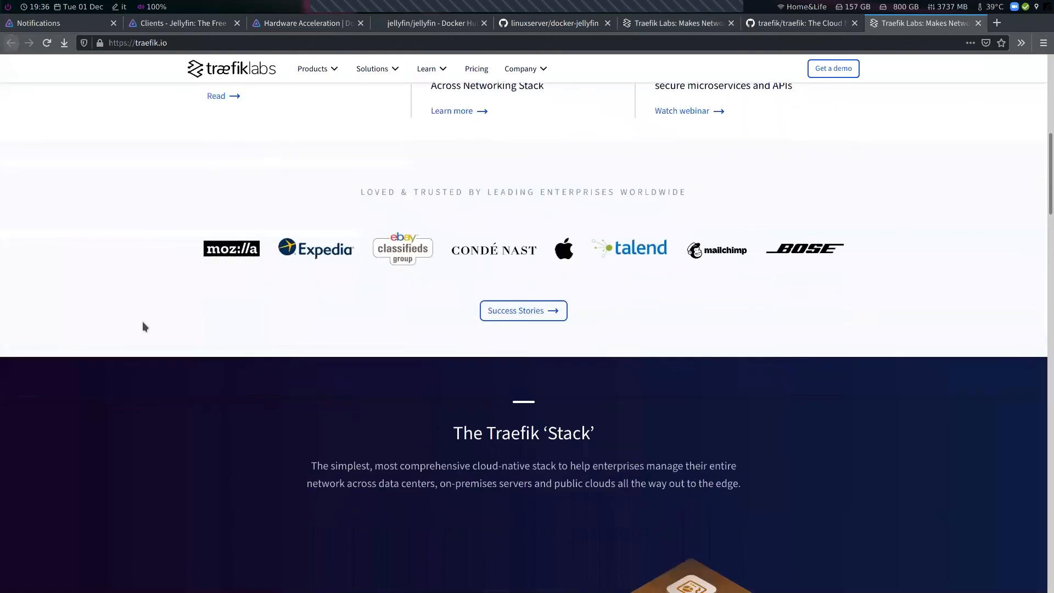
{"action": "scroll", "coordinate": [143, 324], "scroll_direction": "down", "scroll_amount": 8}
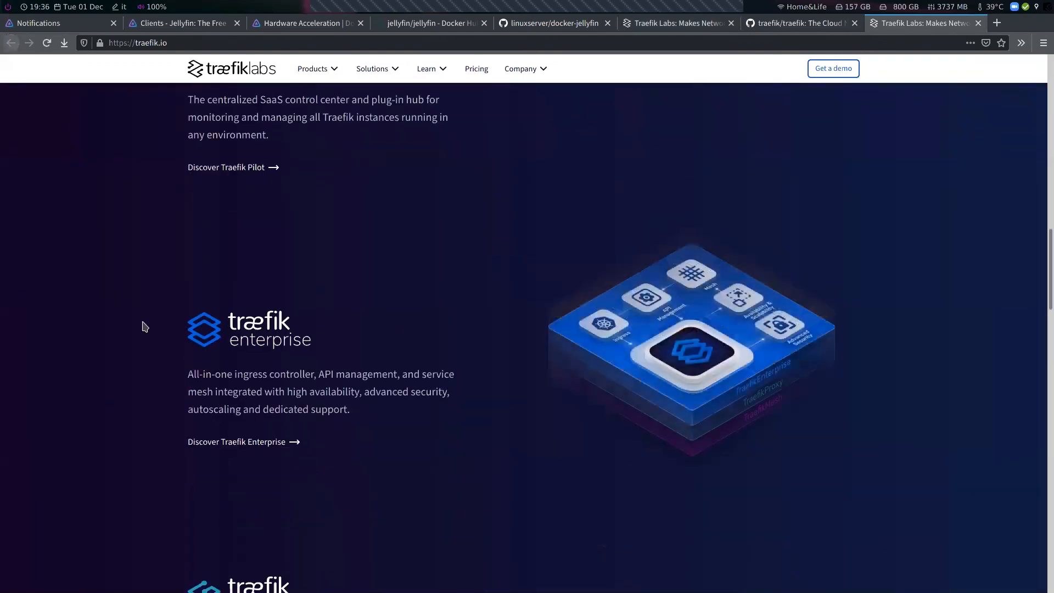
{"action": "scroll", "coordinate": [244, 329], "scroll_direction": "down", "scroll_amount": 6}
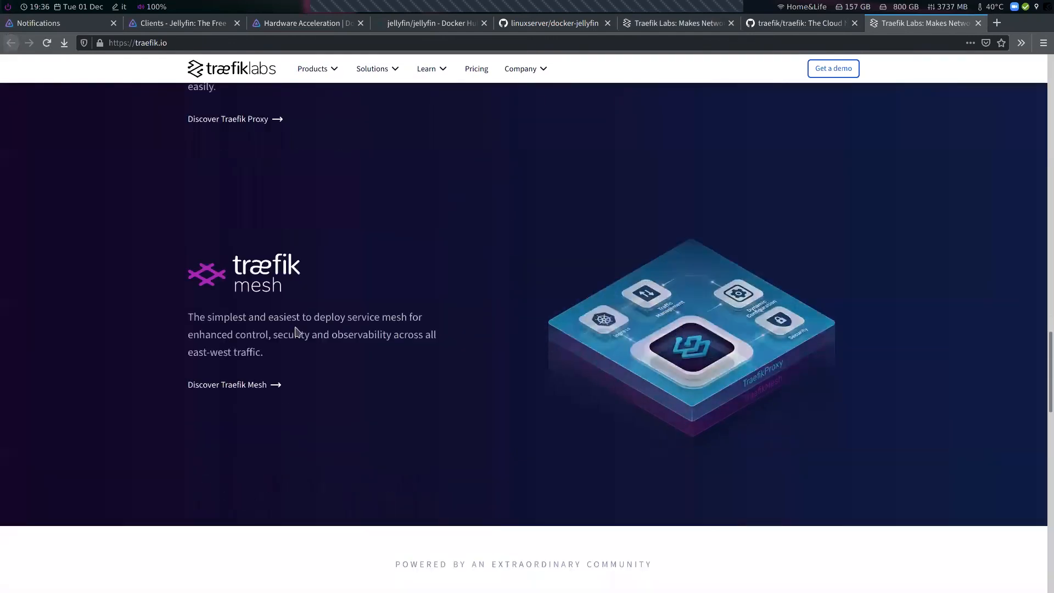
{"action": "left_click", "coordinate": [237, 347]}
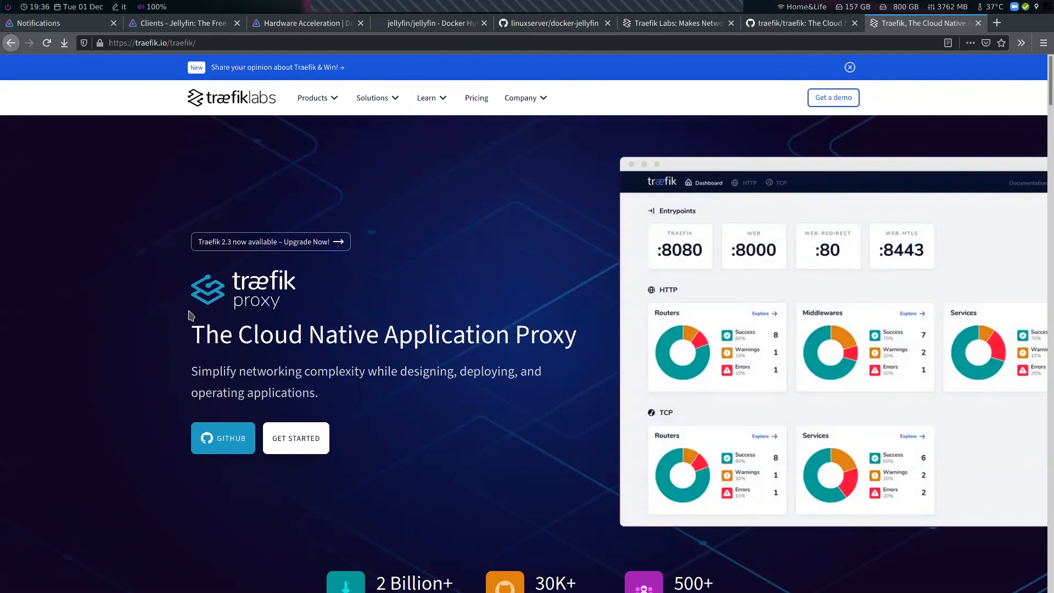
Read through the Traefik Proxy page, including the architecture overview and features
{"action": "scroll", "coordinate": [190, 315], "scroll_direction": "down", "scroll_amount": 8}
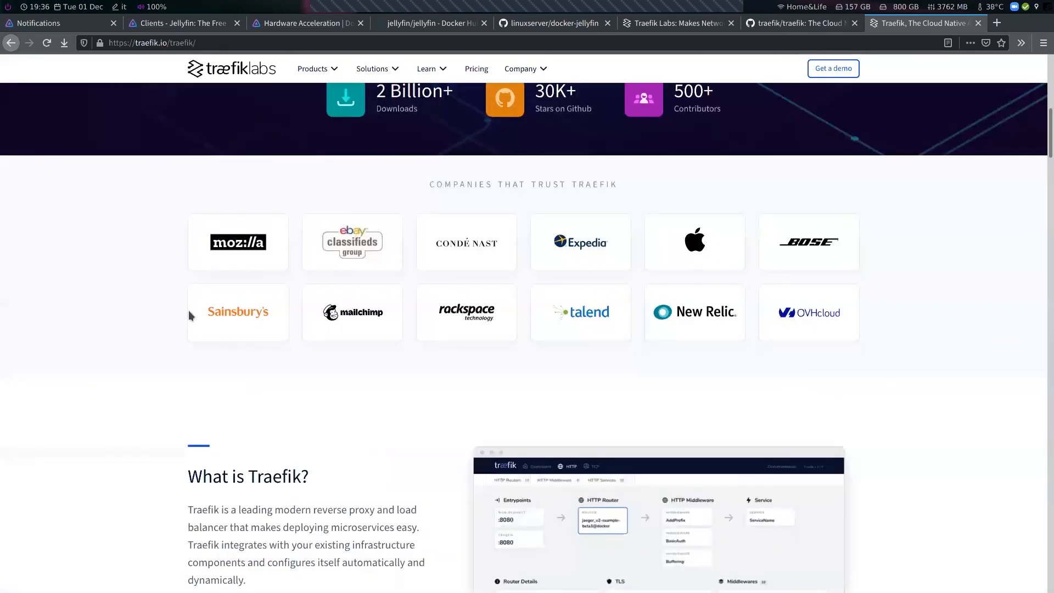
{"action": "scroll", "coordinate": [189, 311], "scroll_direction": "down", "scroll_amount": 4}
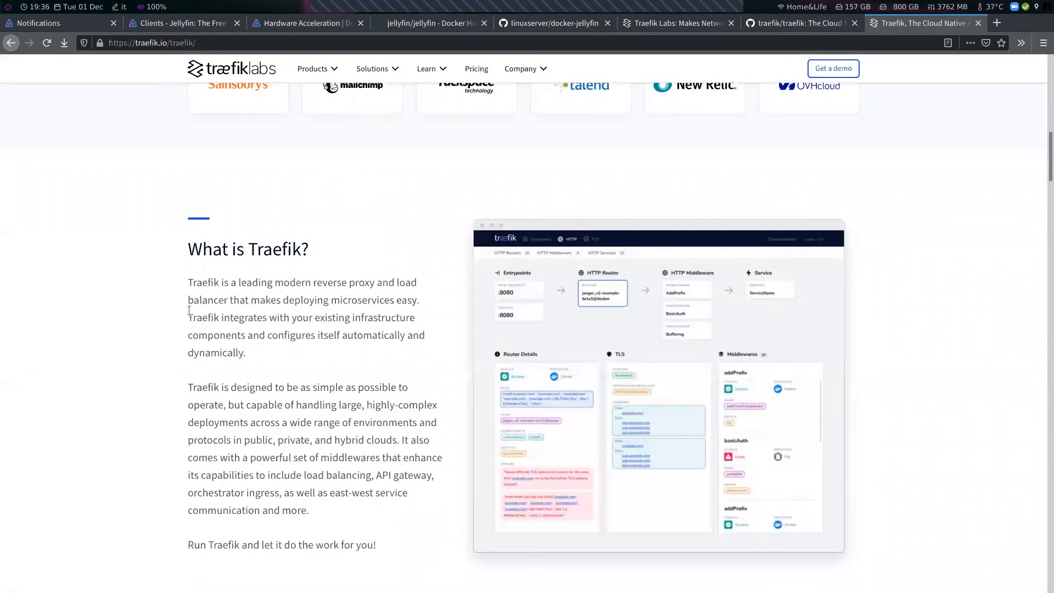
{"action": "scroll", "coordinate": [188, 311], "scroll_direction": "down", "scroll_amount": 3}
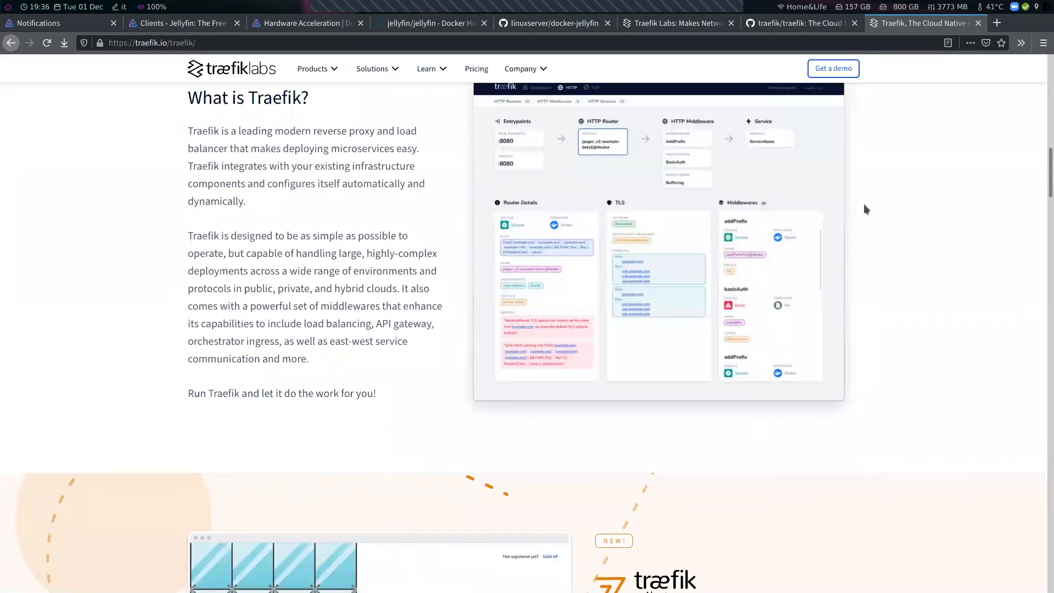
{"action": "left_click_drag", "start_coordinate": [1041, 195], "coordinate": [1038, 272]}
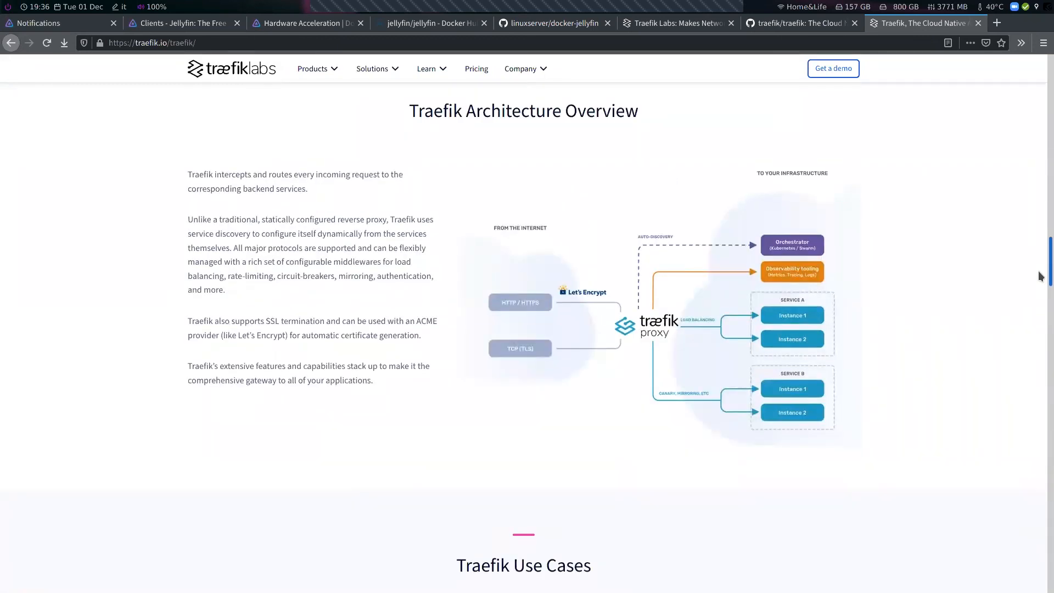
{"action": "left_click_drag", "start_coordinate": [1038, 272], "coordinate": [1038, 368]}
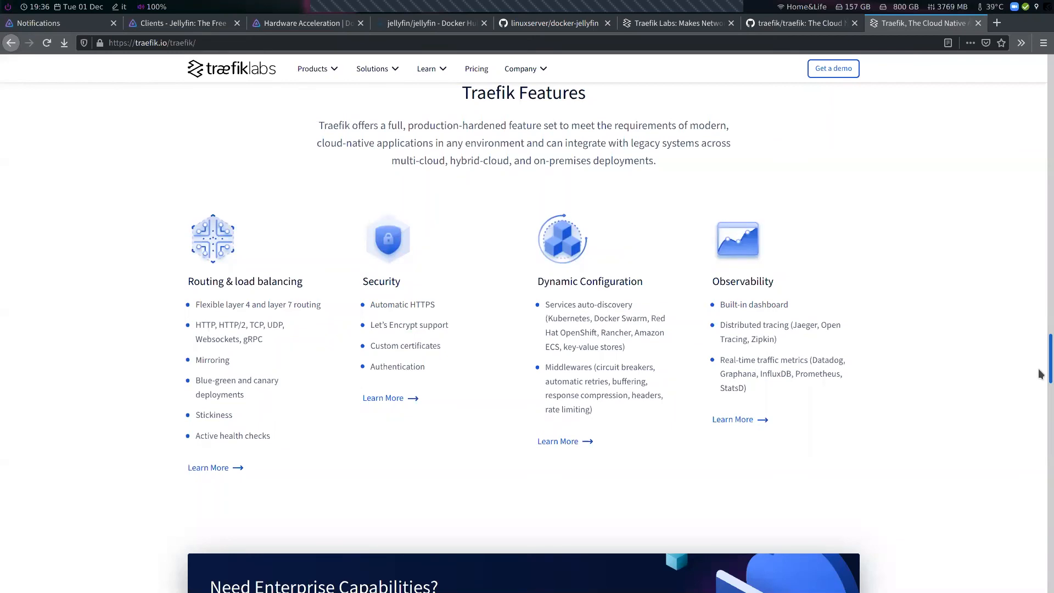
{"action": "scroll", "coordinate": [1039, 374], "scroll_direction": "down", "scroll_amount": 1}
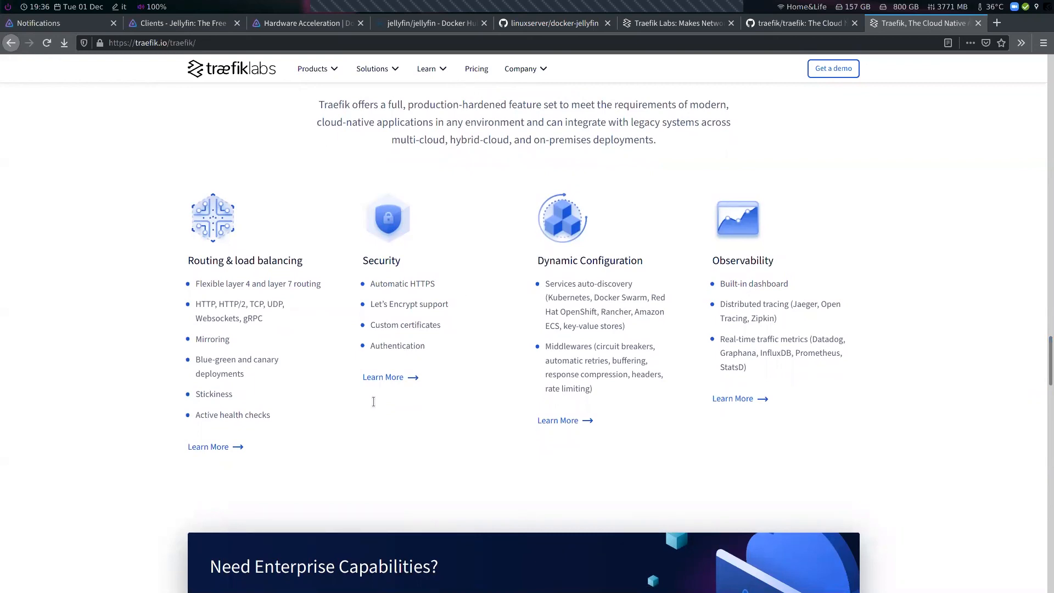
Switch to the terminal and stop the Jellyfin container with sudo docker-compose down
{"action": "key", "text": "super+1"}
{"action": "type", "text": "sudo docker-compose down"}
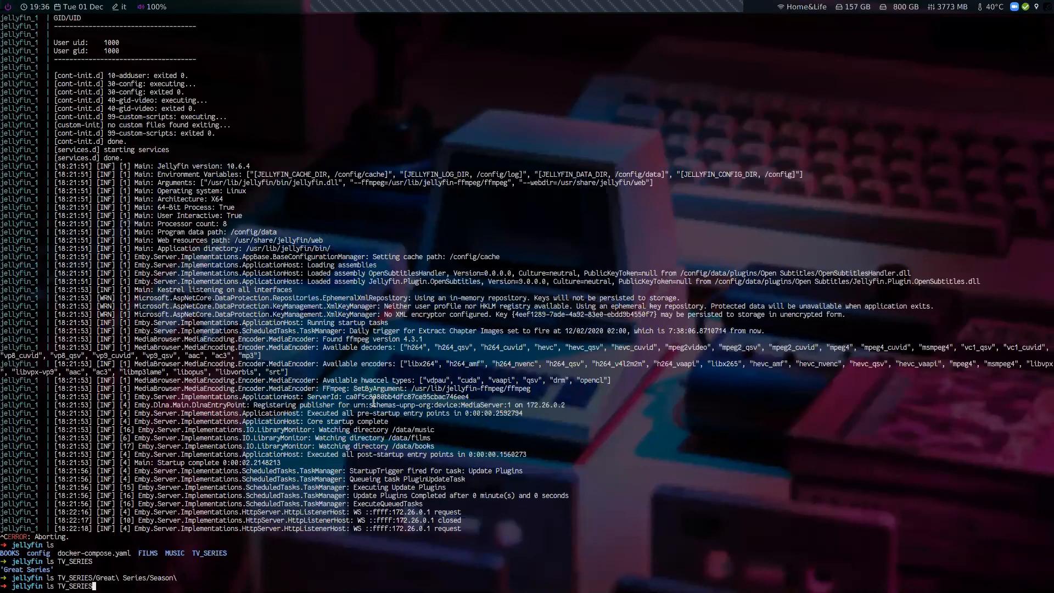
{"action": "key", "text": "Return"}
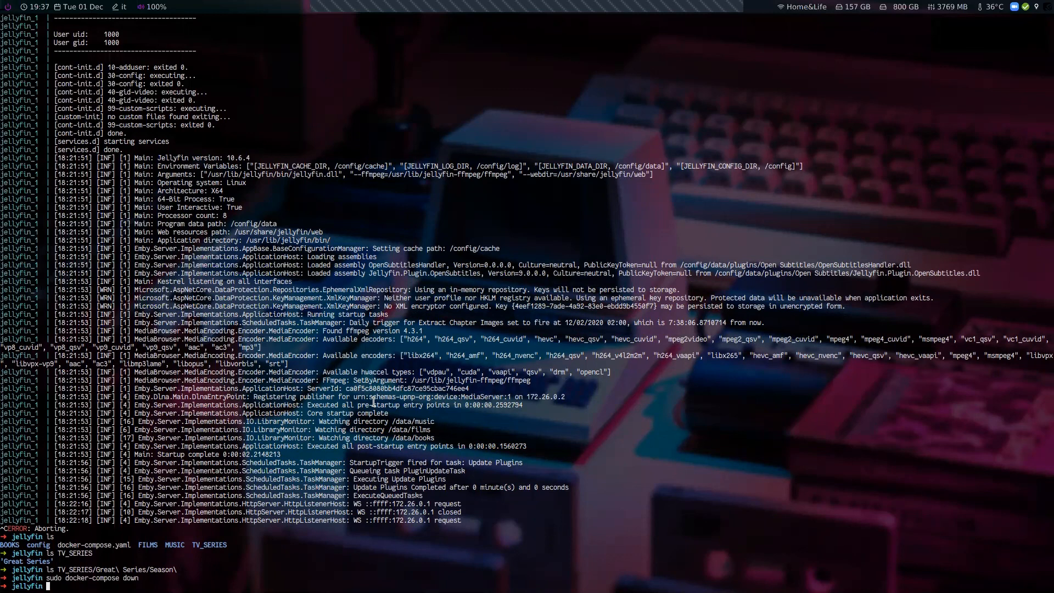
Open docker-compose.yaml in vim, try adding a labels: line under the jellyfin service, delete it, and save
{"action": "type", "text": "vim docker-compose.yaml"}
{"action": "key", "text": "Return"}
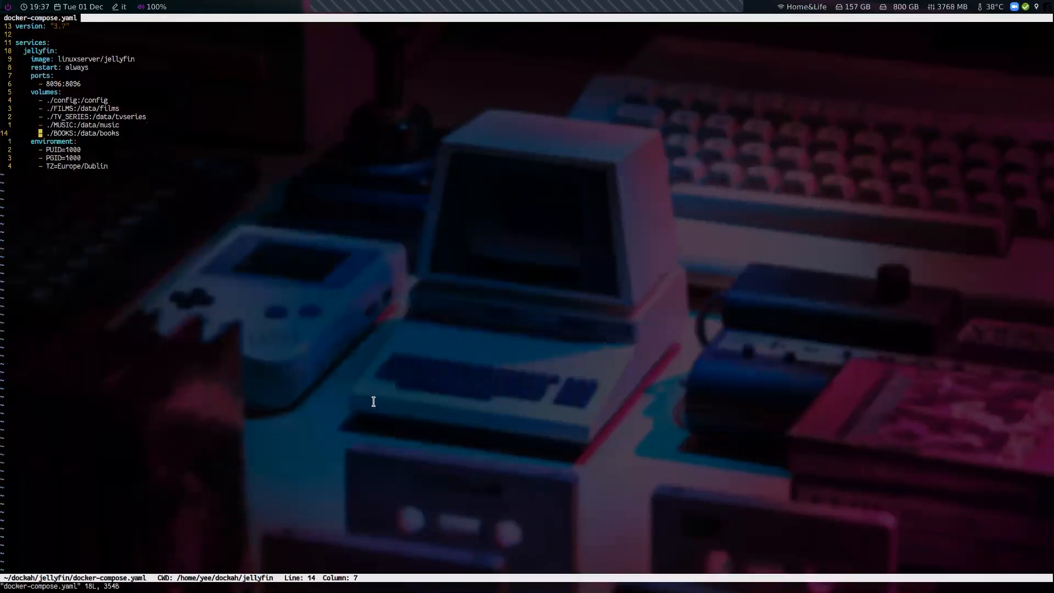
{"action": "key", "text": "j"}
{"action": "key", "text": "j"}
{"action": "key", "text": "j"}
{"action": "key", "text": "j"}
{"action": "key", "text": "o"}
{"action": "key", "text": "BackSpace"}
{"action": "type", "text": "labels:"}
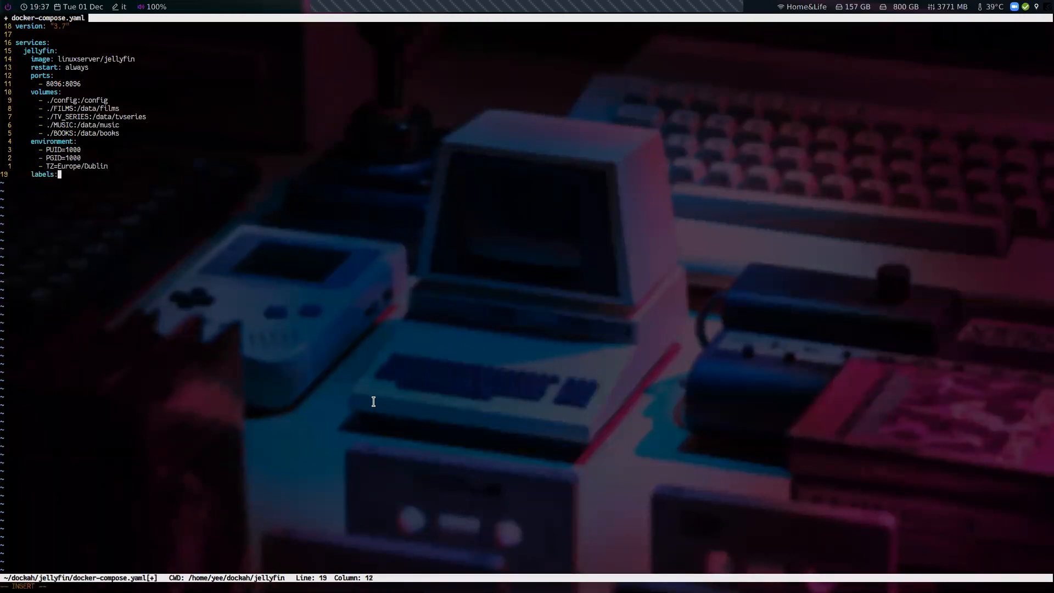
{"action": "key", "text": "Escape"}
{"action": "key", "text": "d"}
{"action": "key", "text": "d"}
{"action": "type", "text": ":wq"}
{"action": "key", "text": "Return"}
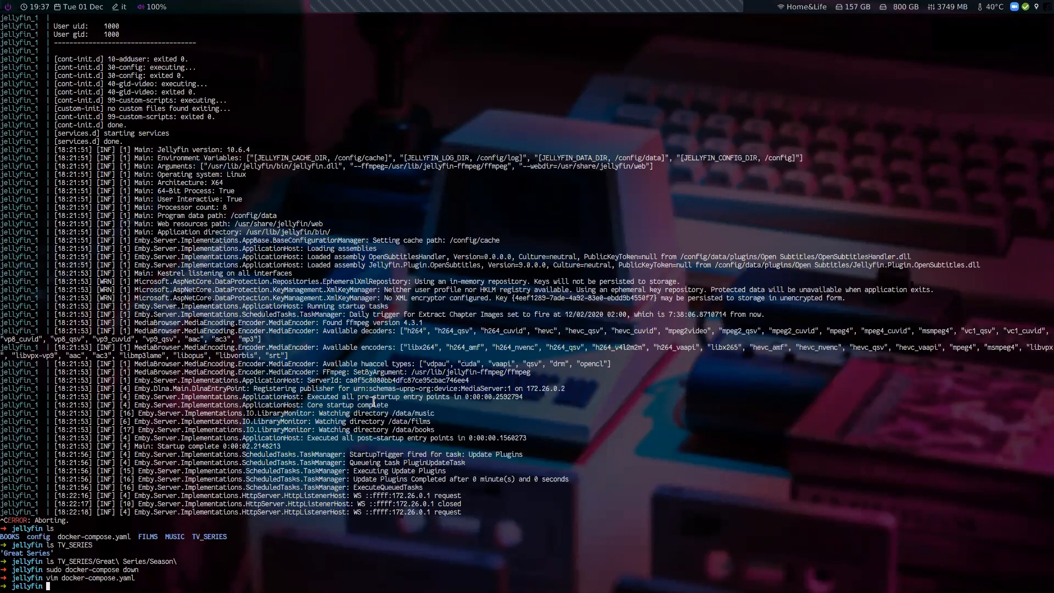
Return to the Traefik Proxy page and scroll through the remaining sections before returning to the top
{"action": "key", "text": "super+2"}
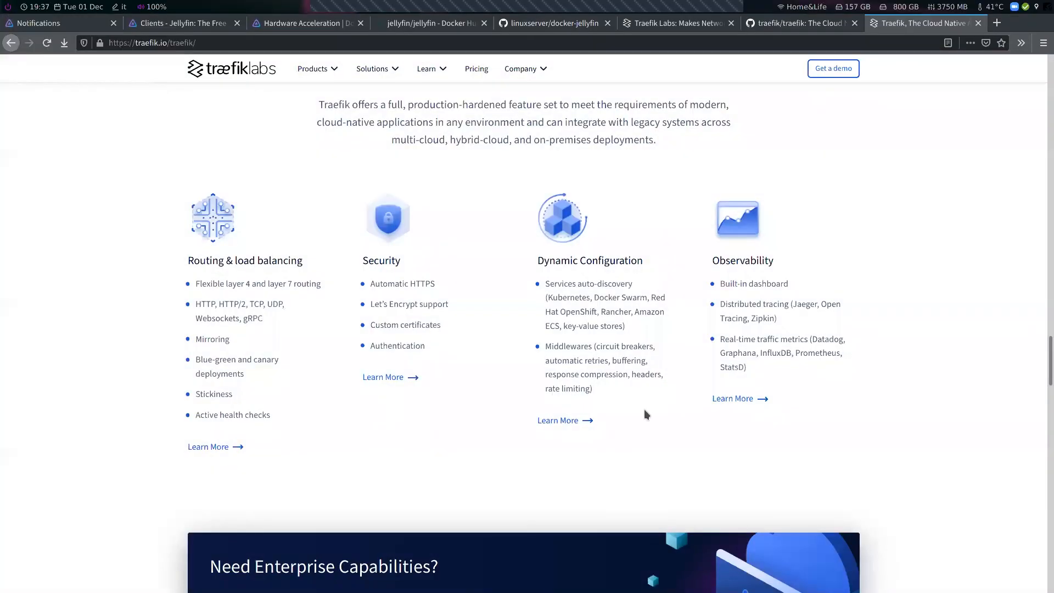
{"action": "scroll", "coordinate": [717, 366], "scroll_direction": "down", "scroll_amount": 10}
{"action": "scroll", "coordinate": [962, 384], "scroll_direction": "down", "scroll_amount": 8}
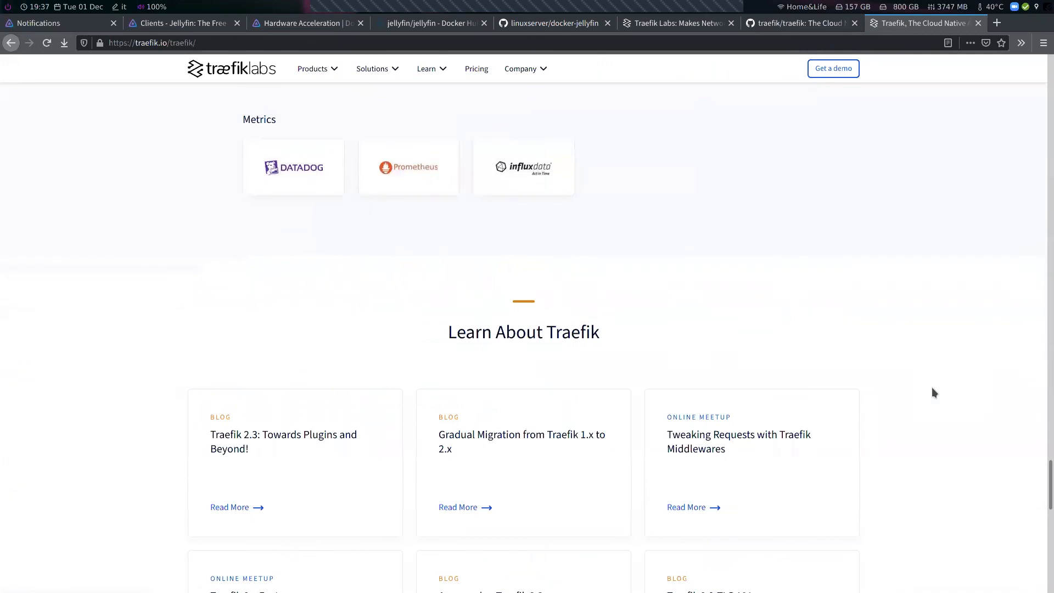
{"action": "scroll", "coordinate": [932, 391], "scroll_direction": "down", "scroll_amount": 2}
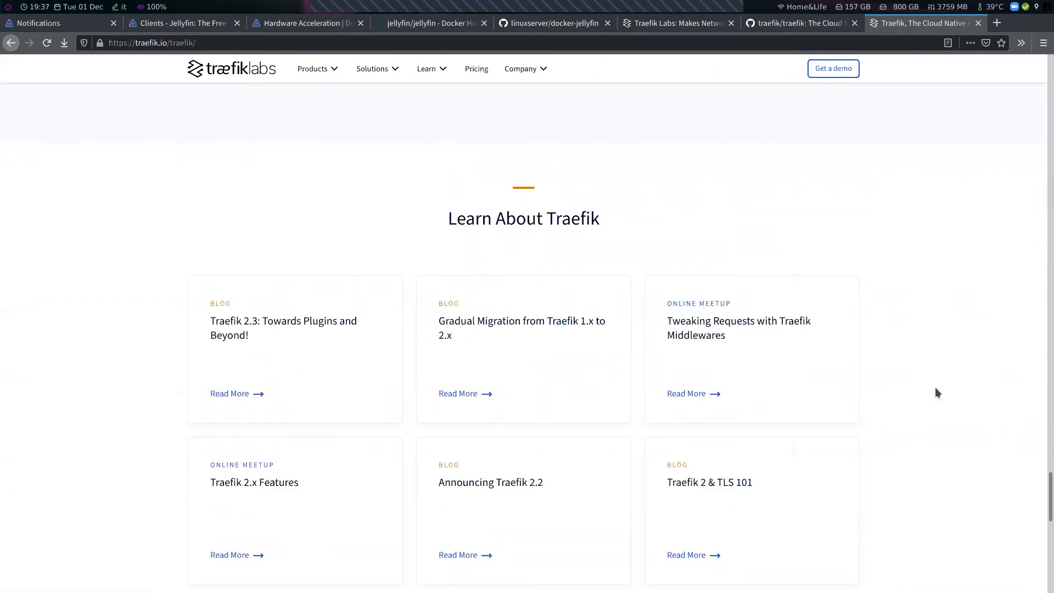
{"action": "scroll", "coordinate": [936, 392], "scroll_direction": "down", "scroll_amount": 5}
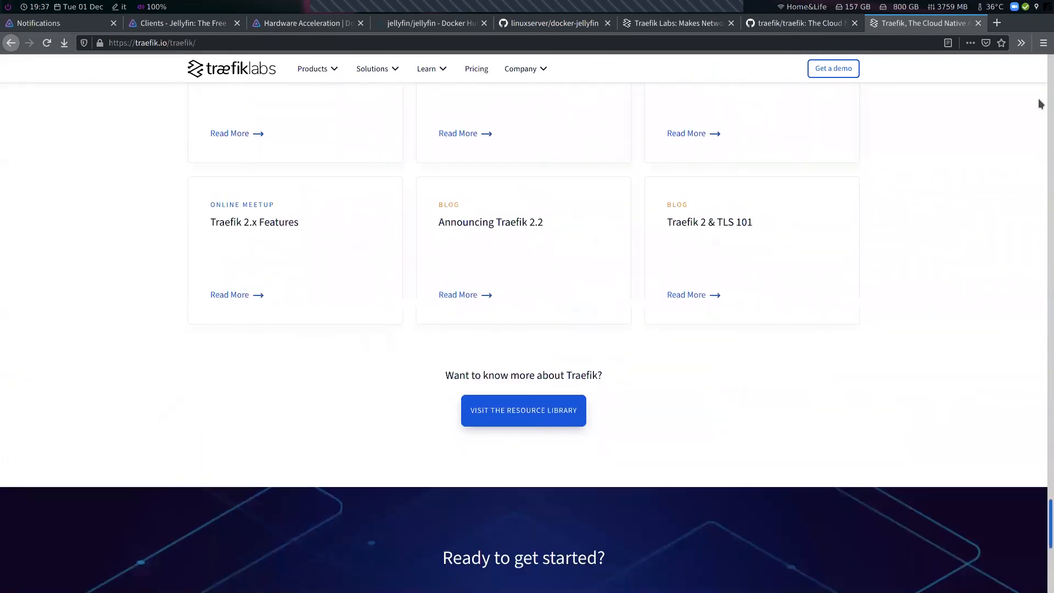
{"action": "left_click", "coordinate": [1042, 104]}
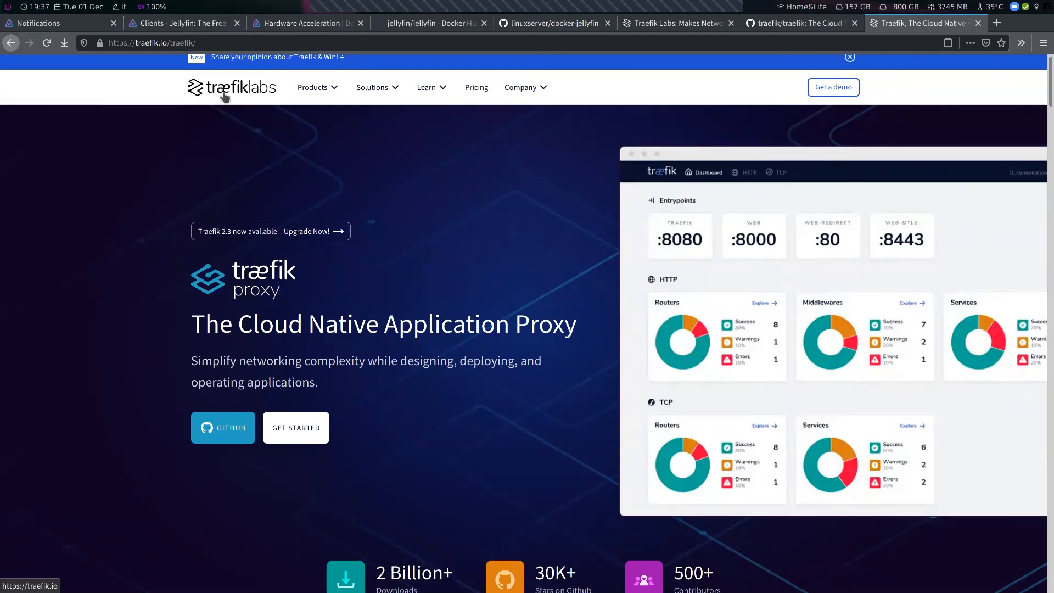
Search the web for "ae letter", open the æ Wiktionary entry, and play its pronunciation audio
{"action": "key", "text": "ctrl+t"}
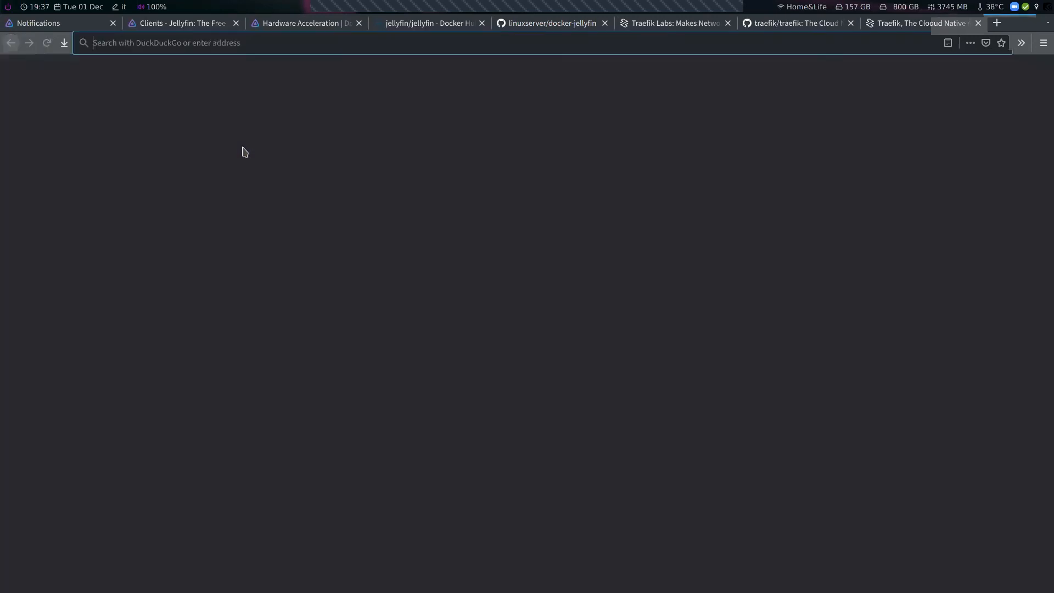
{"action": "type", "text": "ae letter"}
{"action": "key", "text": "Return"}
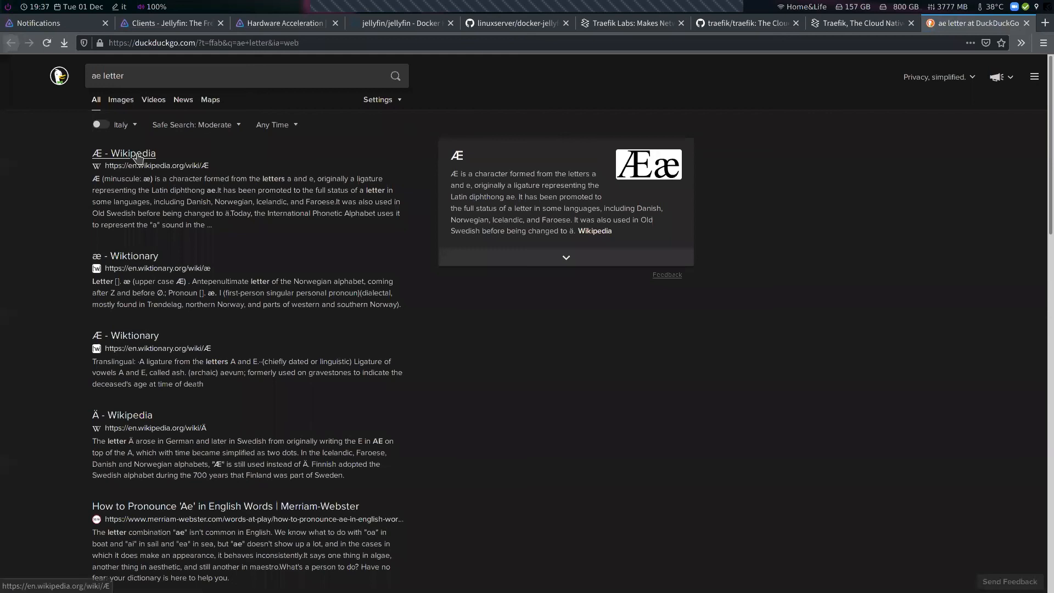
{"action": "left_click", "coordinate": [135, 263]}
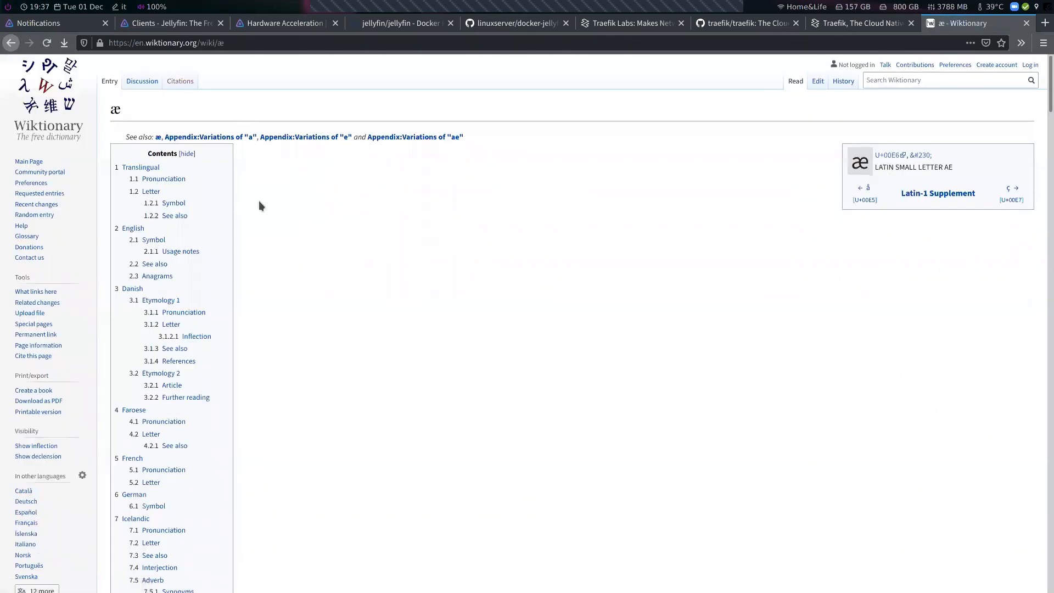
{"action": "scroll", "coordinate": [260, 203], "scroll_direction": "down", "scroll_amount": 5}
{"action": "scroll", "coordinate": [260, 206], "scroll_direction": "down", "scroll_amount": 10}
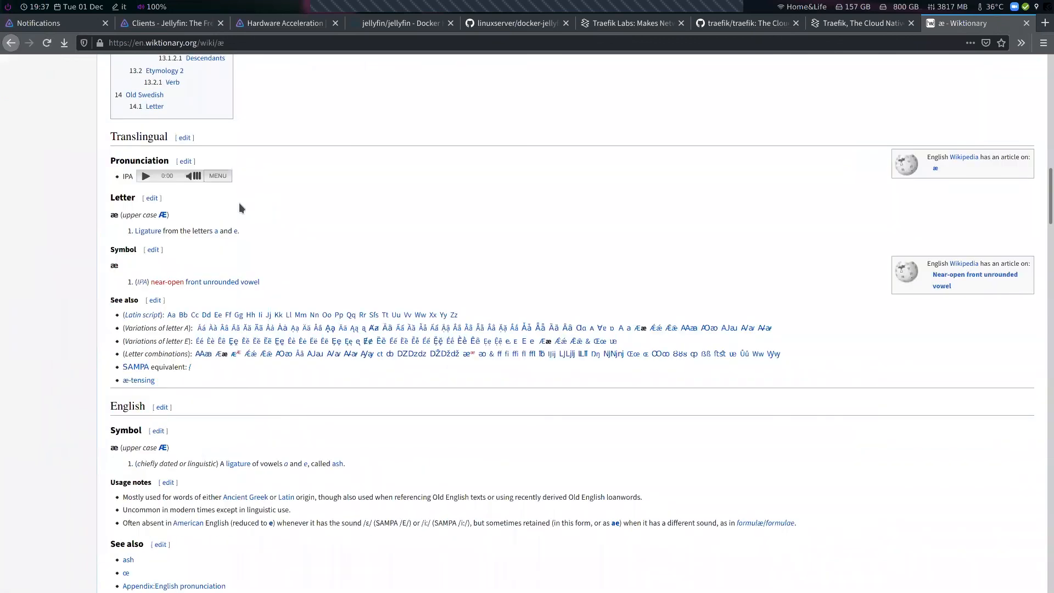
{"action": "left_click", "coordinate": [146, 177]}
{"action": "left_click", "coordinate": [145, 177]}
Return to the Traefik Proxy page and open the traefik/traefik GitHub repository tab to look it over
{"action": "left_click", "coordinate": [850, 23]}
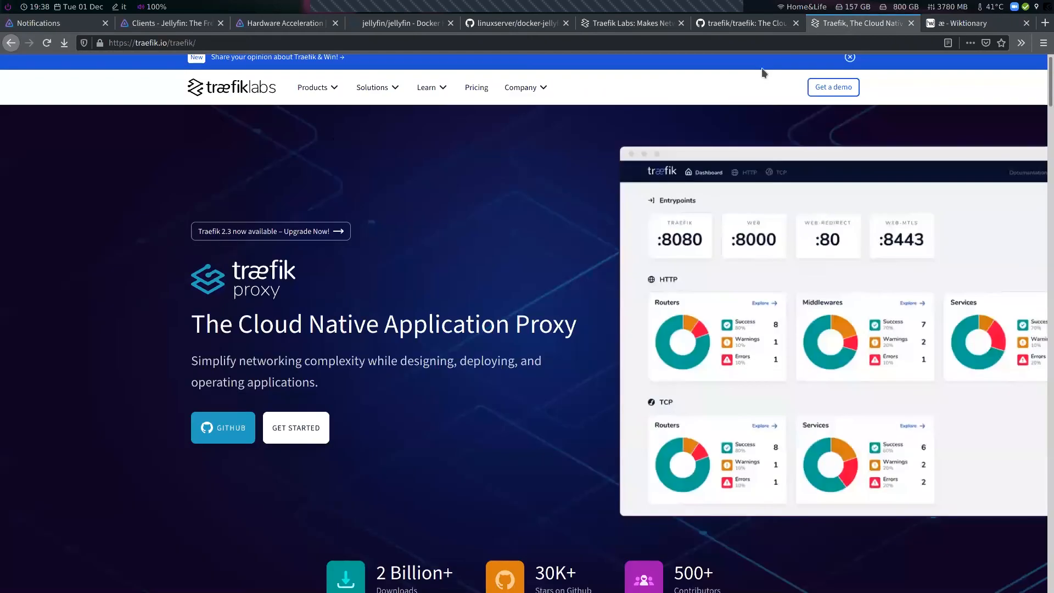
{"action": "scroll", "coordinate": [326, 143], "scroll_direction": "up", "scroll_amount": 1}
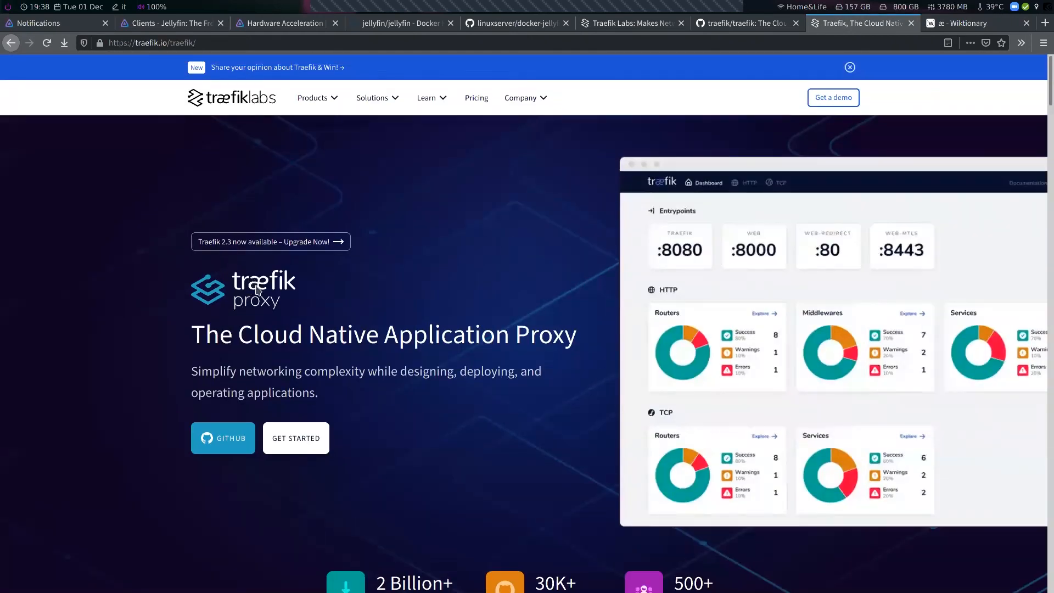
{"action": "left_click", "coordinate": [760, 29]}
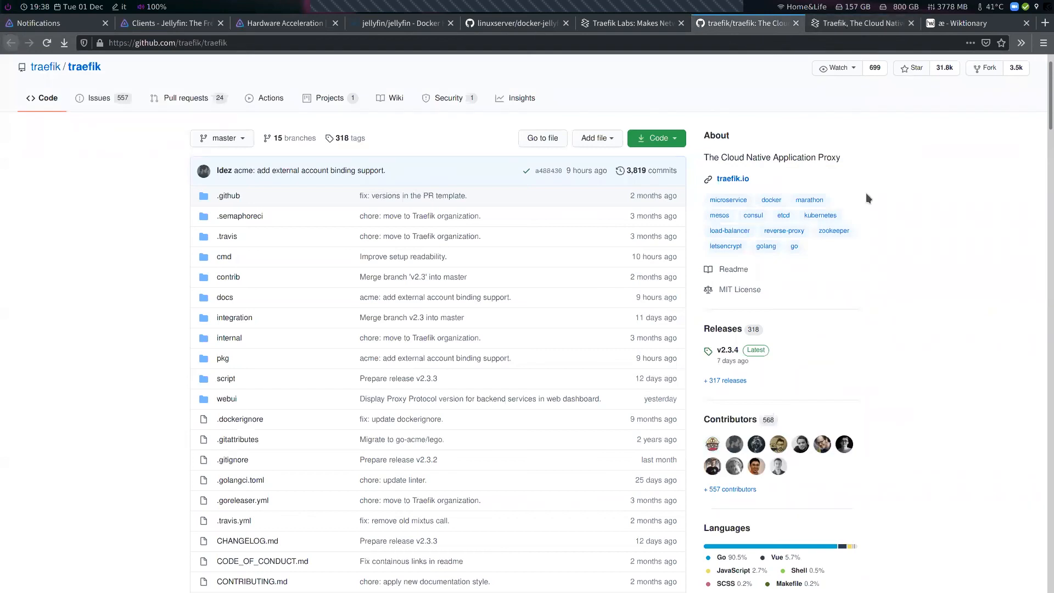
{"action": "scroll", "coordinate": [867, 193], "scroll_direction": "up", "scroll_amount": 1}
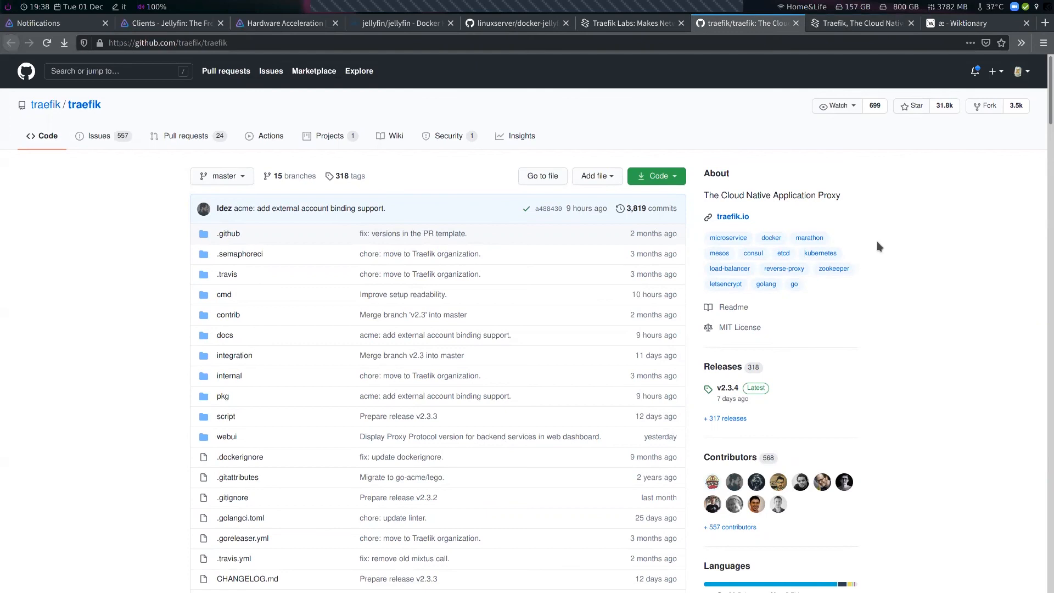
Close the Traefik GitHub, Traefik Proxy, Wiktionary and Traefik Labs tabs
{"action": "key", "text": "ctrl+w"}
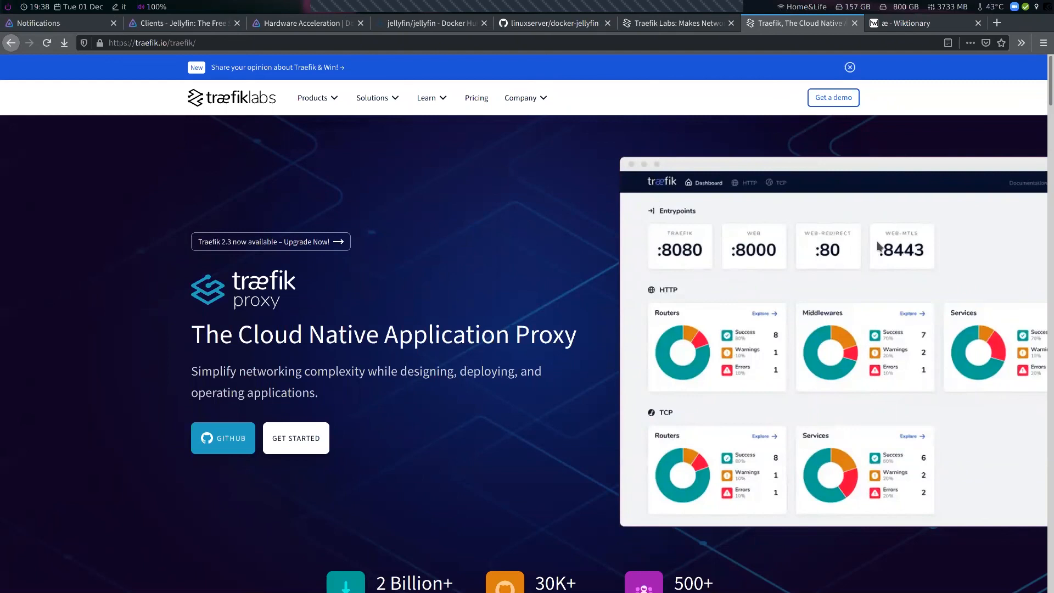
{"action": "key", "text": "ctrl+w"}
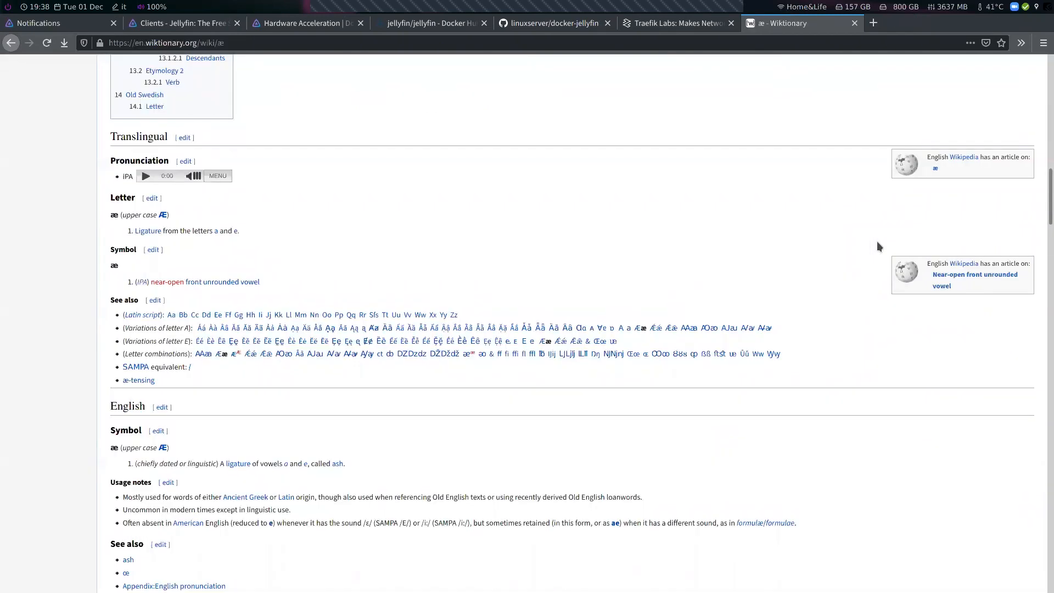
{"action": "key", "text": "ctrl+w"}
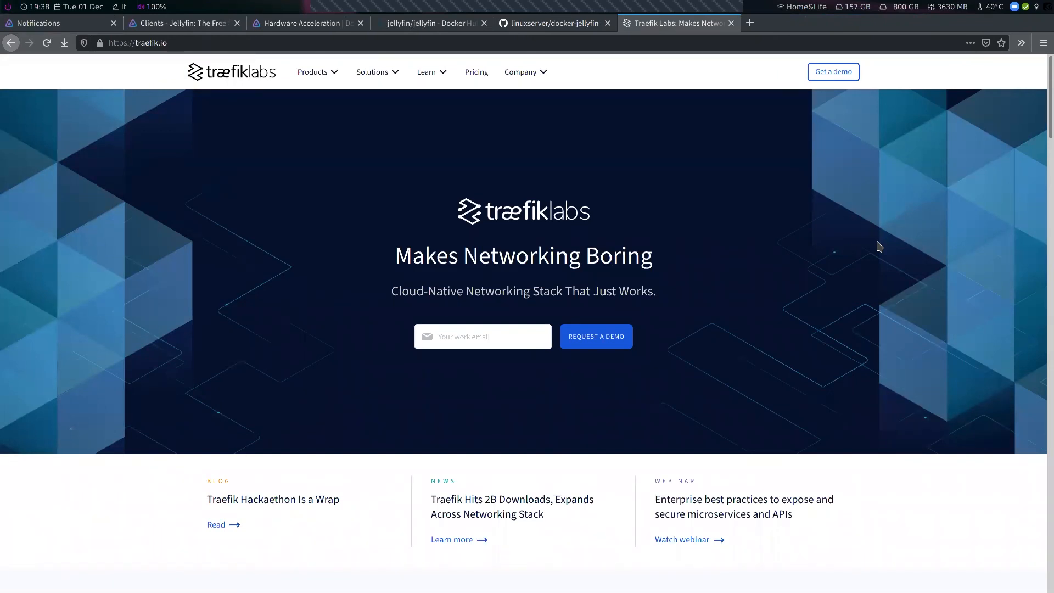
{"action": "key", "text": "ctrl+w"}
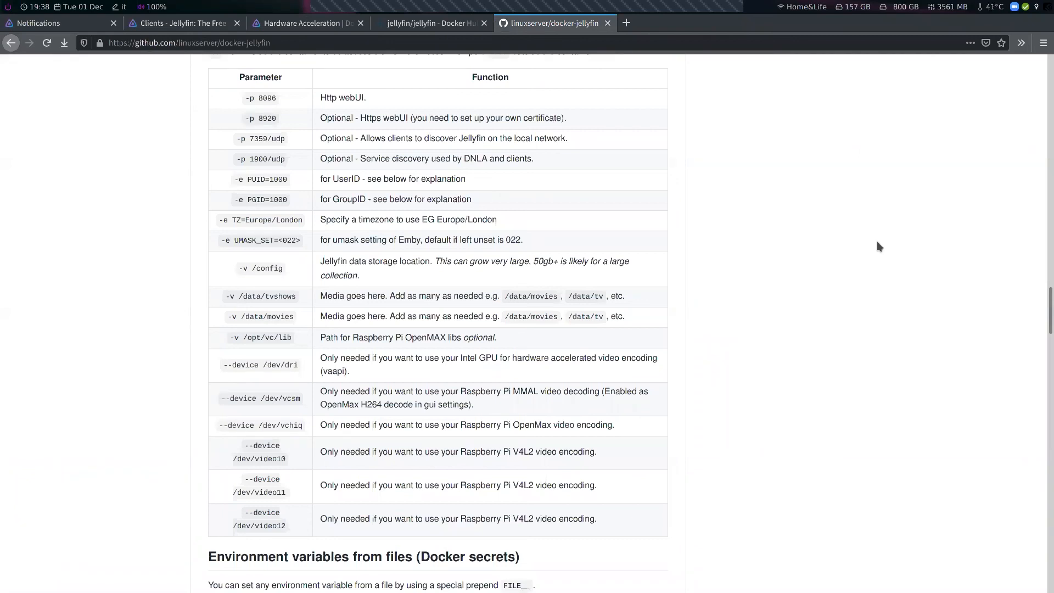
Scroll through the linuxserver docker-jellyfin README's user identifiers, hardware acceleration and support sections
{"action": "scroll", "coordinate": [172, 222], "scroll_direction": "down", "scroll_amount": 15}
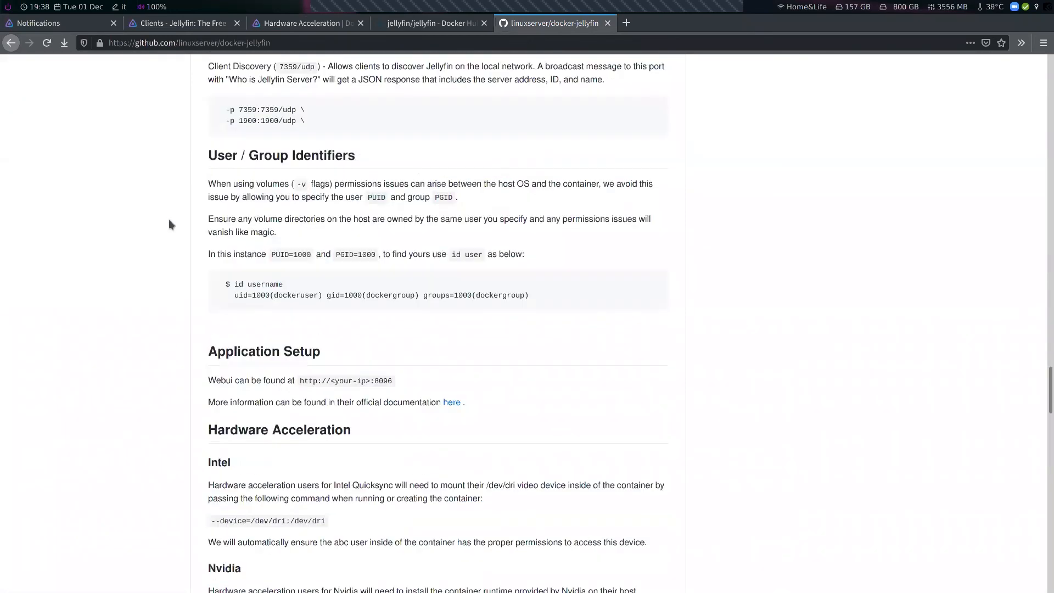
{"action": "scroll", "coordinate": [169, 221], "scroll_direction": "down", "scroll_amount": 6}
{"action": "scroll", "coordinate": [169, 224], "scroll_direction": "down", "scroll_amount": 5}
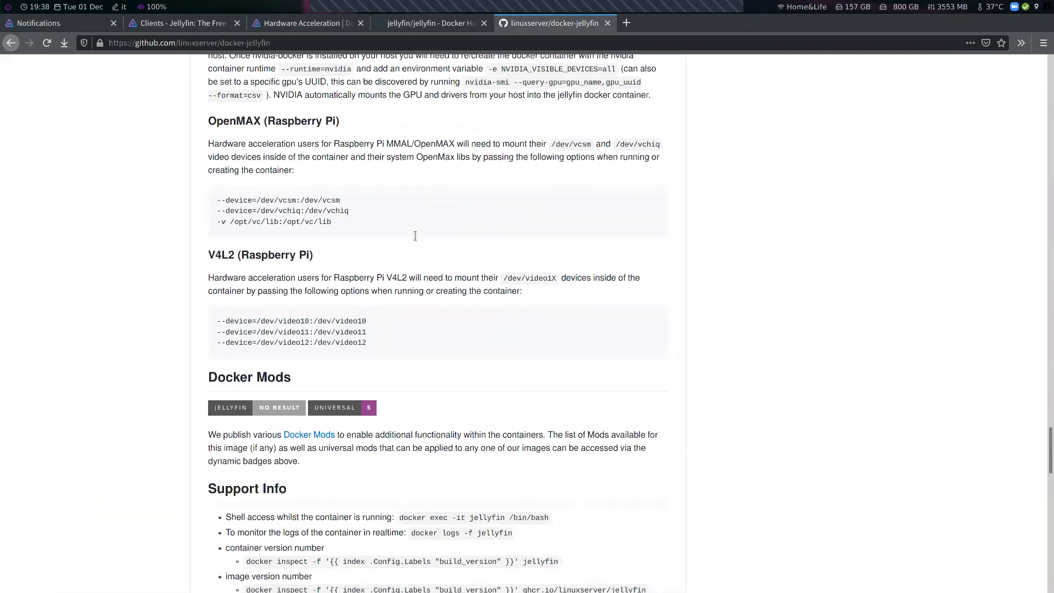
{"action": "scroll", "coordinate": [415, 241], "scroll_direction": "down", "scroll_amount": 2}
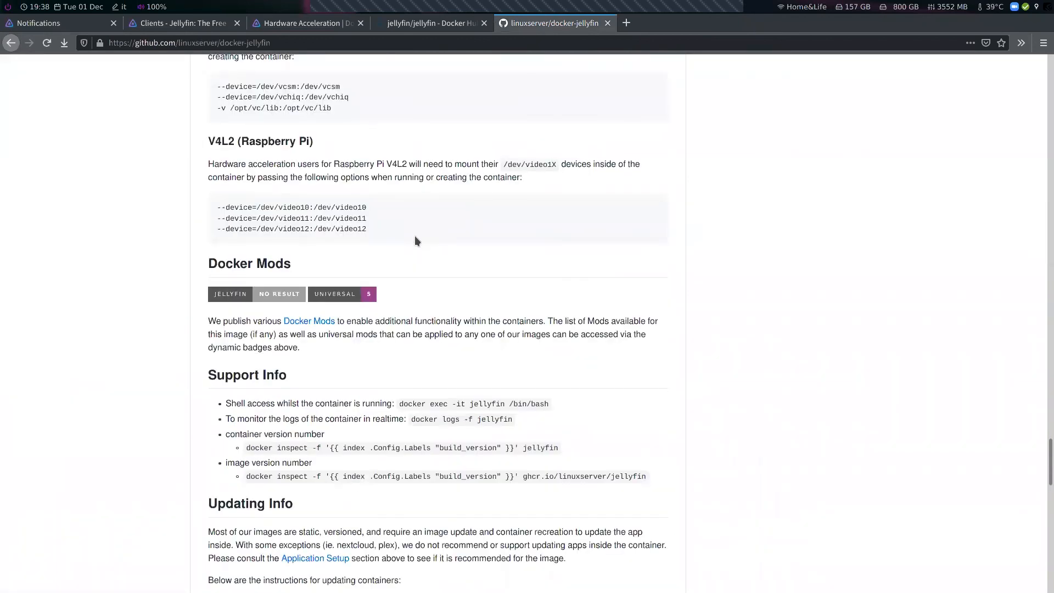